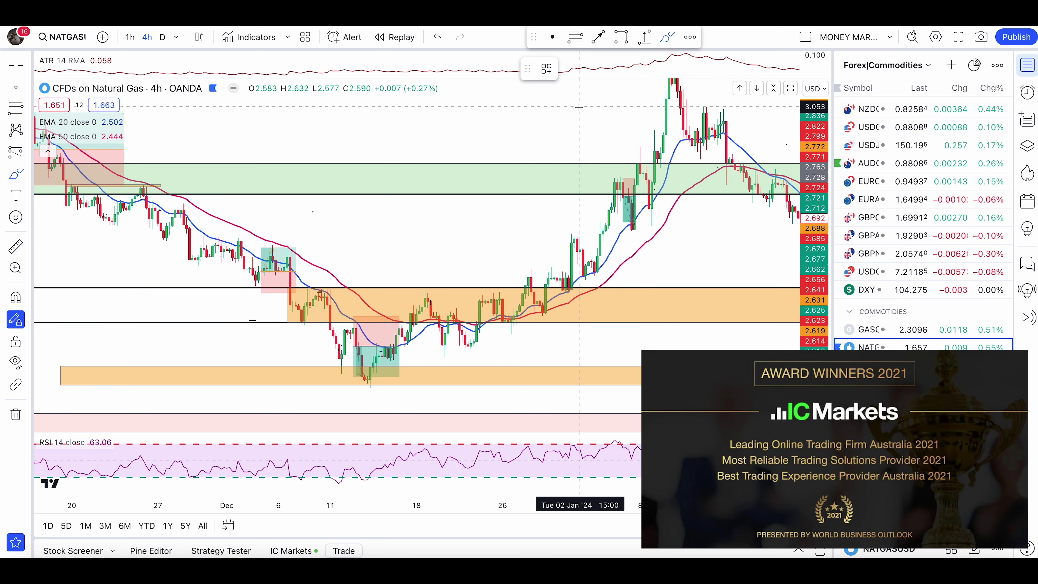
# Step: Display the IC Markets watchlist, followed by the OPTIMIZED PAIRS watchlist
pyautogui.click(883, 67)
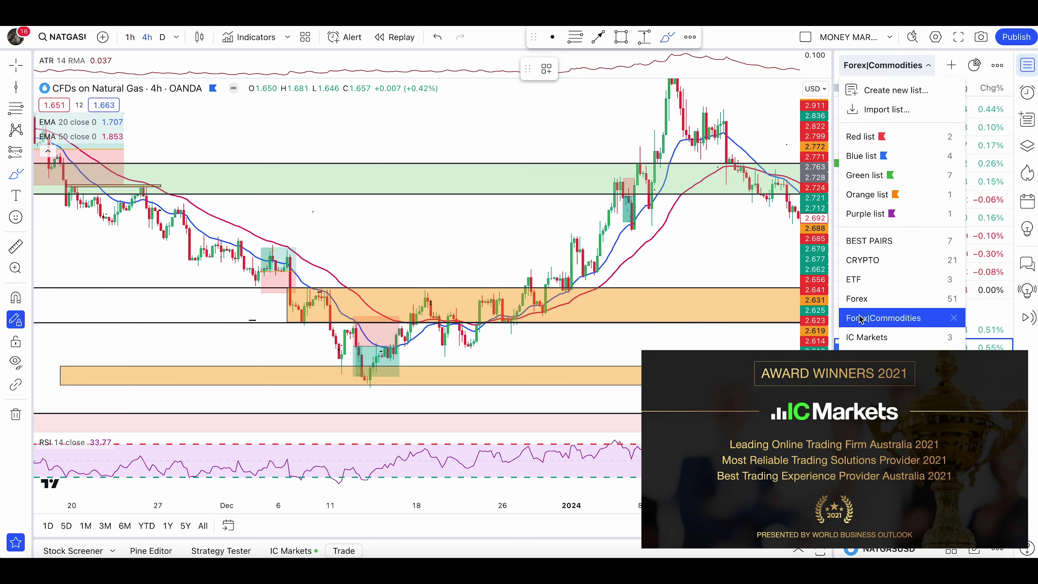
pyautogui.click(866, 337)
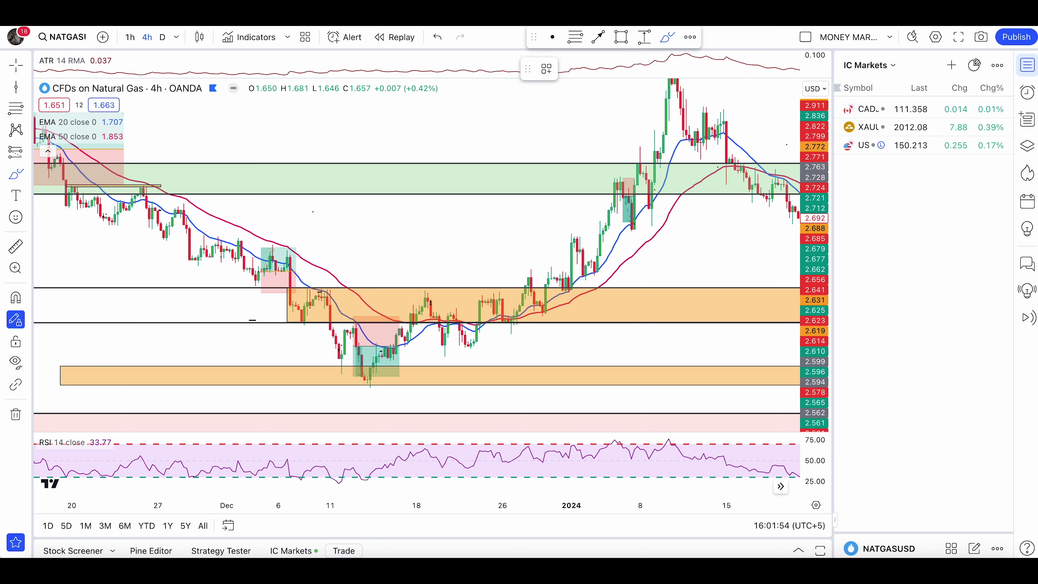
pyautogui.click(877, 64)
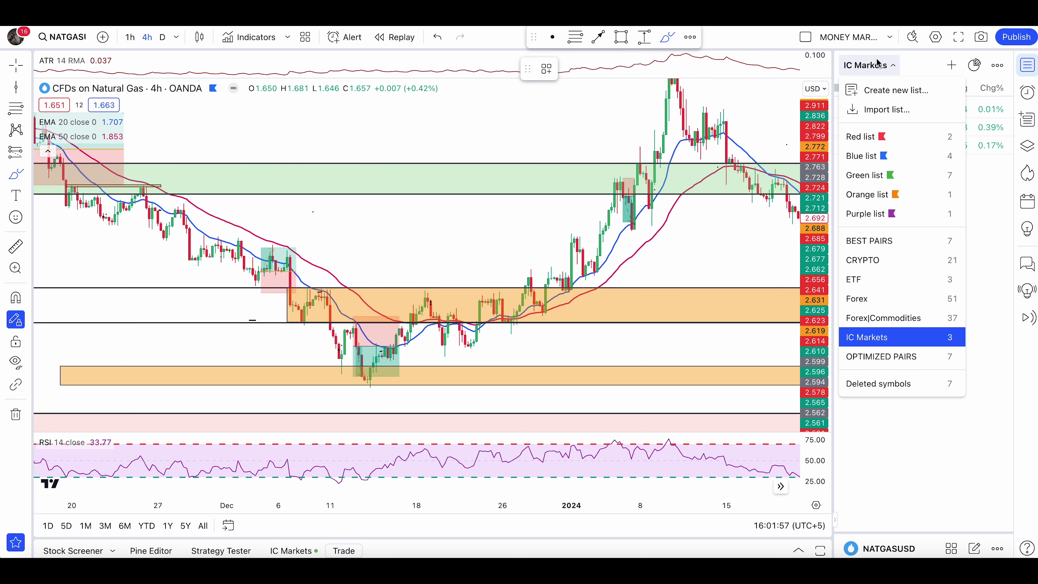
pyautogui.click(881, 354)
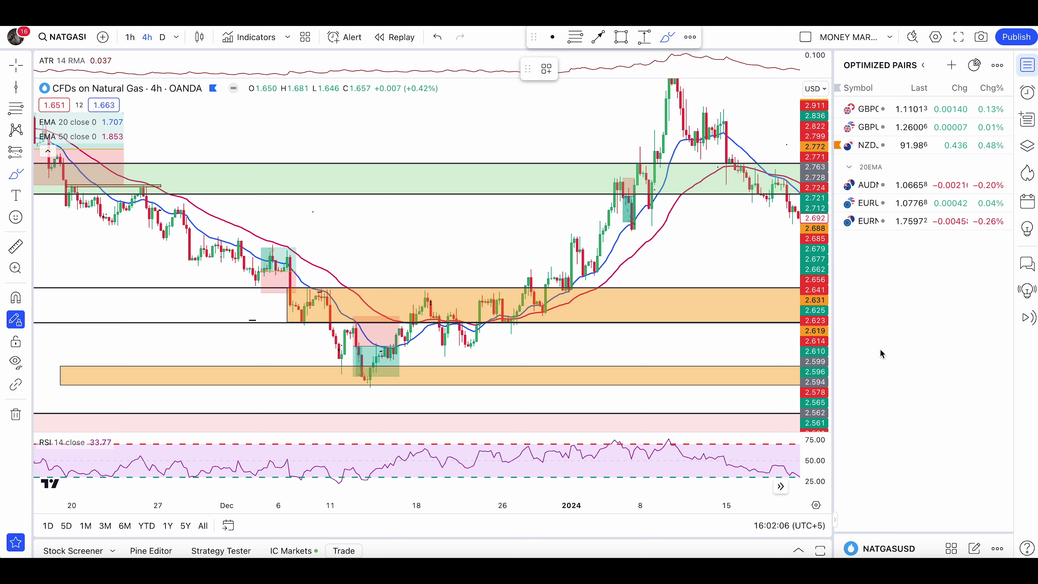
# Step: Switch to the Forex|Commodities watchlist and examine the closed long position on the OANDA XAUUSD 4h chart
pyautogui.click(880, 65)
pyautogui.click(878, 318)
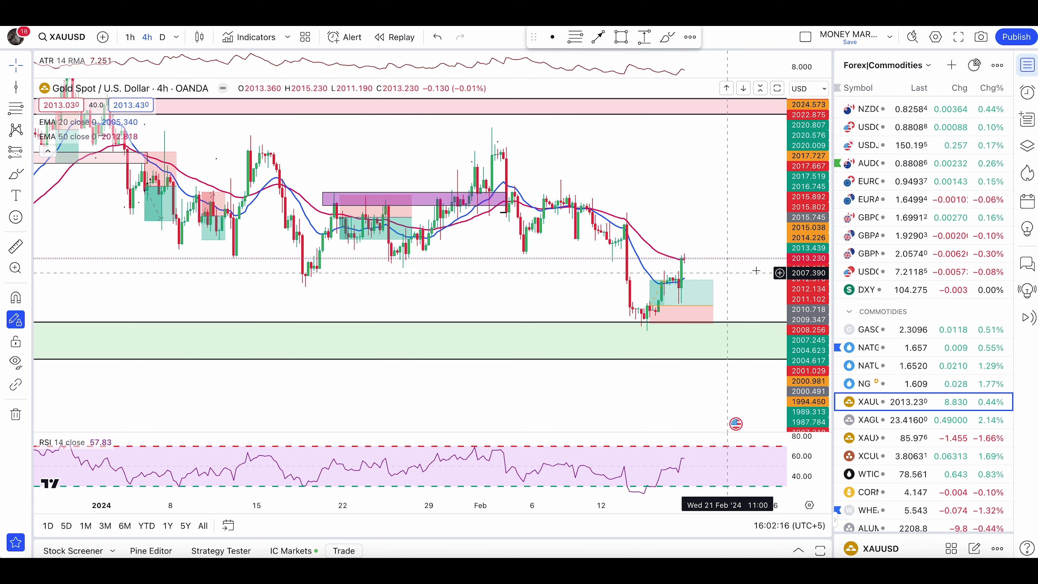
pyautogui.moveTo(757, 266); pyautogui.dragTo(684, 226)
pyautogui.moveTo(801, 298); pyautogui.dragTo(799, 178)
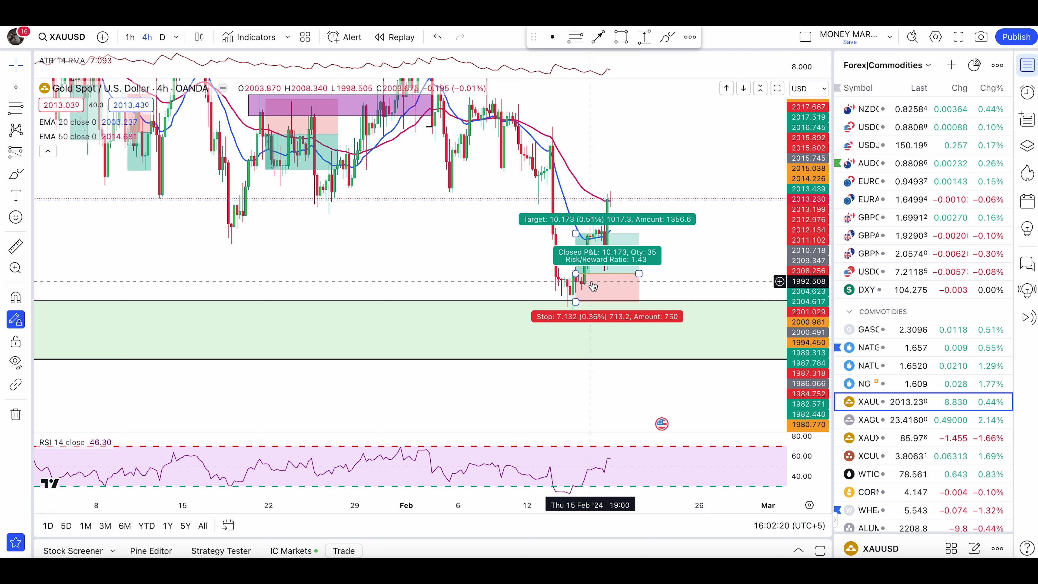
# Step: Open the XAUUSD chart from the IC Markets watchlist
pyautogui.click(893, 64)
pyautogui.click(897, 336)
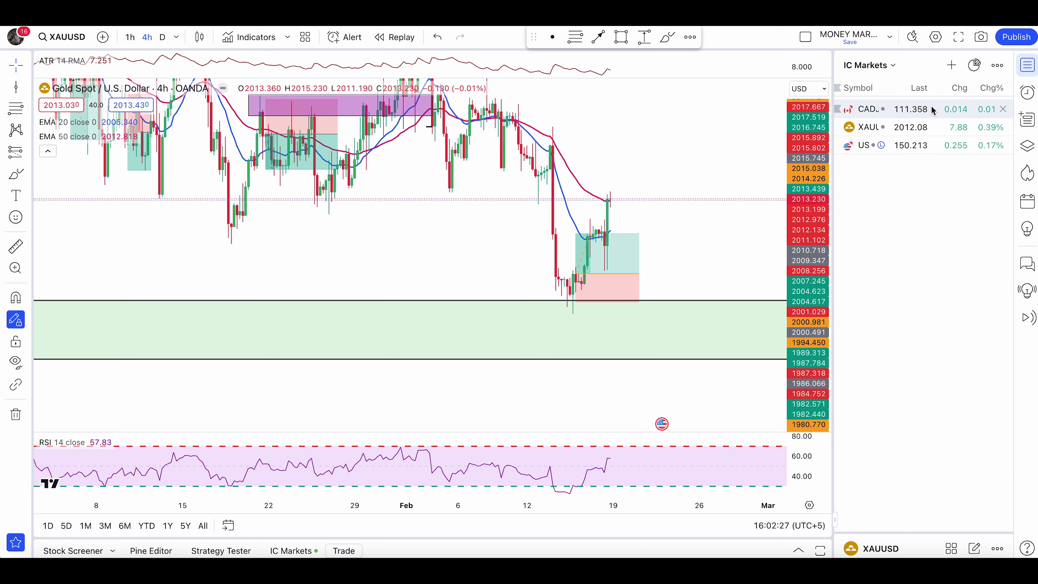
pyautogui.click(882, 128)
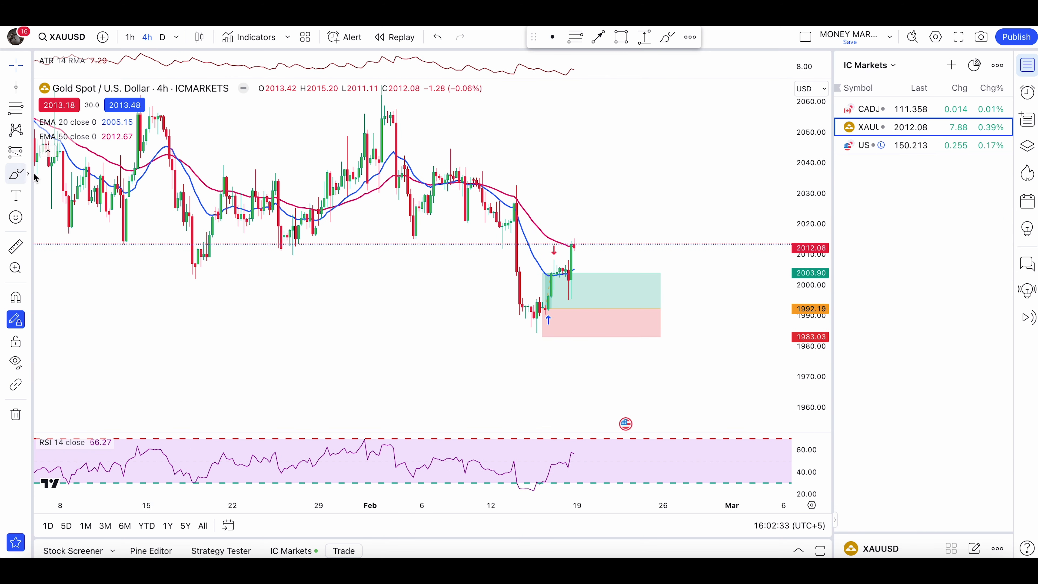
# Step: Sketch a large freehand loop and a line below the gold candles with the Brush, and undo both strokes
pyautogui.click(15, 174)
pyautogui.moveTo(514, 306)
pyautogui.mouseDown()
pyautogui.moveTo(479, 405)
pyautogui.moveTo(500, 358)
pyautogui.mouseUp()
pyautogui.moveTo(328, 278); pyautogui.dragTo(476, 271)
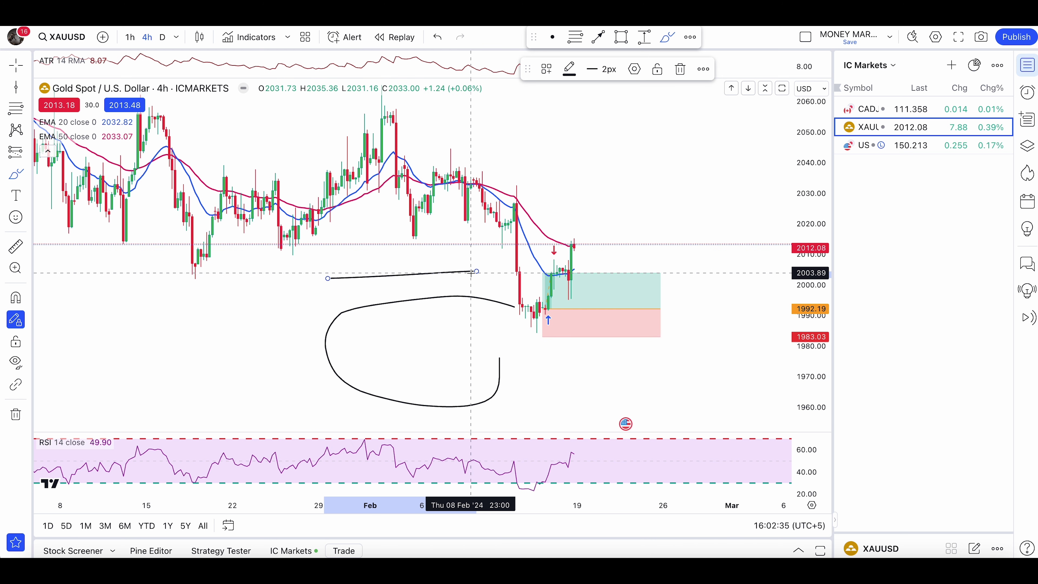
pyautogui.hotkey('ctrl', 'z')
pyautogui.hotkey('ctrl', 'z')
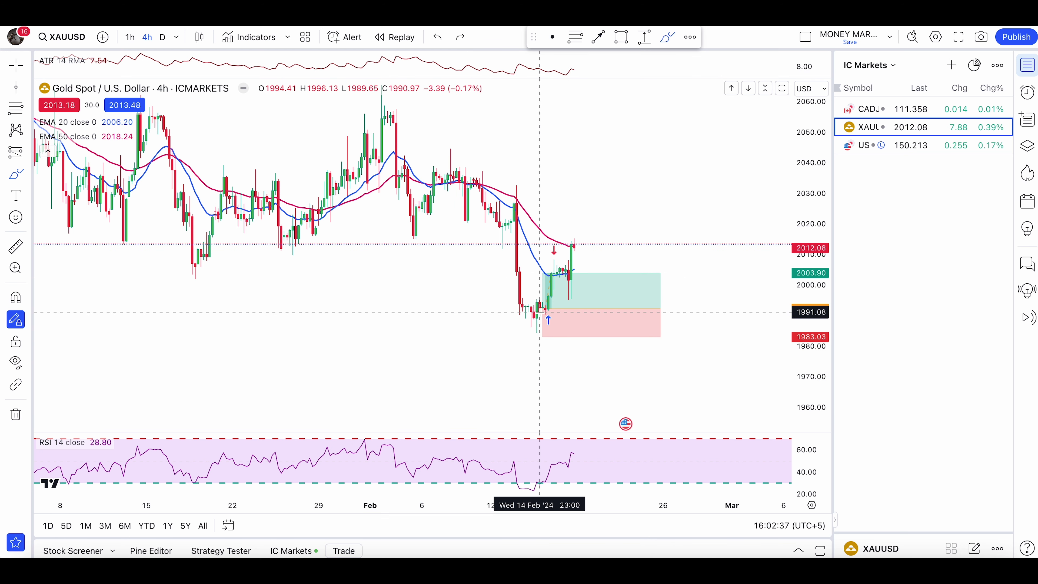
# Step: Mark the mid-February gold entry and the EMA 20 level with Brush strokes, and undo both
pyautogui.moveTo(532, 309)
pyautogui.mouseDown()
pyautogui.moveTo(548, 306)
pyautogui.moveTo(565, 328)
pyautogui.moveTo(582, 293)
pyautogui.mouseUp()
pyautogui.moveTo(519, 271); pyautogui.dragTo(569, 276)
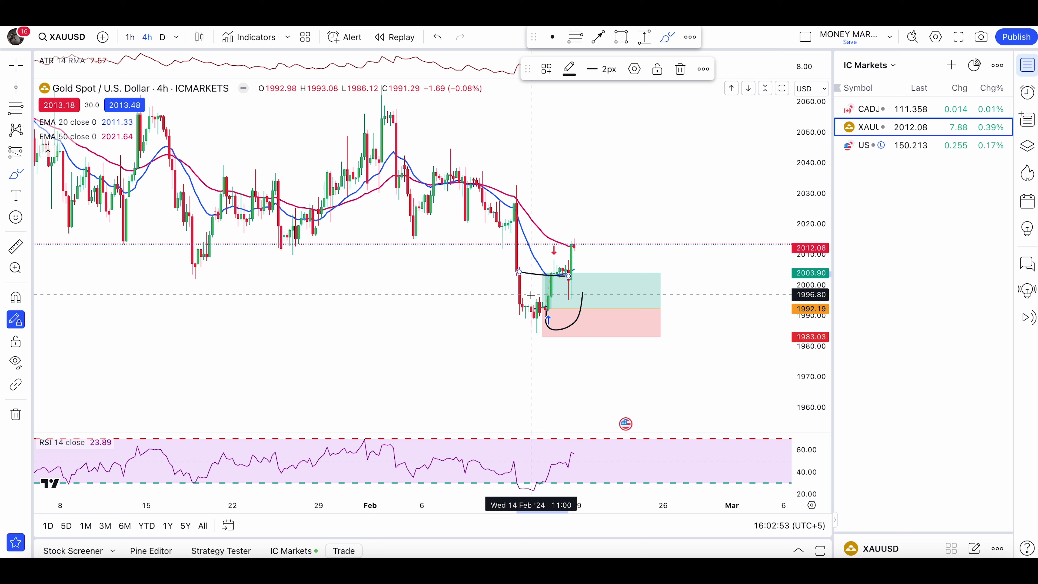
pyautogui.hotkey('ctrl', 'z')
pyautogui.hotkey('ctrl', 'z')
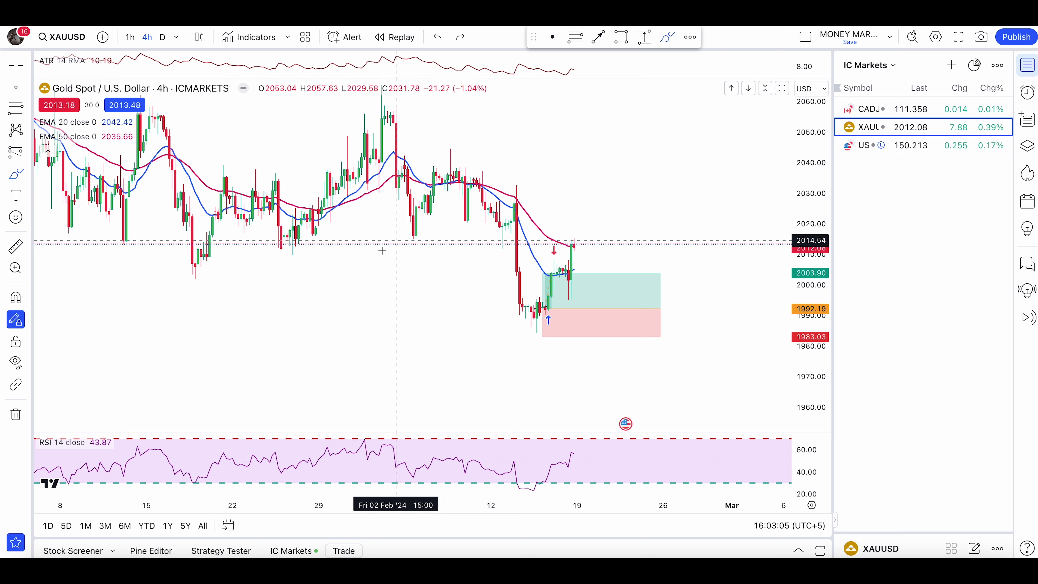
# Step: Circle gold's mid-January low with the Brush and undo the marks
pyautogui.moveTo(201, 234)
pyautogui.mouseDown()
pyautogui.moveTo(189, 269)
pyautogui.moveTo(212, 269)
pyautogui.moveTo(201, 263)
pyautogui.moveTo(178, 293)
pyautogui.moveTo(208, 252)
pyautogui.mouseUp()
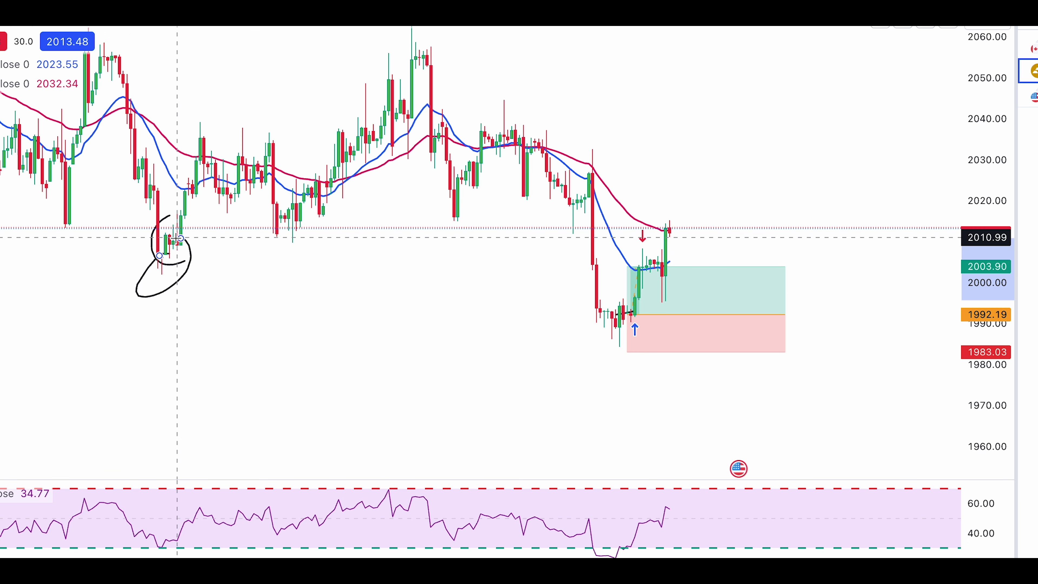
pyautogui.hotkey('ctrl', 'z')
pyautogui.hotkey('ctrl', 'z')
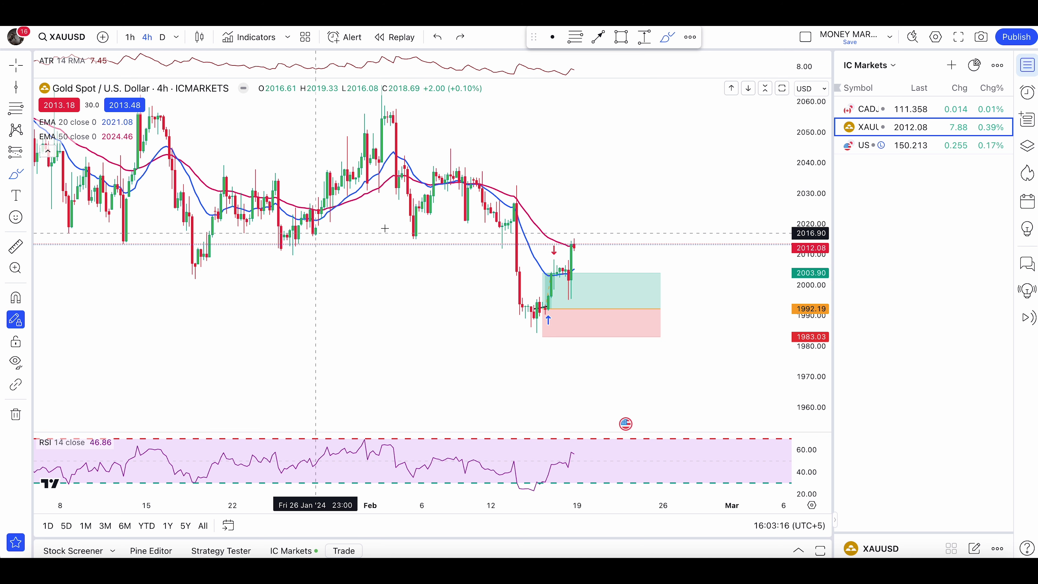
# Step: Sketch freehand strokes in the empty area after gold's latest candle and undo them
pyautogui.moveTo(713, 174)
pyautogui.mouseDown()
pyautogui.moveTo(664, 261)
pyautogui.moveTo(763, 207)
pyautogui.mouseUp()
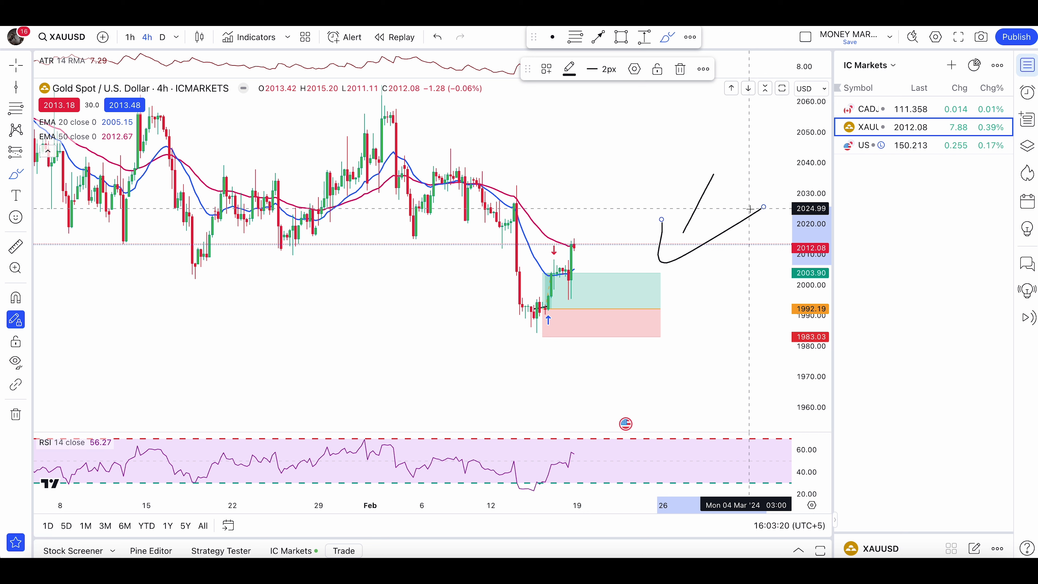
pyautogui.hotkey('ctrl', 'z')
pyautogui.hotkey('ctrl', 'z')
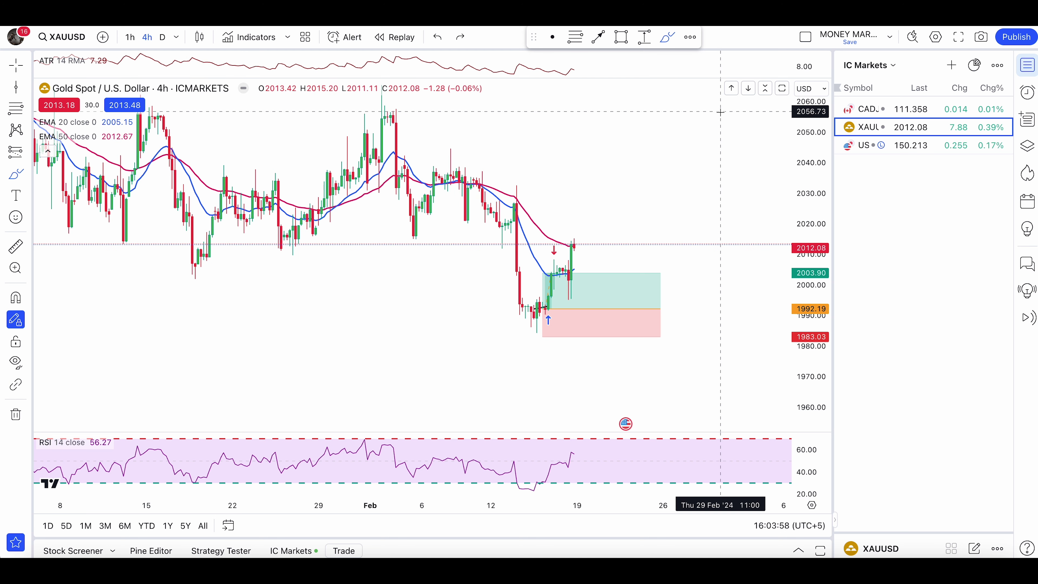
# Step: Open the NATGASUSD chart from the Forex|Commodities watchlist
pyautogui.click(872, 68)
pyautogui.click(857, 321)
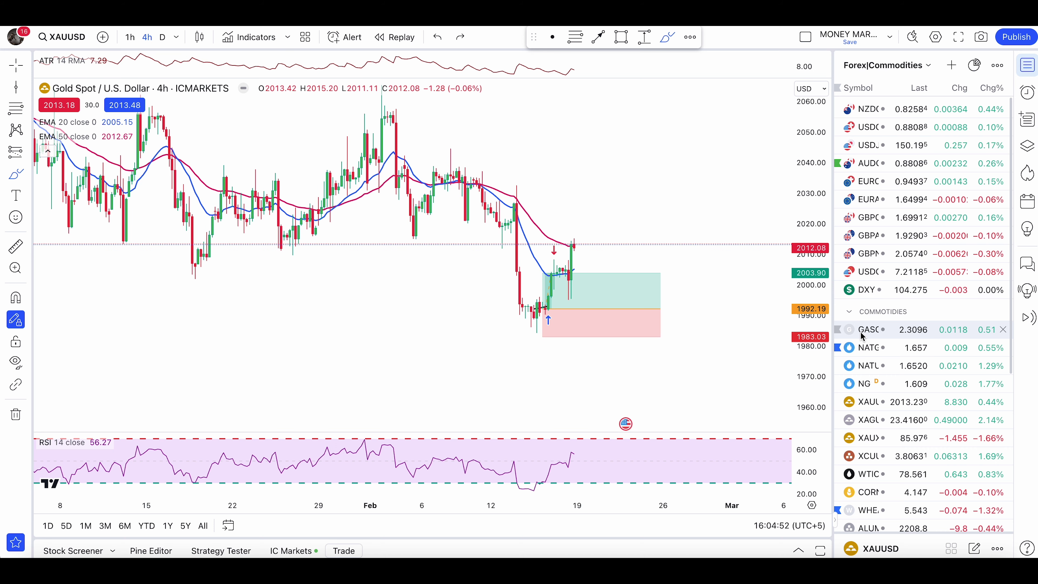
pyautogui.click(878, 347)
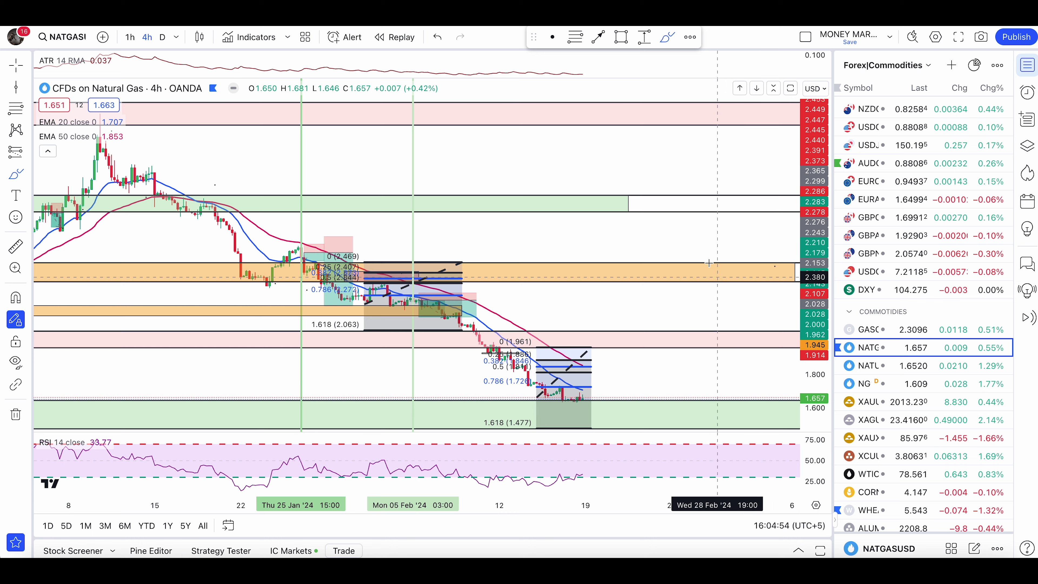
# Step: Circle natural gas's January peak, trace its decline and pullback plus a projected rise with the Brush, and undo the strokes
pyautogui.scroll(-2, 676, 210)
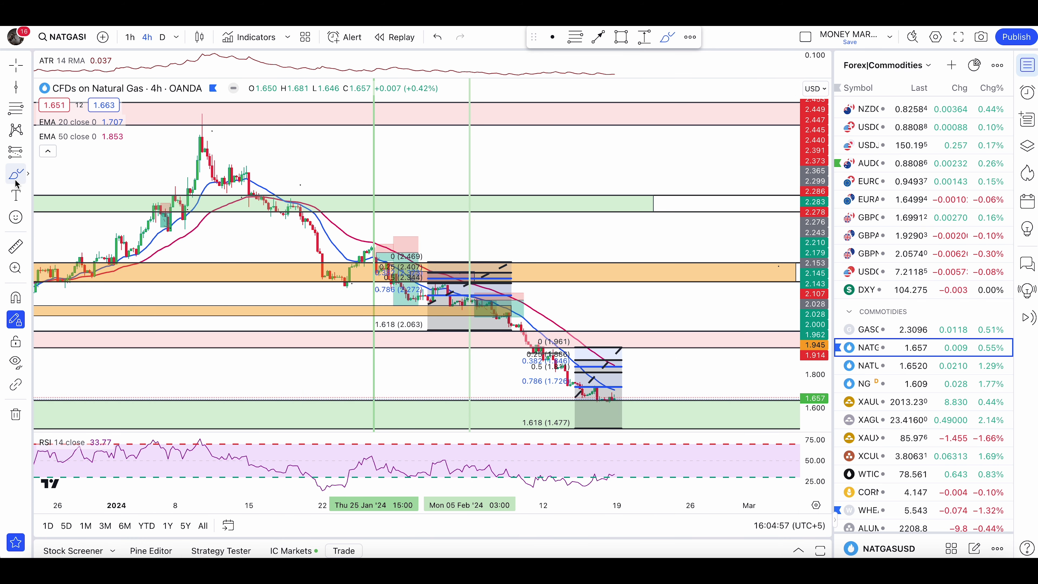
pyautogui.click(27, 174)
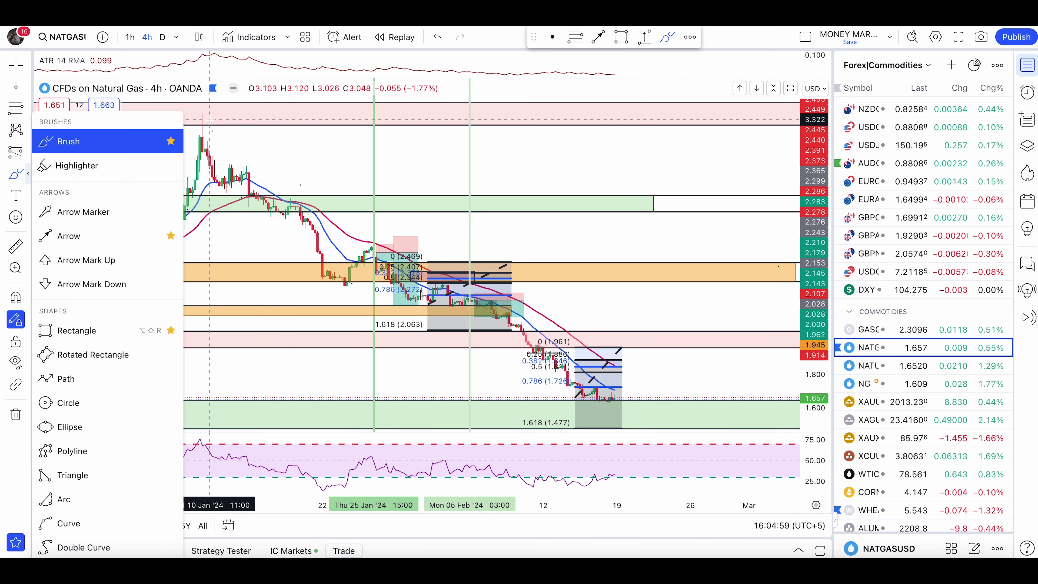
pyautogui.moveTo(208, 119)
pyautogui.mouseDown()
pyautogui.moveTo(184, 131)
pyautogui.moveTo(188, 157)
pyautogui.moveTo(207, 144)
pyautogui.moveTo(280, 207)
pyautogui.moveTo(341, 286)
pyautogui.moveTo(375, 250)
pyautogui.mouseUp()
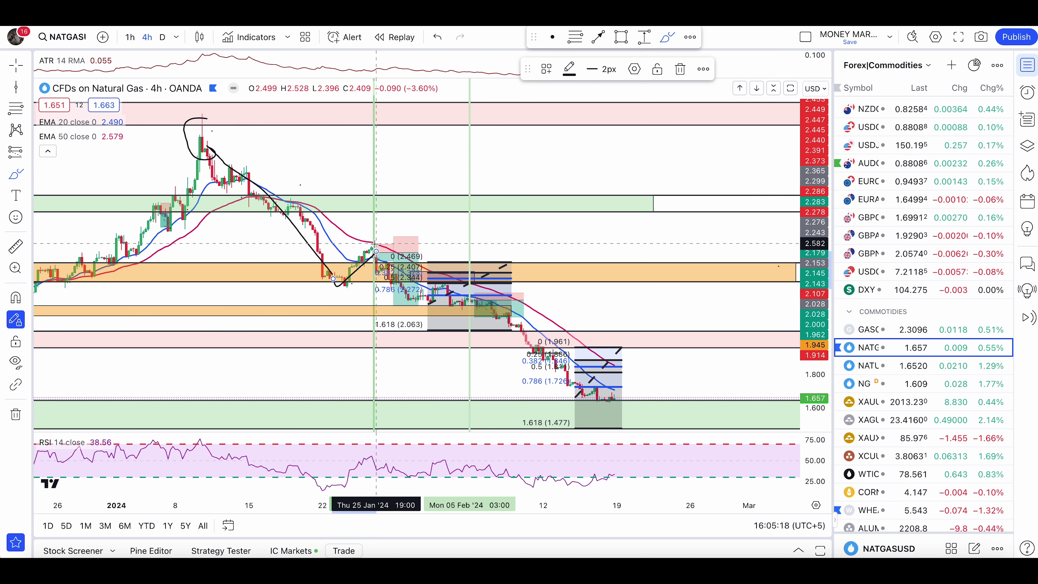
pyautogui.moveTo(375, 250)
pyautogui.mouseDown()
pyautogui.moveTo(564, 345)
pyautogui.moveTo(631, 202)
pyautogui.moveTo(666, 202)
pyautogui.mouseUp()
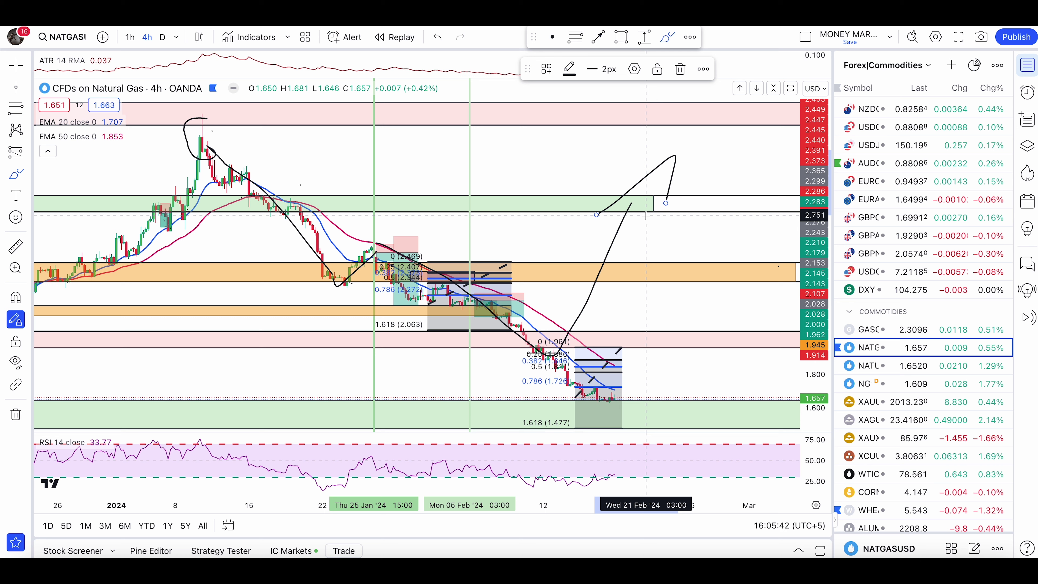
pyautogui.hotkey('ctrl', 'z')
pyautogui.hotkey('ctrl', 'z')
pyautogui.hotkey('ctrl', 'z')
pyautogui.hotkey('ctrl', 'z')
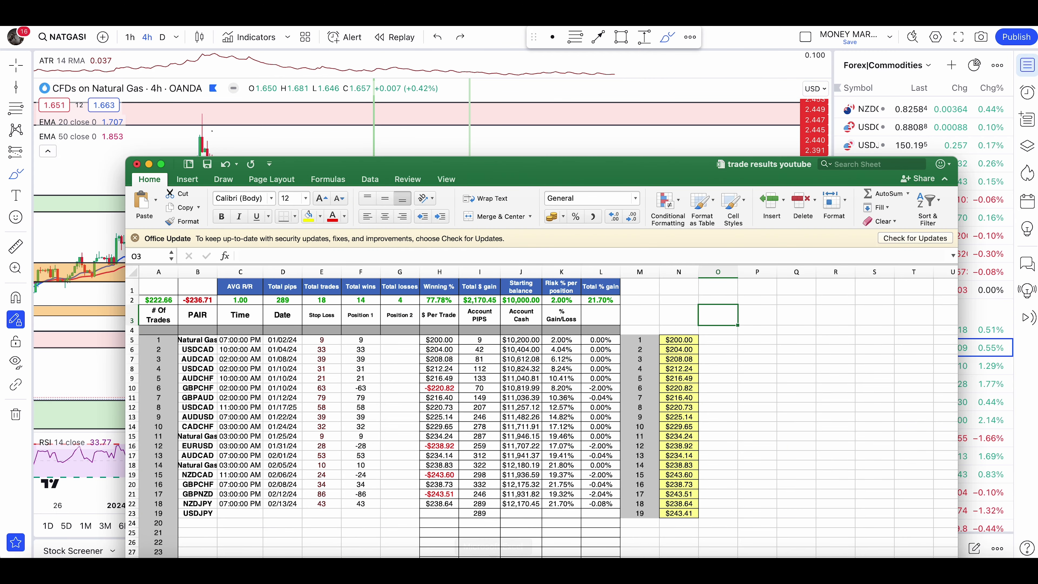
# Step: Switch to the trade results youtube workbook in Excel and review the listed pairs from B5 down to B24
pyautogui.moveTo(565, 176); pyautogui.dragTo(477, 102)
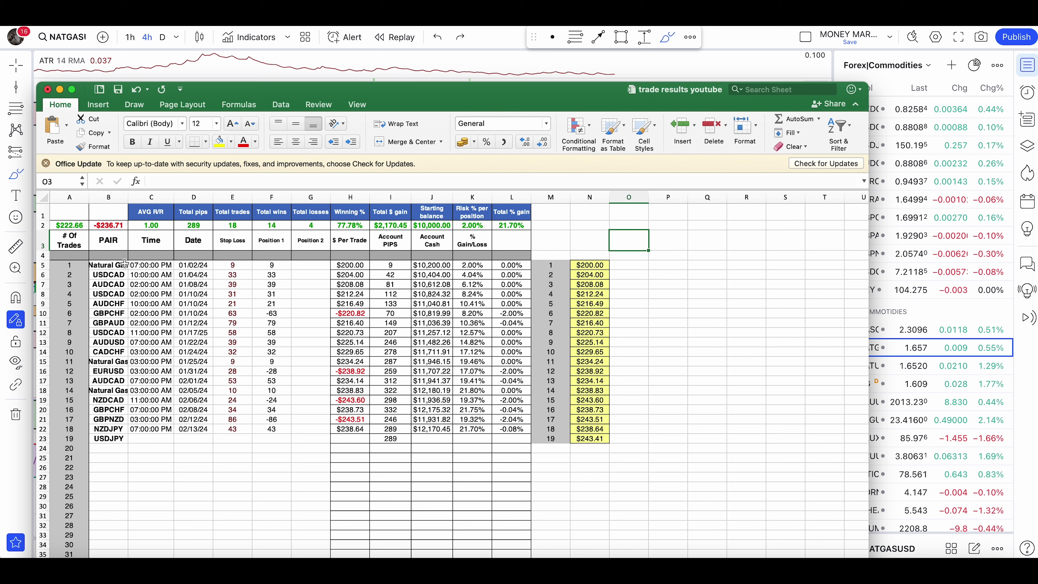
pyautogui.moveTo(123, 264); pyautogui.dragTo(114, 445)
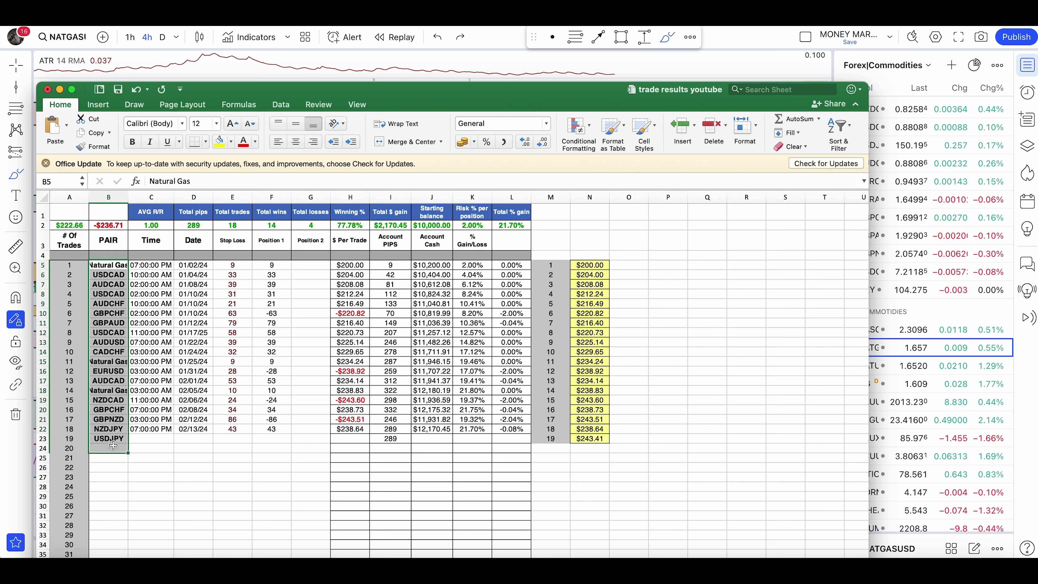
pyautogui.click(126, 460)
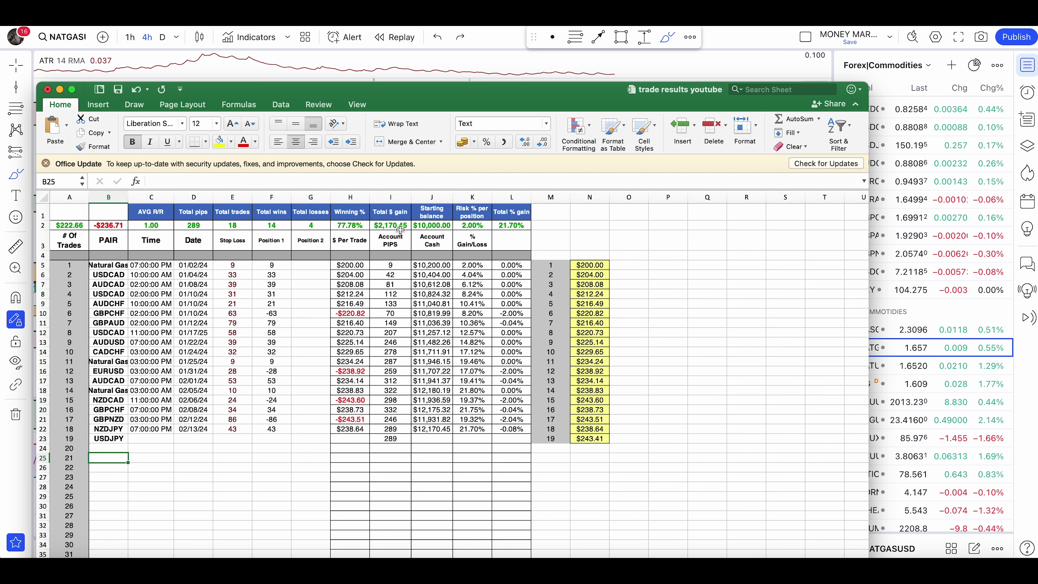
# Step: Check the NZDJPY trade's % Gain/Loss cell and highlight the recent pairs from GBPNZD to USDJPY
pyautogui.click(469, 432)
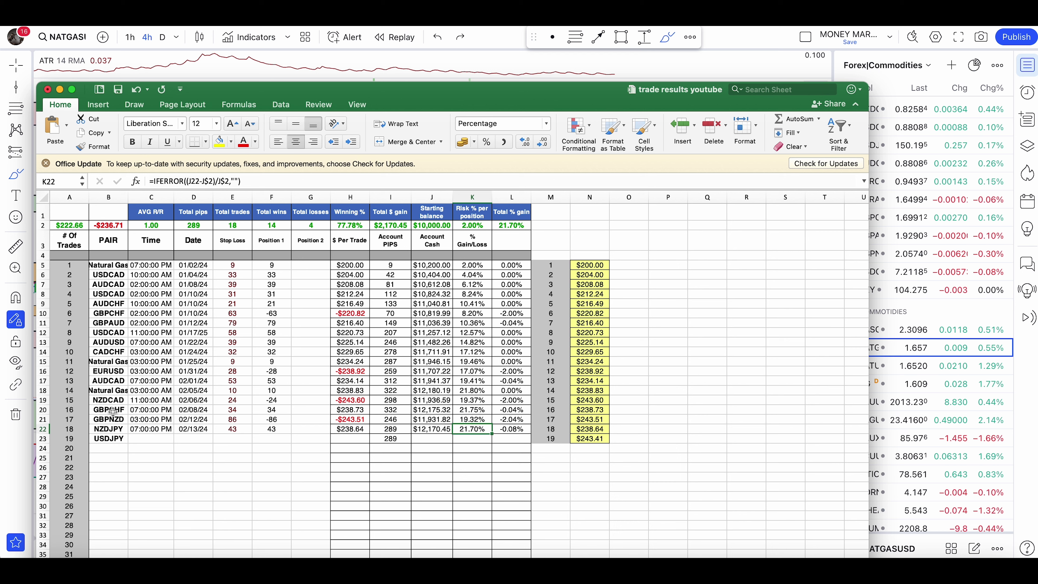
pyautogui.click(117, 422)
pyautogui.moveTo(117, 423); pyautogui.dragTo(118, 439)
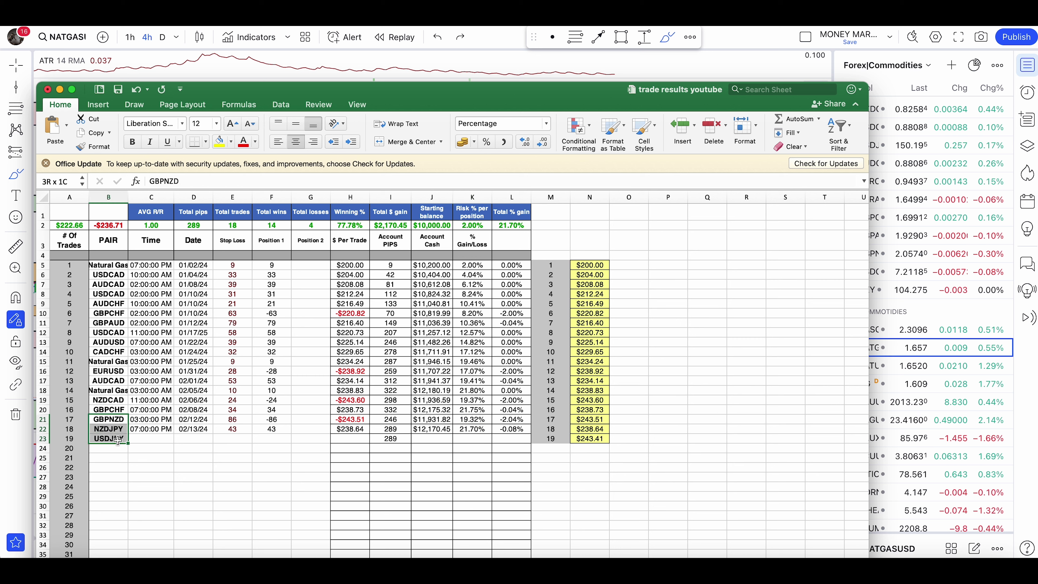
pyautogui.moveTo(117, 390); pyautogui.dragTo(118, 410)
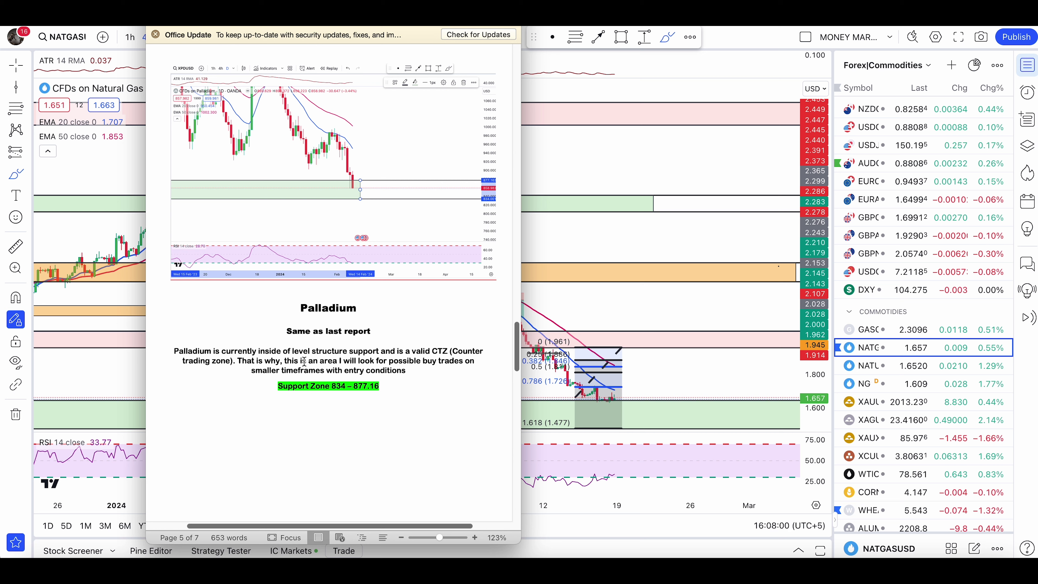
# Step: Switch to the Palladium section of the Word report, open the XPDUSD chart alongside, and highlight "inside of level" in the text
pyautogui.scroll(1, 286, 346)
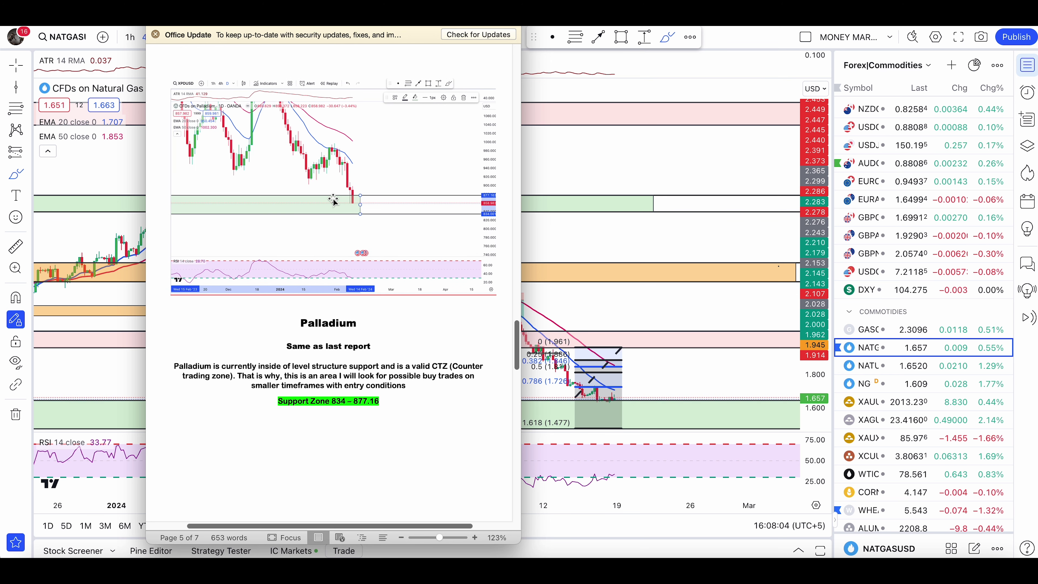
pyautogui.scroll(-1, 889, 456)
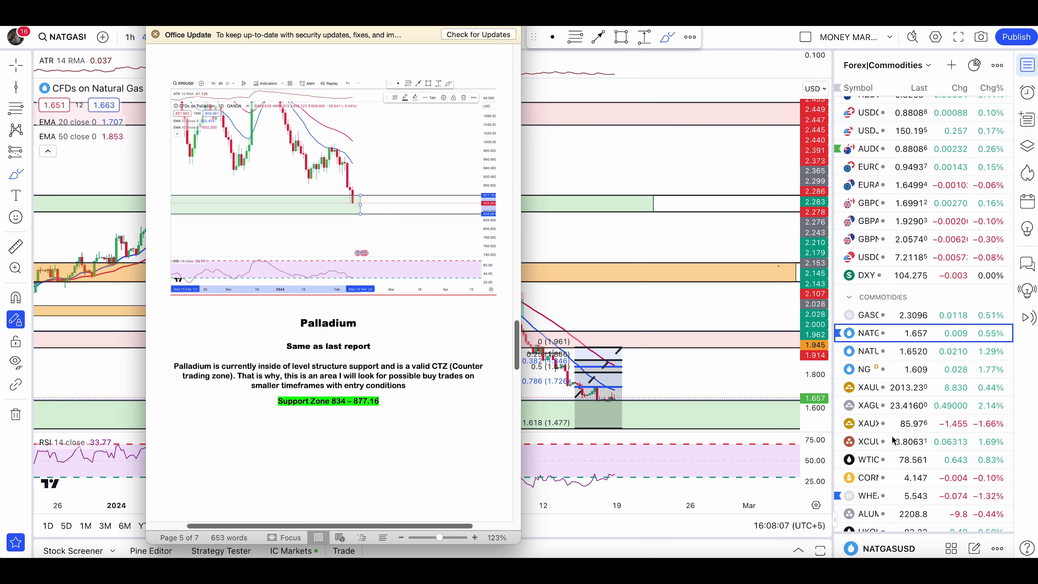
pyautogui.scroll(-1, 872, 498)
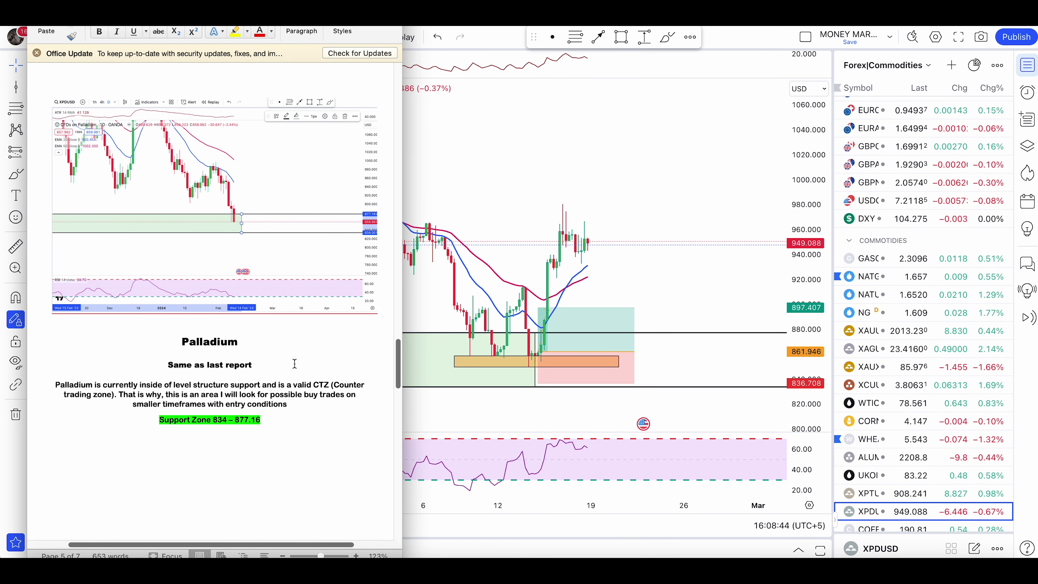
pyautogui.moveTo(150, 386); pyautogui.dragTo(193, 386)
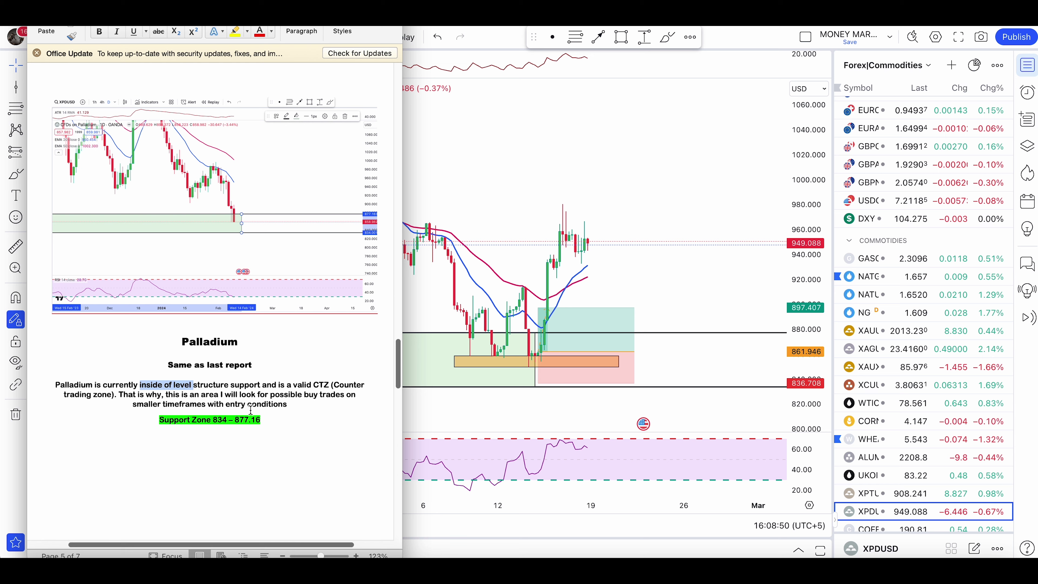
# Step: Return to the palladium chart, circle the February lows at the orange zone with the Brush, and undo the strokes
pyautogui.click(727, 210)
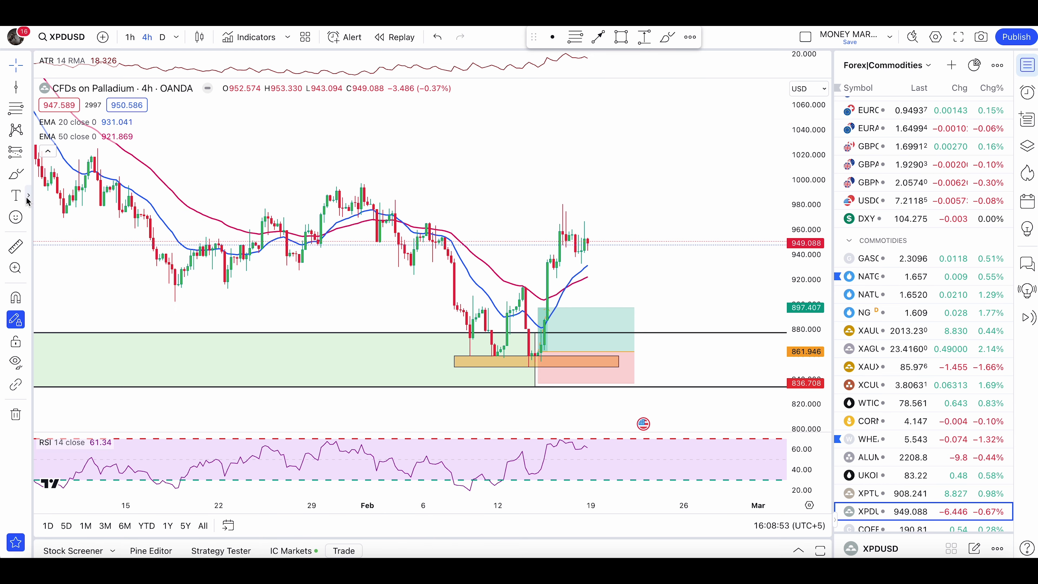
pyautogui.click(15, 174)
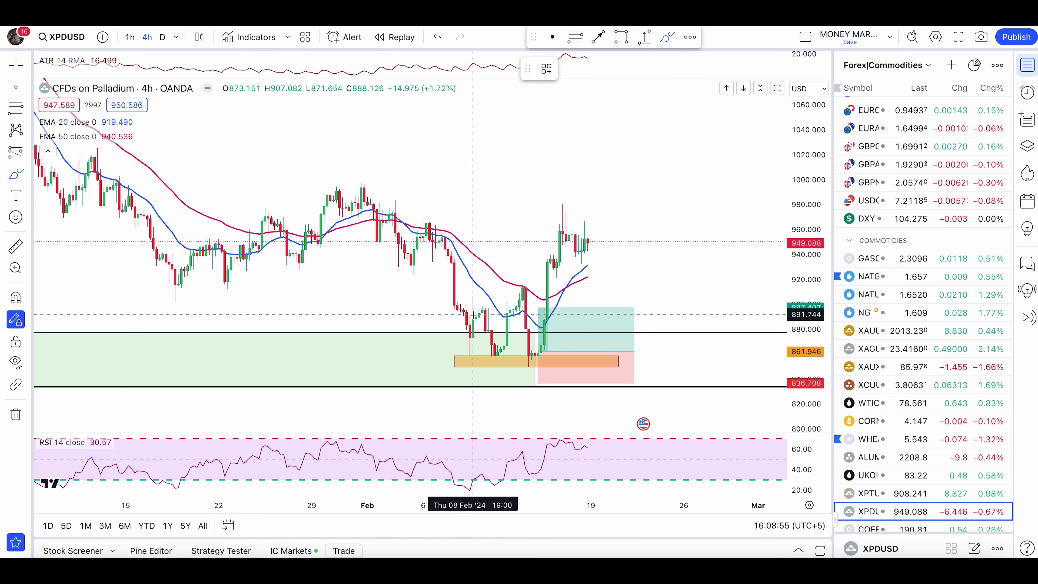
pyautogui.moveTo(477, 349); pyautogui.dragTo(477, 378)
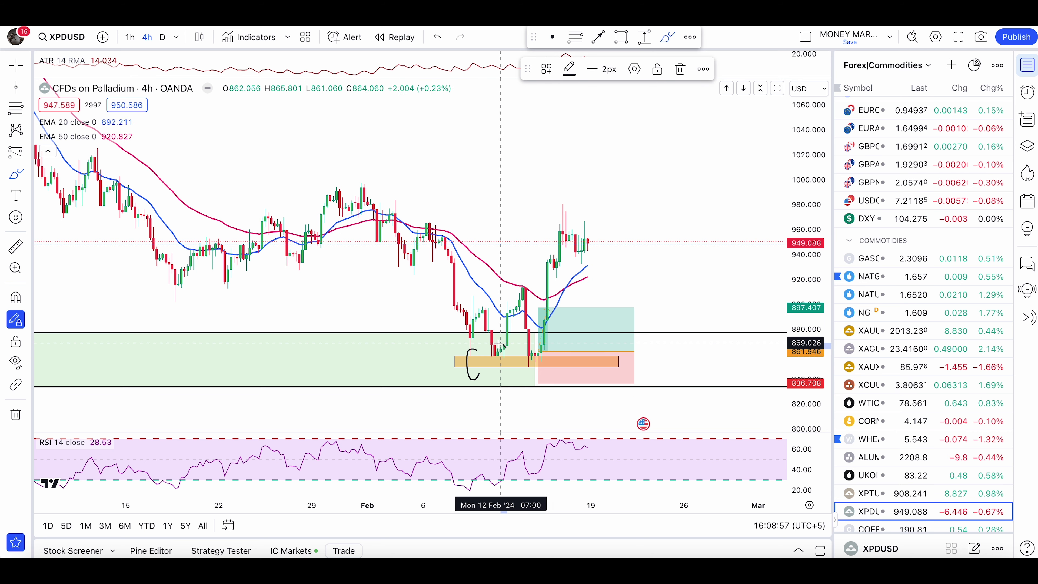
pyautogui.moveTo(498, 344)
pyautogui.mouseDown()
pyautogui.moveTo(502, 367)
pyautogui.moveTo(504, 347)
pyautogui.moveTo(534, 339)
pyautogui.moveTo(524, 368)
pyautogui.mouseUp()
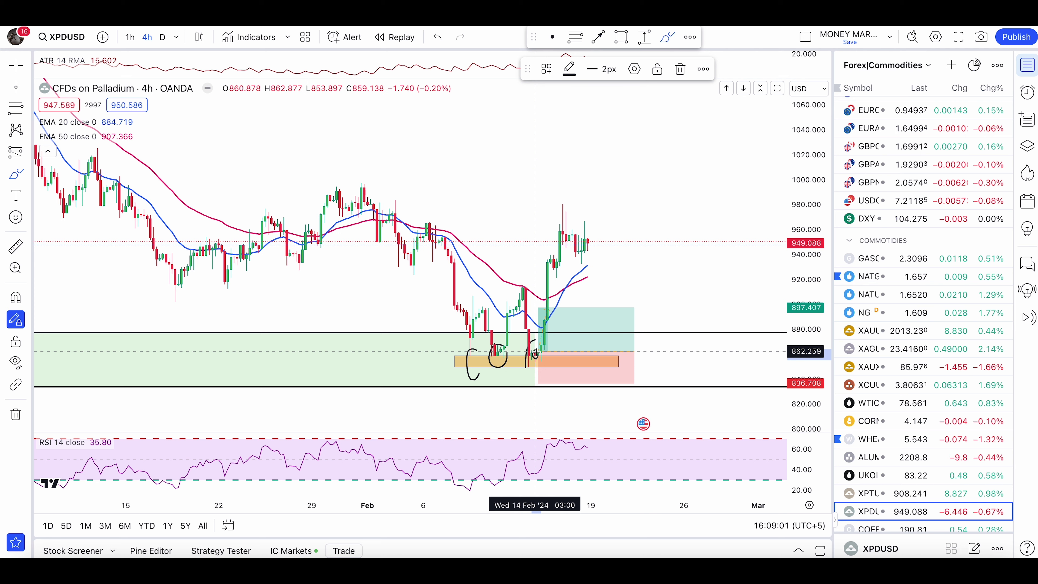
pyautogui.hotkey('ctrl', 'z')
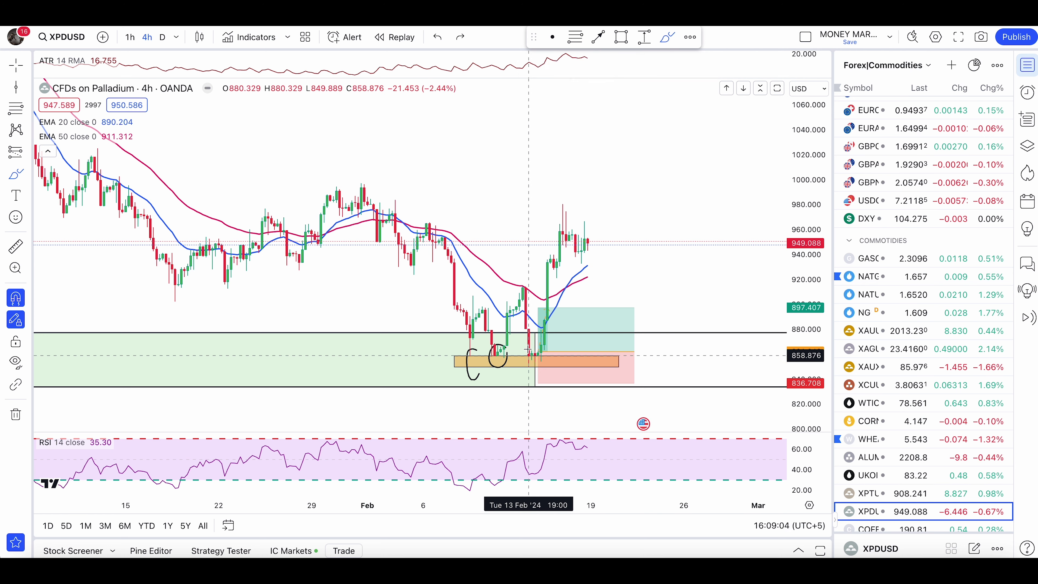
pyautogui.hotkey('ctrl', 'z')
pyautogui.hotkey('ctrl', 'z')
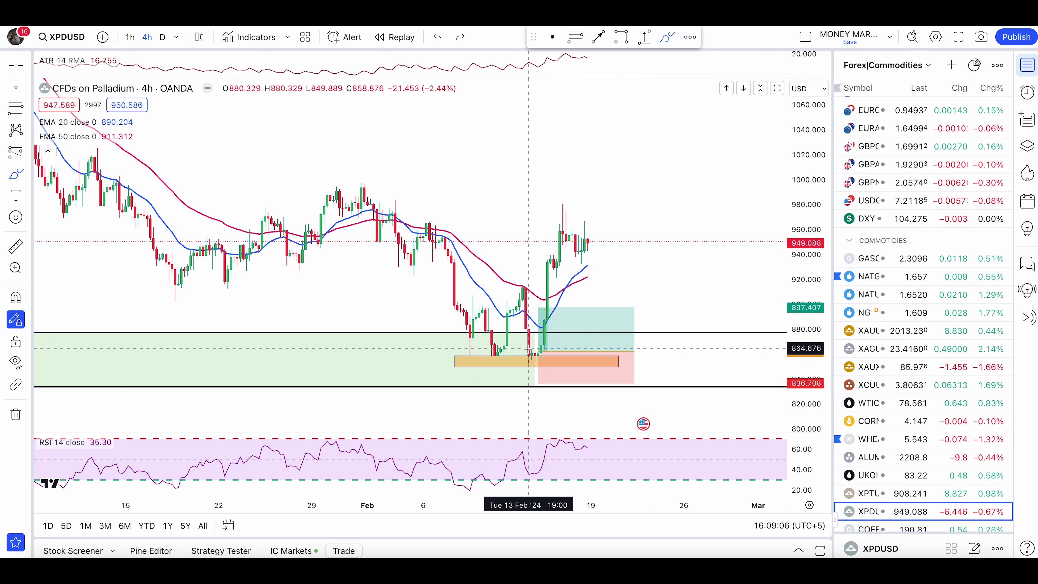
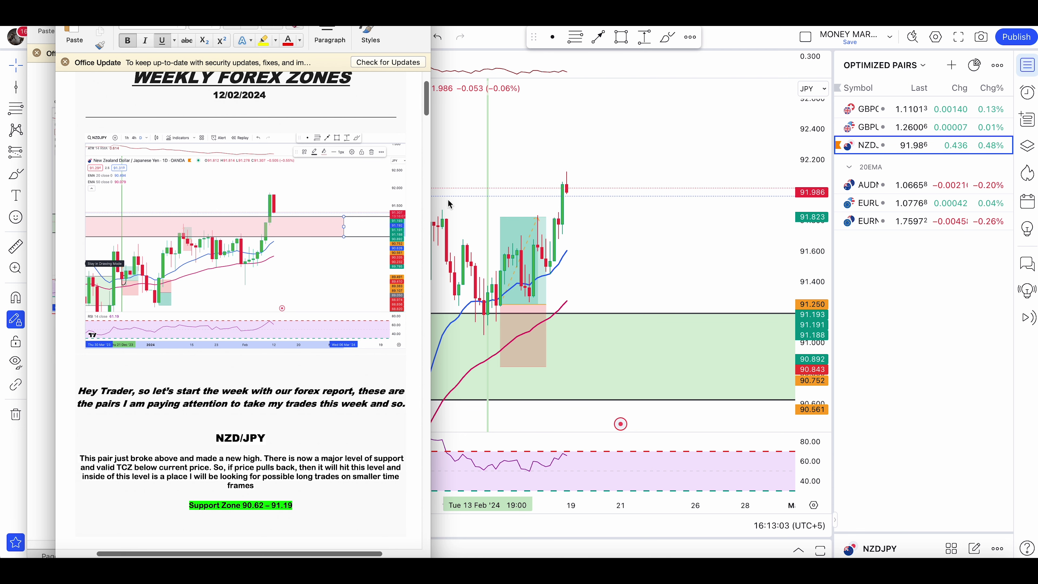
# Step: Circle NZDJPY's 13 February pullback into the support zone with the Brush and check the trade's Time cell in the Excel trade results workbook
pyautogui.click(711, 229)
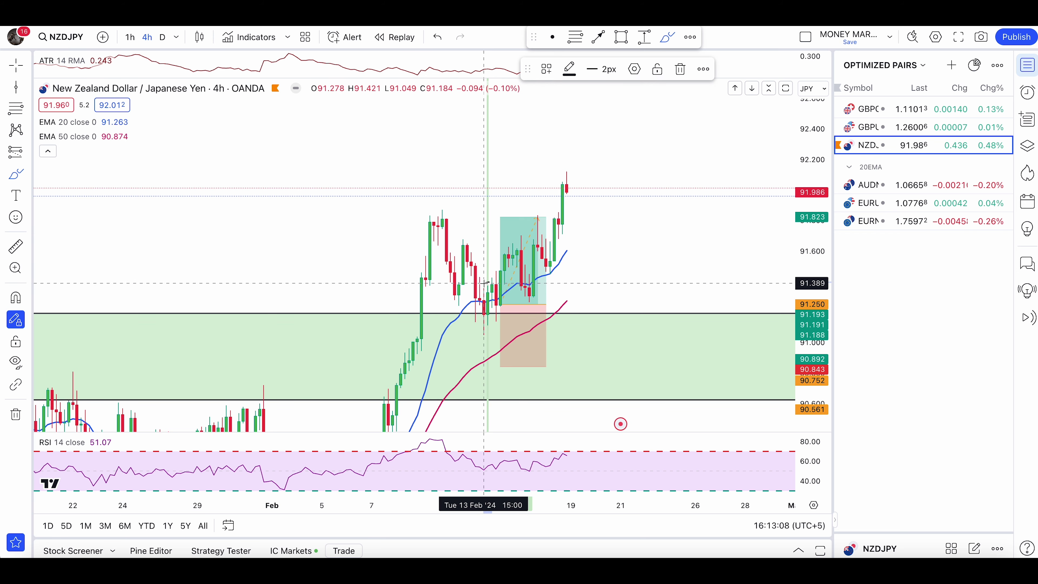
pyautogui.moveTo(488, 283)
pyautogui.mouseDown()
pyautogui.moveTo(470, 291)
pyautogui.moveTo(489, 339)
pyautogui.moveTo(510, 302)
pyautogui.mouseUp()
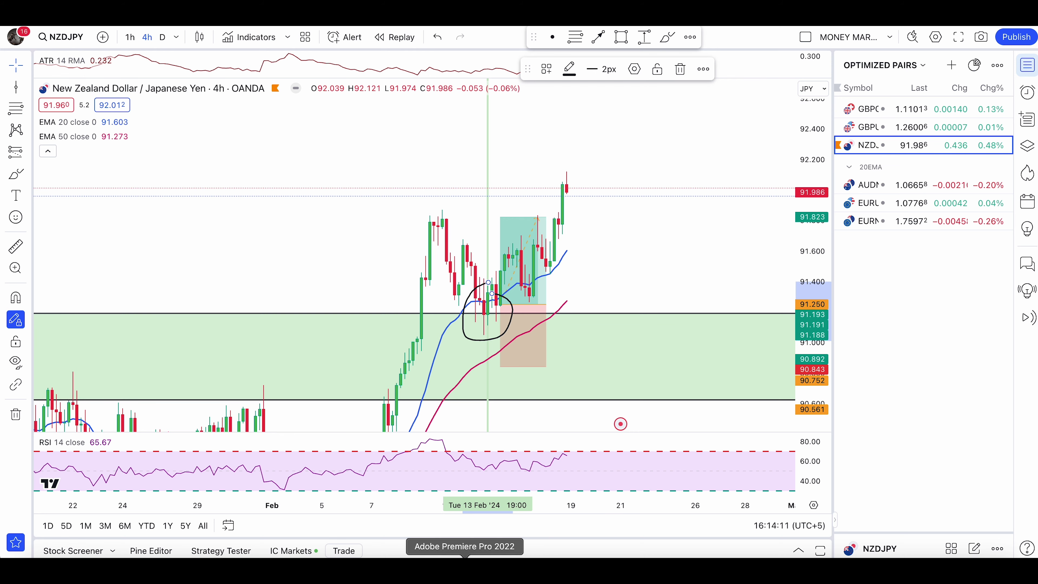
pyautogui.click(493, 569)
pyautogui.click(155, 429)
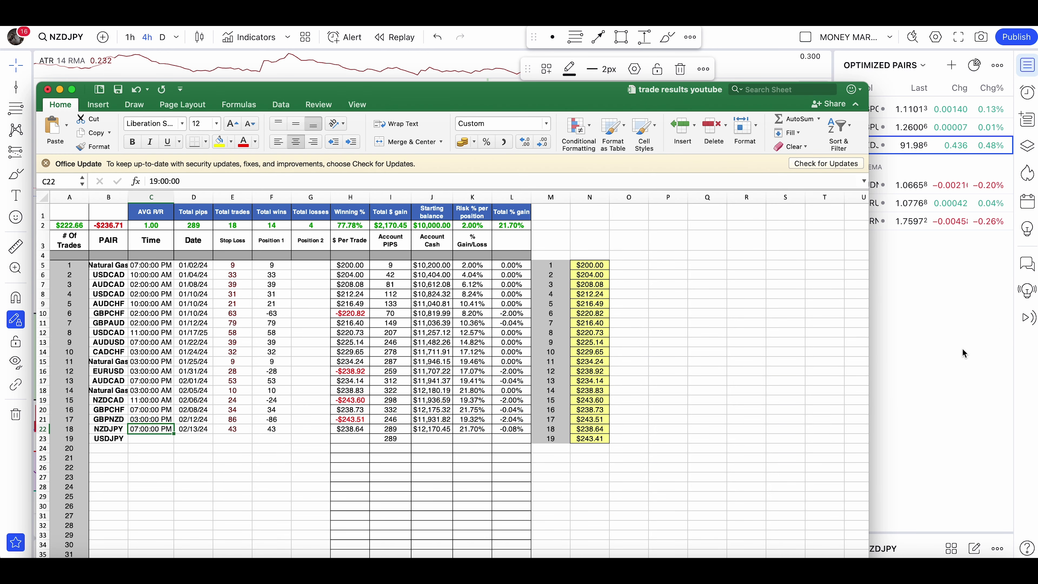
pyautogui.click(945, 352)
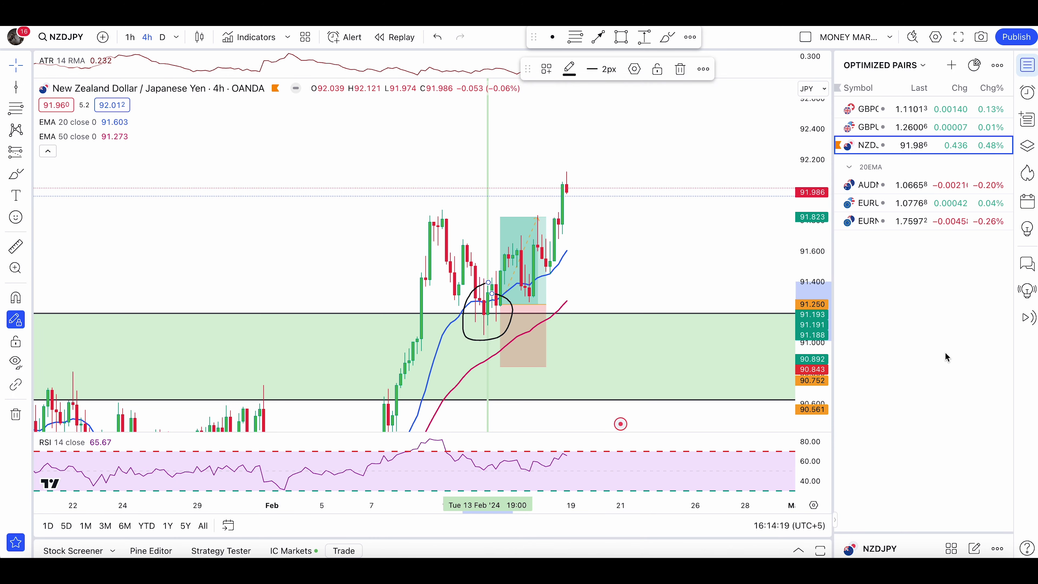
# Step: Open the GBPCHF chart and widen its price and time range to cover mid-December through February
pyautogui.click(910, 111)
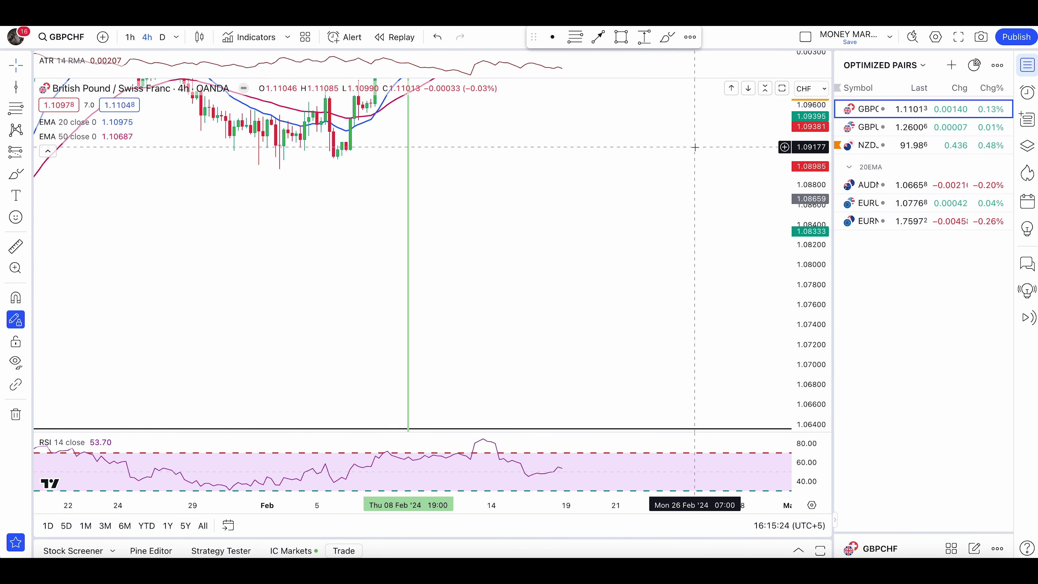
pyautogui.moveTo(803, 123); pyautogui.dragTo(800, 307)
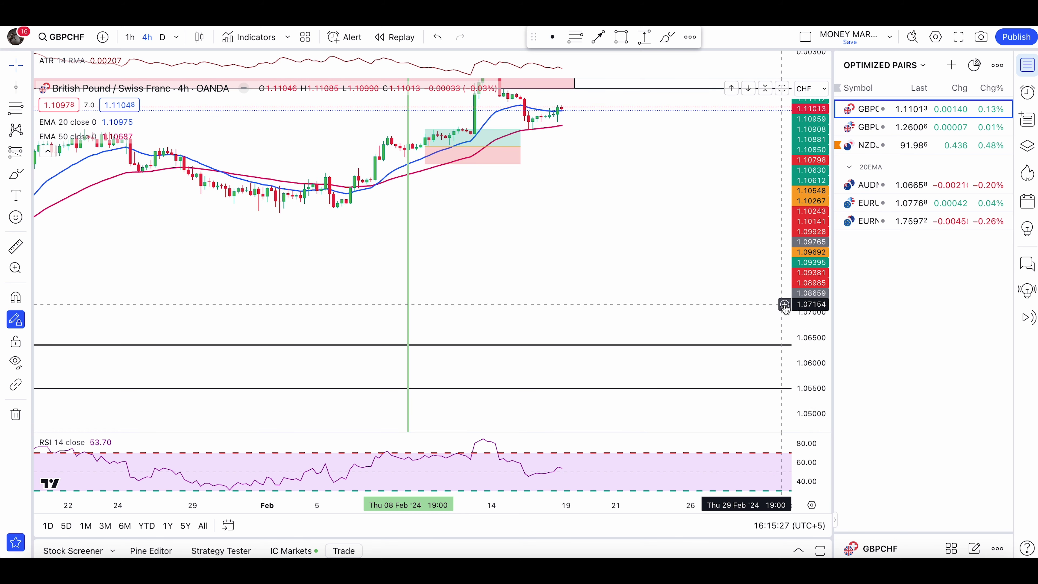
pyautogui.scroll(-7, 670, 229)
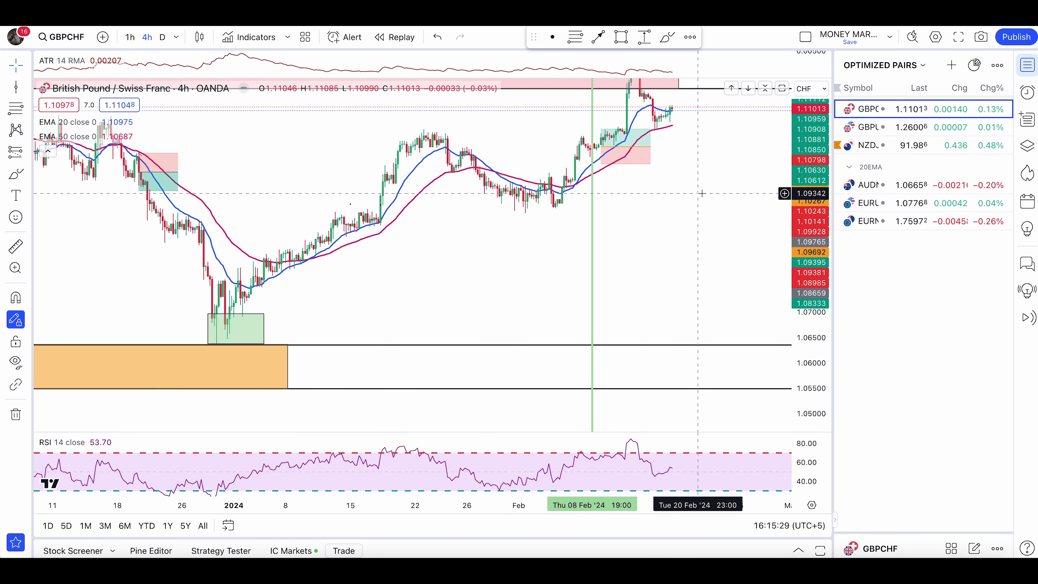
# Step: Trace GBPCHF's rise from early January to early February with the Brush and undo the stroke
pyautogui.click(15, 174)
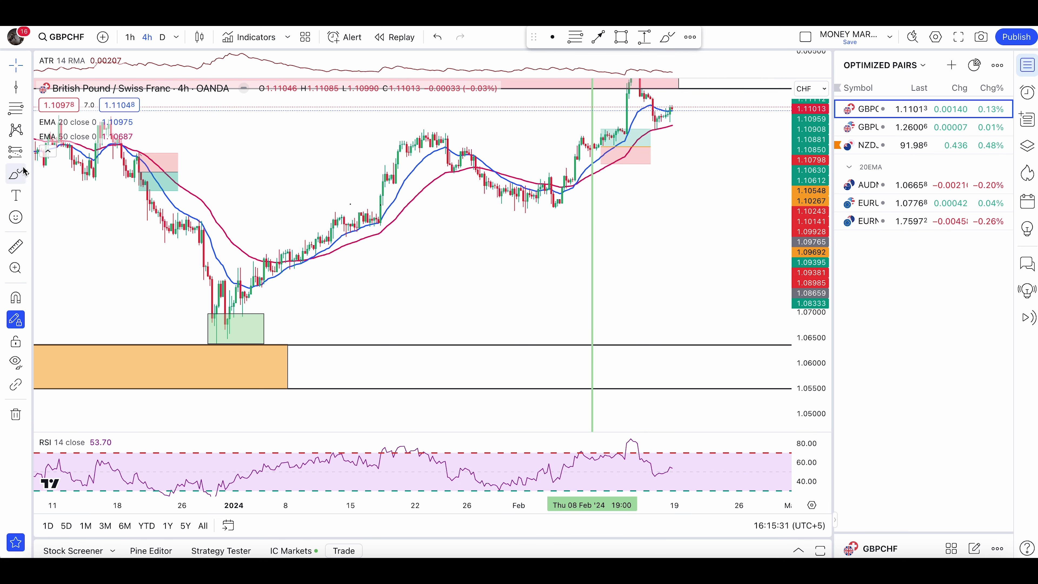
pyautogui.click(250, 291)
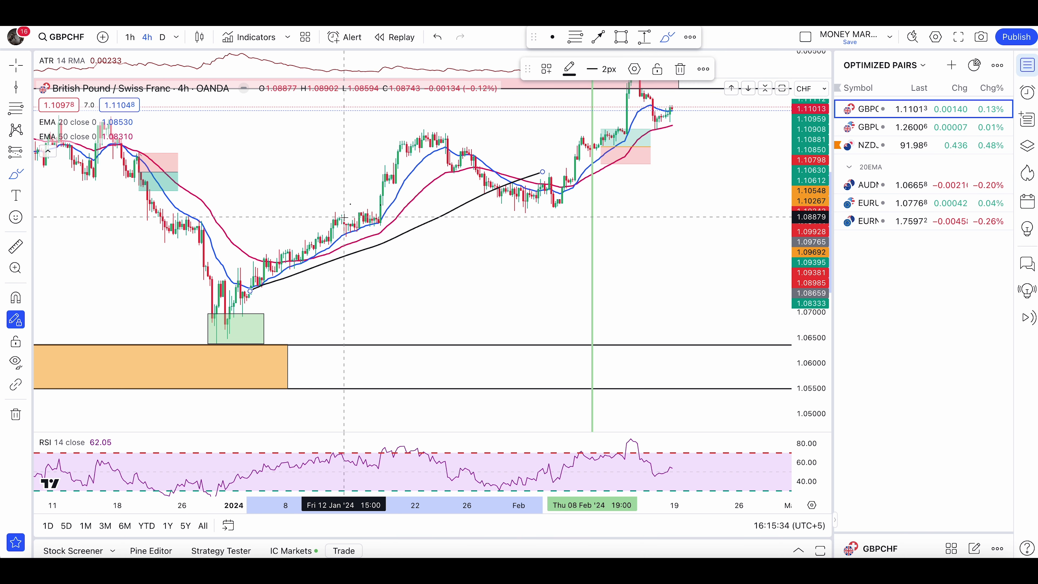
pyautogui.hotkey('ctrl', 'z')
# Step: Move the green vertical line on the GBPCHF chart to Thu 08 Feb '24 15:00, just before the long position
pyautogui.scroll(1, 637, 243)
pyautogui.scroll(3, 637, 242)
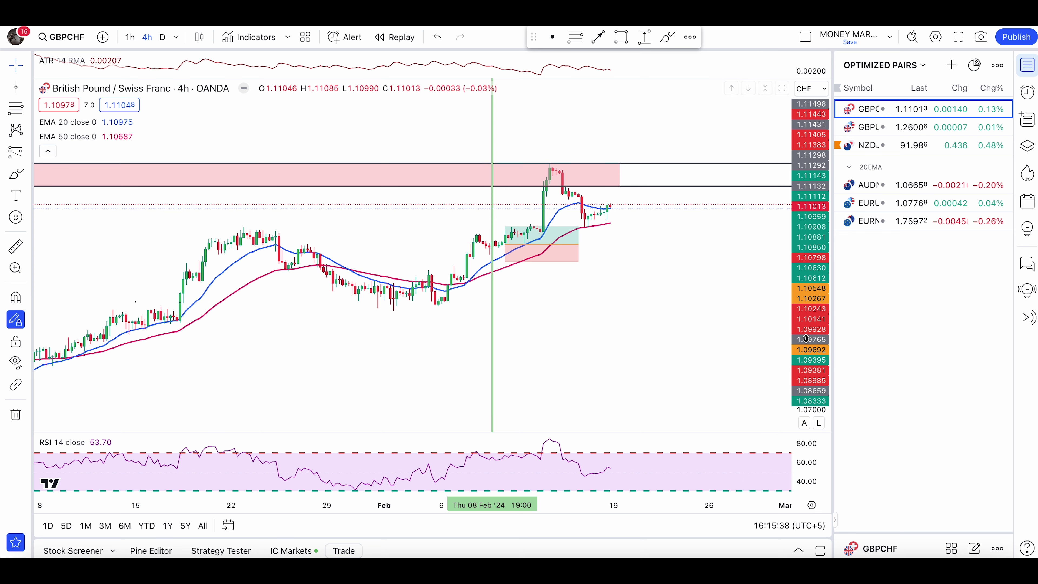
pyautogui.scroll(3, 695, 310)
pyautogui.rightClick(551, 320)
pyautogui.moveTo(534, 328); pyautogui.dragTo(626, 338)
pyautogui.scroll(2, 632, 317)
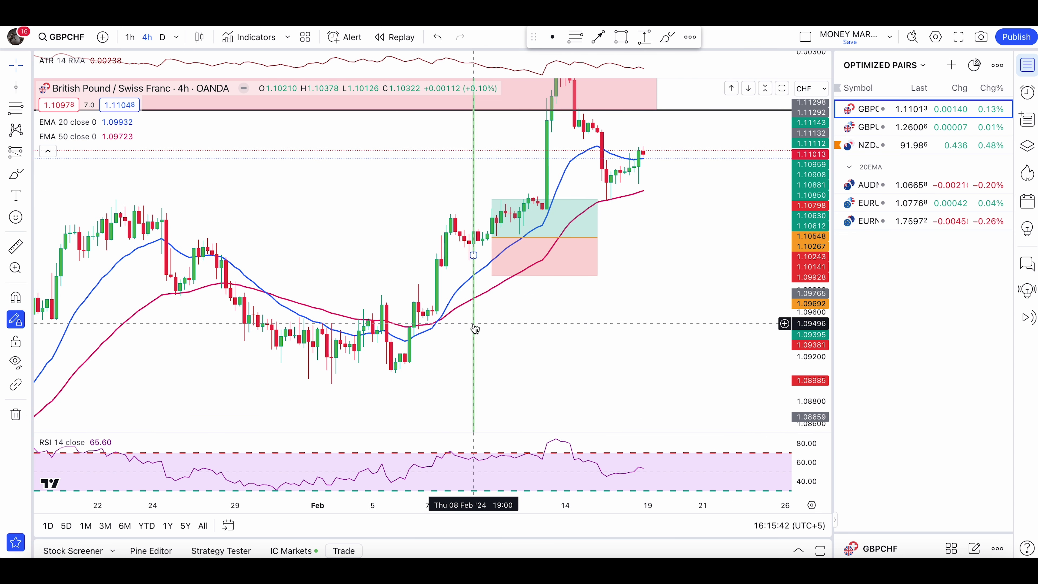
pyautogui.moveTo(472, 329); pyautogui.dragTo(470, 326)
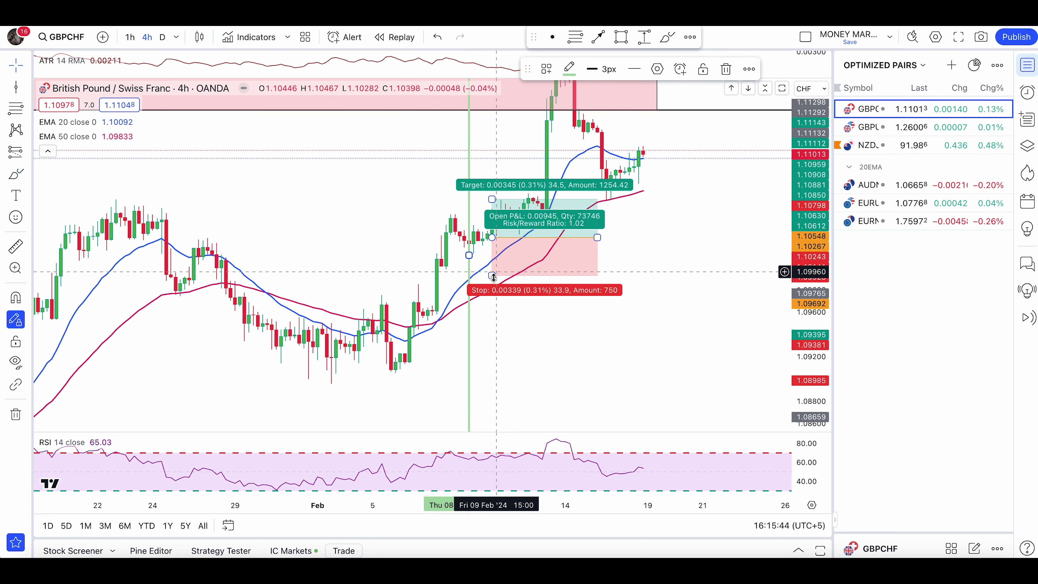
pyautogui.moveTo(424, 372); pyautogui.dragTo(407, 412)
# Step: Review the GBP/CHF long 4H trade alert in Word and return to the TradingView chart
pyautogui.click(16, 173)
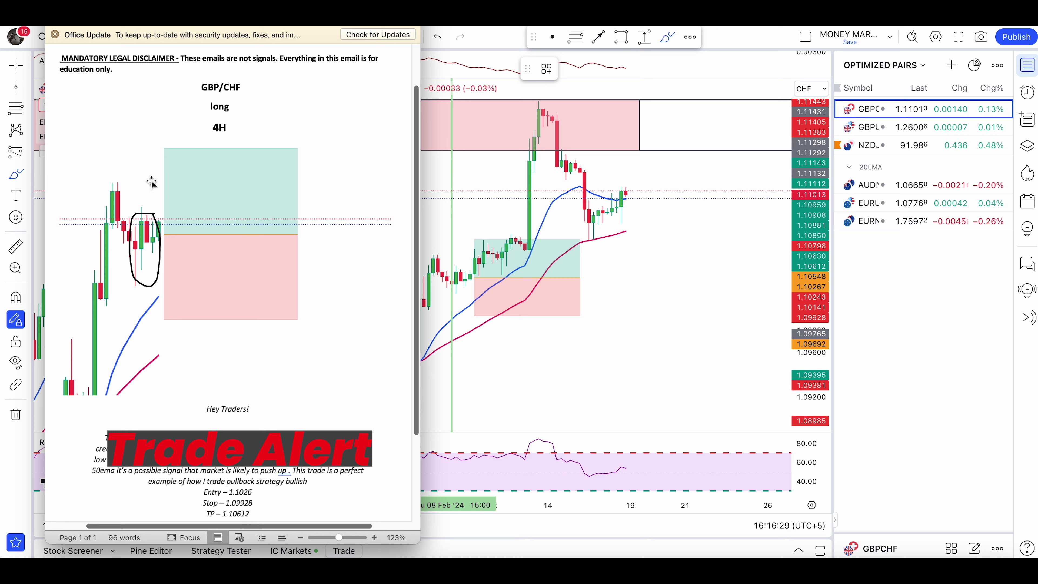
pyautogui.click(939, 445)
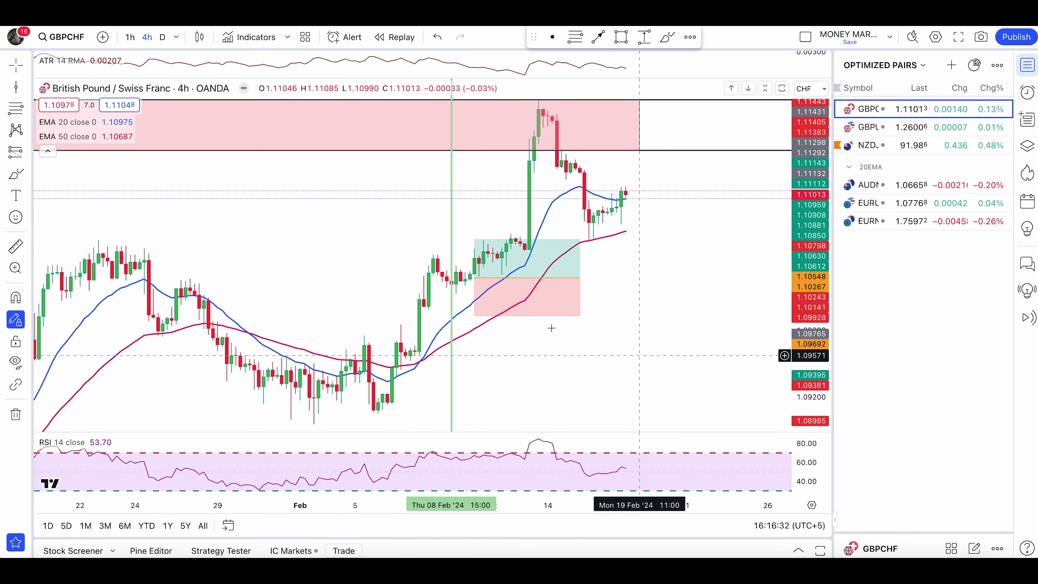
# Step: Circle GBPCHF's 8 February pullback candles beside the green vertical line with the Brush, then undo the strokes and leave the tool
pyautogui.click(16, 174)
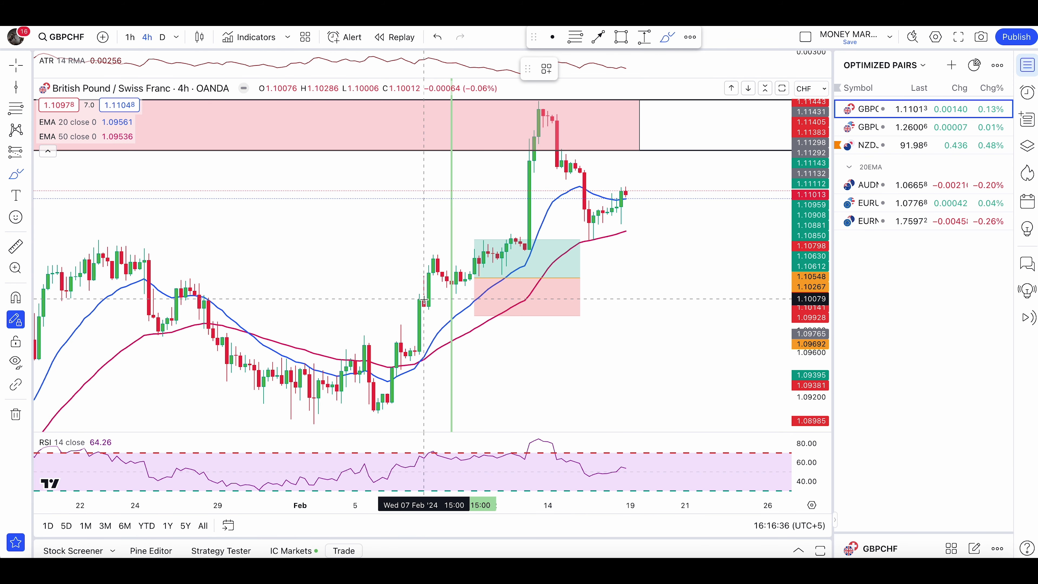
pyautogui.moveTo(454, 260)
pyautogui.mouseDown()
pyautogui.moveTo(448, 299)
pyautogui.moveTo(460, 283)
pyautogui.mouseUp()
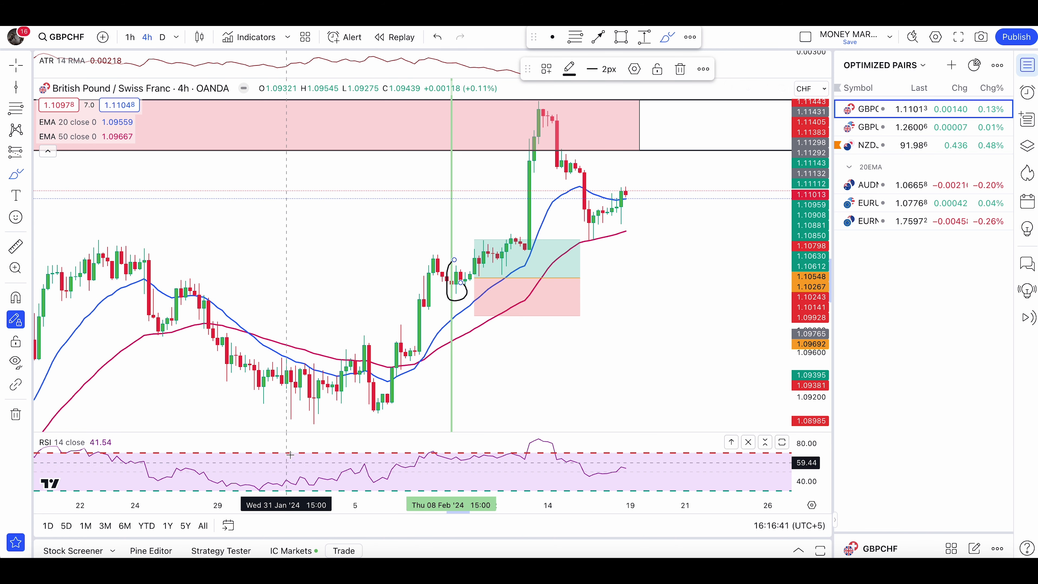
pyautogui.moveTo(296, 448); pyautogui.dragTo(459, 319)
pyautogui.press('super+z')
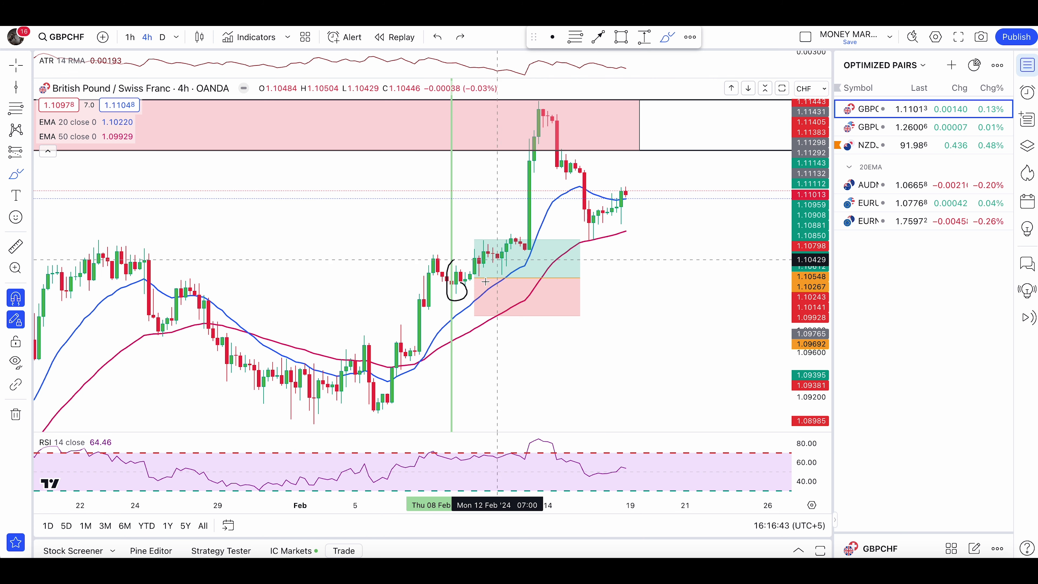
pyautogui.click(459, 274)
pyautogui.press('super+z')
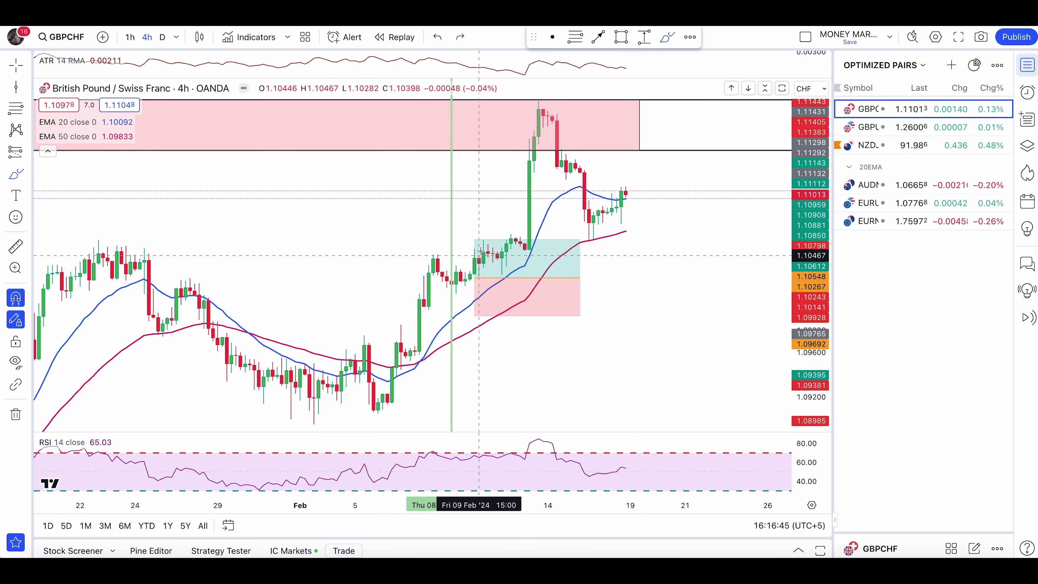
pyautogui.press('Escape')
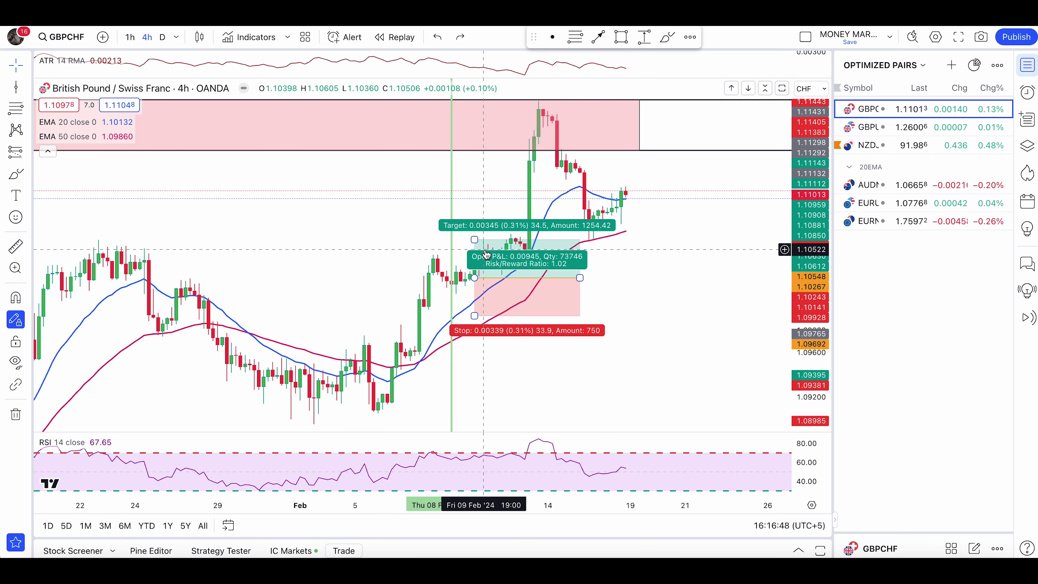
# Step: Raise the GBPCHF long position's profit target to about 1.11391 and undo the last target adjustment
pyautogui.moveTo(474, 239)
pyautogui.mouseDown()
pyautogui.moveTo(476, 123)
pyautogui.moveTo(479, 153)
pyautogui.mouseUp()
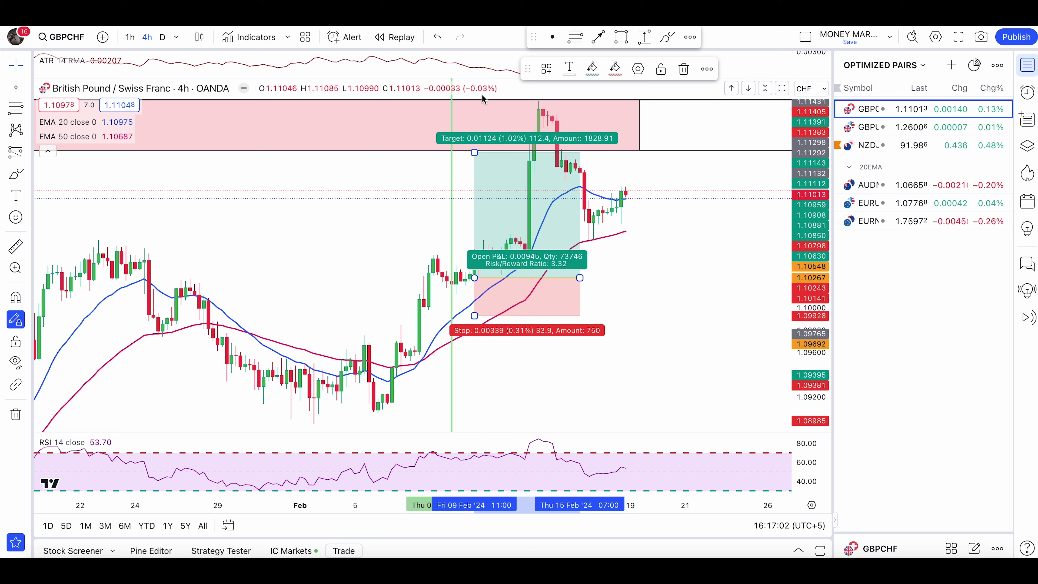
pyautogui.hotkey('ctrl', 'z')
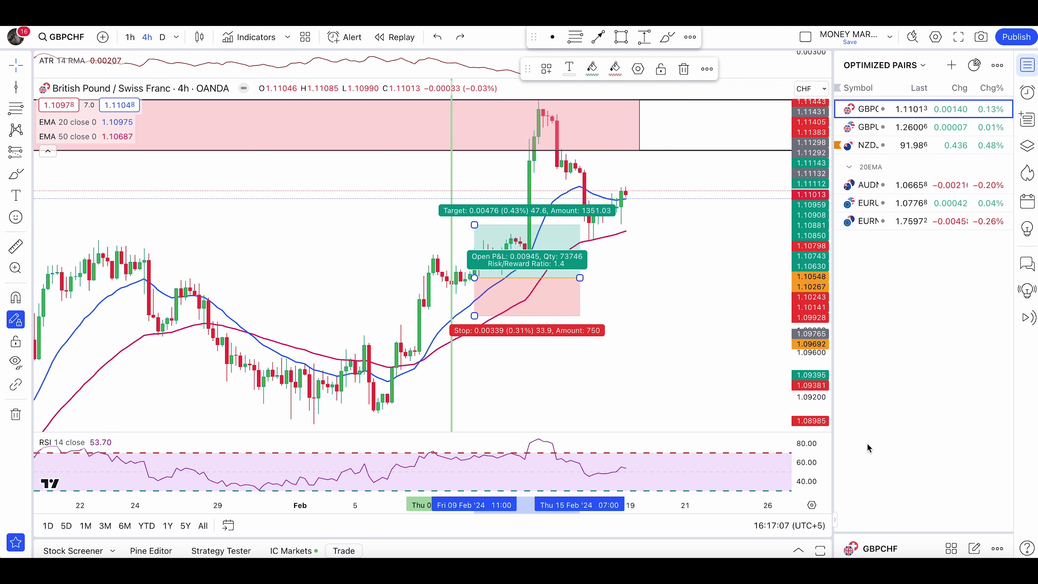
# Step: Examine the NZDCAD 4h candles leading up to the short position at the Tue 06 Feb '24 11:00 replay point
pyautogui.scroll(-3, 697, 343)
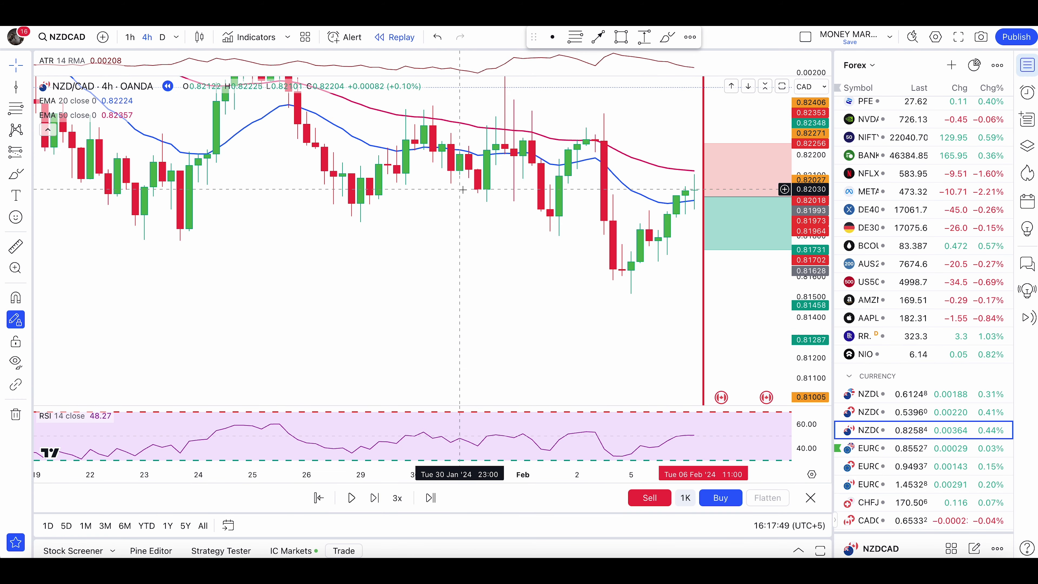
pyautogui.moveTo(591, 255); pyautogui.dragTo(396, 249)
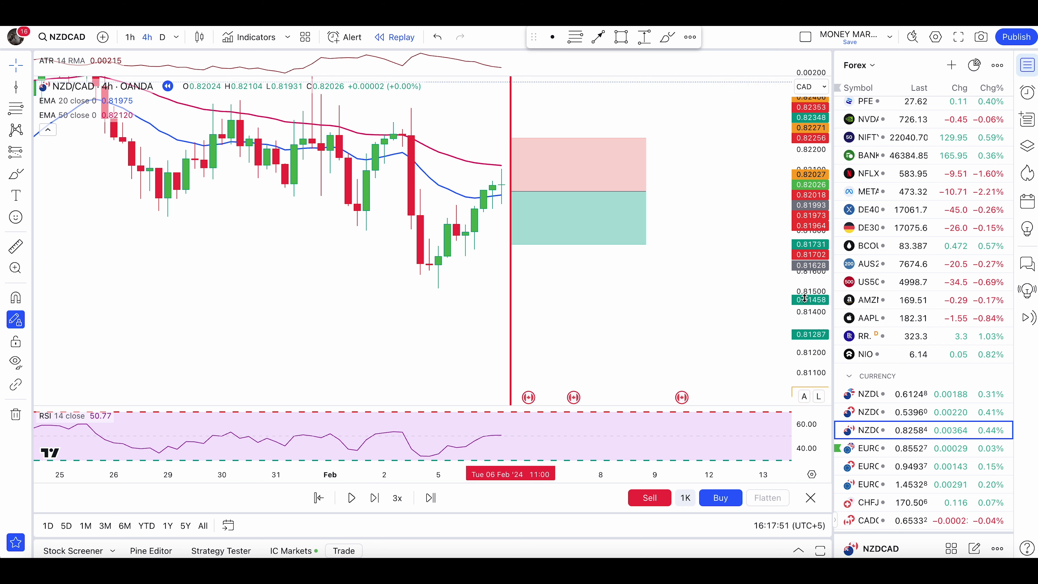
pyautogui.moveTo(778, 279); pyautogui.dragTo(782, 260)
pyautogui.moveTo(737, 208); pyautogui.dragTo(727, 268)
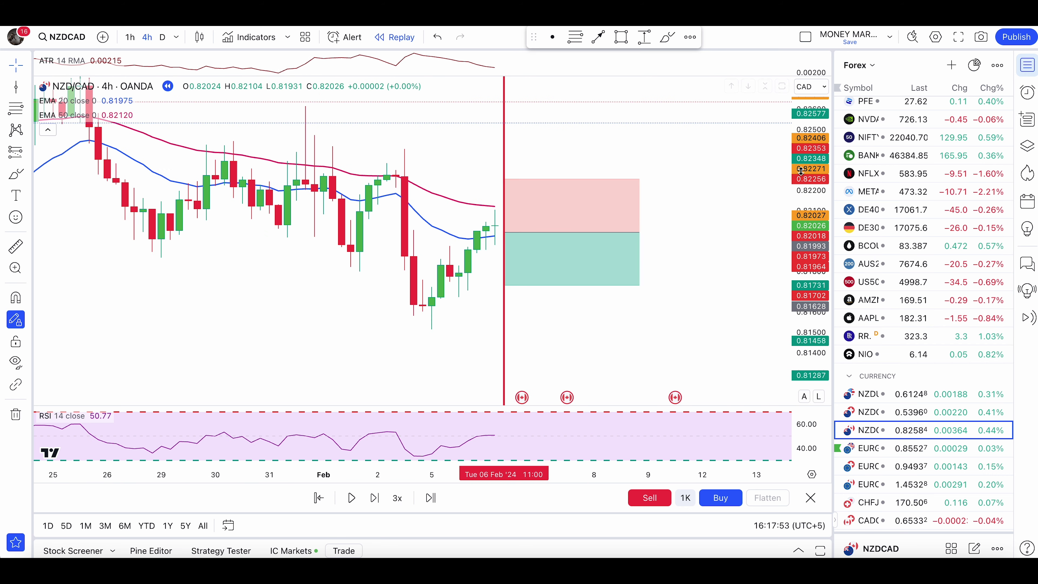
pyautogui.moveTo(801, 171); pyautogui.dragTo(797, 296)
pyautogui.scroll(-5, 479, 318)
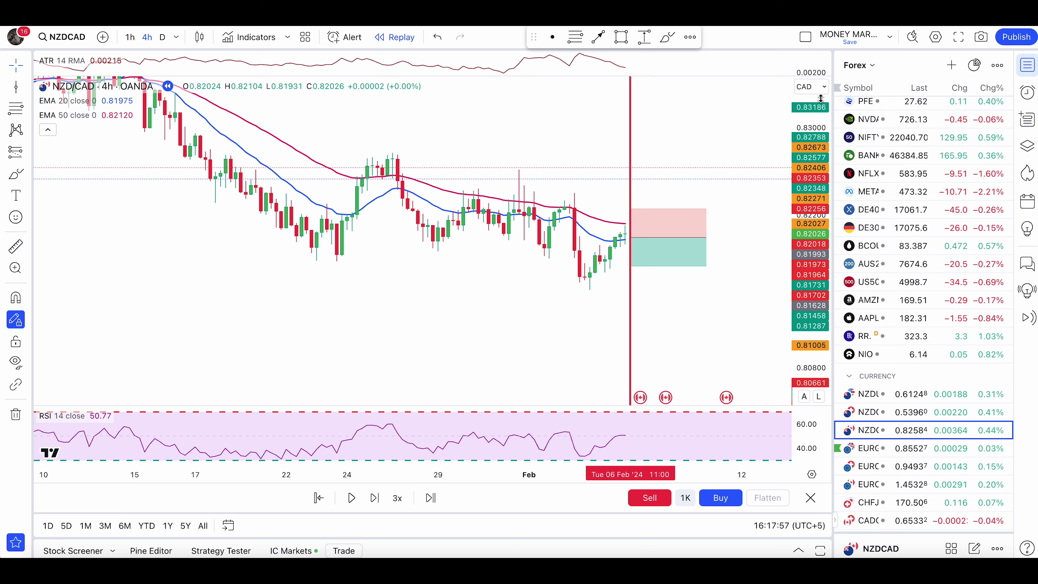
pyautogui.moveTo(820, 99); pyautogui.dragTo(783, 27)
pyautogui.scroll(2, 695, 275)
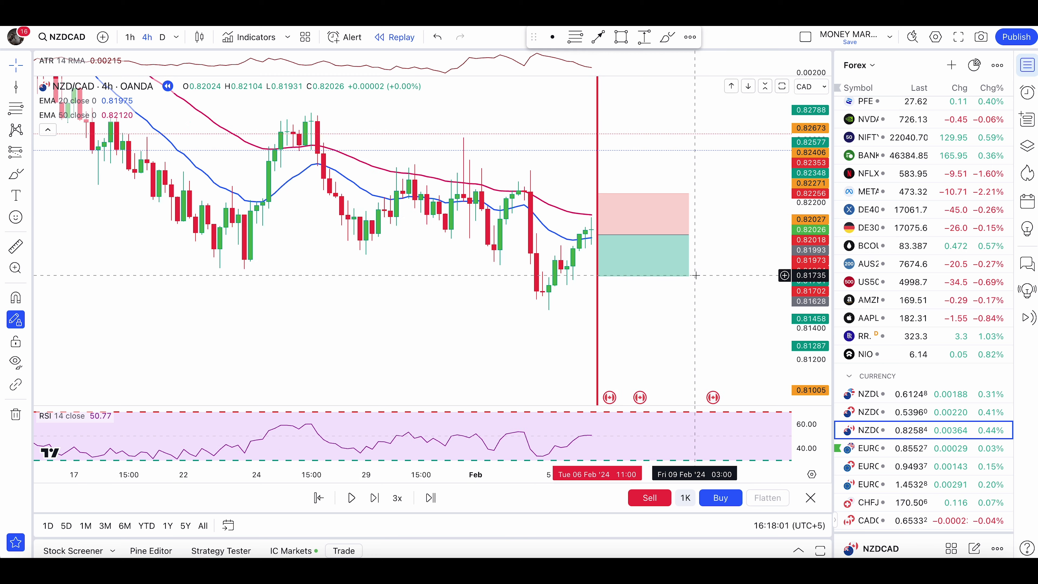
pyautogui.moveTo(702, 263); pyautogui.dragTo(588, 297)
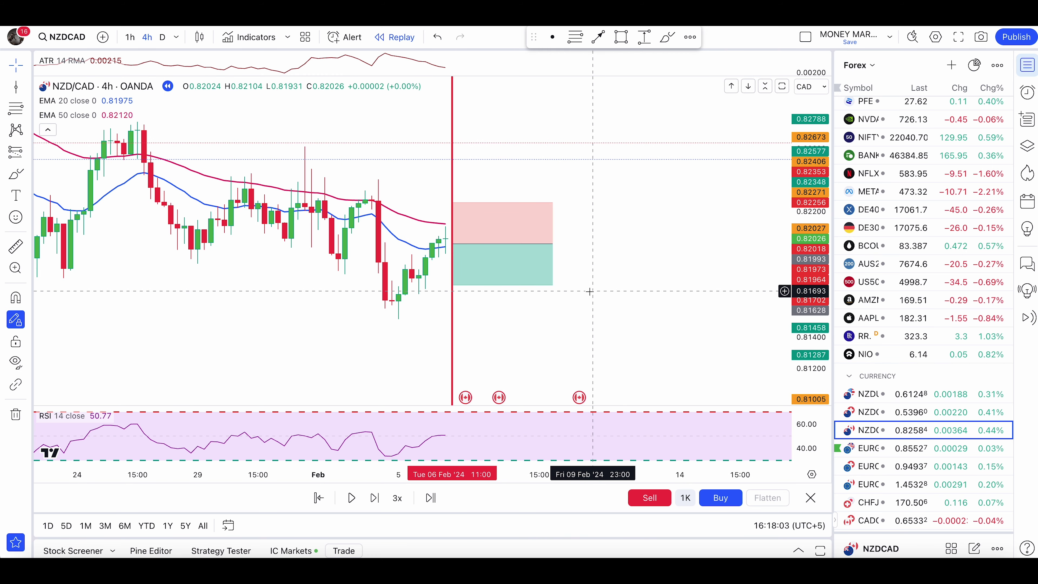
# Step: Circle NZDCAD's last pullback candles before the red vertical line with the Brush, then delete the stroke
pyautogui.click(16, 174)
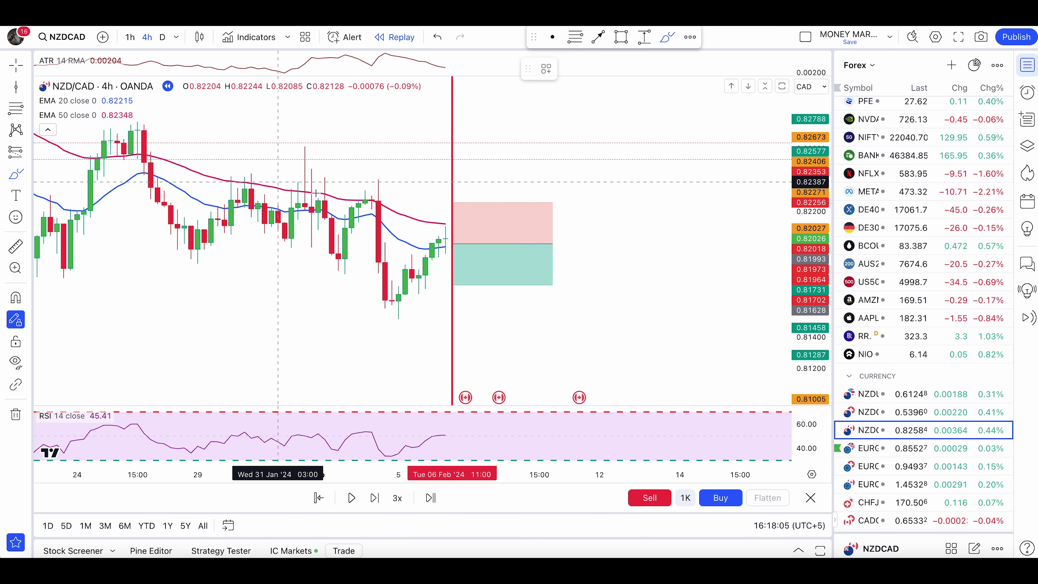
pyautogui.moveTo(441, 211); pyautogui.dragTo(437, 223)
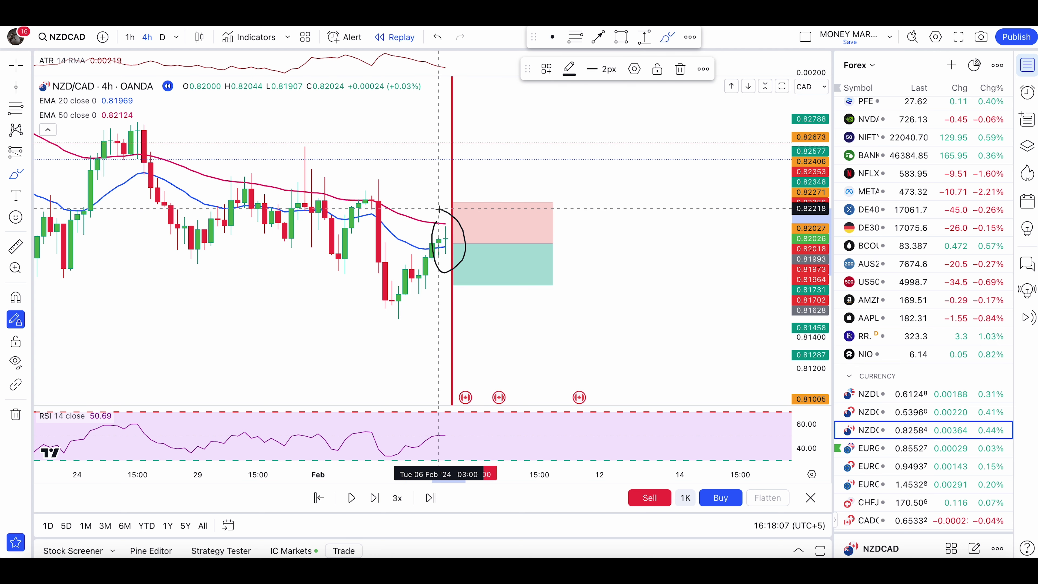
pyautogui.press('Delete')
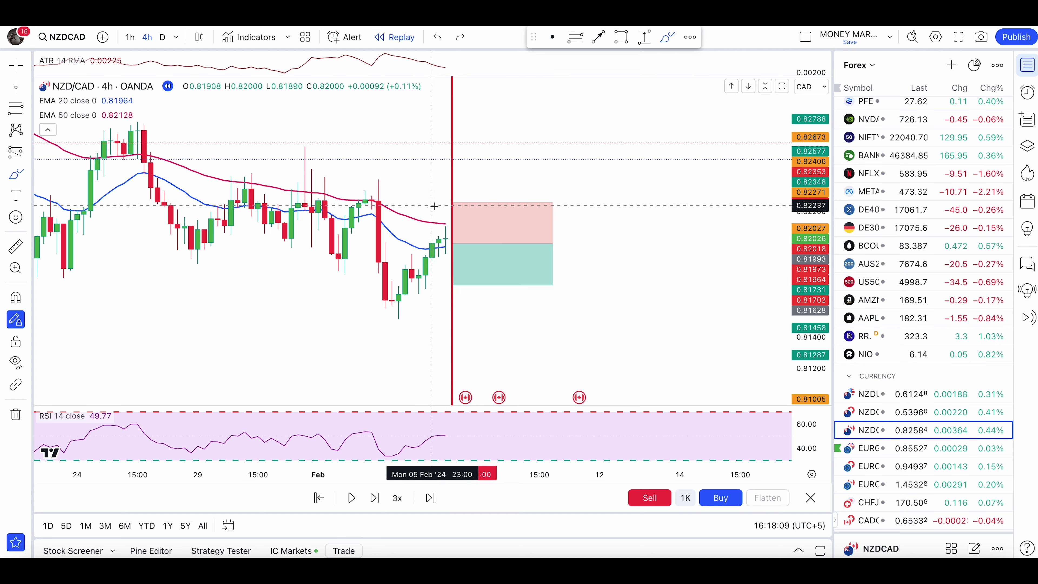
# Step: Advance the NZDCAD replay by one bar, circle the entry candles with the Brush and undo the stroke
pyautogui.click(374, 497)
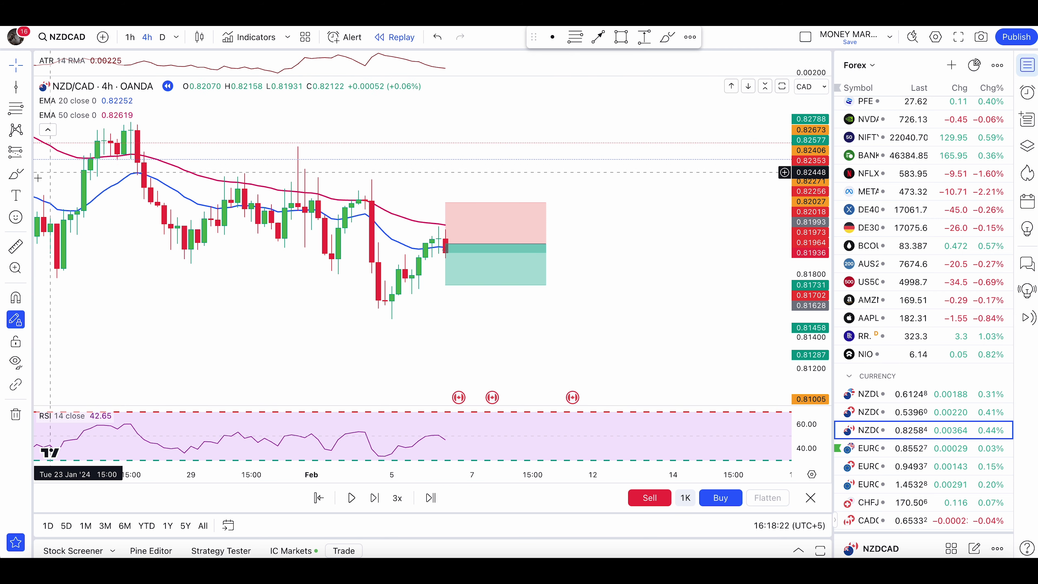
pyautogui.click(21, 174)
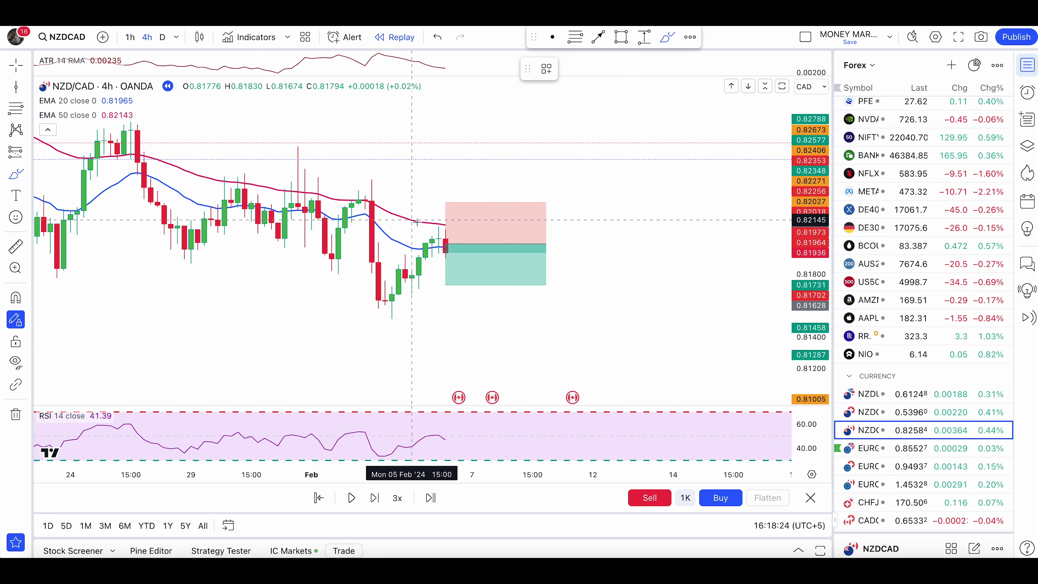
pyautogui.moveTo(431, 228); pyautogui.dragTo(468, 238)
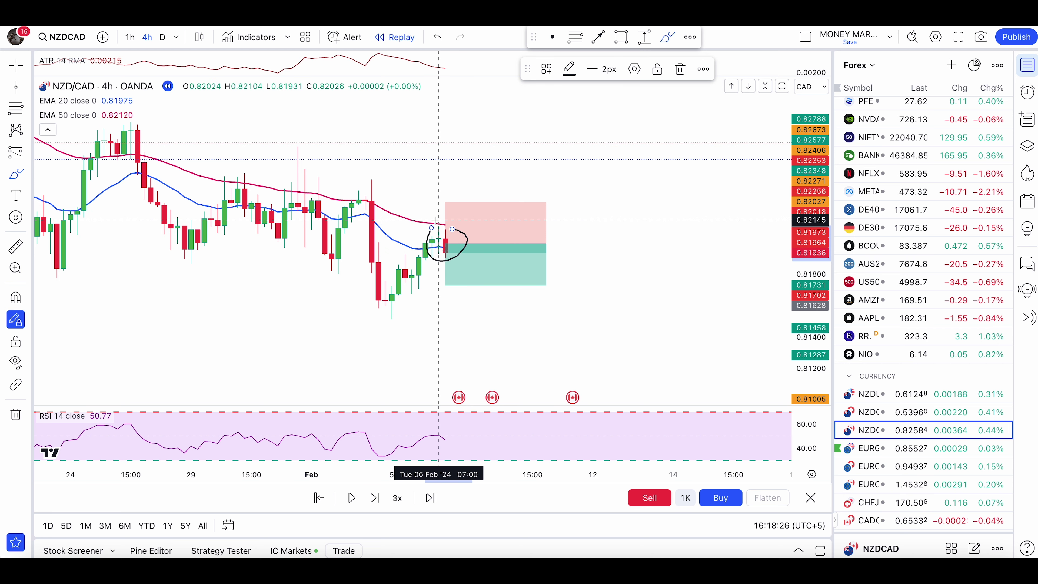
pyautogui.hotkey('ctrl', 'z')
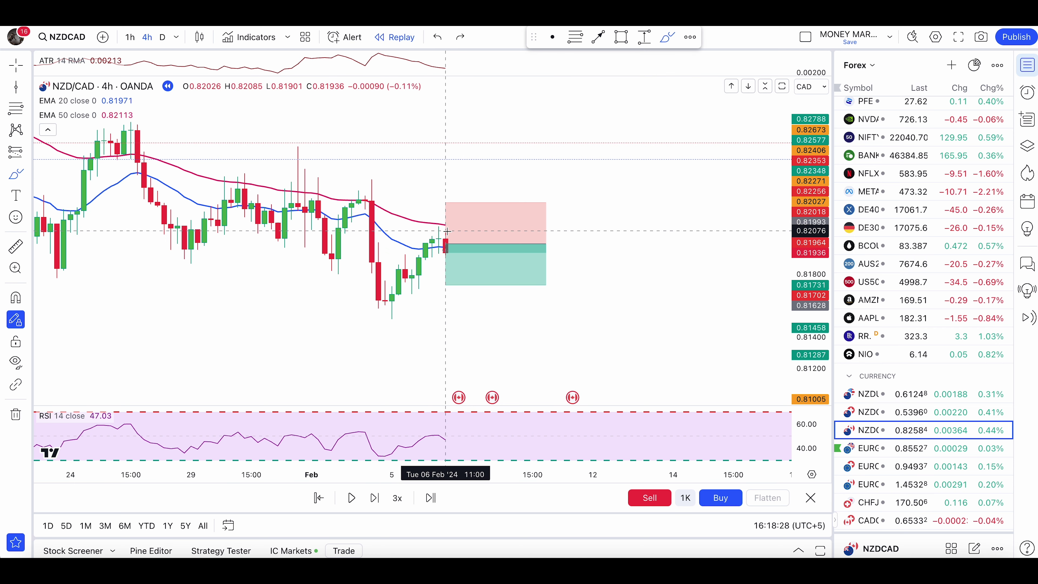
pyautogui.scroll(1, 449, 230)
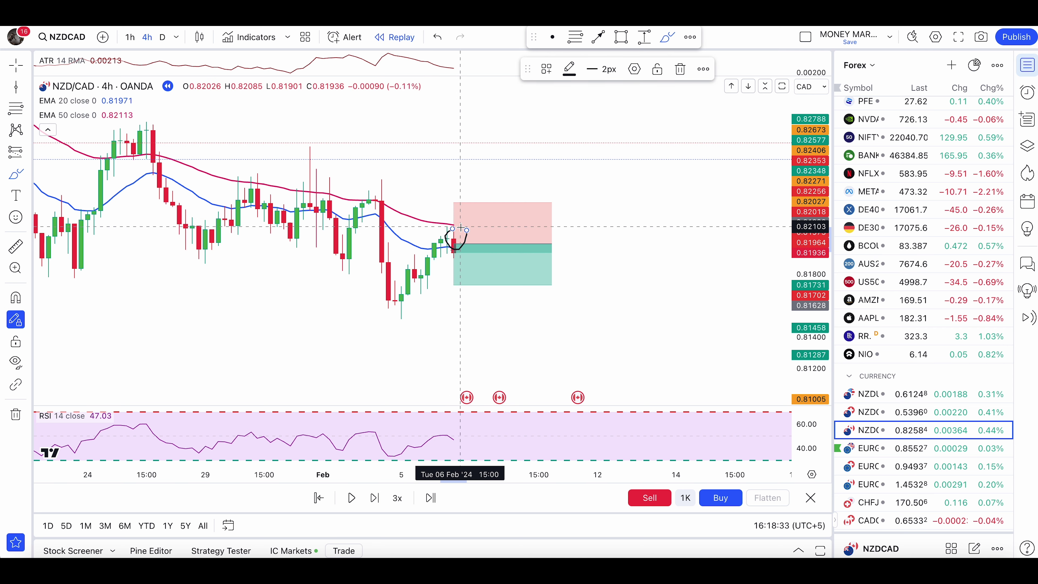
# Step: Step the NZDCAD replay forward bar by bar to Wed 07 Feb '24 07:00, past the short position's stop
pyautogui.click(374, 497)
pyautogui.click(374, 498)
pyautogui.click(375, 498)
pyautogui.click(374, 498)
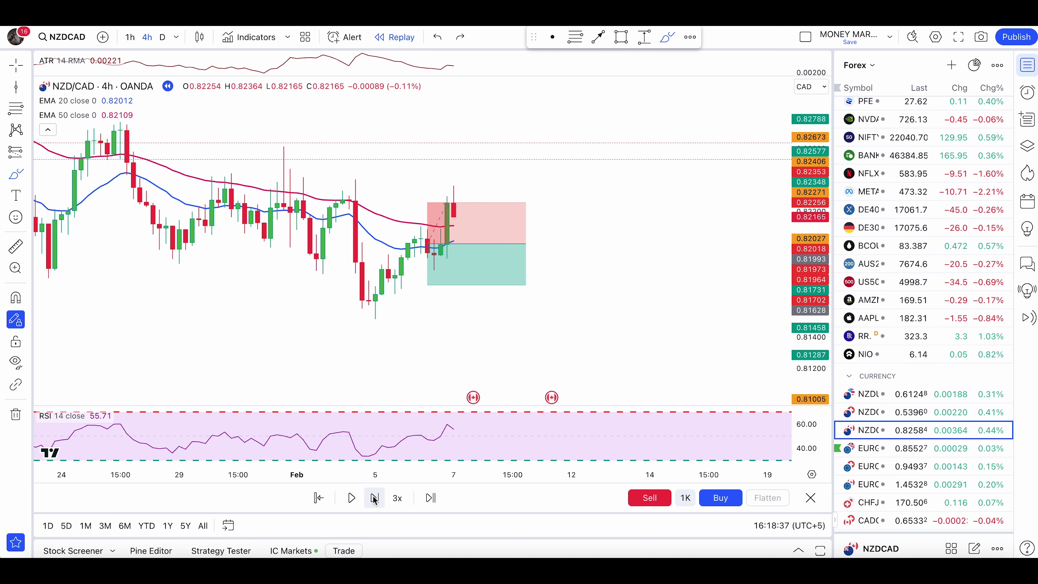
pyautogui.click(375, 497)
pyautogui.click(364, 499)
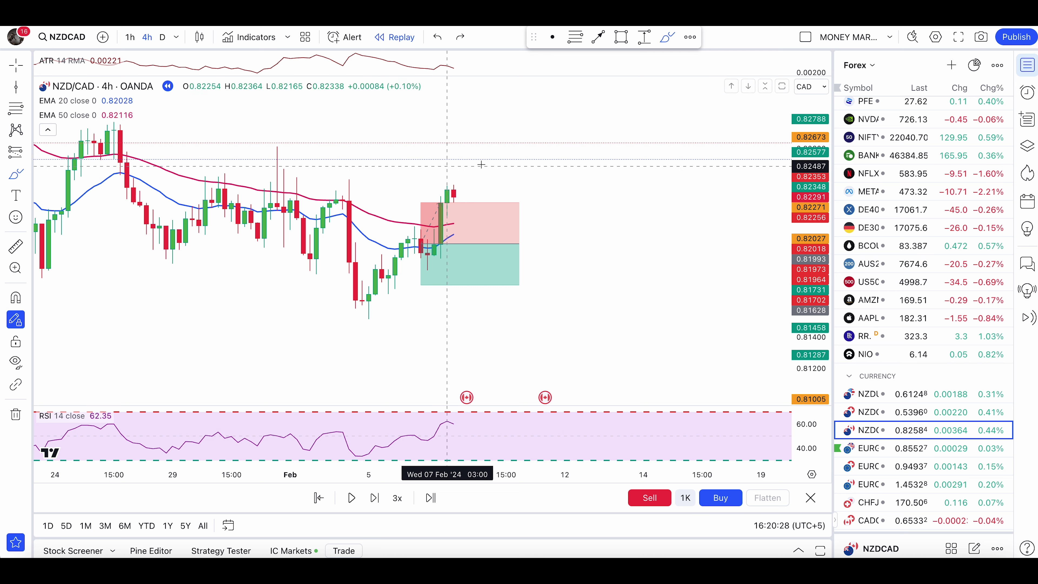
# Step: Mark NZDCAD's rise from the entry and the pullback candles with the Brush, then undo the strokes
pyautogui.moveTo(454, 231); pyautogui.dragTo(510, 192)
pyautogui.moveTo(444, 227)
pyautogui.mouseDown()
pyautogui.moveTo(427, 238)
pyautogui.moveTo(453, 234)
pyautogui.mouseUp()
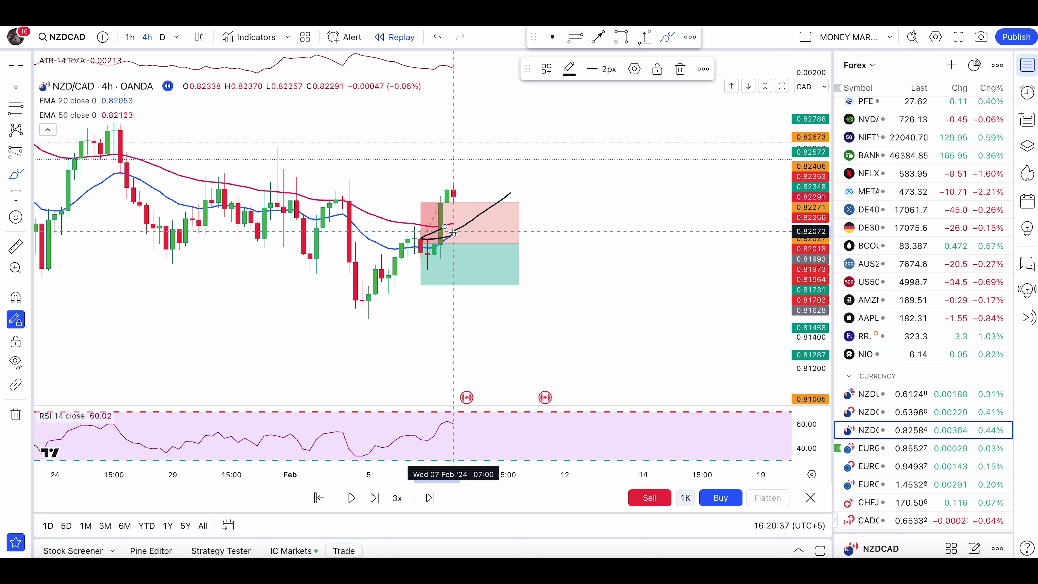
pyautogui.hotkey('ctrl', 'z')
pyautogui.hotkey('ctrl', 'z')
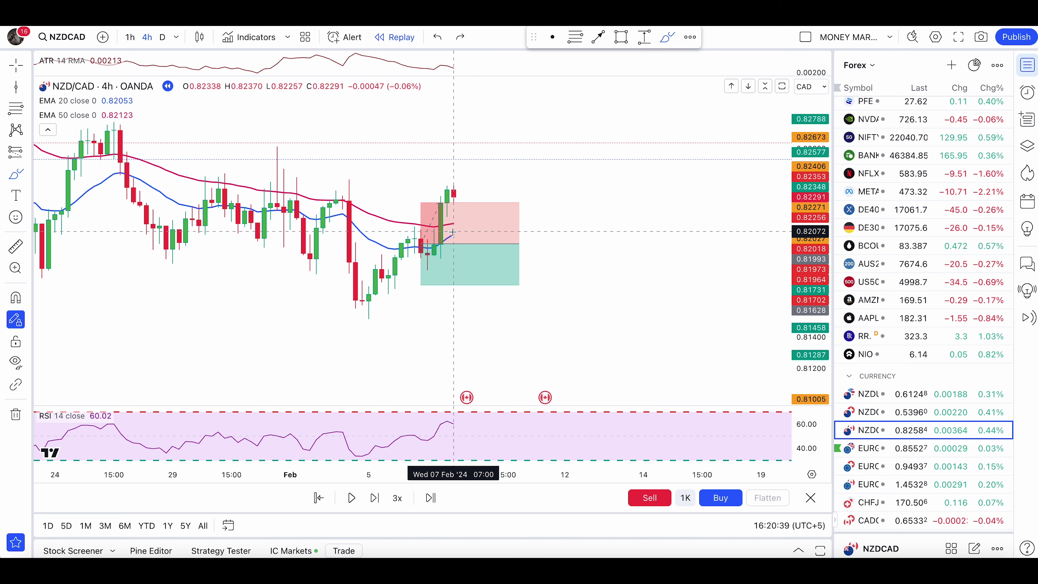
pyautogui.moveTo(400, 216)
pyautogui.mouseDown()
pyautogui.moveTo(388, 250)
pyautogui.moveTo(441, 259)
pyautogui.mouseUp()
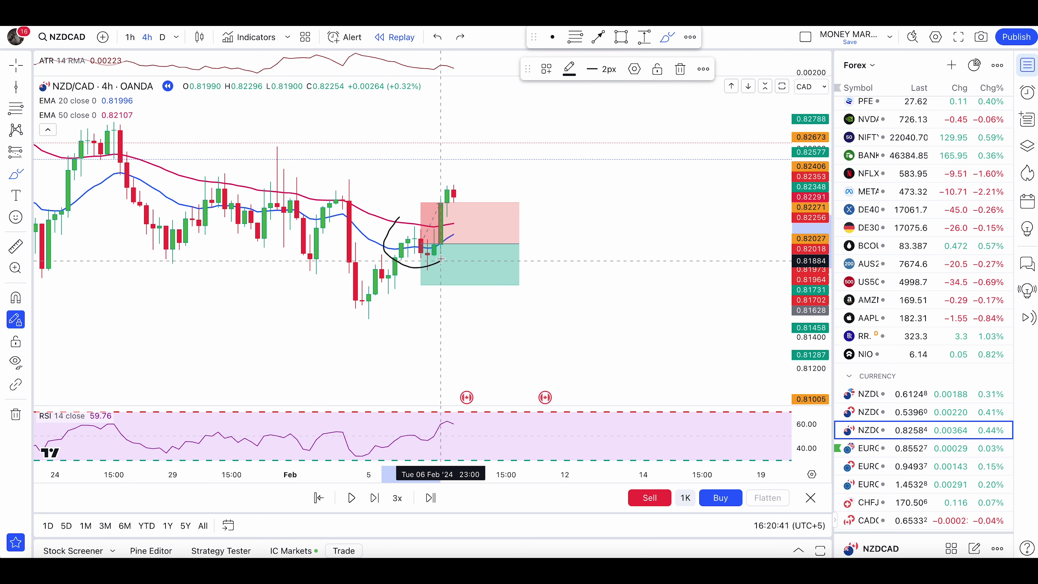
pyautogui.hotkey('ctrl', 'z')
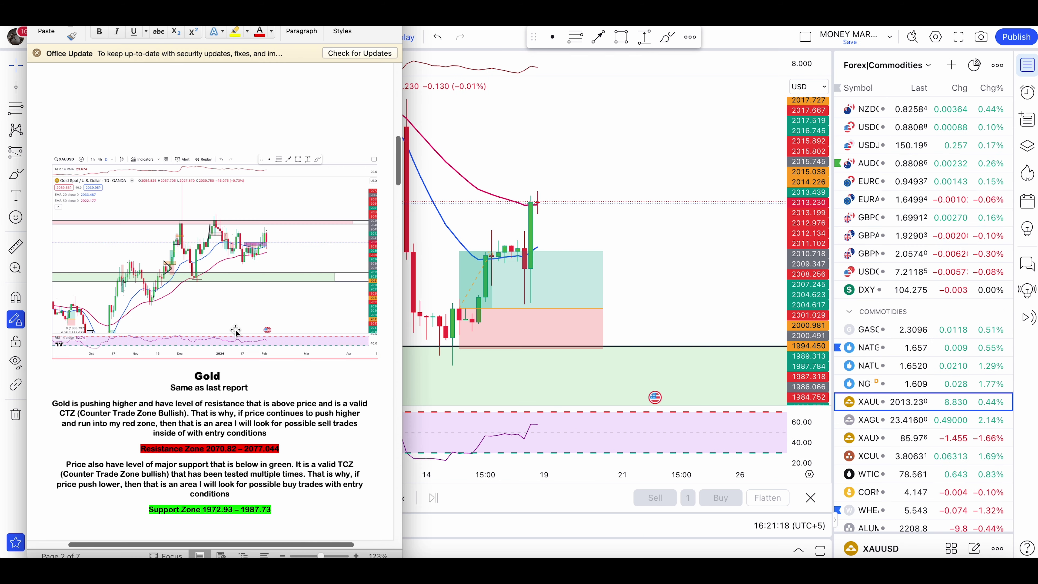
# Step: Review the Gold section of the Word report, selecting parts of the paragraph about the major support level
pyautogui.scroll(-2, 235, 329)
pyautogui.scroll(-1, 235, 329)
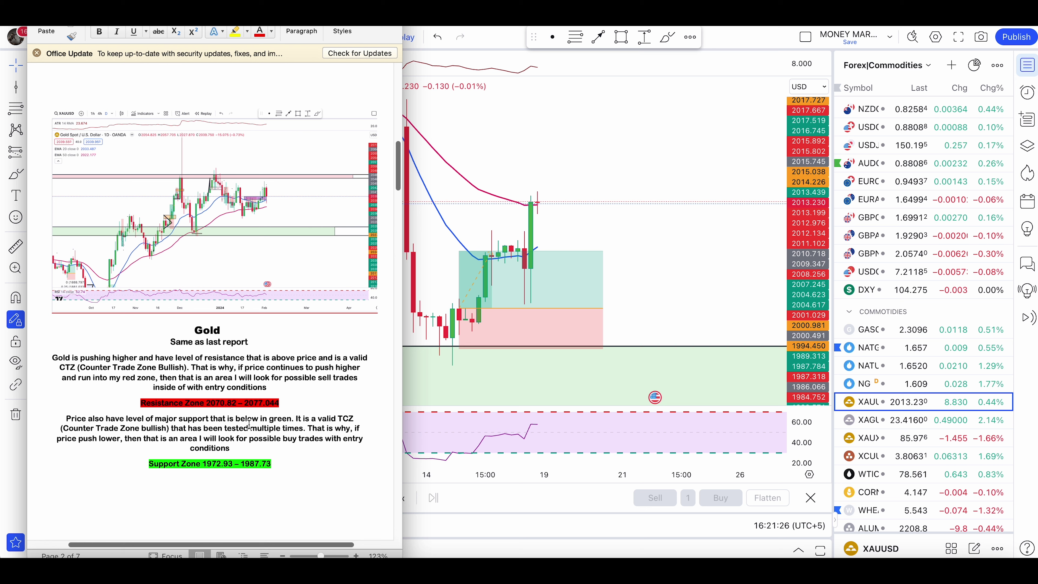
pyautogui.moveTo(295, 418); pyautogui.dragTo(225, 428)
pyautogui.click(257, 456)
pyautogui.moveTo(110, 430); pyautogui.dragTo(207, 421)
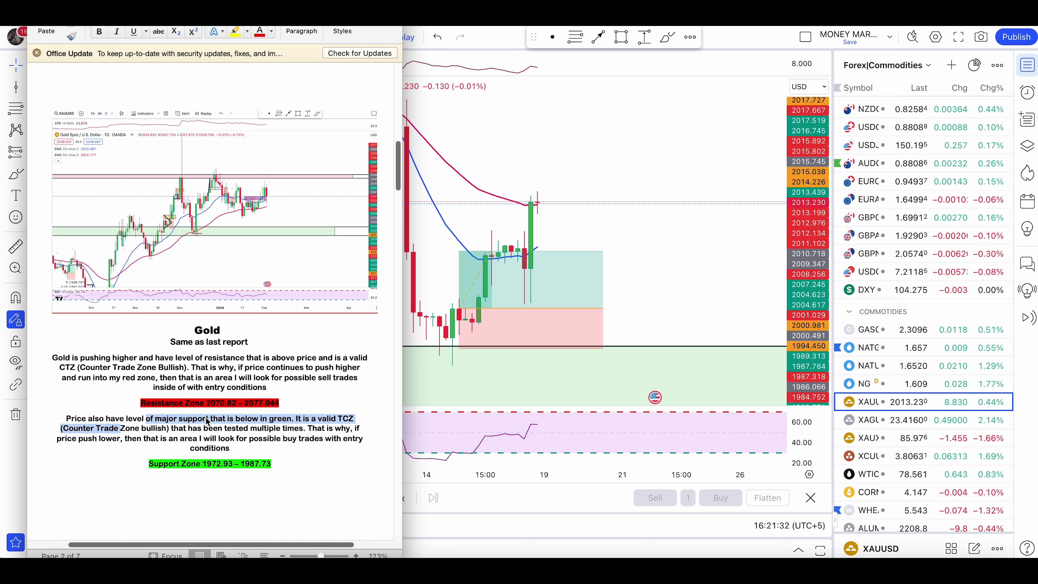
# Step: Return to the TradingView XAUUSD 4h chart and examine the long position above the green support zone
pyautogui.rightClick(728, 226)
pyautogui.click(627, 184)
pyautogui.moveTo(803, 172); pyautogui.dragTo(794, 305)
pyautogui.scroll(-2, 714, 202)
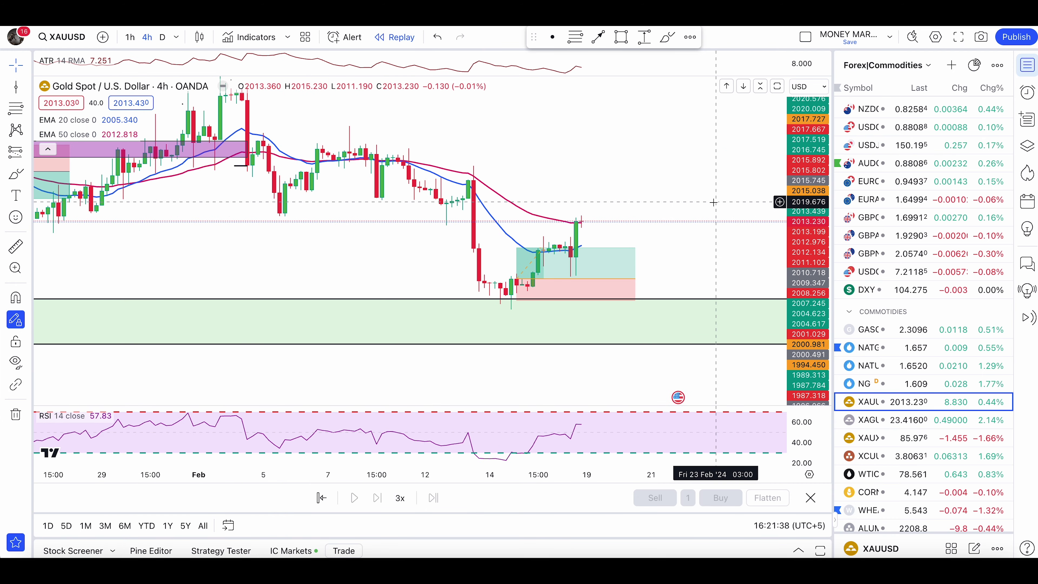
pyautogui.moveTo(714, 202); pyautogui.dragTo(677, 200)
pyautogui.moveTo(806, 288); pyautogui.dragTo(809, 213)
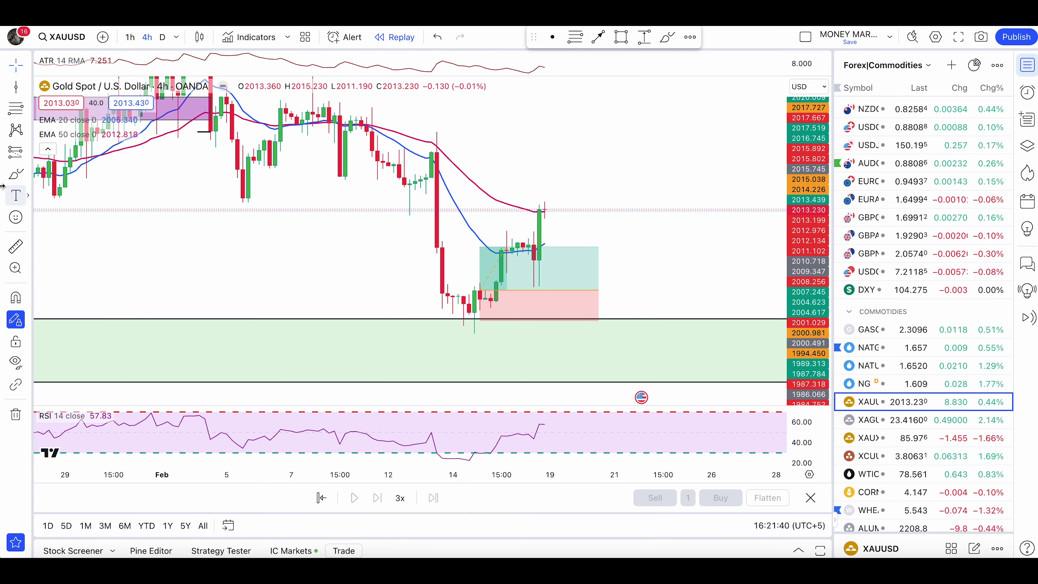
# Step: Circle the XAUUSD candles just before the long entry and the green support zone with the Brush, then undo the strokes
pyautogui.click(16, 174)
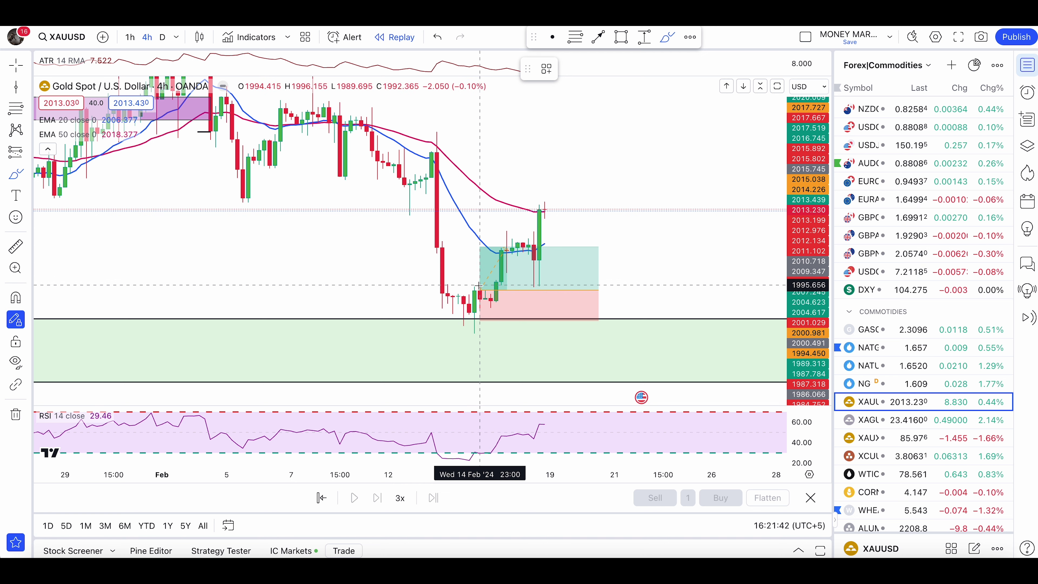
pyautogui.moveTo(479, 285)
pyautogui.mouseDown()
pyautogui.moveTo(459, 322)
pyautogui.moveTo(474, 334)
pyautogui.moveTo(480, 304)
pyautogui.mouseUp()
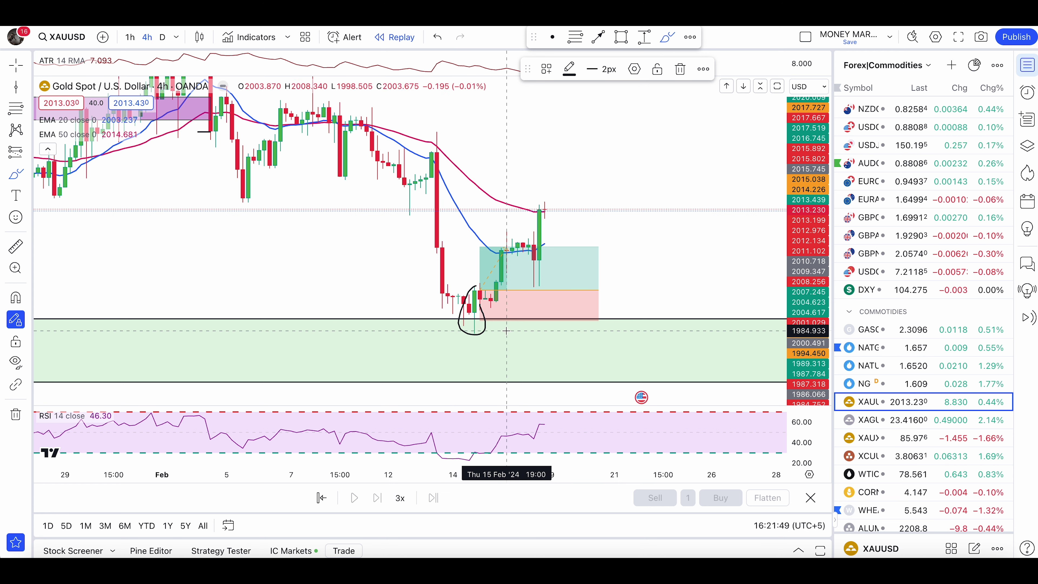
pyautogui.moveTo(504, 330); pyautogui.dragTo(384, 354)
pyautogui.moveTo(385, 354); pyautogui.dragTo(323, 289)
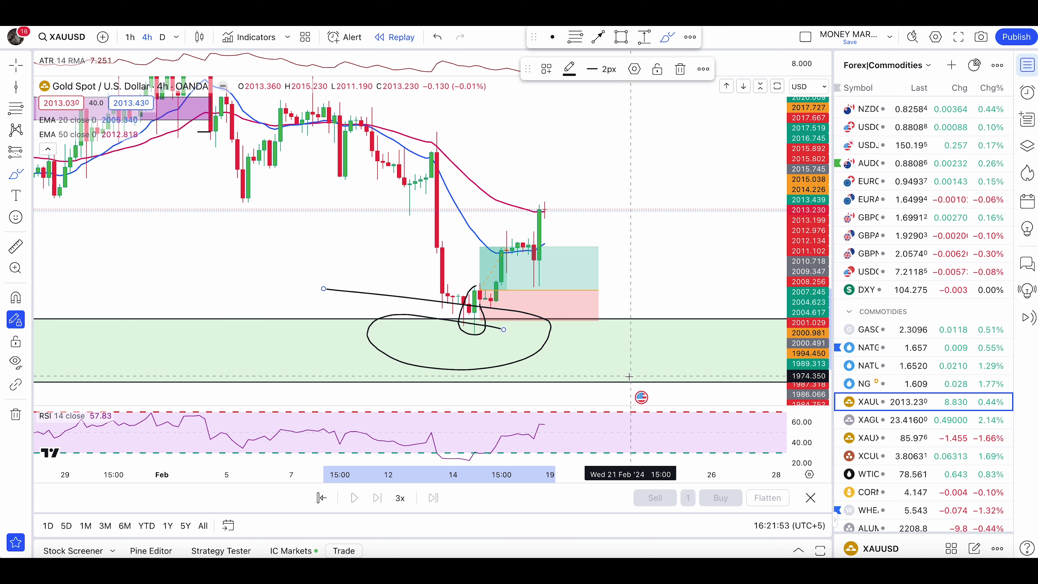
pyautogui.press('super+z')
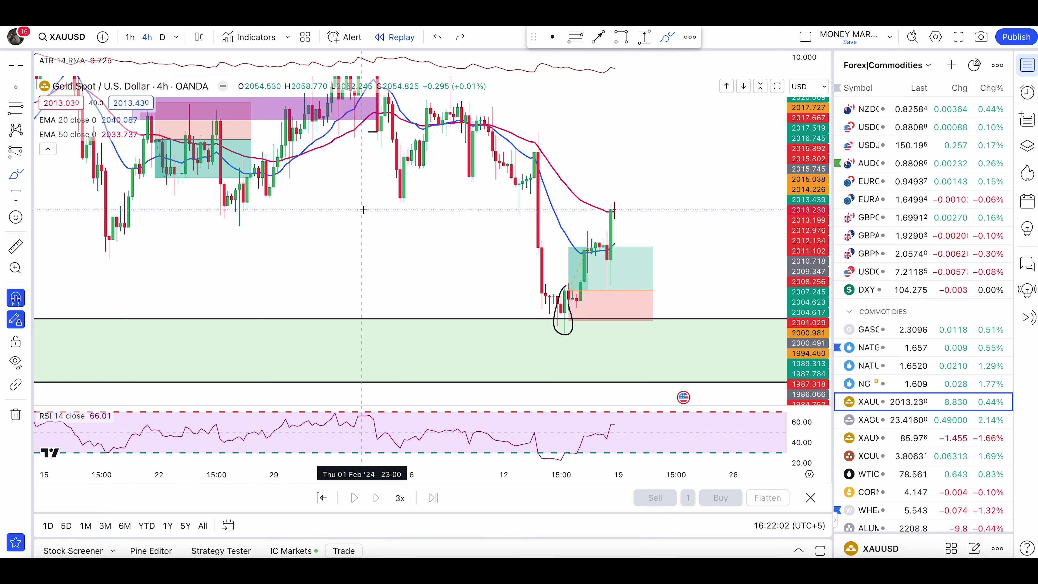
pyautogui.press('super+z')
# Step: Mark the XAUUSD support test, the candles before the long entry and the RSI low with the Brush, then undo the strokes
pyautogui.scroll(6, 494, 250)
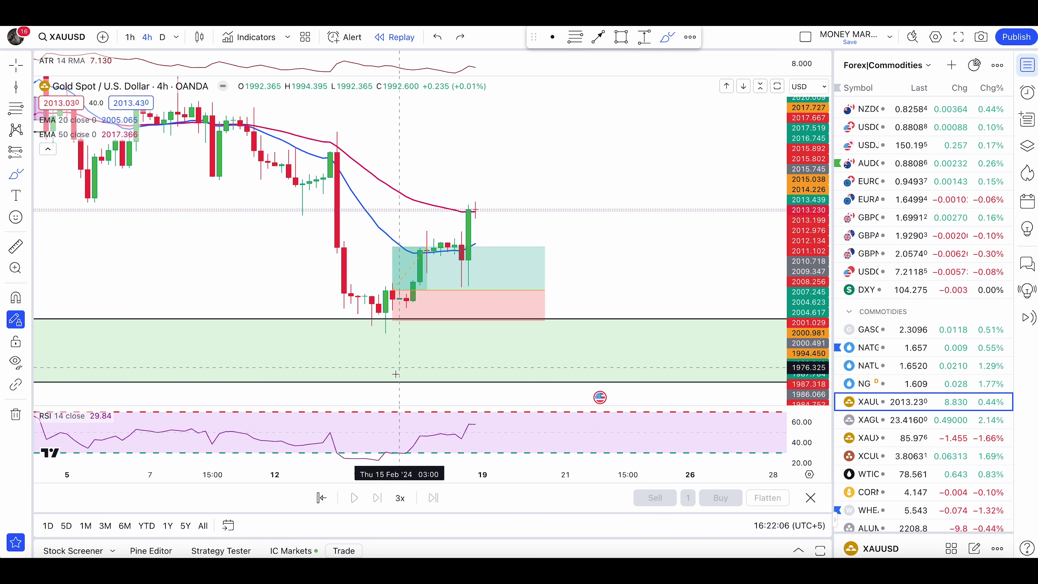
pyautogui.moveTo(344, 347); pyautogui.dragTo(399, 330)
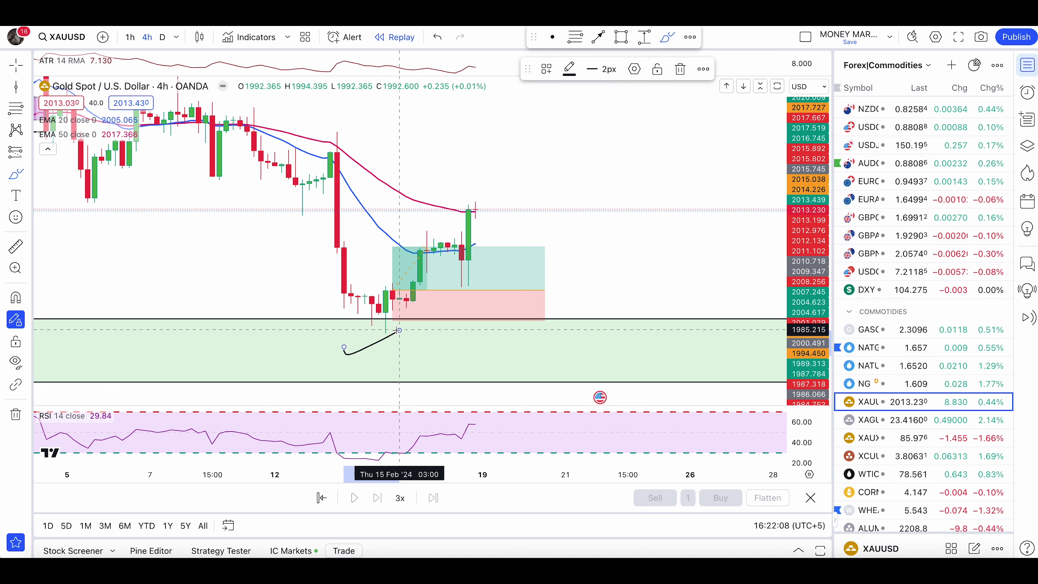
pyautogui.moveTo(391, 287)
pyautogui.mouseDown()
pyautogui.moveTo(371, 302)
pyautogui.moveTo(392, 298)
pyautogui.mouseUp()
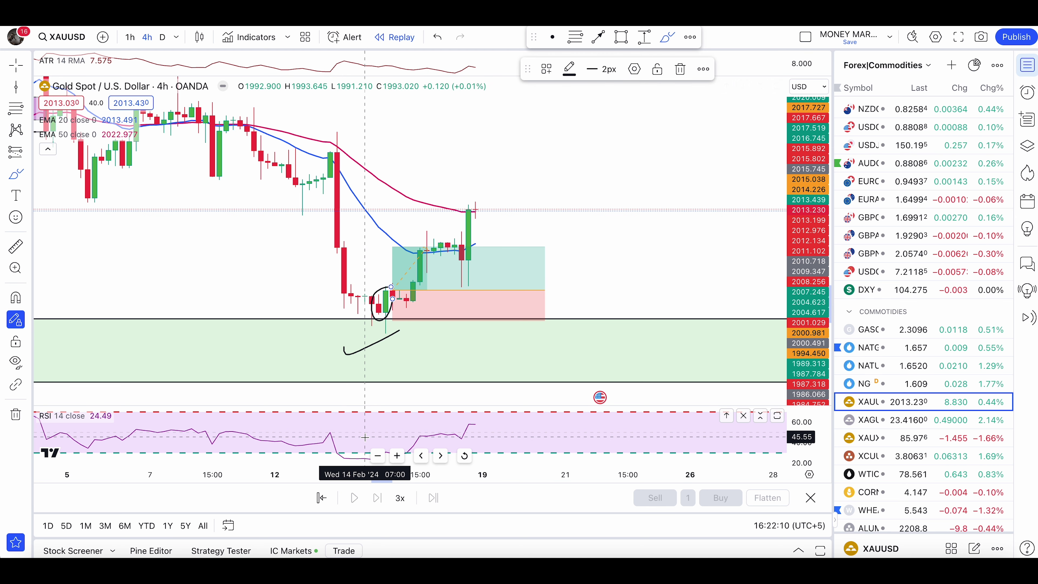
pyautogui.moveTo(364, 452); pyautogui.dragTo(379, 414)
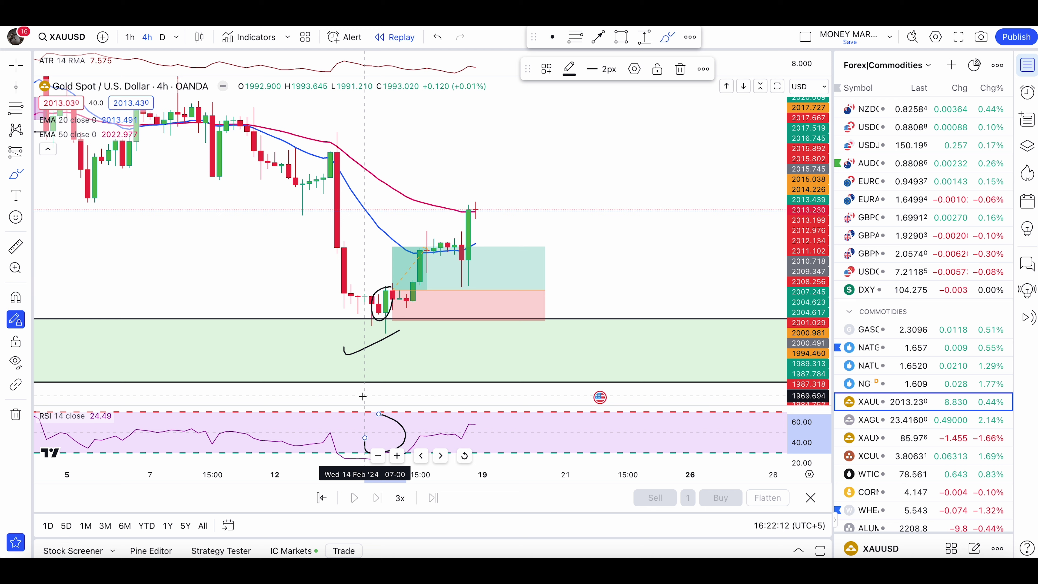
pyautogui.hotkey('ctrl', 'z')
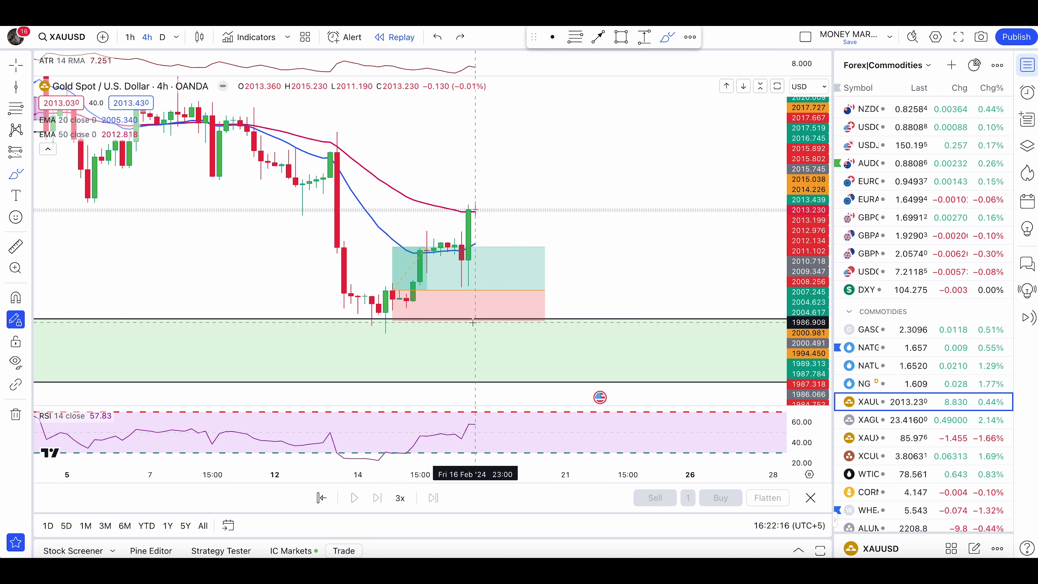
# Step: Circle the candles around the XAUUSD long entry and mark the subsequent pullback with the Brush, then undo the strokes
pyautogui.moveTo(390, 277)
pyautogui.mouseDown()
pyautogui.moveTo(377, 285)
pyautogui.moveTo(386, 332)
pyautogui.moveTo(412, 266)
pyautogui.moveTo(392, 261)
pyautogui.mouseUp()
pyautogui.moveTo(480, 281); pyautogui.dragTo(432, 297)
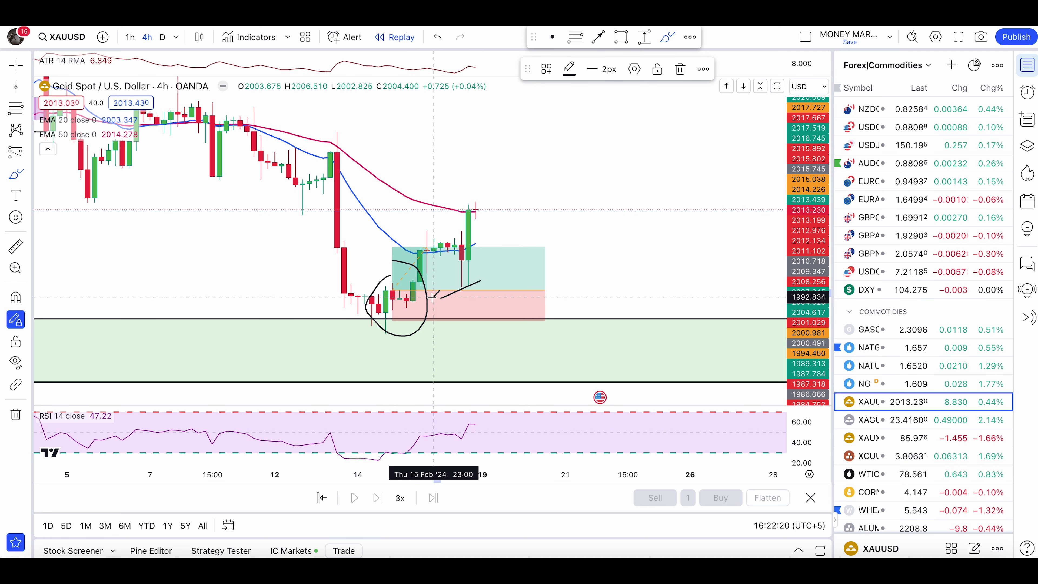
pyautogui.press('super+z')
pyautogui.press('super+z')
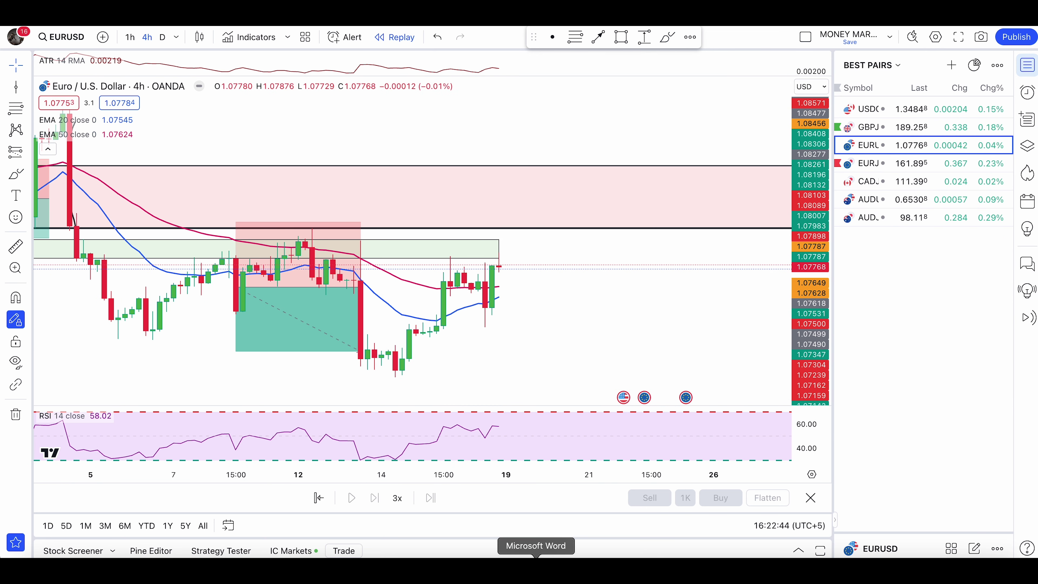
# Step: Switch to Word to check the EUR/USD section of the report, then return to the TradingView EURUSD 4h chart
pyautogui.click(535, 569)
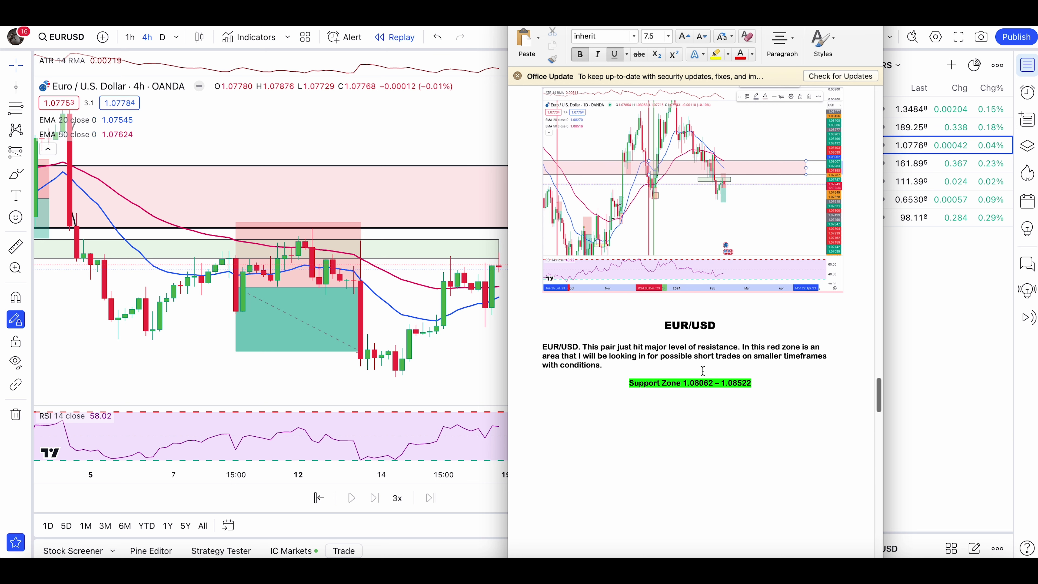
pyautogui.click(426, 136)
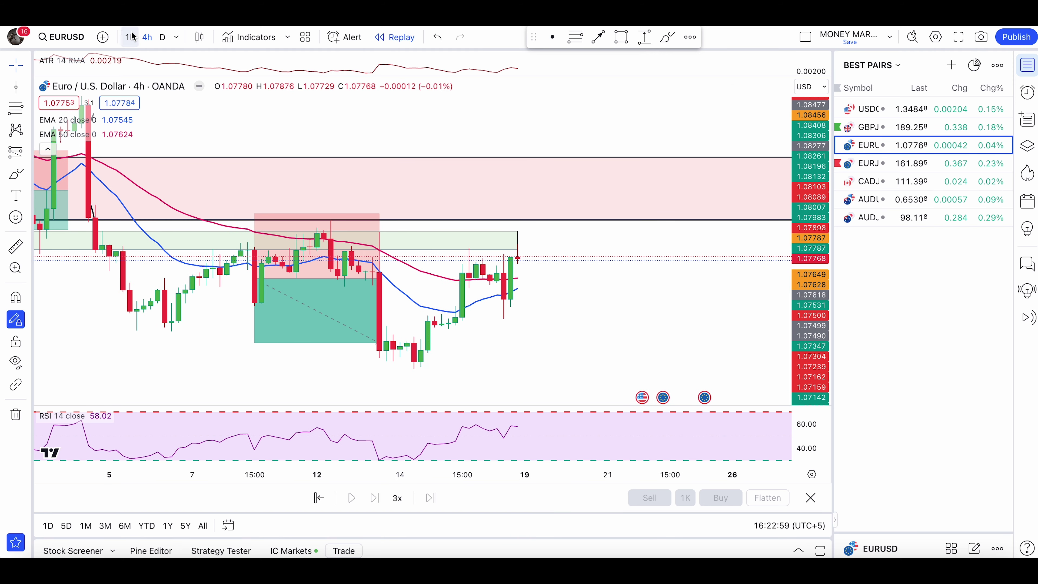
# Step: Circle the EURUSD high just below the red zone on the 1h chart with the Brush, then undo the stroke
pyautogui.click(130, 37)
pyautogui.click(16, 174)
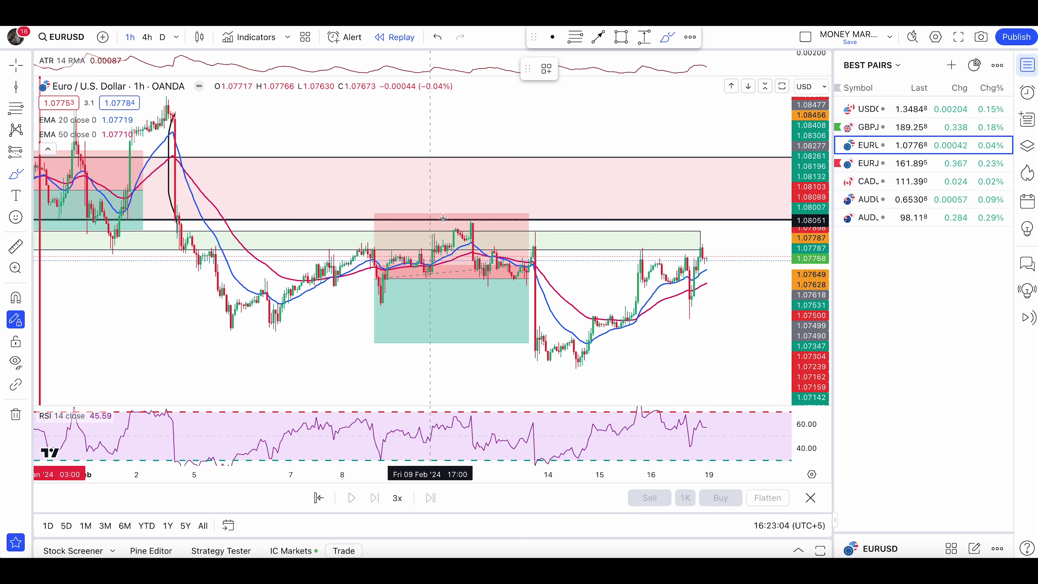
pyautogui.moveTo(474, 218); pyautogui.dragTo(462, 278)
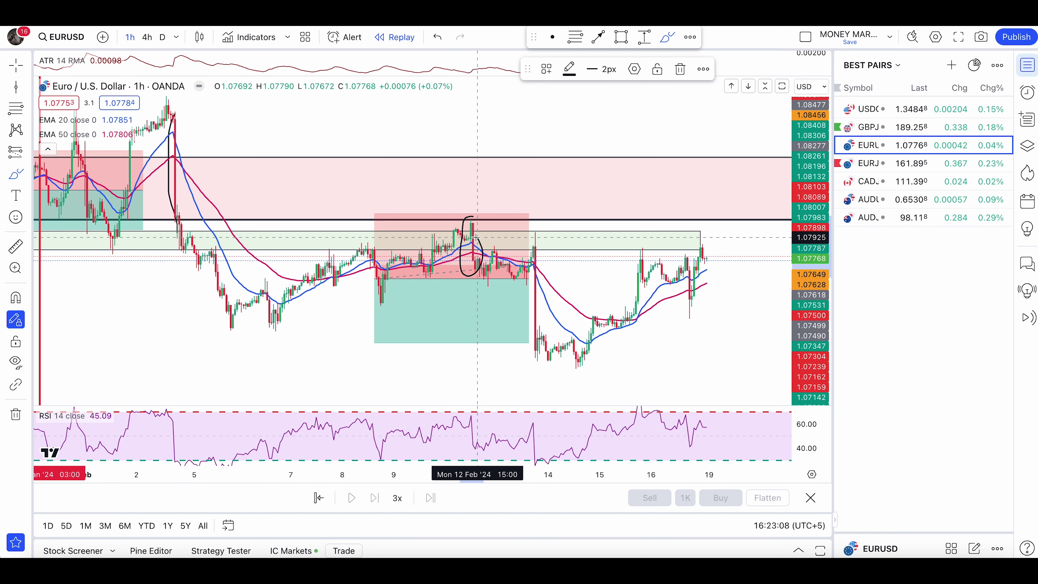
pyautogui.hotkey('ctrl', 'z')
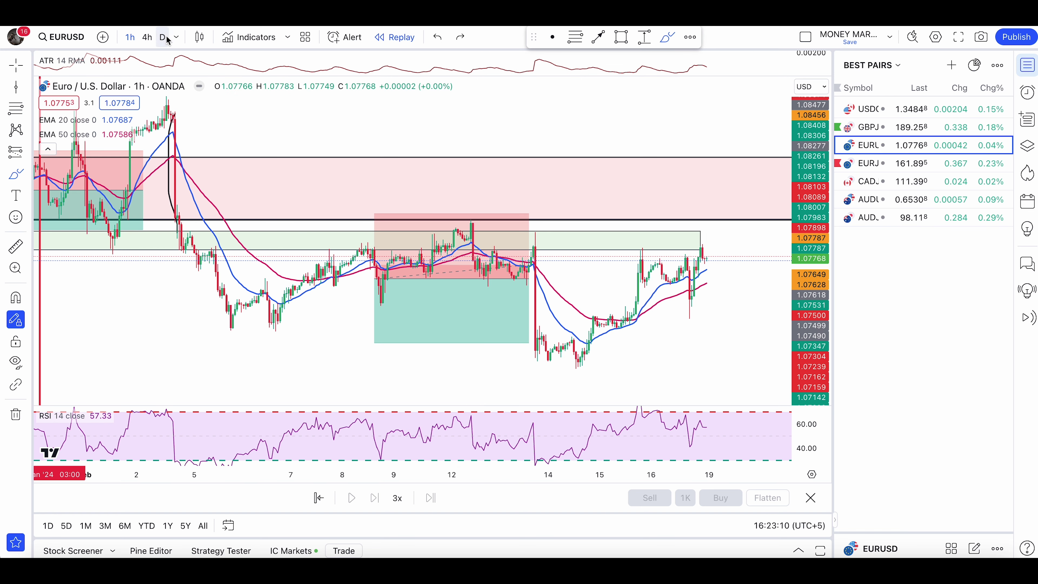
# Step: Circle the EURUSD daily candles at the short position with the Brush, undo the stroke and return to the 4h chart
pyautogui.click(164, 38)
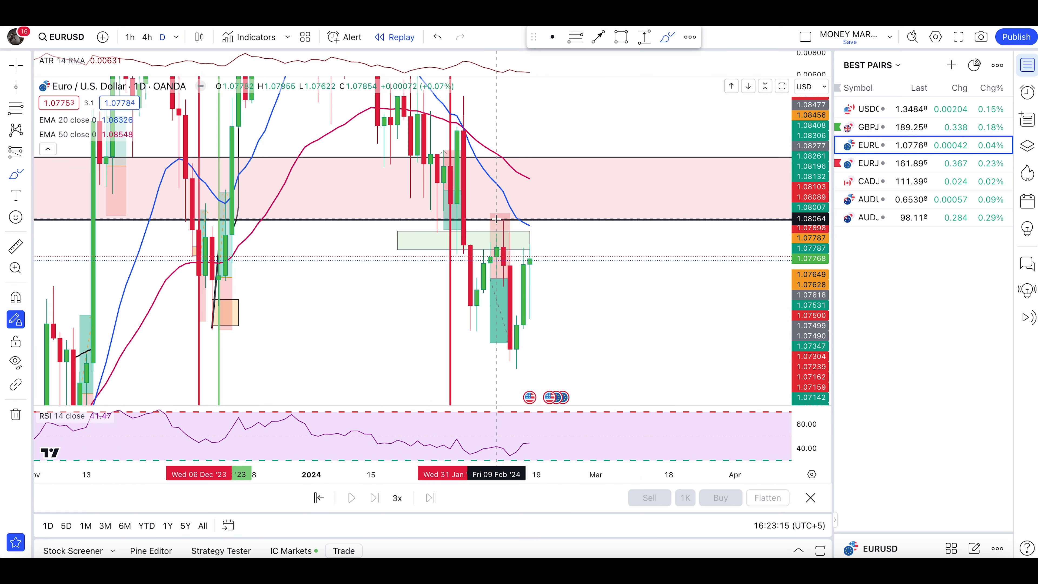
pyautogui.moveTo(501, 231)
pyautogui.mouseDown()
pyautogui.moveTo(492, 266)
pyautogui.moveTo(508, 240)
pyautogui.mouseUp()
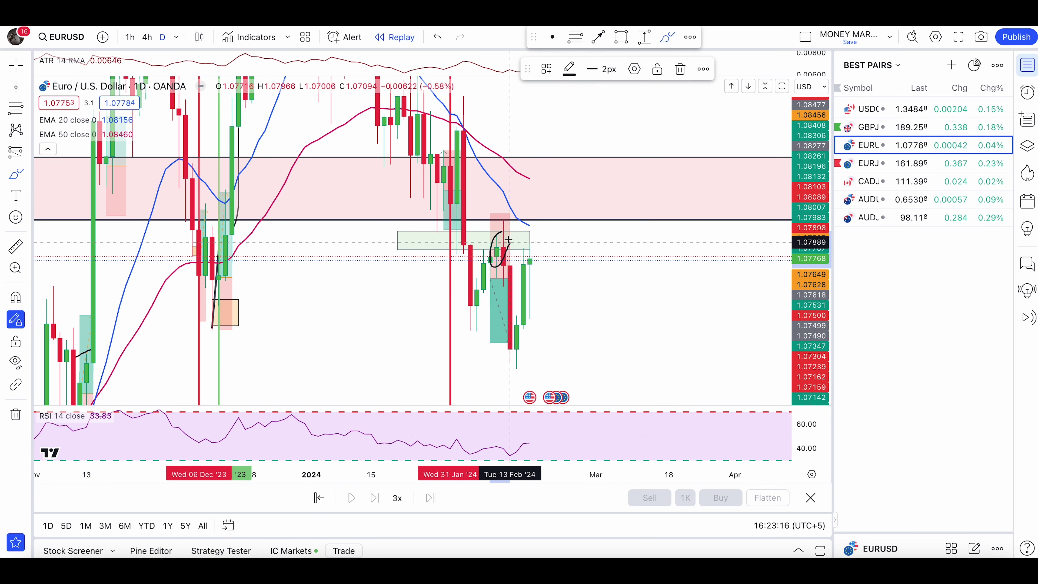
pyautogui.hotkey('ctrl', 'z')
pyautogui.click(147, 38)
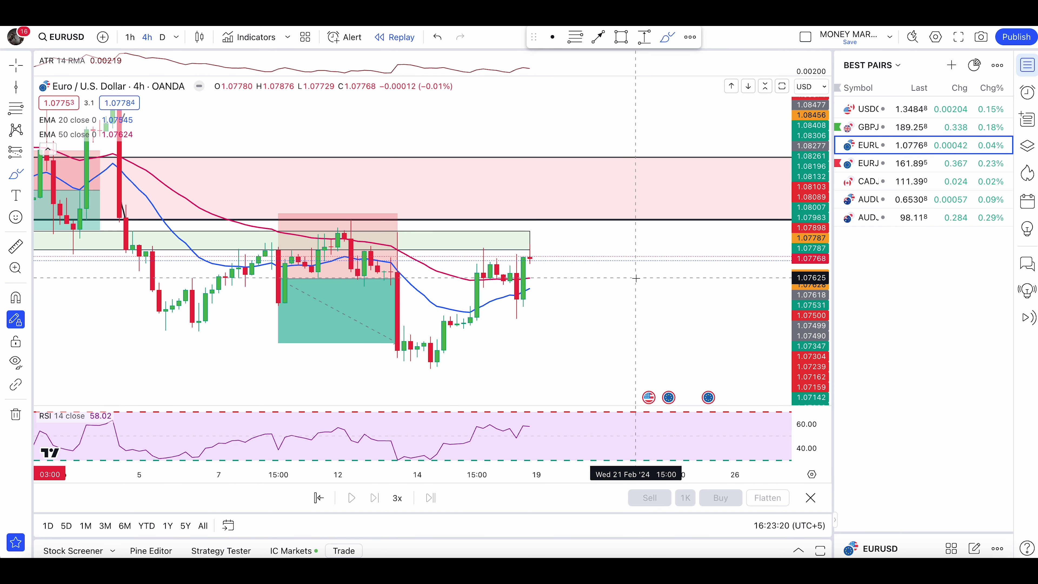
# Step: Measure the EURUSD price distance from the lower edge of the red zone down to the recent swing low, then clear the measurement
pyautogui.scroll(-1, 636, 279)
pyautogui.click(15, 246)
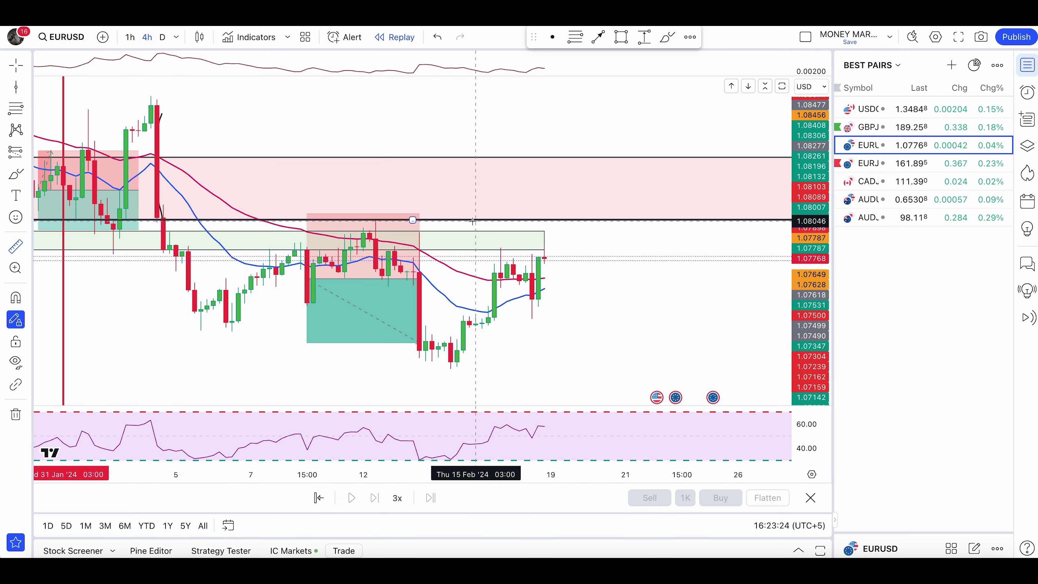
pyautogui.moveTo(472, 222)
pyautogui.mouseDown()
pyautogui.moveTo(492, 362)
pyautogui.moveTo(581, 366)
pyautogui.mouseUp()
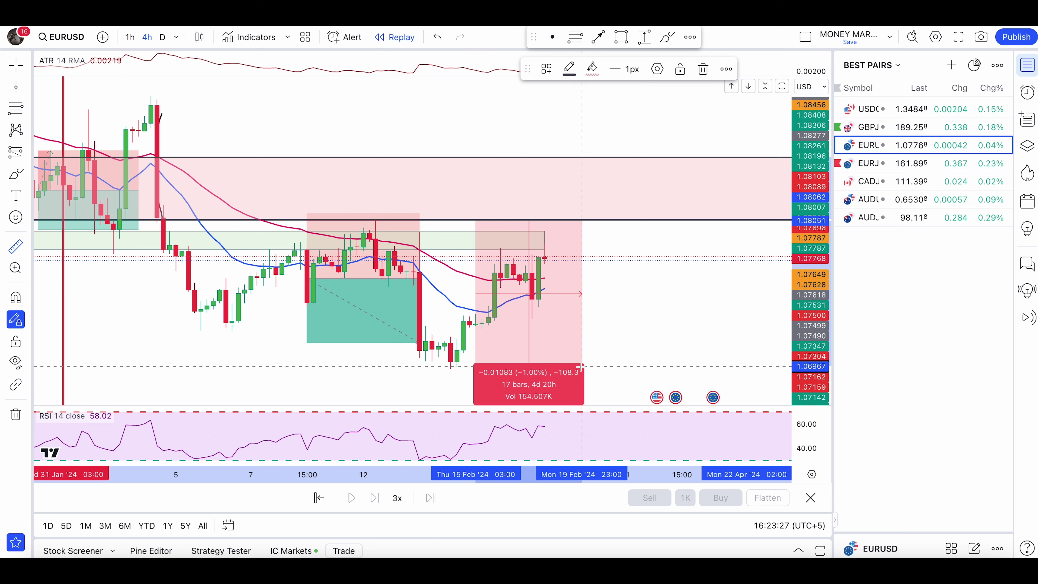
pyautogui.click(580, 367)
# Step: Circle the candles before the EURUSD short entry and trace the pullback and drop to target with the Brush, then undo the strokes
pyautogui.moveTo(463, 337); pyautogui.dragTo(575, 287)
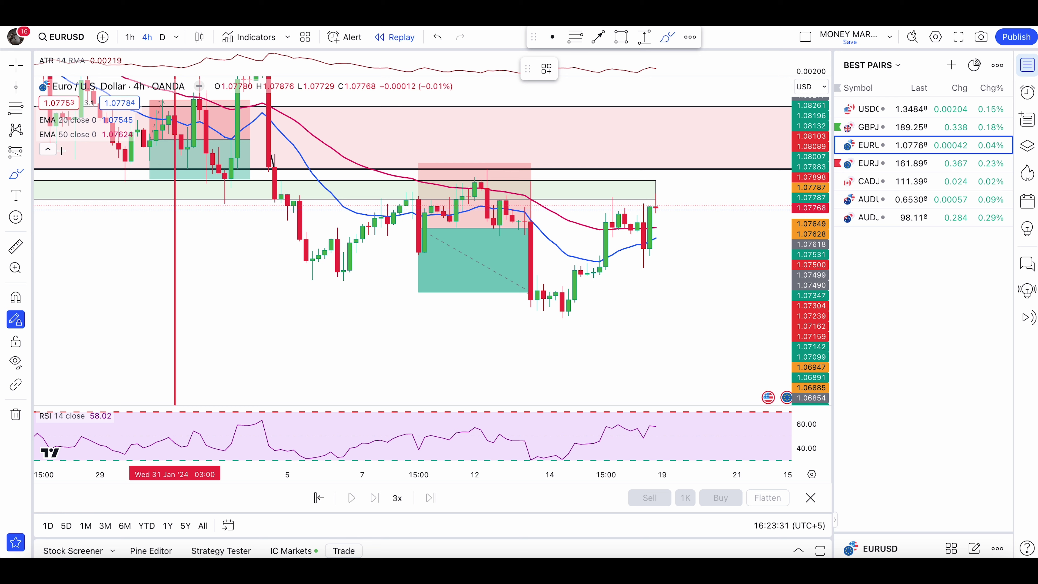
pyautogui.moveTo(425, 193); pyautogui.dragTo(420, 192)
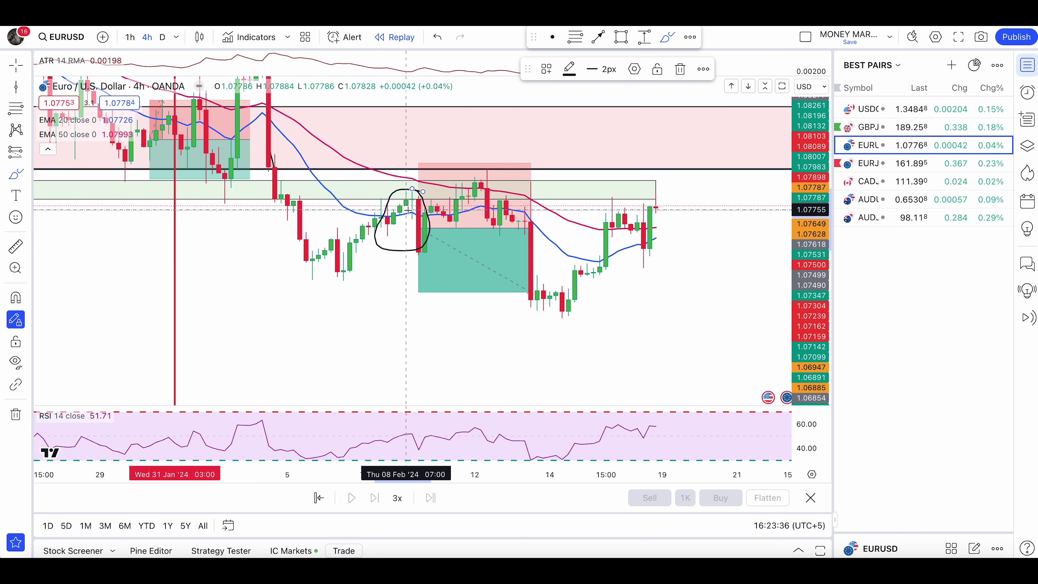
pyautogui.moveTo(419, 254)
pyautogui.mouseDown()
pyautogui.moveTo(486, 175)
pyautogui.moveTo(492, 209)
pyautogui.moveTo(515, 192)
pyautogui.moveTo(520, 232)
pyautogui.mouseUp()
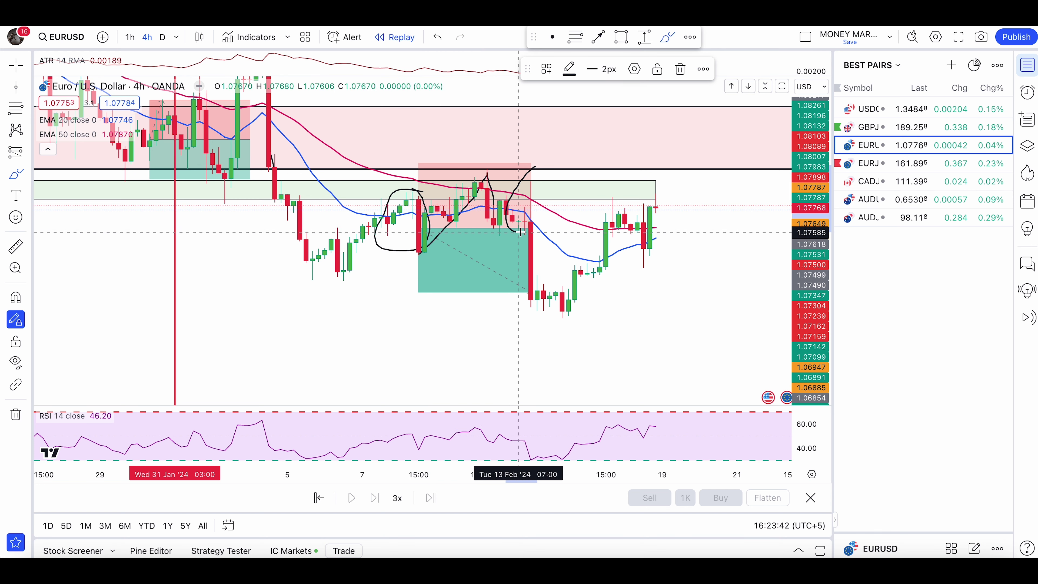
pyautogui.moveTo(512, 174); pyautogui.dragTo(529, 282)
pyautogui.moveTo(458, 309); pyautogui.dragTo(536, 290)
pyautogui.moveTo(497, 133); pyautogui.dragTo(483, 138)
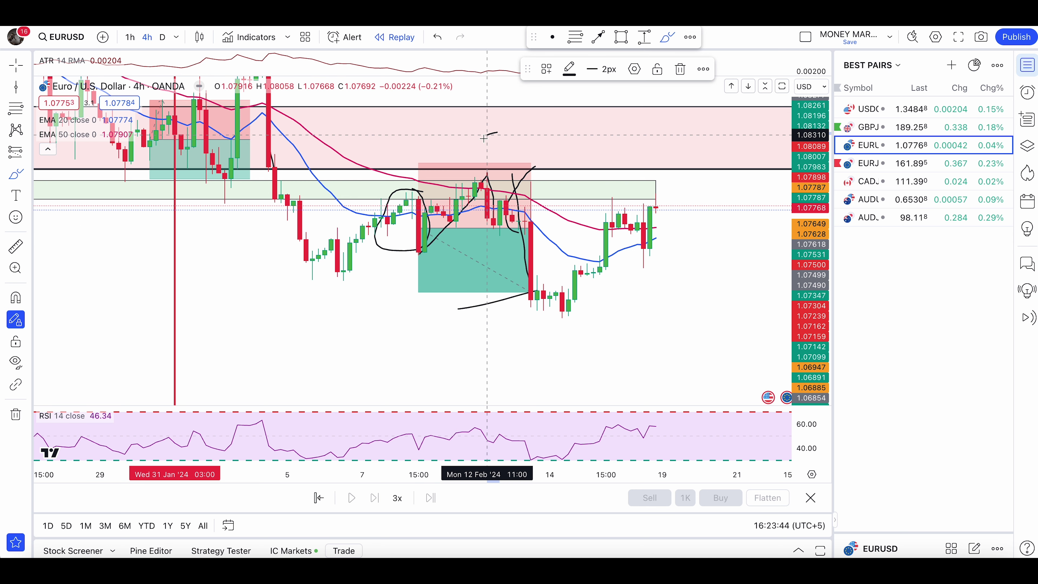
pyautogui.hotkey('ctrl', 'z')
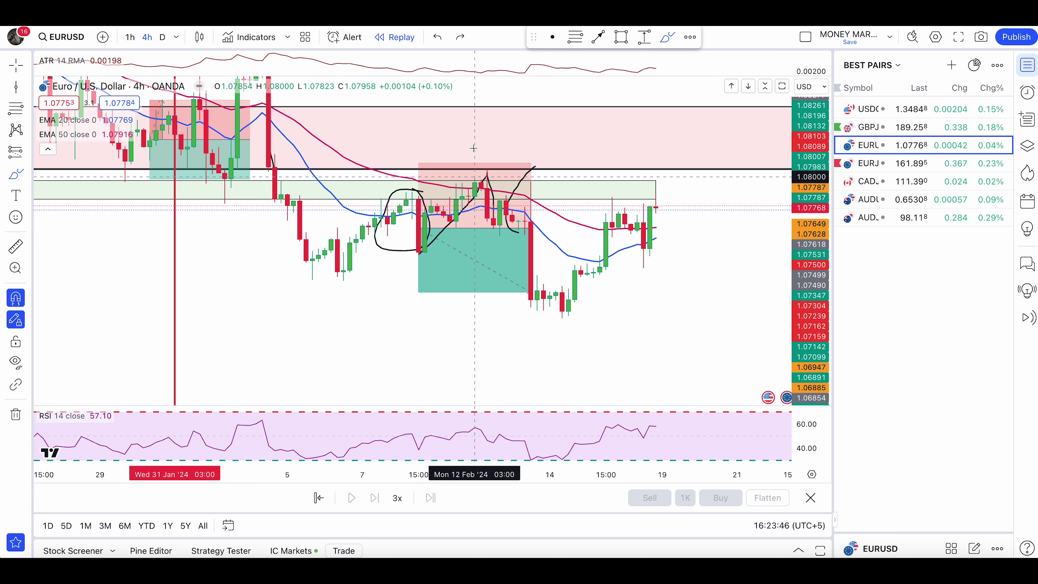
pyautogui.hotkey('ctrl', 'z')
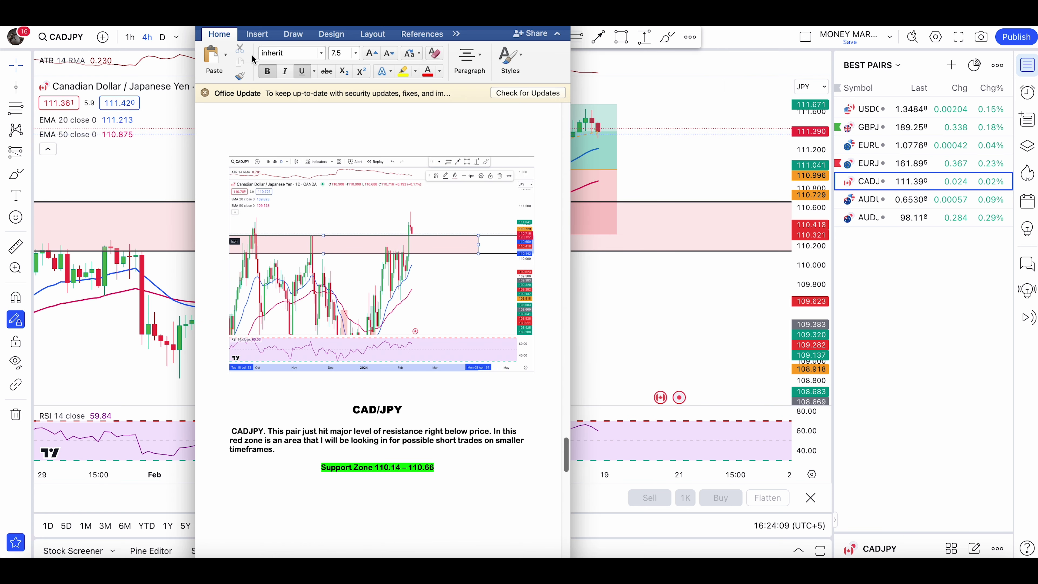
# Step: Move the Word report aside to read its CAD/JPY section beside the chart, then return to the CADJPY 4h chart
pyautogui.moveTo(244, 28); pyautogui.dragTo(96, 0)
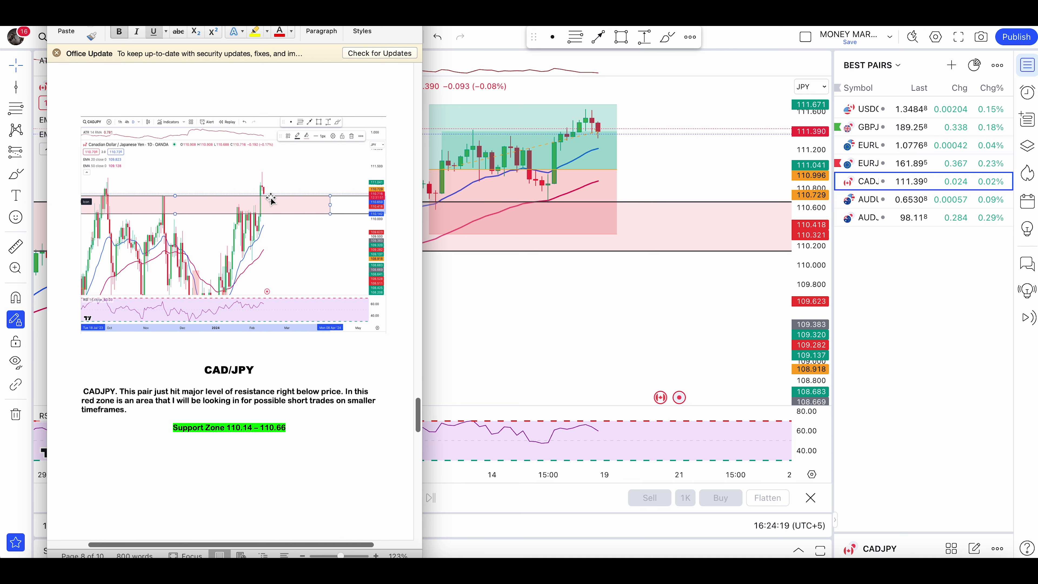
pyautogui.rightClick(679, 331)
pyautogui.click(655, 320)
# Step: Trace the CADJPY rally and pullback, circle the long entry candles and mark the following rise with the Brush
pyautogui.moveTo(604, 289); pyautogui.dragTo(570, 318)
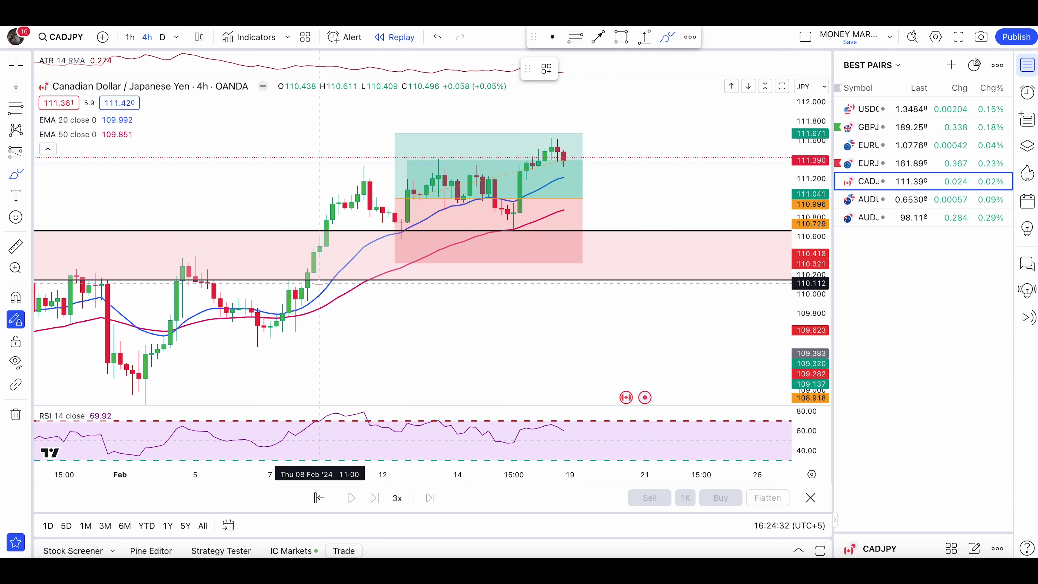
pyautogui.moveTo(304, 287)
pyautogui.mouseDown()
pyautogui.moveTo(361, 152)
pyautogui.moveTo(390, 233)
pyautogui.moveTo(402, 189)
pyautogui.moveTo(435, 210)
pyautogui.moveTo(399, 222)
pyautogui.moveTo(551, 123)
pyautogui.mouseUp()
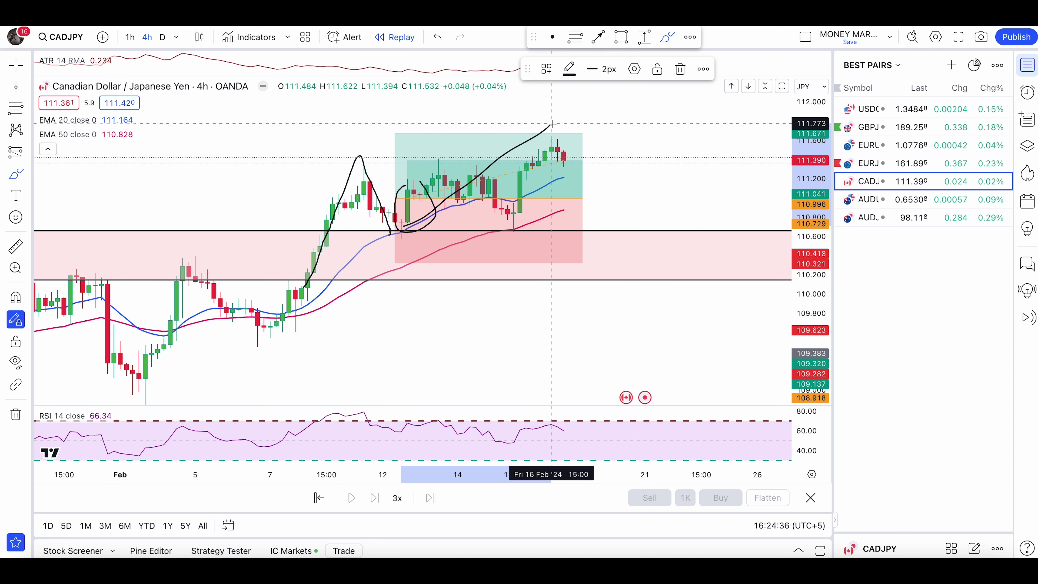
# Step: Switch the watchlist to OPTIMIZED PAIRS and open the NZDJPY 4h chart
pyautogui.click(871, 65)
pyautogui.click(881, 357)
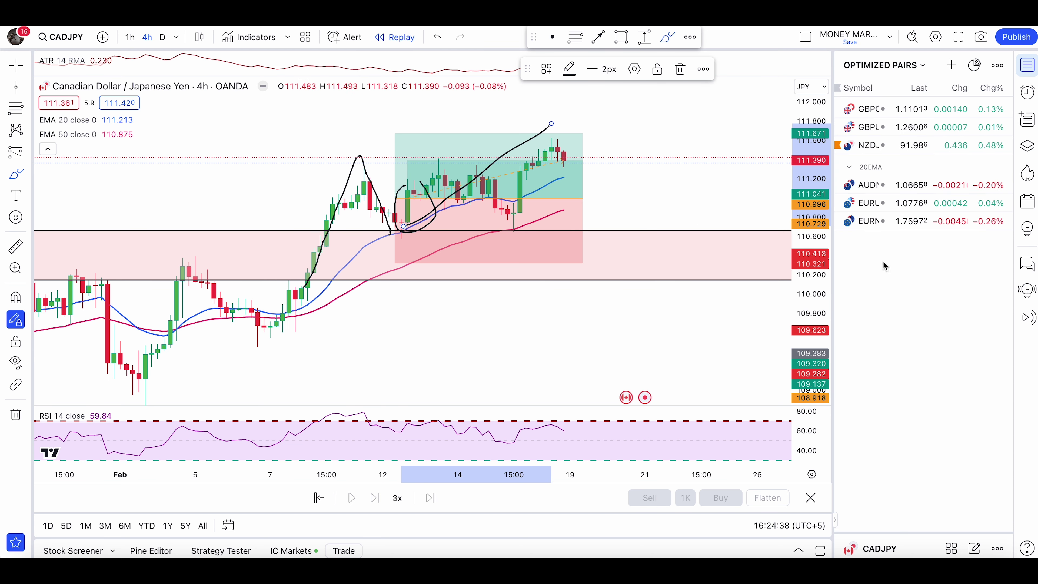
pyautogui.click(867, 153)
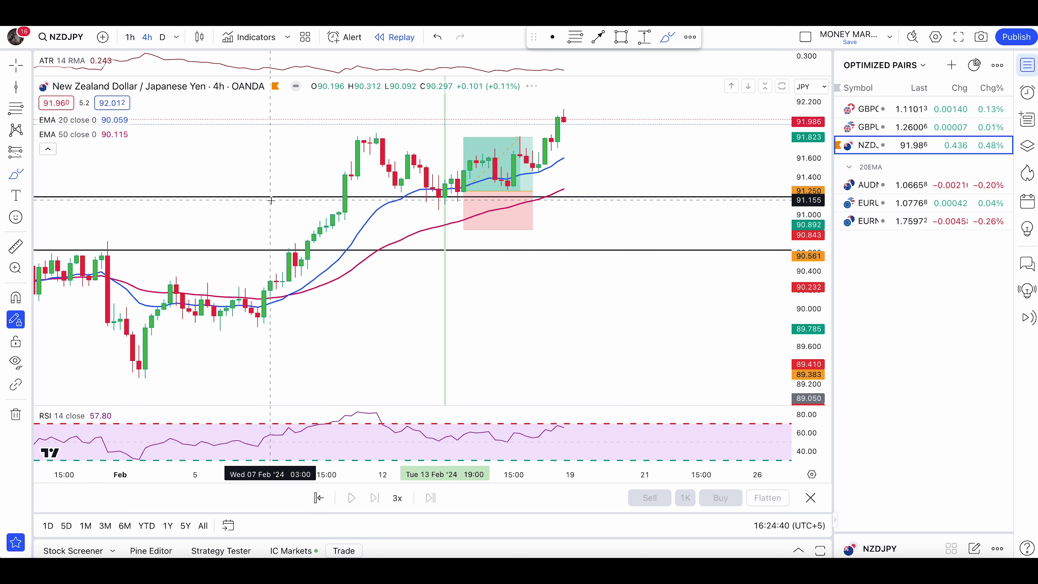
# Step: Mark the NZDJPY move from the green zone to the recent high with the Brush, then undo the strokes
pyautogui.click(27, 174)
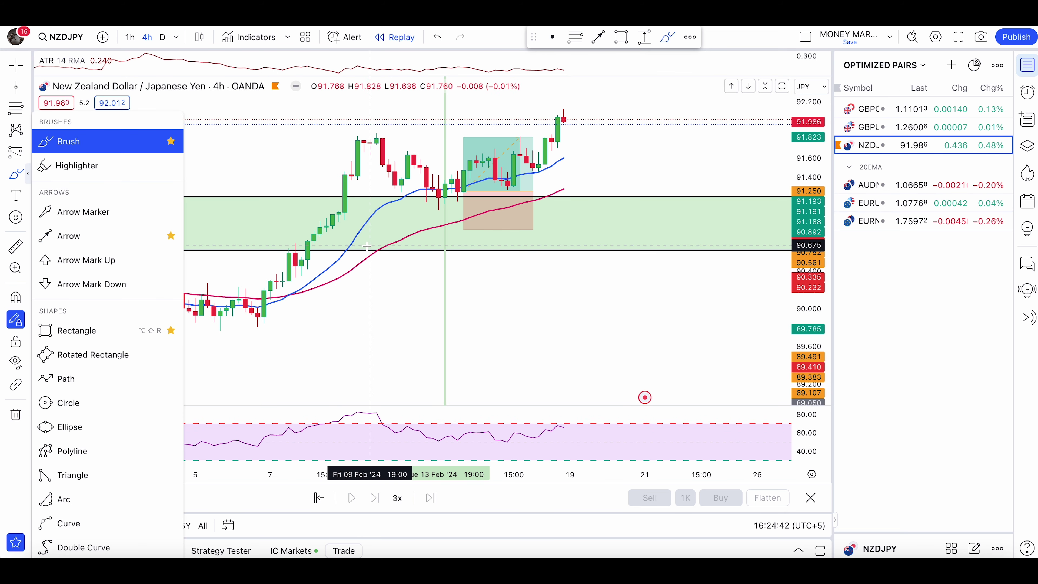
pyautogui.moveTo(311, 247)
pyautogui.mouseDown()
pyautogui.moveTo(392, 131)
pyautogui.moveTo(434, 208)
pyautogui.moveTo(450, 180)
pyautogui.moveTo(559, 104)
pyautogui.mouseUp()
pyautogui.press('super+z')
pyautogui.press('super+z')
pyautogui.press('super+z')
pyautogui.press('super+z')
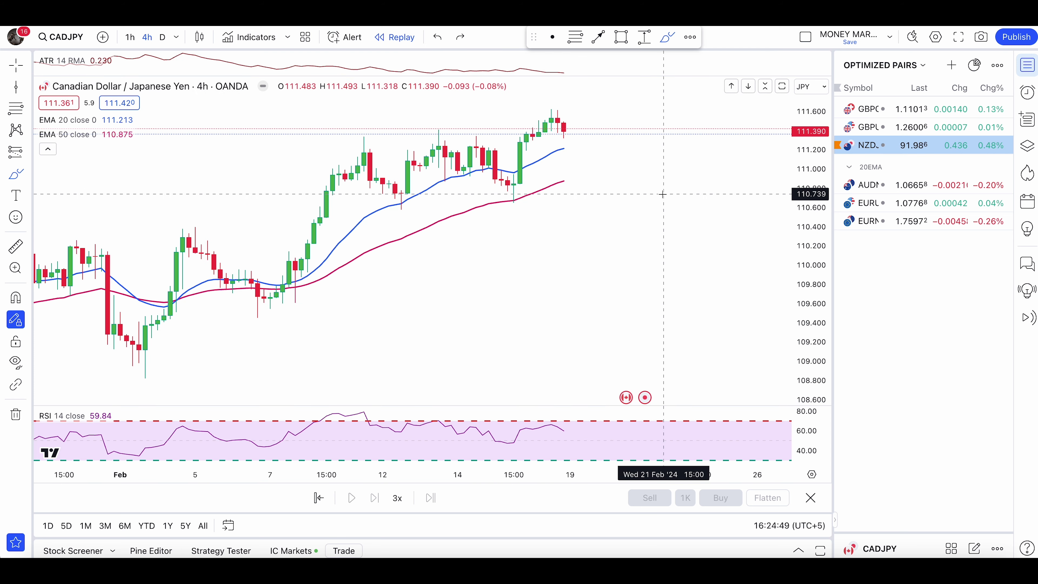
# Step: Open the EURUSD chart, then switch the watchlist to BEST PAIRS and reopen CADJPY
pyautogui.click(862, 202)
pyautogui.click(883, 65)
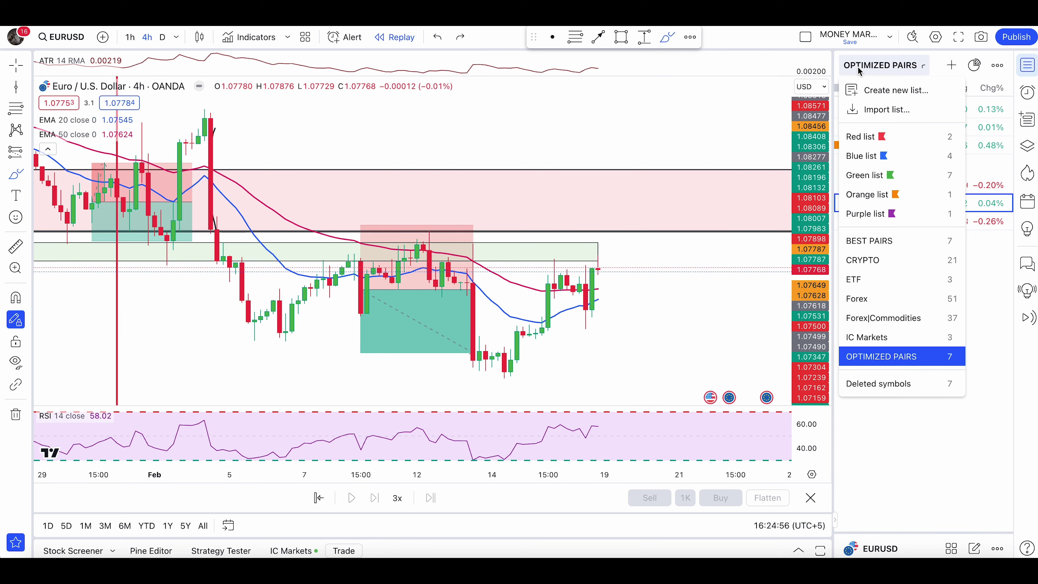
pyautogui.click(868, 239)
pyautogui.click(890, 180)
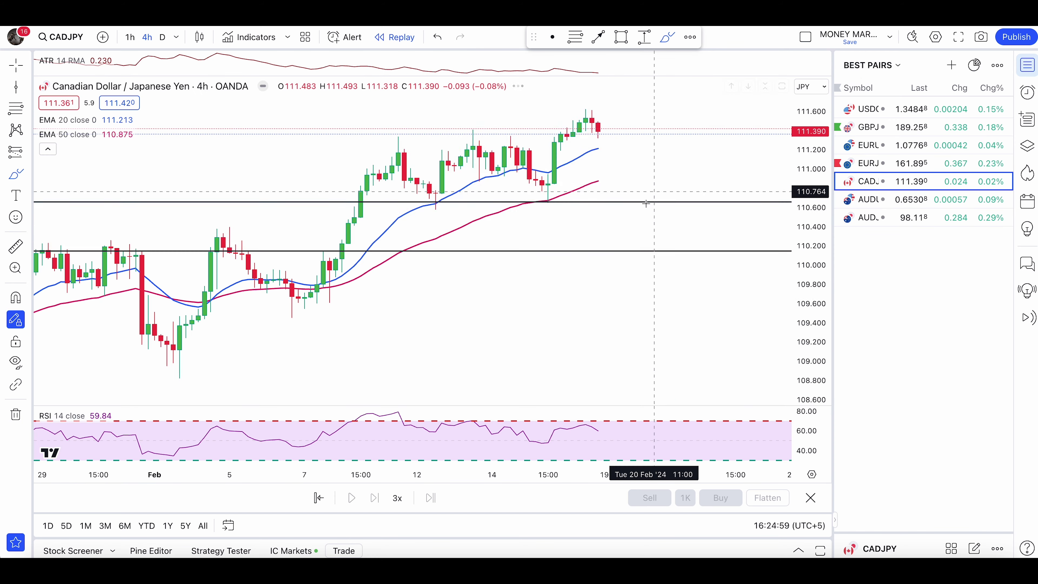
# Step: Remove the rising Brush stroke across the CADJPY long position and draw another from the pullback low towards the recent high
pyautogui.moveTo(676, 166); pyautogui.dragTo(651, 192)
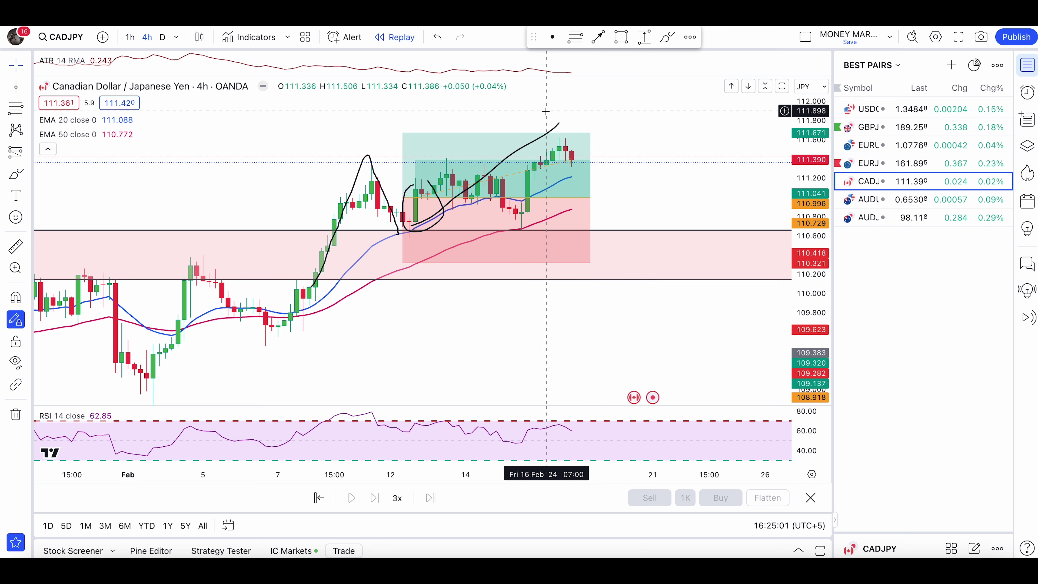
pyautogui.rightClick(555, 130)
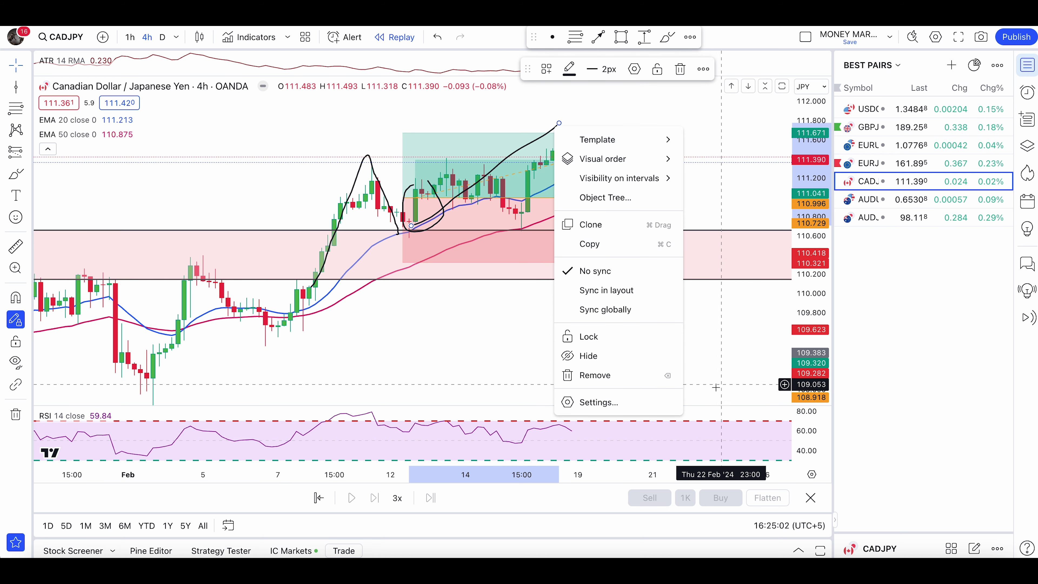
pyautogui.click(643, 373)
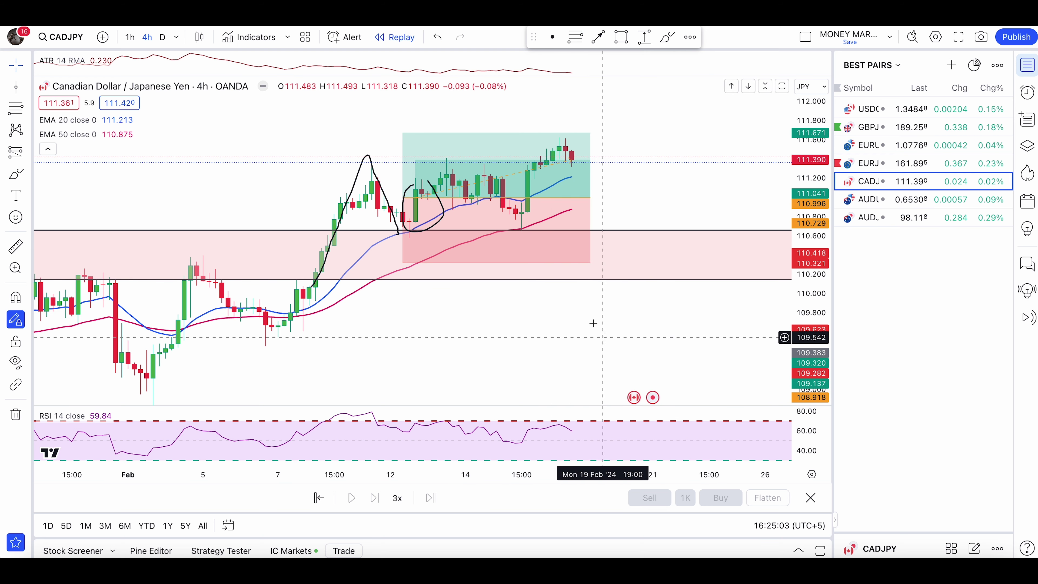
pyautogui.click(12, 180)
pyautogui.moveTo(391, 240); pyautogui.dragTo(558, 135)
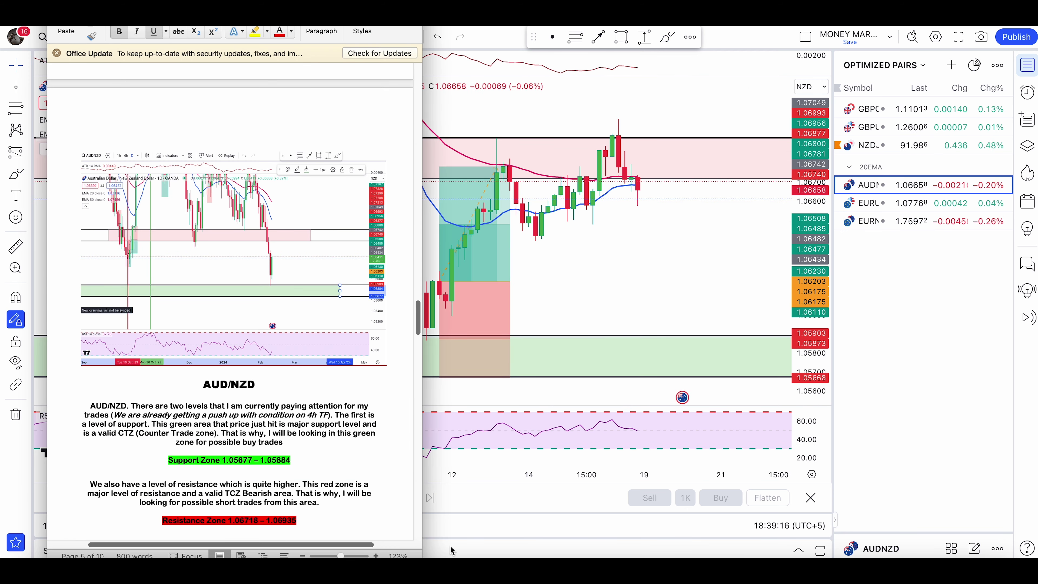
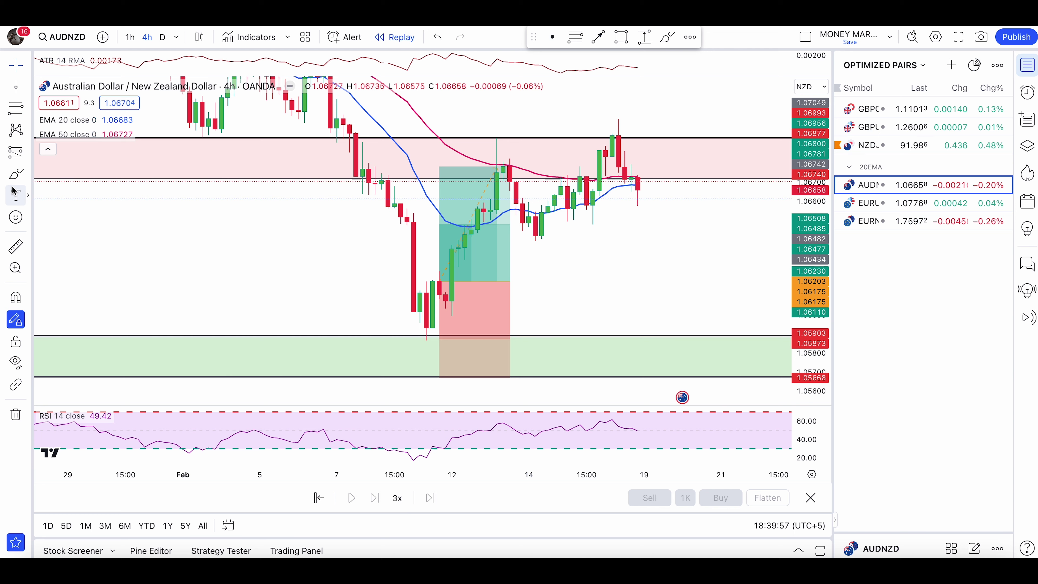
# Step: Trace the AUDNZD bounce from the green support zone and the pullback after the long position with the Brush, then undo the strokes
pyautogui.click(12, 172)
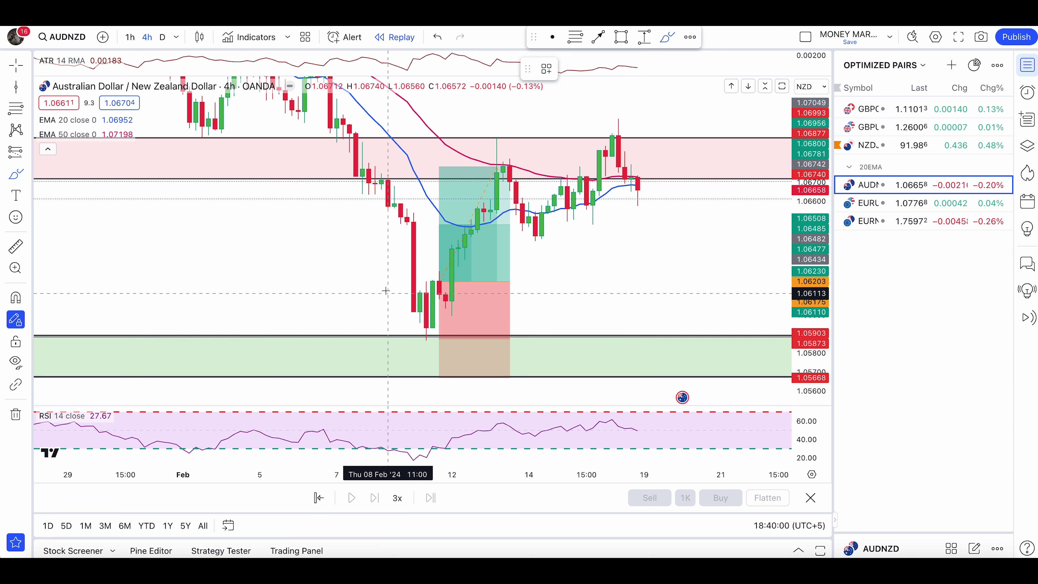
pyautogui.moveTo(401, 287)
pyautogui.mouseDown()
pyautogui.moveTo(421, 347)
pyautogui.moveTo(483, 237)
pyautogui.mouseUp()
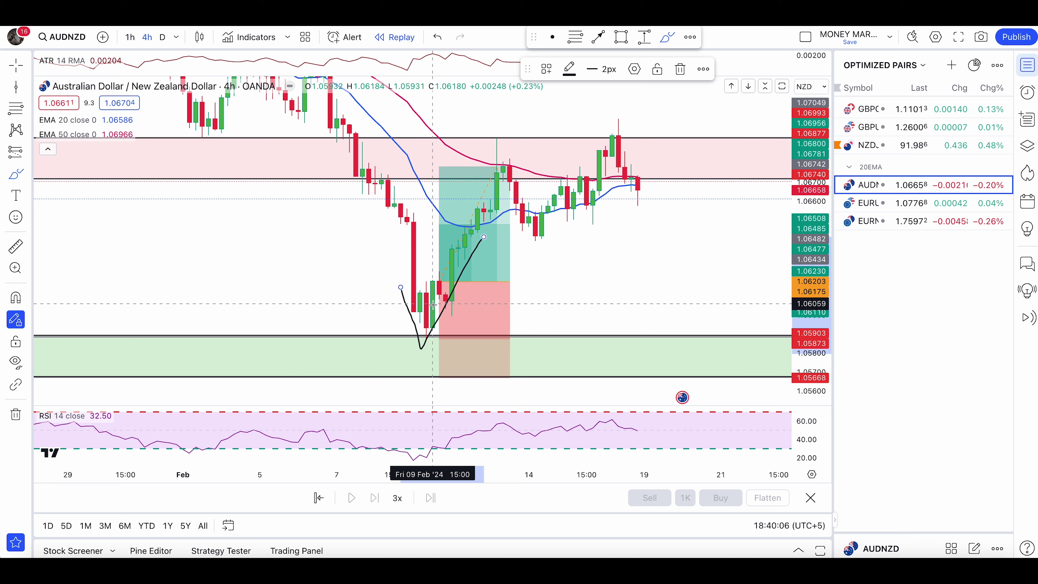
pyautogui.moveTo(439, 317)
pyautogui.mouseDown()
pyautogui.moveTo(427, 344)
pyautogui.moveTo(434, 355)
pyautogui.moveTo(470, 262)
pyautogui.moveTo(524, 248)
pyautogui.mouseUp()
pyautogui.write('A')
pyautogui.click(752, 107)
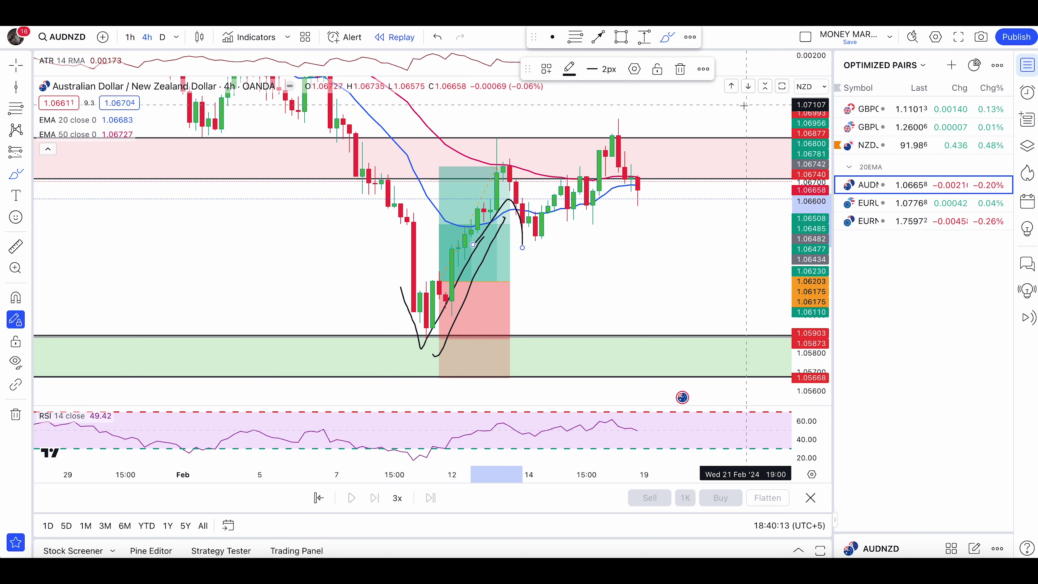
pyautogui.press('super+z')
pyautogui.press('super+z')
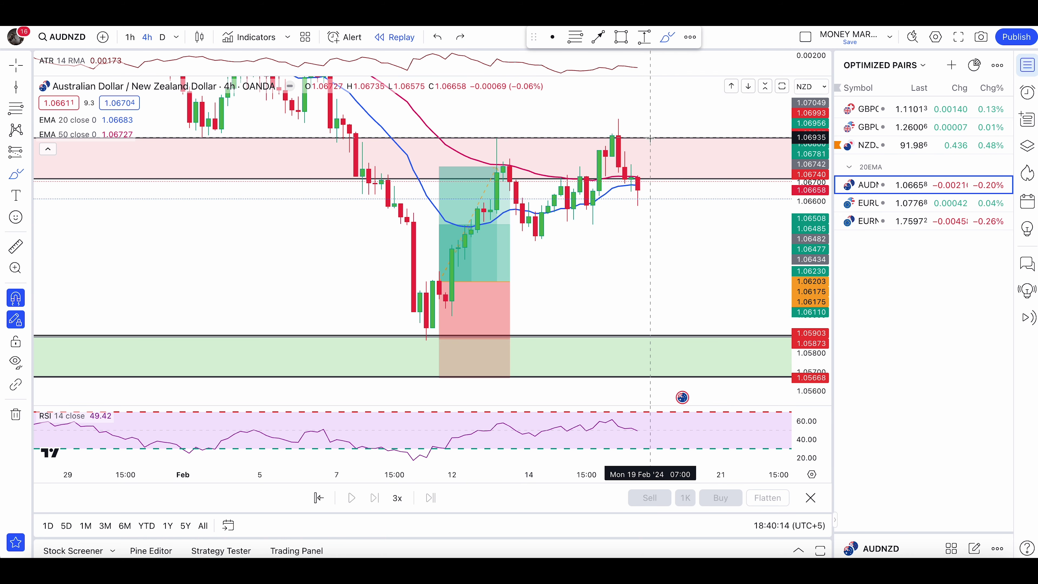
# Step: Mark the AUDNZD entry candles and entry level around the long position with the Brush, then undo the strokes
pyautogui.moveTo(443, 272)
pyautogui.mouseDown()
pyautogui.moveTo(395, 288)
pyautogui.moveTo(420, 318)
pyautogui.moveTo(496, 338)
pyautogui.mouseUp()
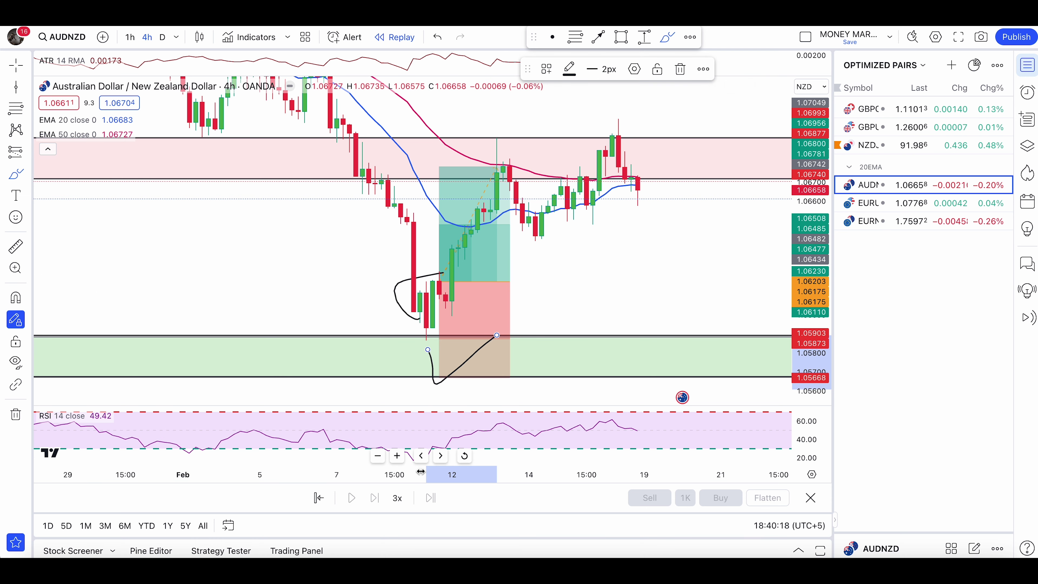
pyautogui.press('super+z')
pyautogui.press('super+z')
pyautogui.moveTo(437, 280)
pyautogui.mouseDown()
pyautogui.moveTo(419, 288)
pyautogui.moveTo(434, 298)
pyautogui.mouseUp()
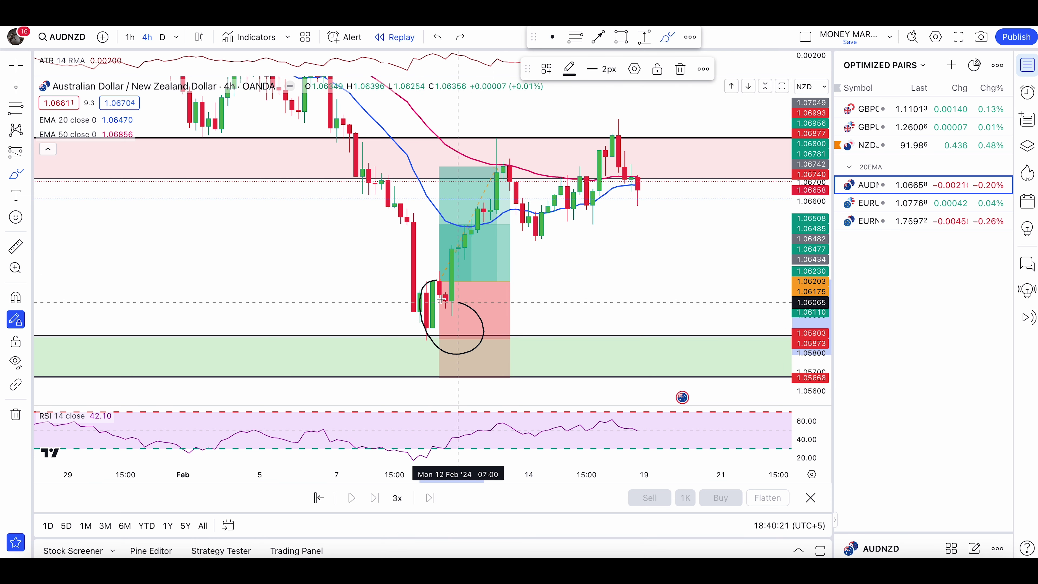
pyautogui.press('super+z')
pyautogui.moveTo(514, 281); pyautogui.dragTo(471, 293)
pyautogui.moveTo(475, 281); pyautogui.dragTo(465, 300)
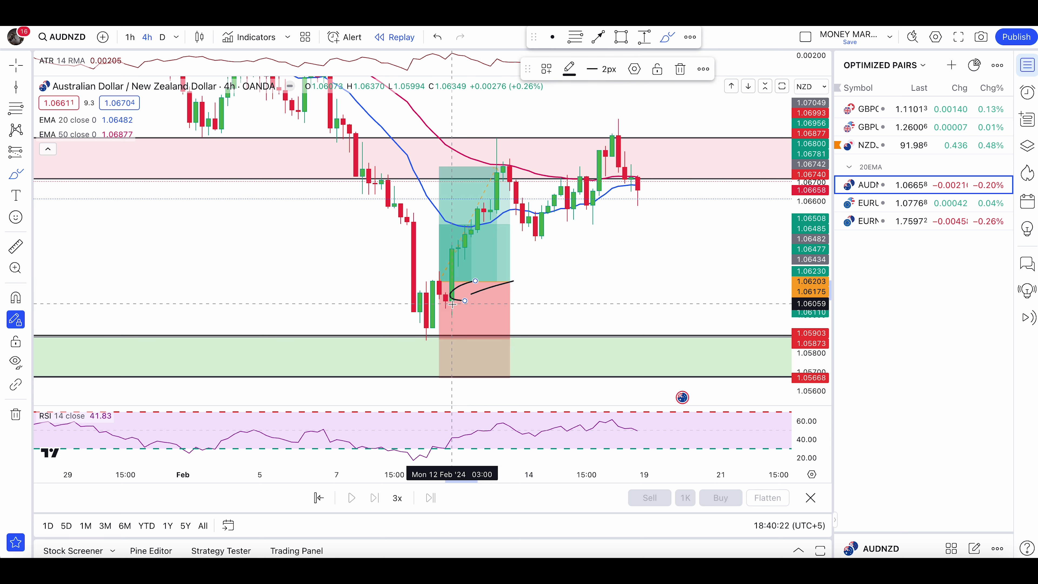
pyautogui.press('super+z')
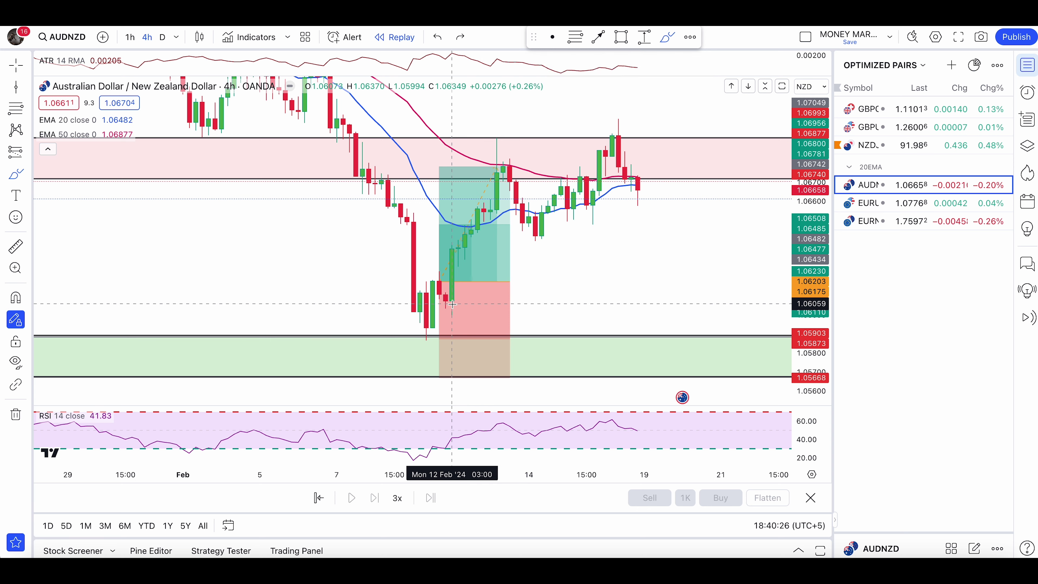
# Step: Draw a Brush path from the low through the green zone and a circle below the latest AUDNZD candles, then undo both
pyautogui.moveTo(434, 320)
pyautogui.mouseDown()
pyautogui.moveTo(484, 399)
pyautogui.moveTo(507, 403)
pyautogui.moveTo(467, 405)
pyautogui.mouseUp()
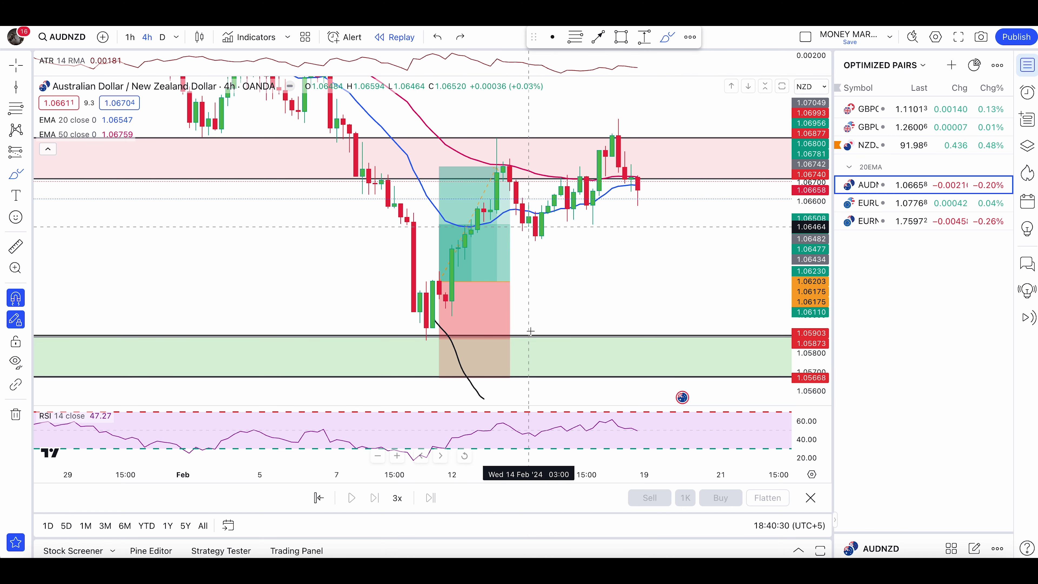
pyautogui.press('super+z')
pyautogui.moveTo(653, 242)
pyautogui.mouseDown()
pyautogui.moveTo(626, 288)
pyautogui.moveTo(655, 241)
pyautogui.mouseUp()
pyautogui.moveTo(602, 262); pyautogui.dragTo(631, 256)
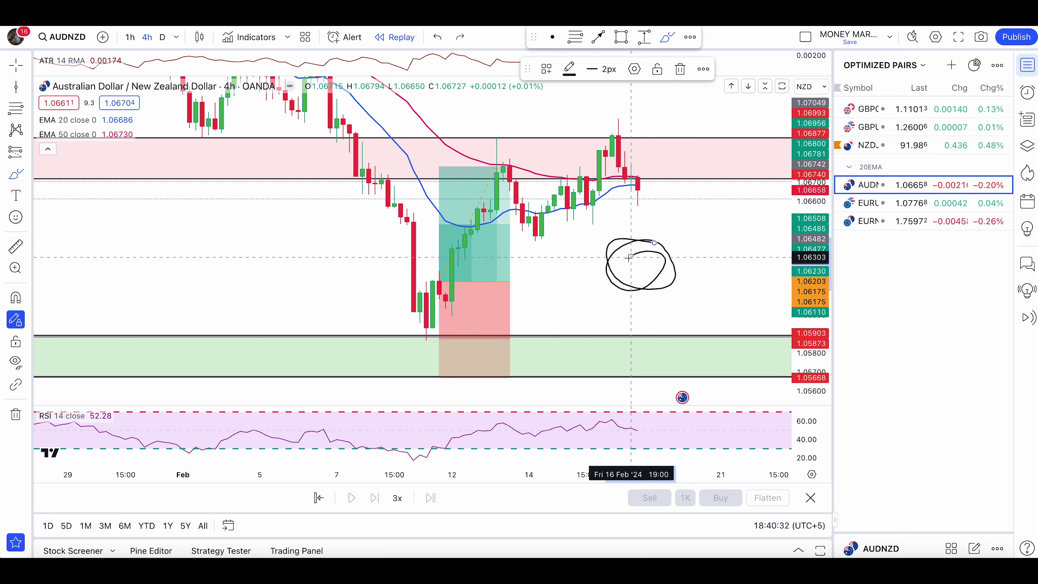
pyautogui.press('super+z')
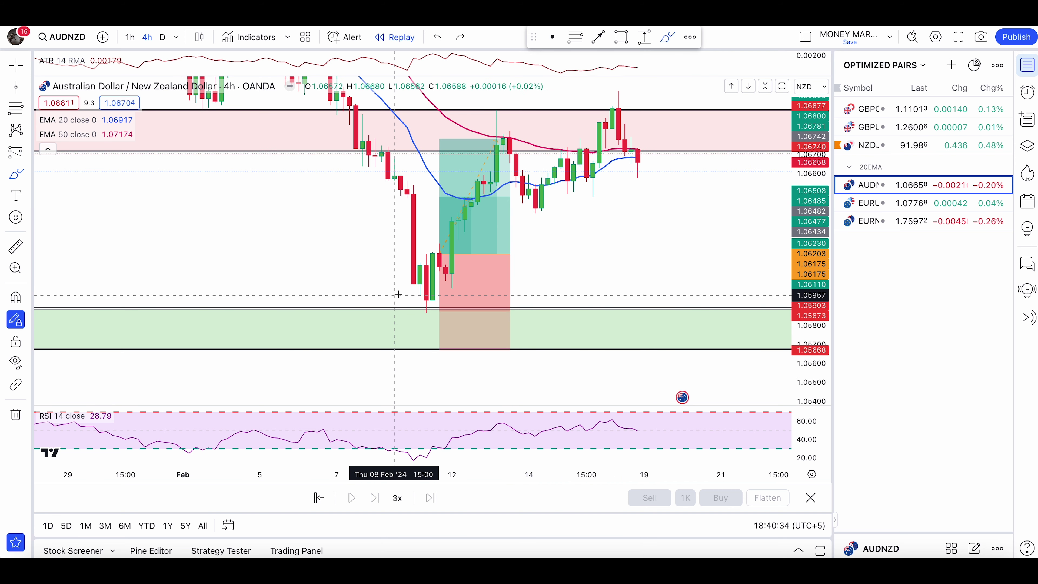
# Step: Mark the small pullback candles at the AUDNZD entry with the Brush, remove the marks and put the Brush away
pyautogui.moveTo(445, 278); pyautogui.dragTo(472, 278)
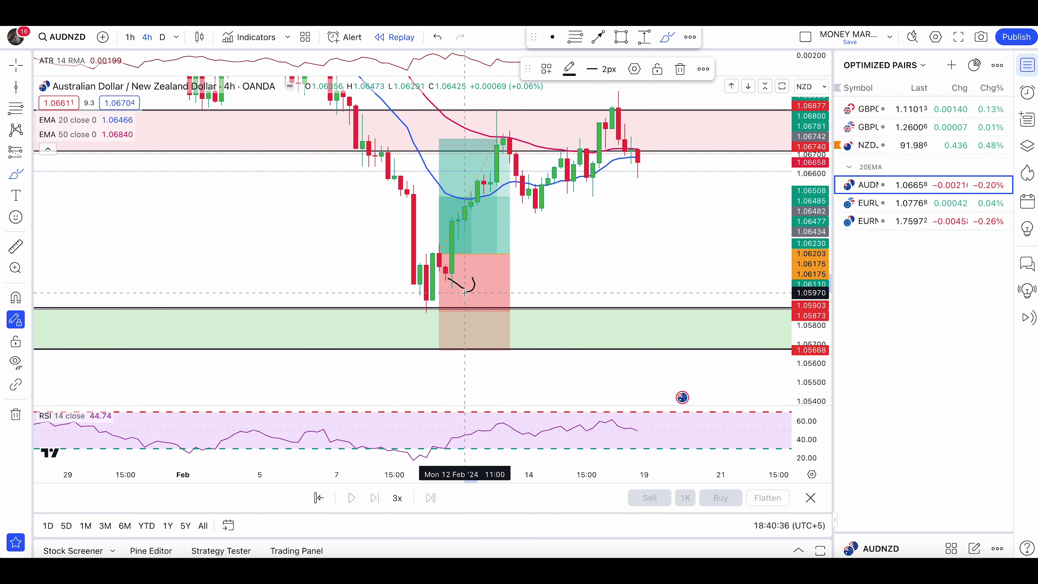
pyautogui.press('super+z')
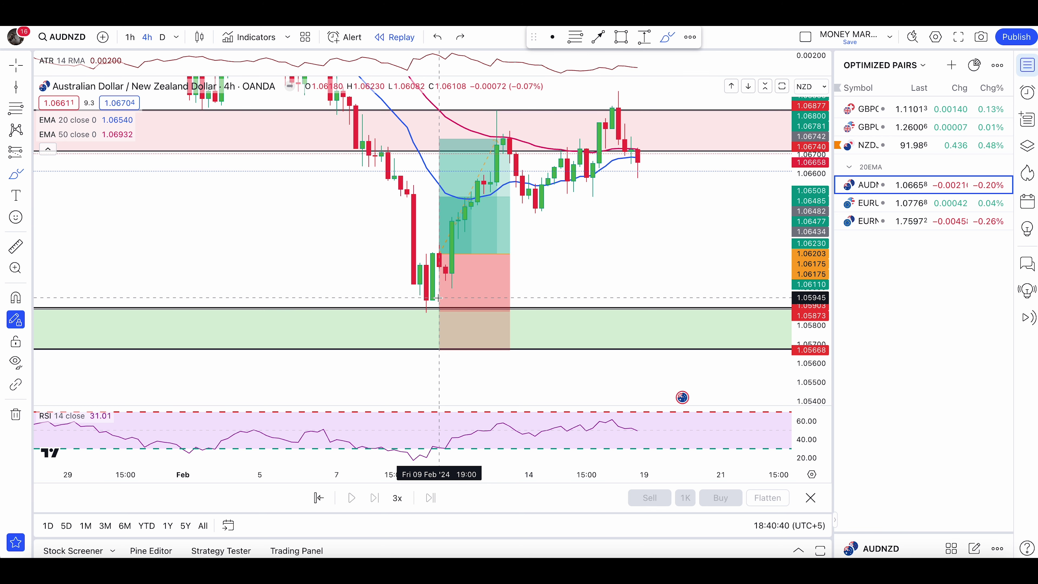
pyautogui.moveTo(431, 241)
pyautogui.mouseDown()
pyautogui.moveTo(426, 283)
pyautogui.moveTo(468, 268)
pyautogui.moveTo(450, 255)
pyautogui.mouseUp()
pyautogui.press('Delete')
pyautogui.press('Escape')
# Step: Circle the December low in the AUDNZD pink zone and trace the swings to the February decline with the Brush, then undo the strokes
pyautogui.moveTo(656, 239); pyautogui.dragTo(667, 330)
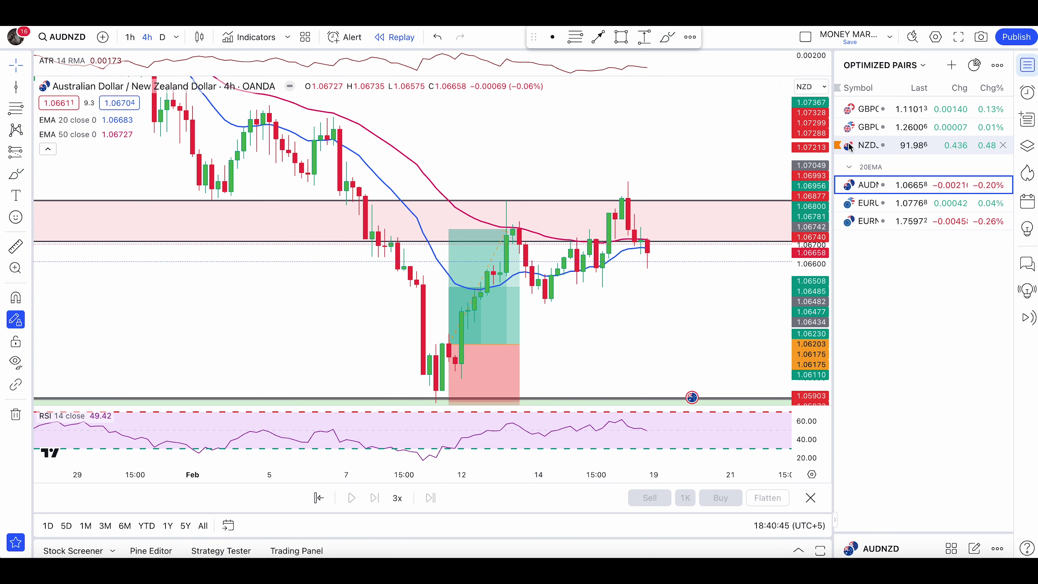
pyautogui.moveTo(819, 140); pyautogui.dragTo(803, 274)
pyautogui.moveTo(803, 274); pyautogui.dragTo(802, 293)
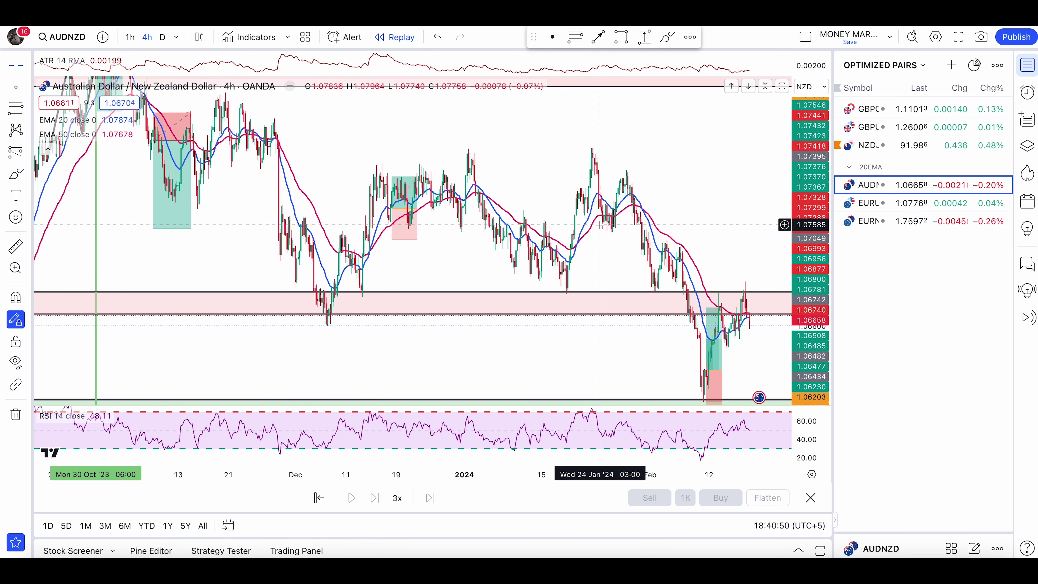
pyautogui.moveTo(689, 178); pyautogui.dragTo(545, 122)
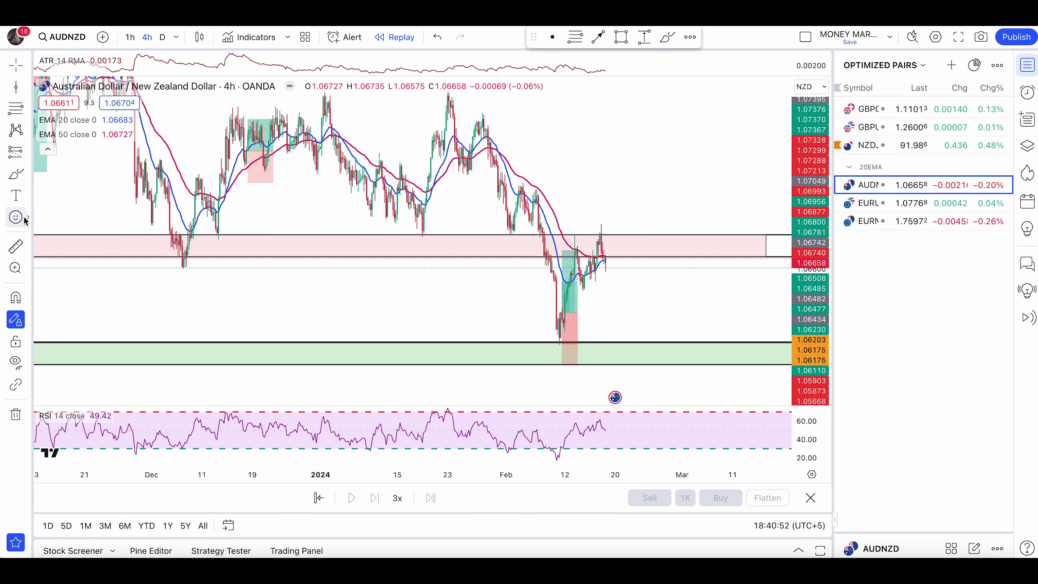
pyautogui.click(28, 174)
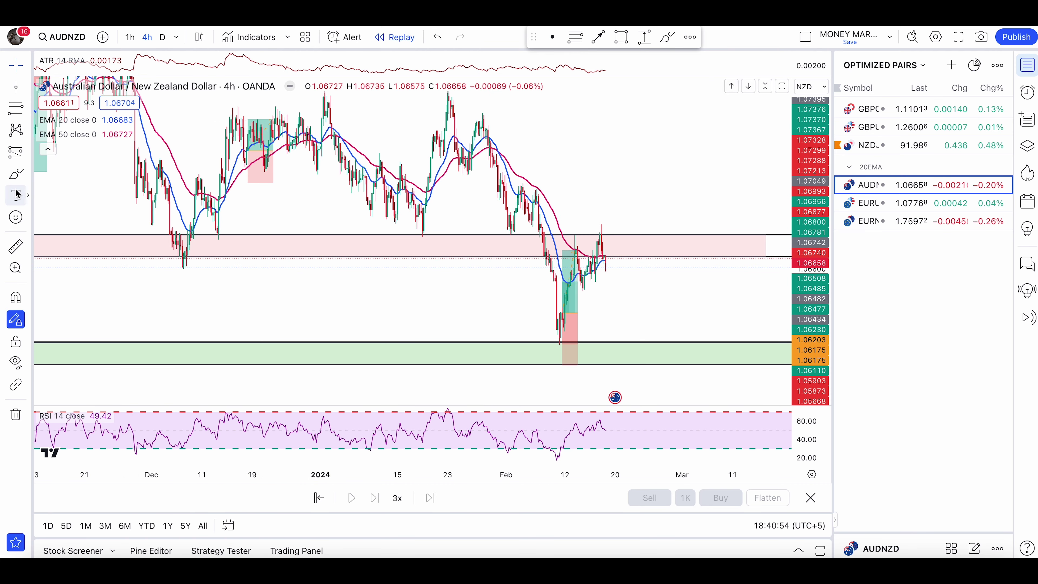
pyautogui.moveTo(174, 235)
pyautogui.mouseDown()
pyautogui.moveTo(205, 253)
pyautogui.moveTo(347, 143)
pyautogui.moveTo(483, 165)
pyautogui.mouseUp()
pyautogui.moveTo(555, 226)
pyautogui.mouseDown()
pyautogui.moveTo(605, 309)
pyautogui.moveTo(498, 294)
pyautogui.mouseUp()
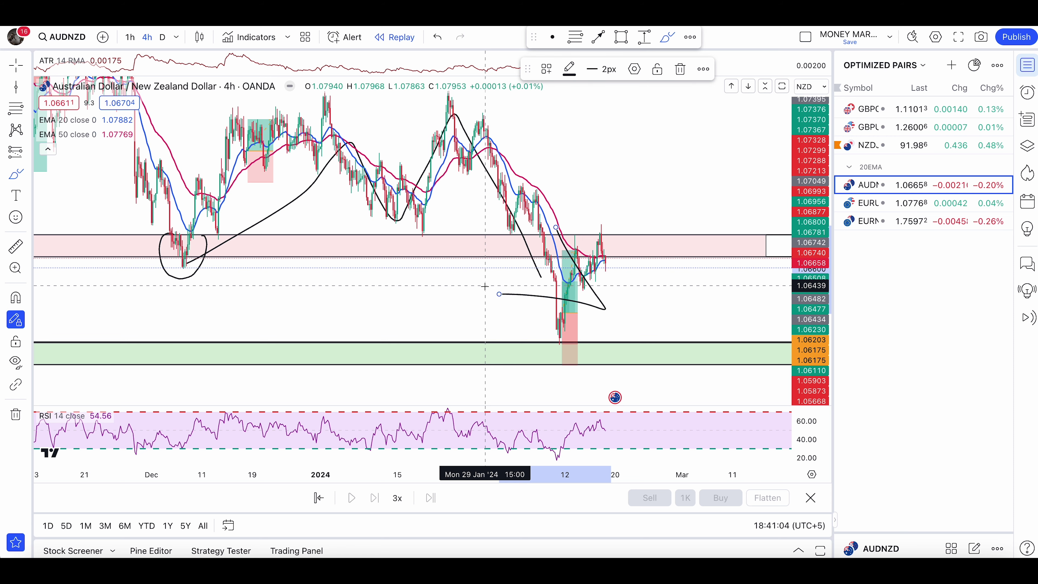
pyautogui.hotkey('ctrl', 'z')
pyautogui.hotkey('ctrl', 'z')
# Step: Trace the AUDNZD recovery from the February low and sketch possible upward continuations past the pink zone with the Brush, then undo the strokes
pyautogui.scroll(5, 450, 296)
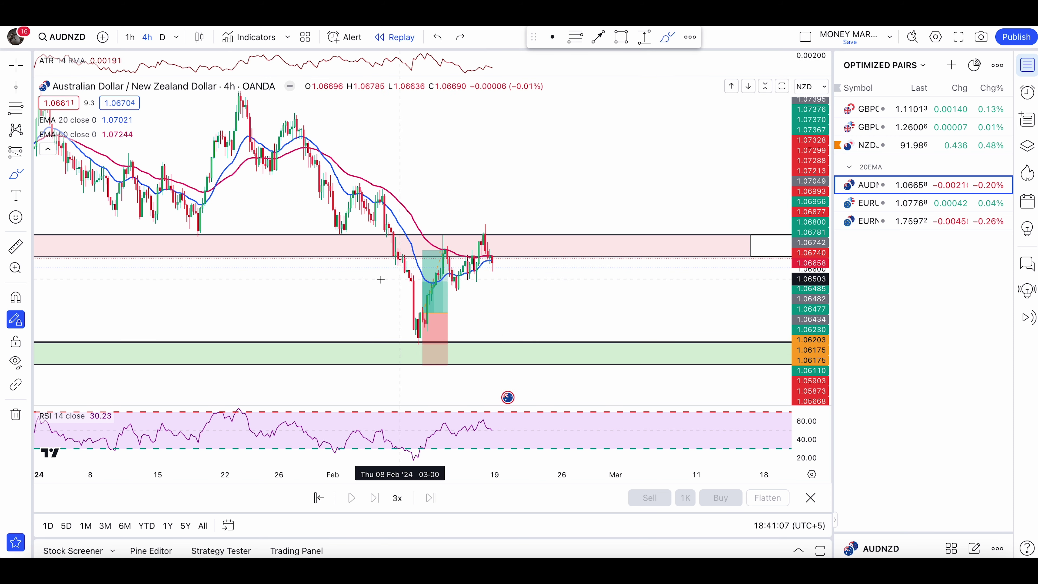
pyautogui.moveTo(409, 301)
pyautogui.mouseDown()
pyautogui.moveTo(403, 324)
pyautogui.moveTo(435, 304)
pyautogui.moveTo(375, 295)
pyautogui.moveTo(456, 282)
pyautogui.moveTo(490, 223)
pyautogui.moveTo(501, 303)
pyautogui.moveTo(477, 292)
pyautogui.mouseUp()
pyautogui.hotkey('ctrl', 'z')
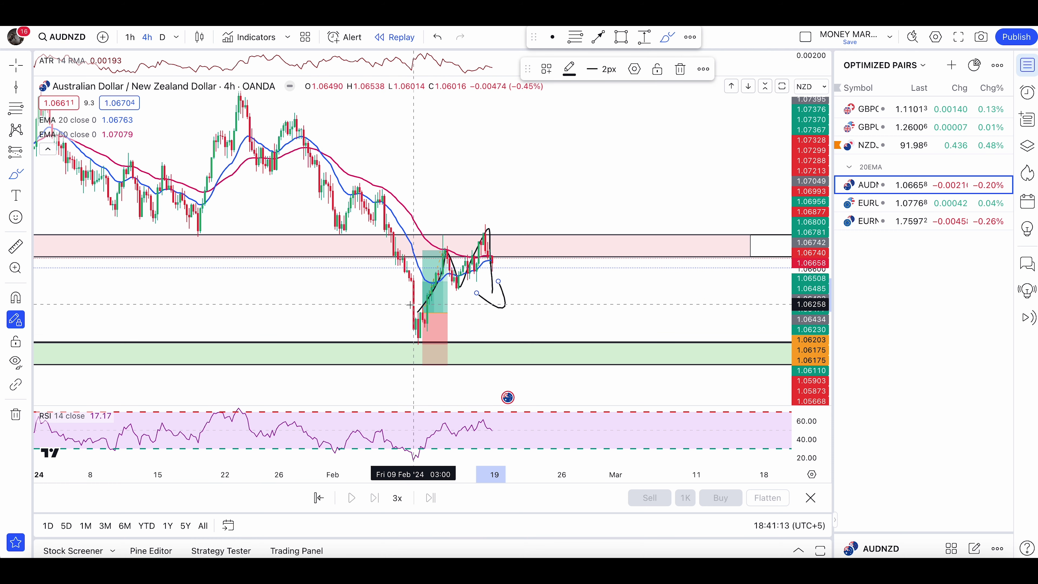
pyautogui.moveTo(485, 231); pyautogui.dragTo(584, 111)
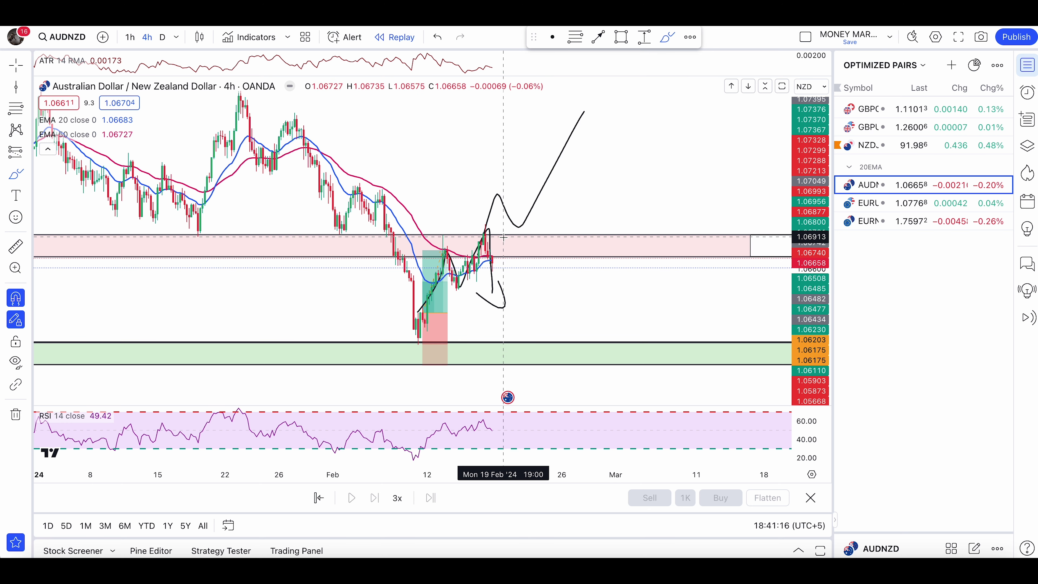
pyautogui.hotkey('ctrl', 'z')
pyautogui.moveTo(486, 250)
pyautogui.mouseDown()
pyautogui.moveTo(537, 203)
pyautogui.moveTo(549, 163)
pyautogui.moveTo(553, 209)
pyautogui.mouseUp()
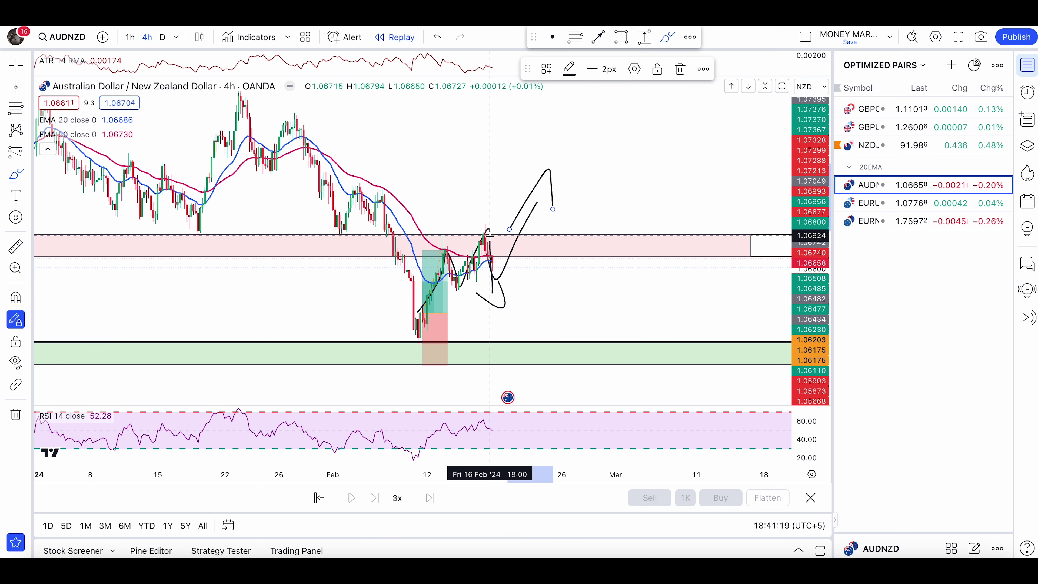
pyautogui.hotkey('ctrl', 'z')
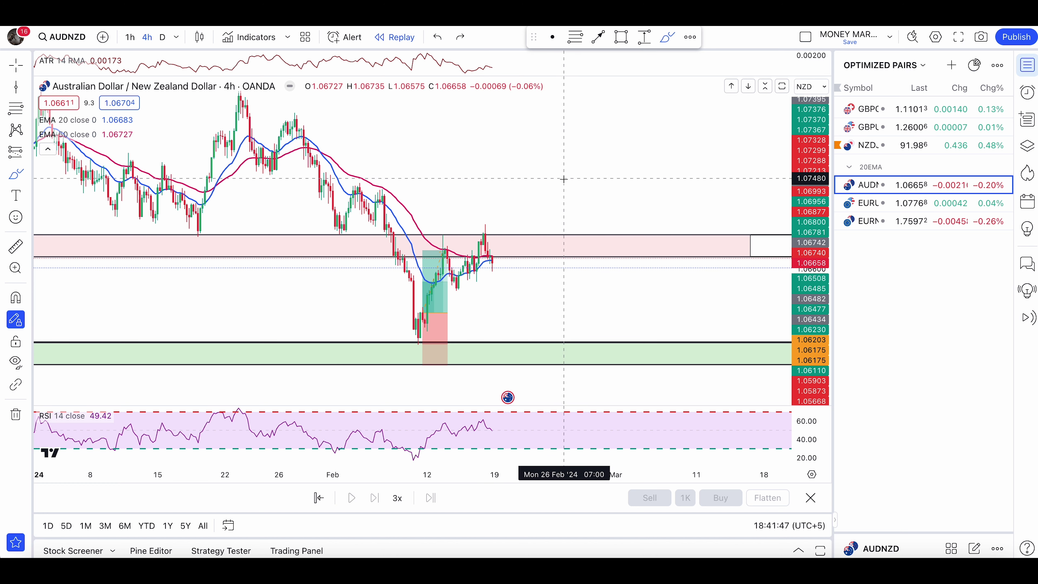
# Step: Draw a column of short Brush strokes in the empty area beyond the latest AUDNZD candles
pyautogui.moveTo(563, 177)
pyautogui.mouseDown()
pyautogui.moveTo(599, 165)
pyautogui.moveTo(591, 173)
pyautogui.mouseUp()
pyautogui.moveTo(564, 217); pyautogui.dragTo(602, 186)
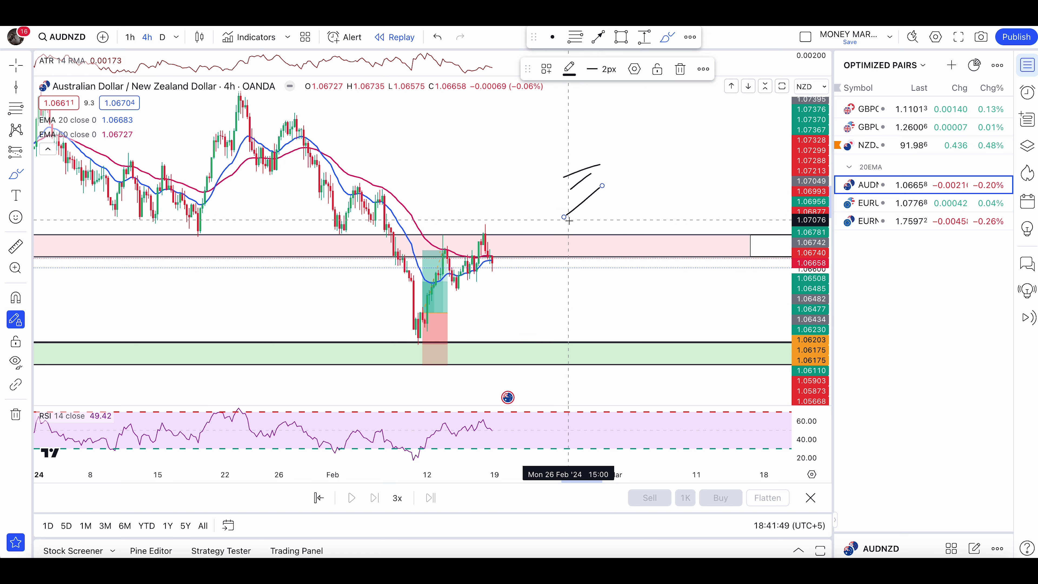
pyautogui.moveTo(572, 219)
pyautogui.mouseDown()
pyautogui.moveTo(598, 211)
pyautogui.moveTo(596, 247)
pyautogui.mouseUp()
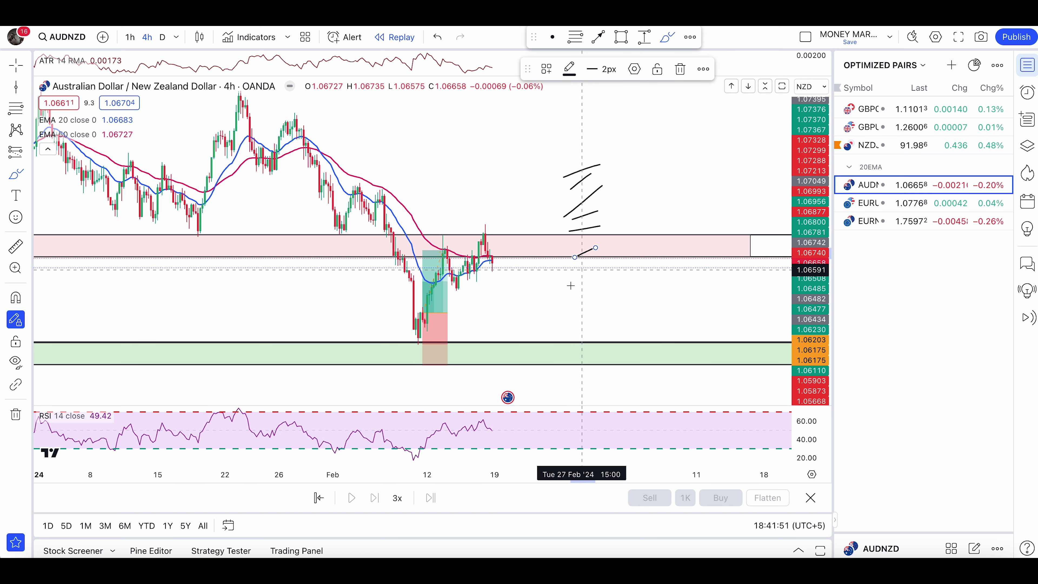
pyautogui.moveTo(572, 284)
pyautogui.mouseDown()
pyautogui.moveTo(607, 268)
pyautogui.moveTo(584, 291)
pyautogui.mouseUp()
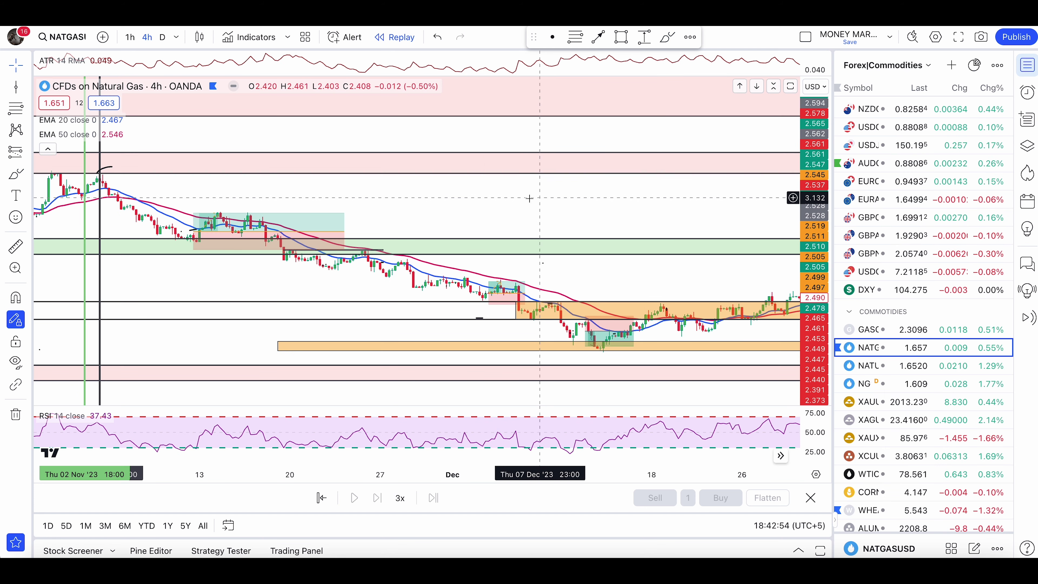
# Step: Remove the curved Brush stroke above the early-November vertical line on the Natural Gas 4h chart
pyautogui.moveTo(378, 186); pyautogui.dragTo(584, 171)
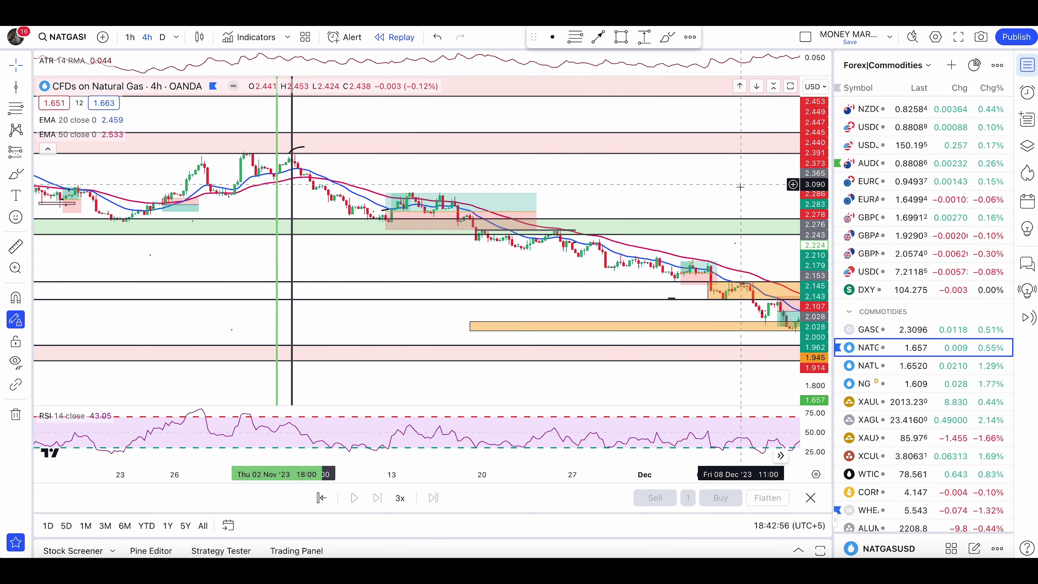
pyautogui.rightClick(302, 113)
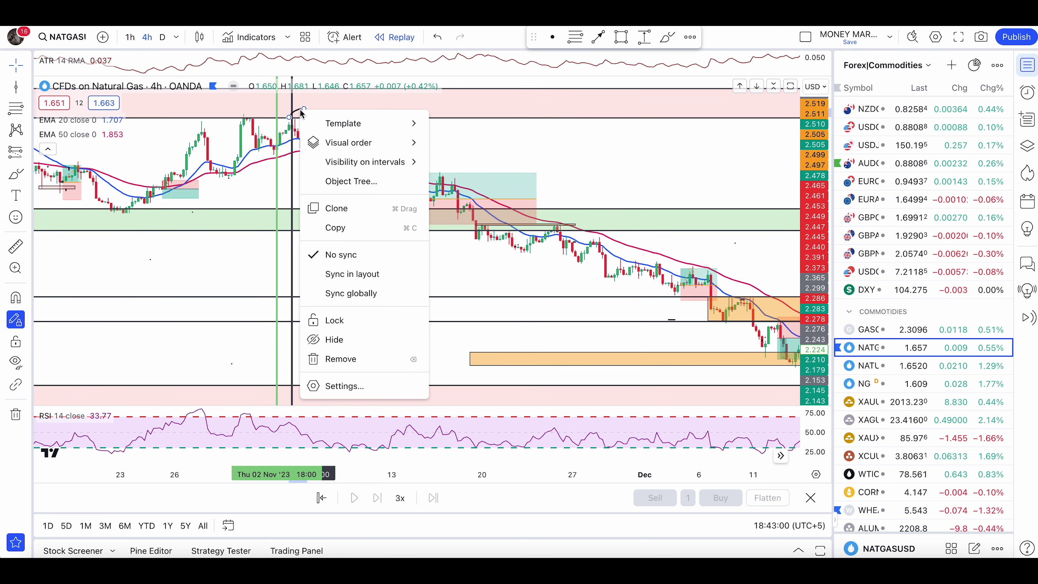
pyautogui.click(359, 359)
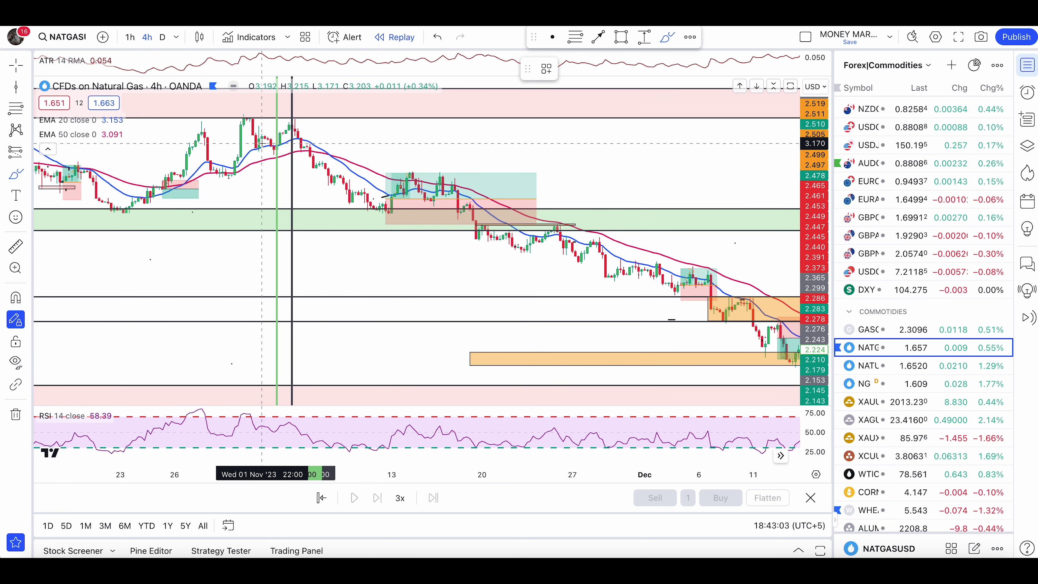
# Step: Sketch the Natural Gas drop into the green zone and a rebound to the pink zone with the Brush, then undo the strokes
pyautogui.moveTo(278, 131)
pyautogui.mouseDown()
pyautogui.moveTo(355, 207)
pyautogui.moveTo(418, 175)
pyautogui.moveTo(454, 106)
pyautogui.moveTo(470, 98)
pyautogui.moveTo(483, 132)
pyautogui.mouseUp()
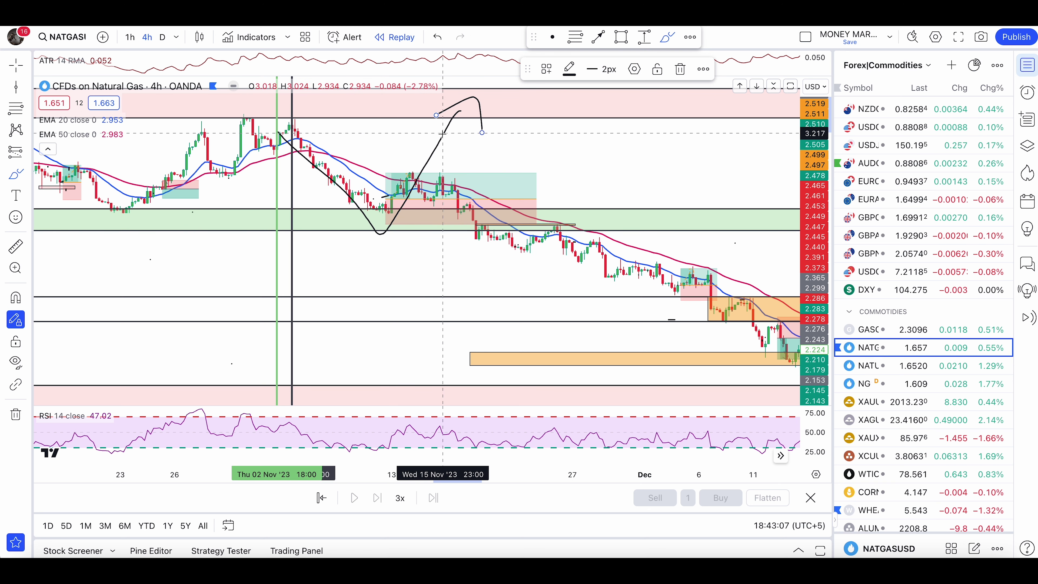
pyautogui.press('z')
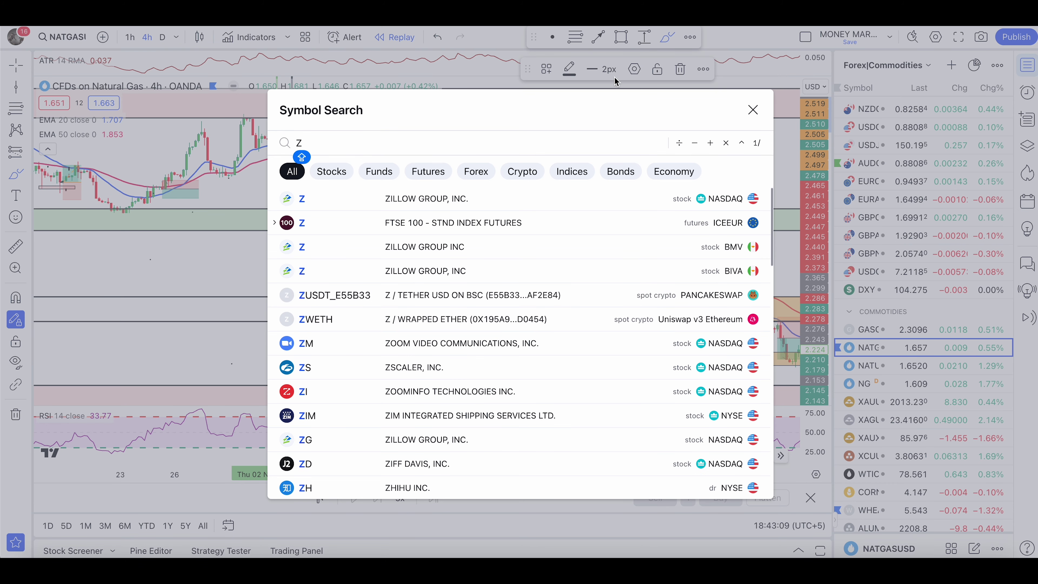
pyautogui.press('Escape')
pyautogui.hotkey('ctrl', 'z')
pyautogui.hotkey('ctrl', 'z')
pyautogui.moveTo(299, 135)
pyautogui.mouseDown()
pyautogui.moveTo(380, 210)
pyautogui.moveTo(403, 189)
pyautogui.moveTo(454, 87)
pyautogui.moveTo(482, 163)
pyautogui.mouseUp()
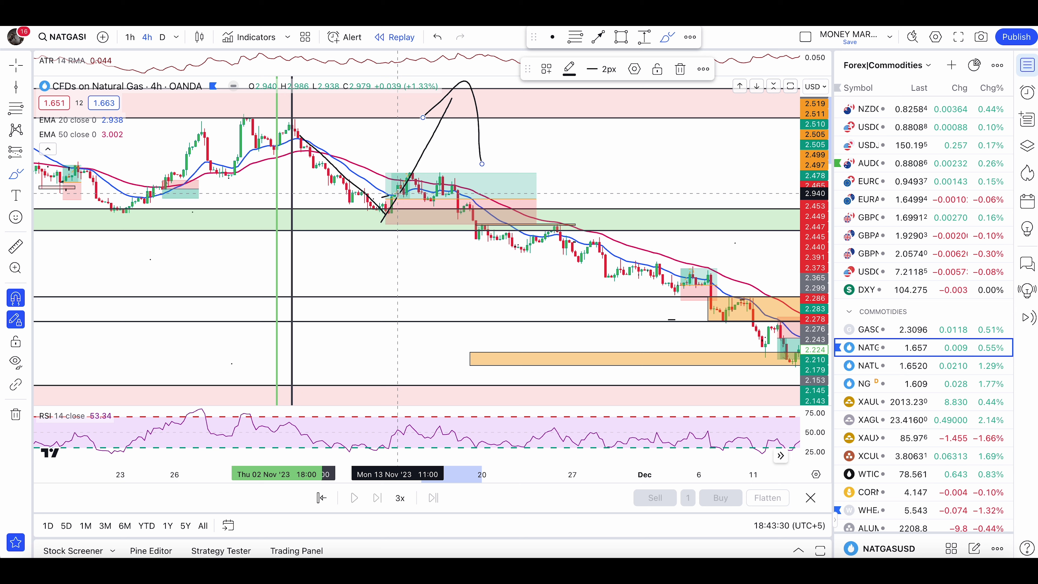
pyautogui.hotkey('ctrl', 'z')
pyautogui.hotkey('ctrl', 'z')
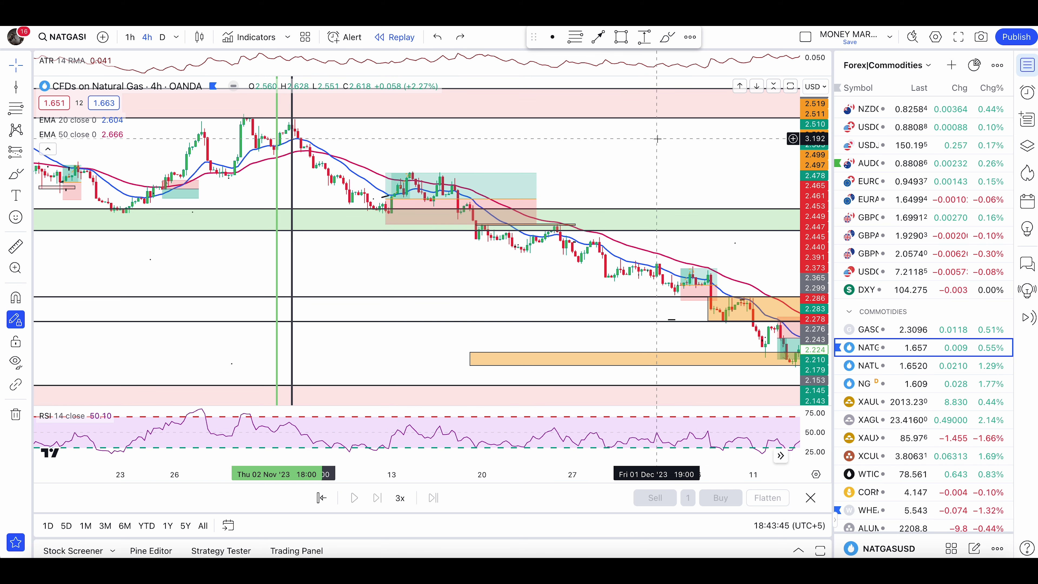
# Step: Mark the Natural Gas rally and the early-November peak at the pink resistance zone with the Brush
pyautogui.moveTo(605, 176); pyautogui.dragTo(710, 210)
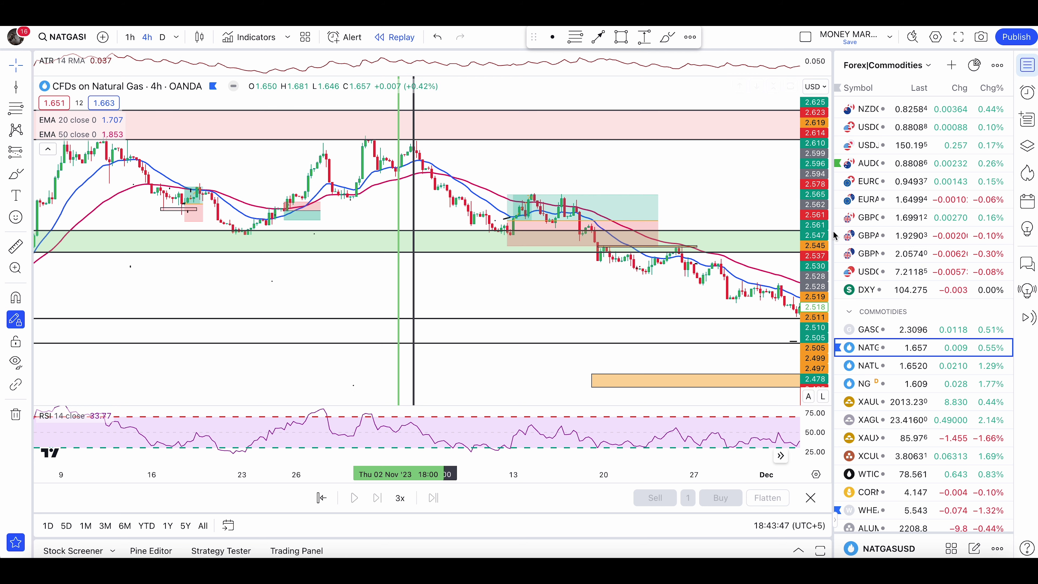
pyautogui.moveTo(821, 279); pyautogui.dragTo(814, 142)
pyautogui.moveTo(663, 141); pyautogui.dragTo(671, 204)
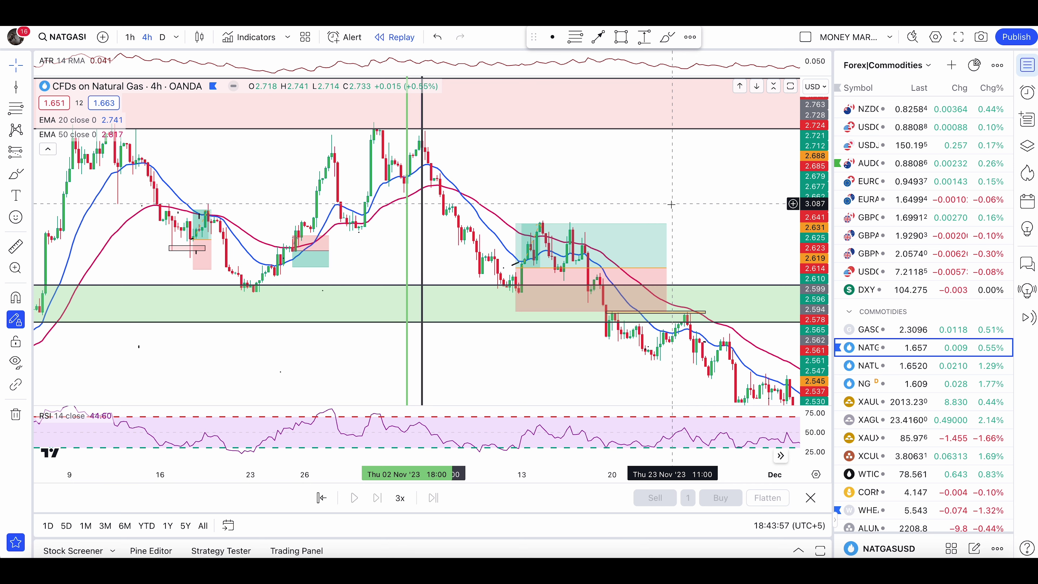
pyautogui.scroll(3, 671, 204)
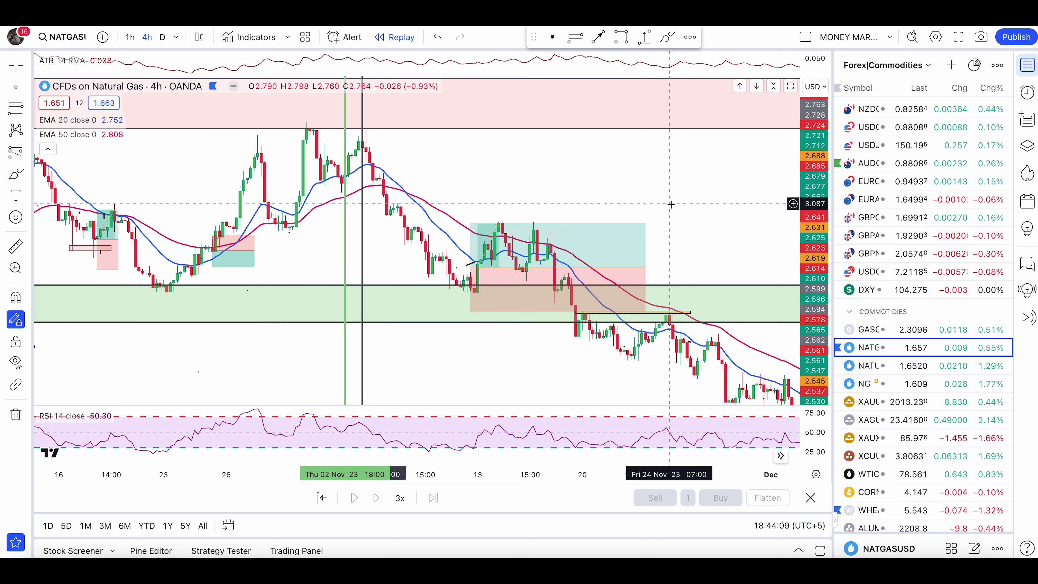
pyautogui.scroll(2, 671, 204)
pyautogui.rightClick(671, 204)
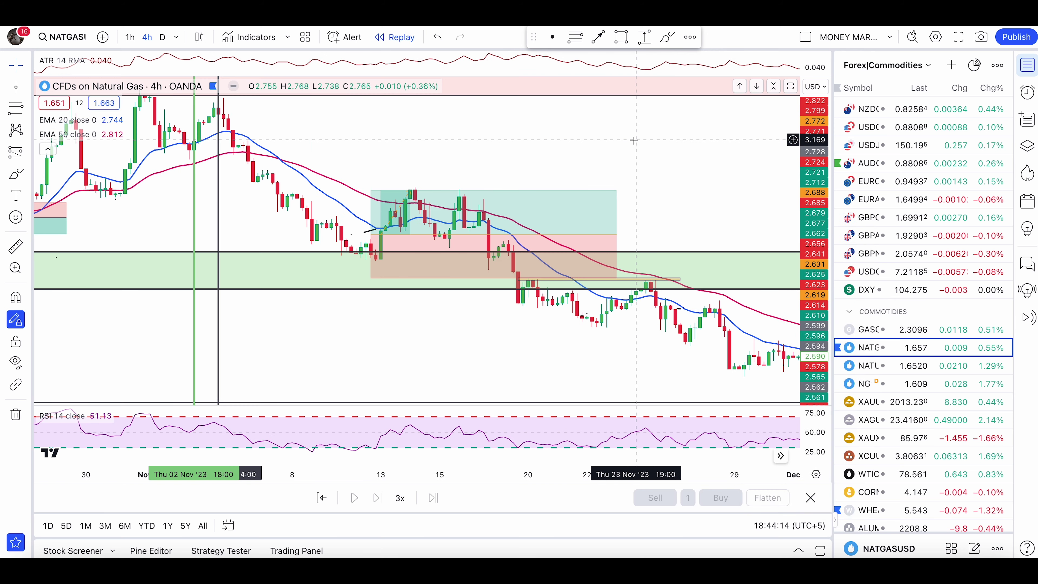
pyautogui.moveTo(633, 142); pyautogui.dragTo(595, 157)
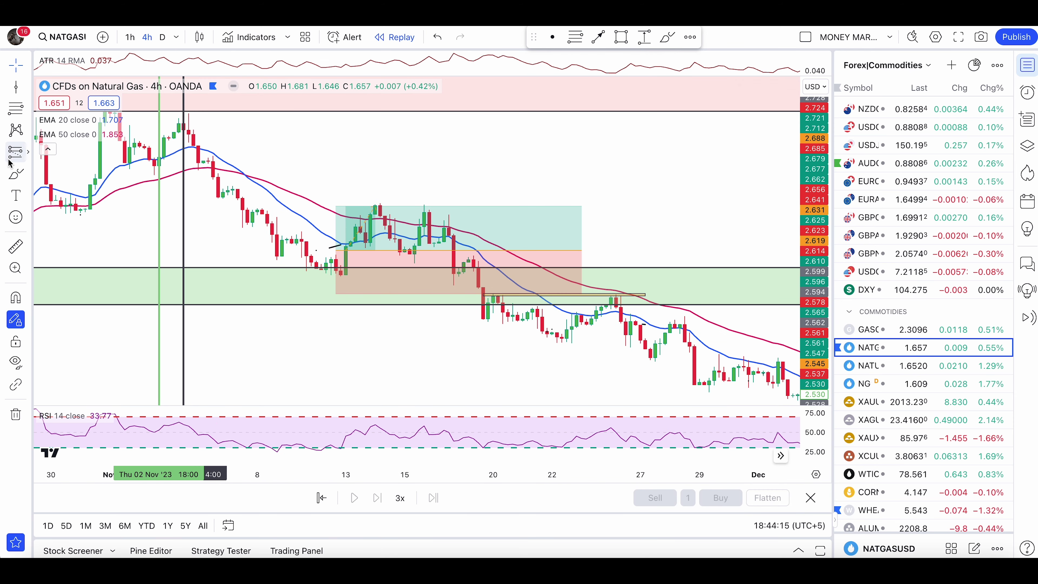
pyautogui.moveTo(194, 100); pyautogui.dragTo(163, 113)
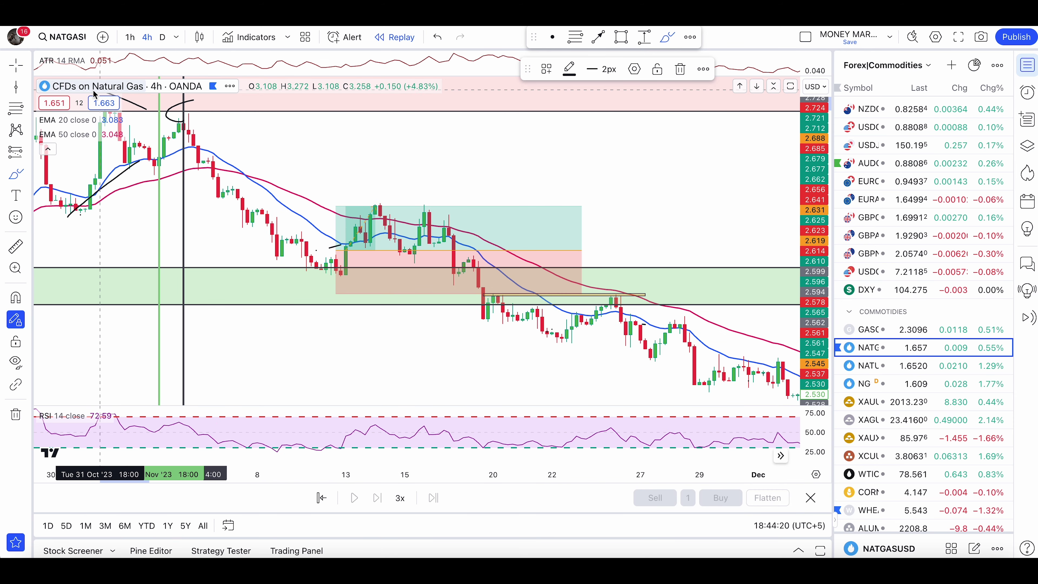
# Step: Undo the last peak stroke, then mark the early-November peak, the drop, the green-zone rebound and the wider downtrend with the Brush
pyautogui.hotkey('ctrl', 'z')
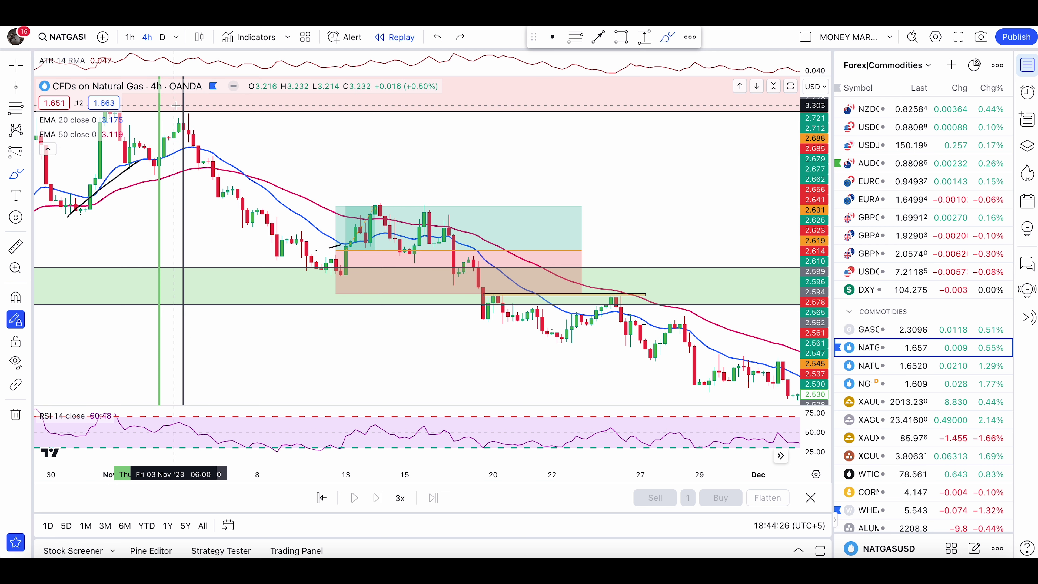
pyautogui.moveTo(188, 113)
pyautogui.mouseDown()
pyautogui.moveTo(171, 117)
pyautogui.moveTo(180, 131)
pyautogui.moveTo(203, 125)
pyautogui.moveTo(182, 125)
pyautogui.moveTo(232, 201)
pyautogui.mouseUp()
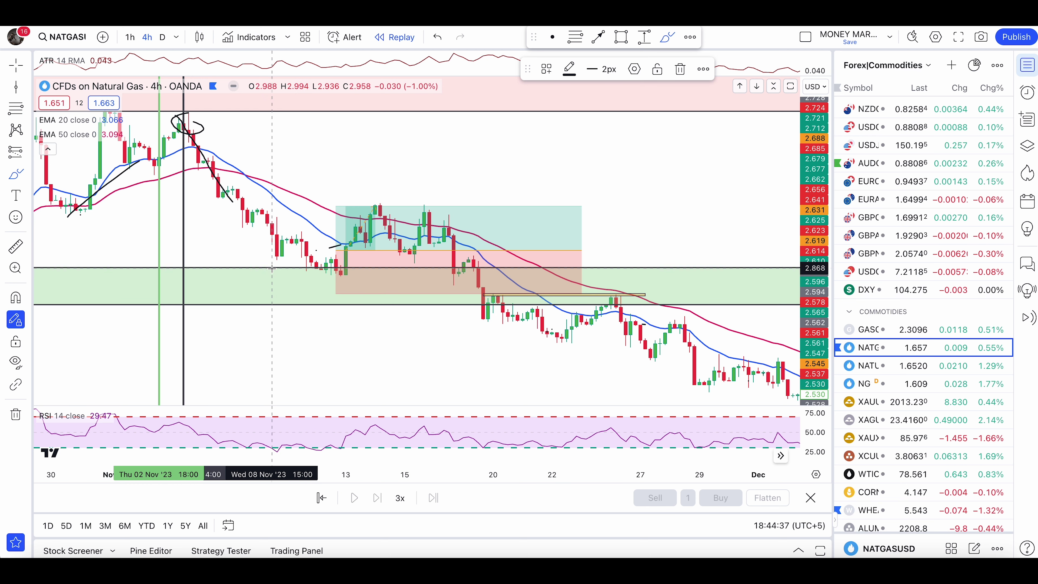
pyautogui.moveTo(275, 269)
pyautogui.mouseDown()
pyautogui.moveTo(326, 296)
pyautogui.moveTo(365, 205)
pyautogui.moveTo(357, 185)
pyautogui.moveTo(365, 194)
pyautogui.mouseUp()
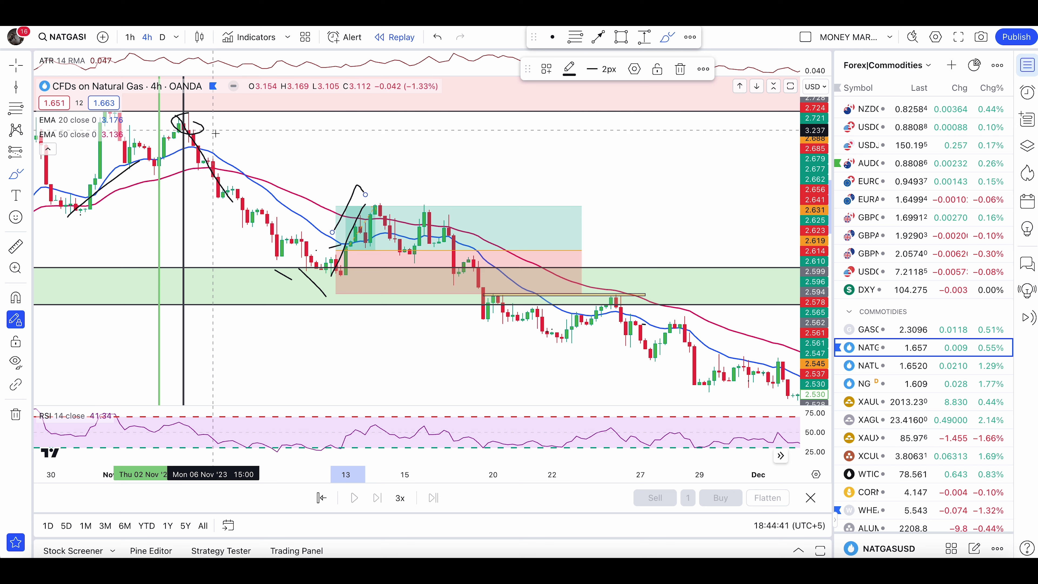
pyautogui.moveTo(208, 102)
pyautogui.mouseDown()
pyautogui.moveTo(183, 104)
pyautogui.moveTo(203, 133)
pyautogui.moveTo(213, 116)
pyautogui.mouseUp()
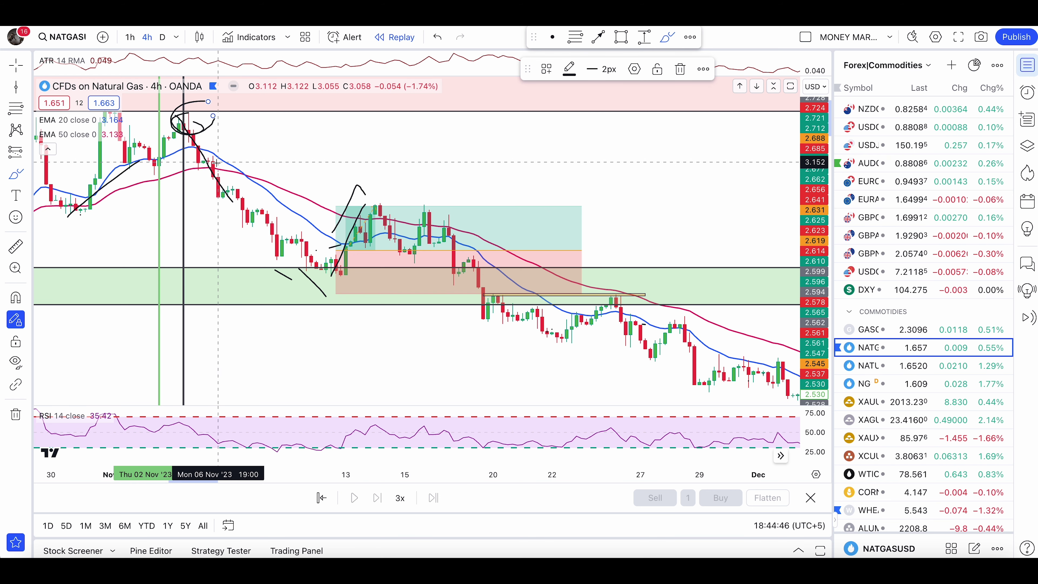
pyautogui.moveTo(213, 163)
pyautogui.mouseDown()
pyautogui.moveTo(204, 164)
pyautogui.moveTo(207, 193)
pyautogui.moveTo(237, 174)
pyautogui.moveTo(221, 161)
pyautogui.mouseUp()
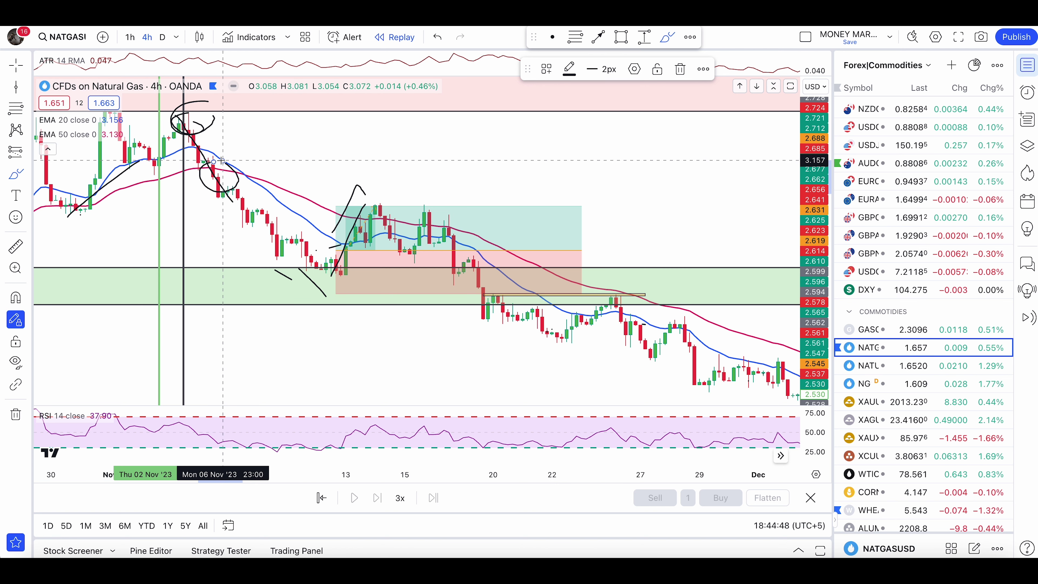
pyautogui.moveTo(267, 130)
pyautogui.mouseDown()
pyautogui.moveTo(266, 148)
pyautogui.moveTo(291, 139)
pyautogui.mouseUp()
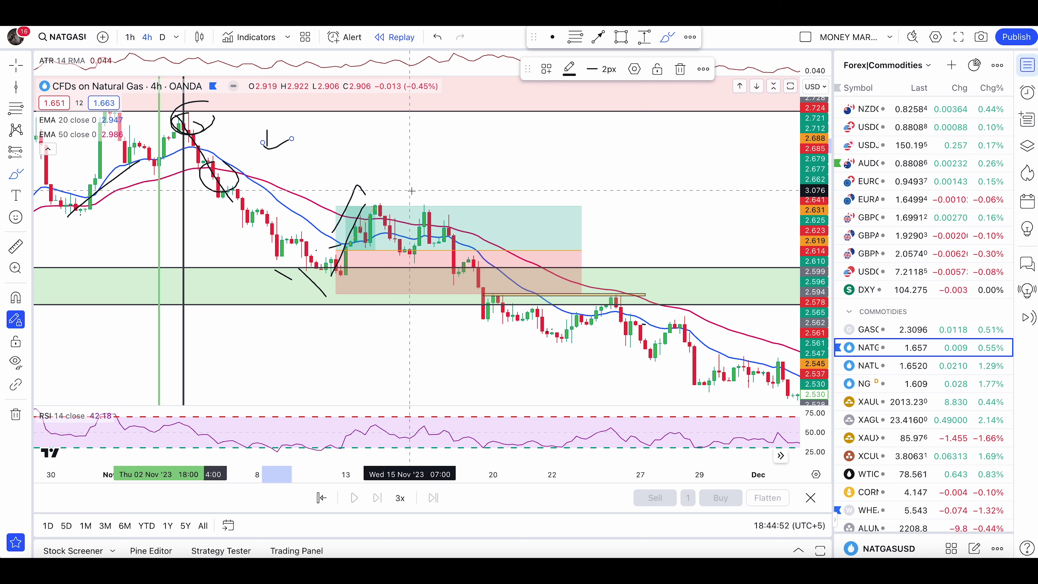
pyautogui.moveTo(341, 194)
pyautogui.mouseDown()
pyautogui.moveTo(616, 228)
pyautogui.moveTo(797, 319)
pyautogui.mouseUp()
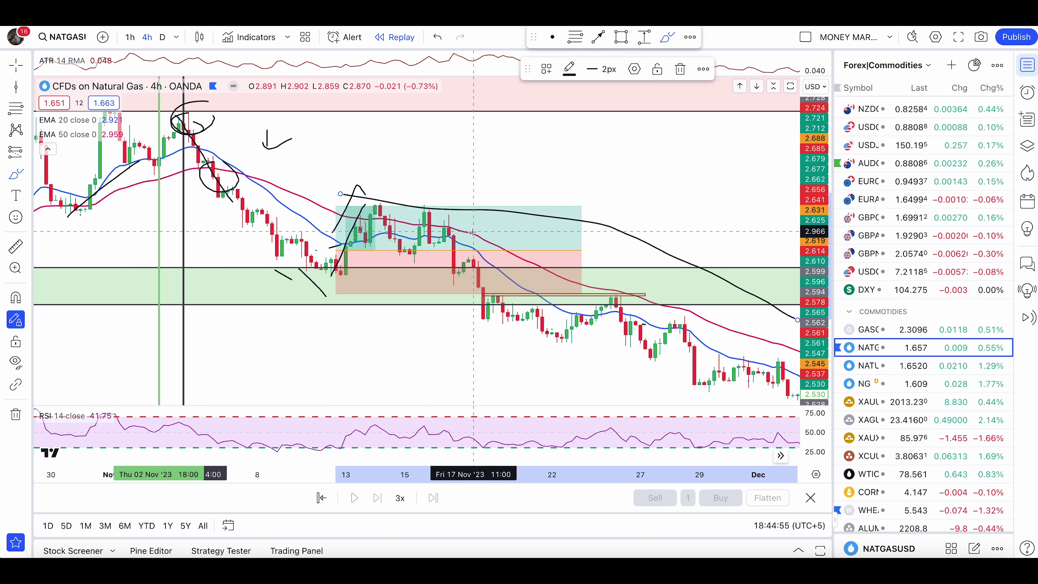
pyautogui.moveTo(657, 185)
pyautogui.mouseDown()
pyautogui.moveTo(672, 188)
pyautogui.moveTo(684, 216)
pyautogui.mouseUp()
# Step: Undo the Brush strokes marking the peak, the drop, the rebound and the downtrend on the Natural Gas chart
pyautogui.hotkey('ctrl', 'z')
pyautogui.hotkey('ctrl', 'z')
pyautogui.hotkey('ctrl', 'z')
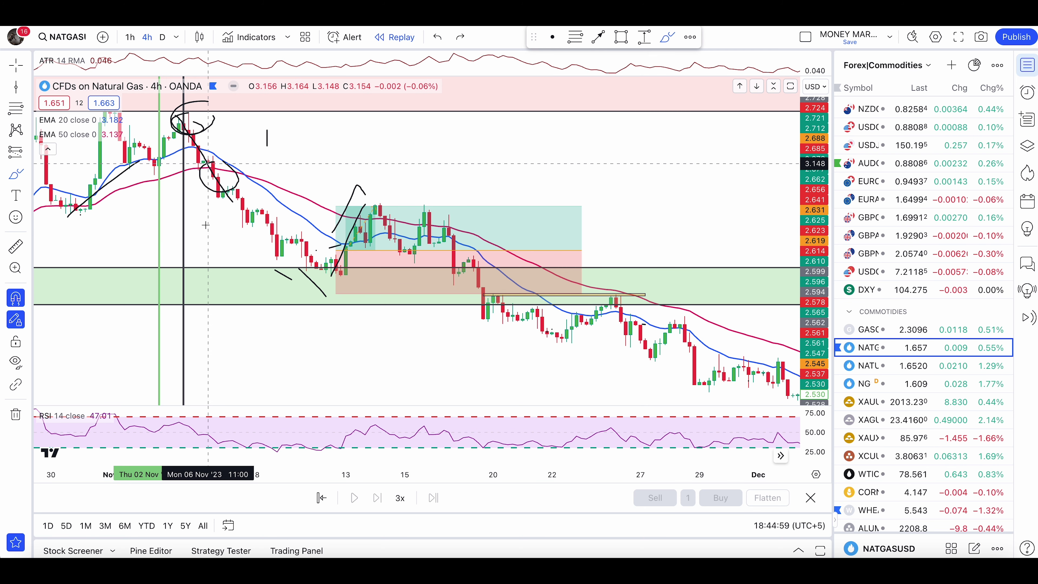
pyautogui.hotkey('ctrl', 'z')
pyautogui.hotkey('ctrl', 'z')
pyautogui.hotkey('ctrl', 'z')
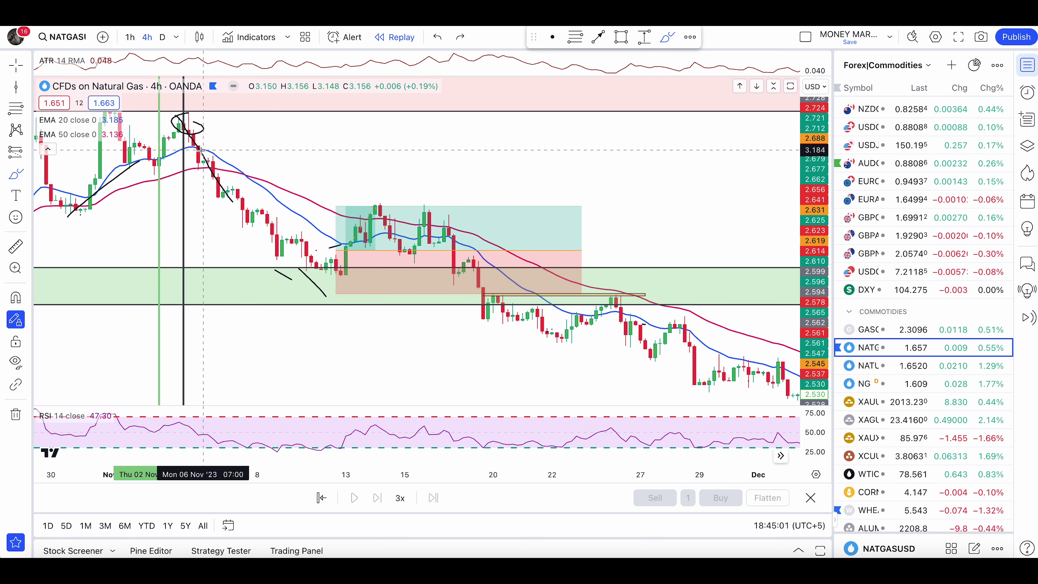
pyautogui.hotkey('ctrl', 'z')
pyautogui.hotkey('ctrl', 'z')
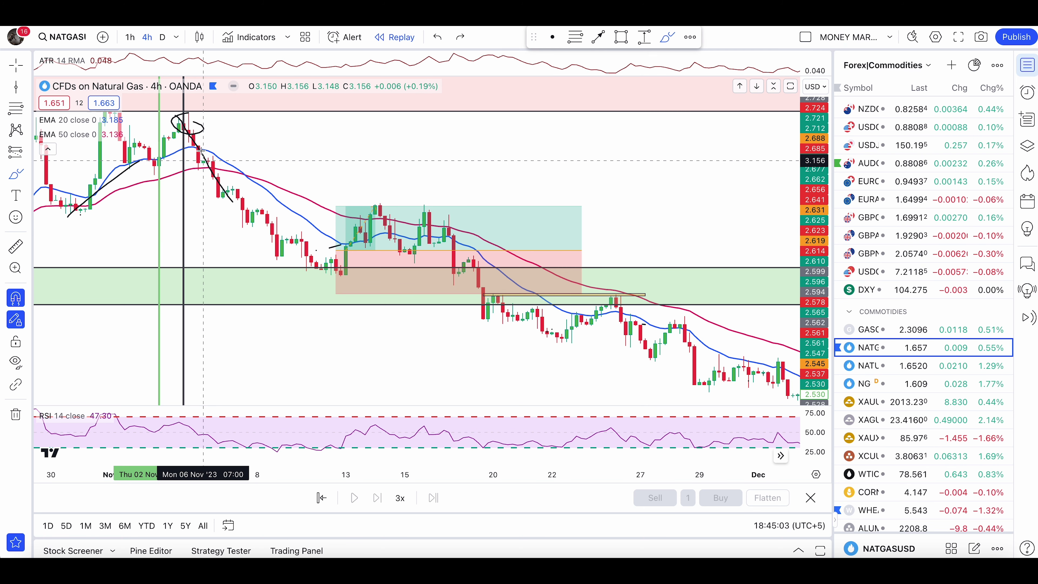
pyautogui.hotkey('ctrl', 'z')
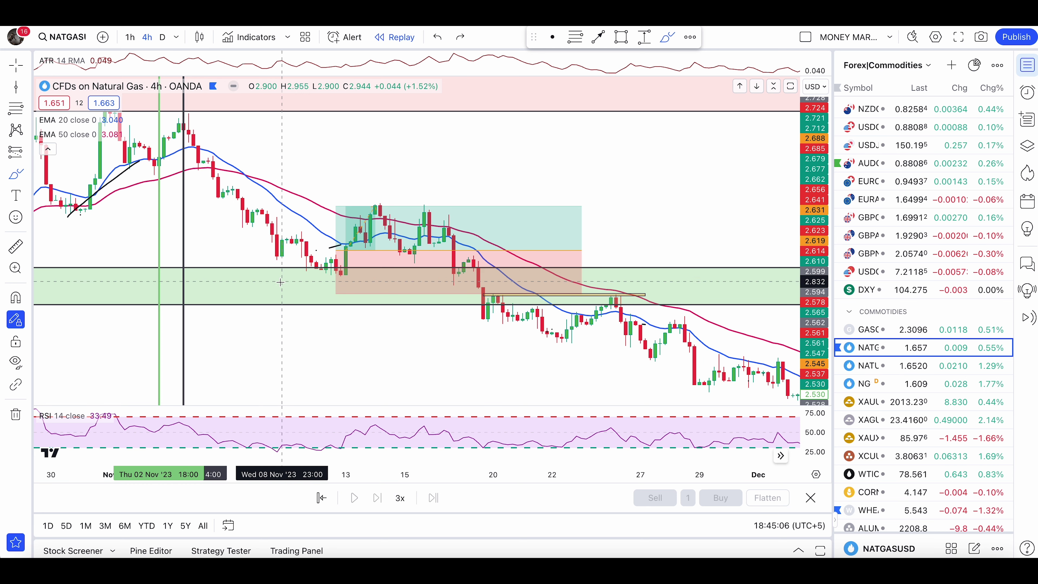
# Step: Sketch an arrow in the green zone and the decline from the peak into it with the Brush, then undo the strokes
pyautogui.moveTo(265, 290); pyautogui.dragTo(355, 282)
pyautogui.moveTo(351, 290); pyautogui.dragTo(345, 295)
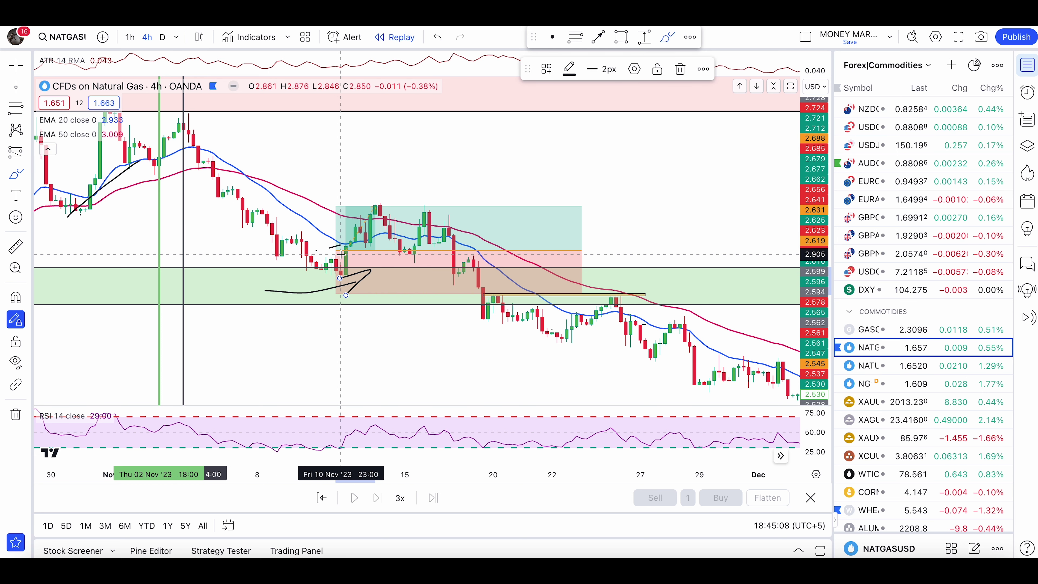
pyautogui.moveTo(354, 230)
pyautogui.mouseDown()
pyautogui.moveTo(314, 235)
pyautogui.moveTo(321, 250)
pyautogui.moveTo(345, 255)
pyautogui.mouseUp()
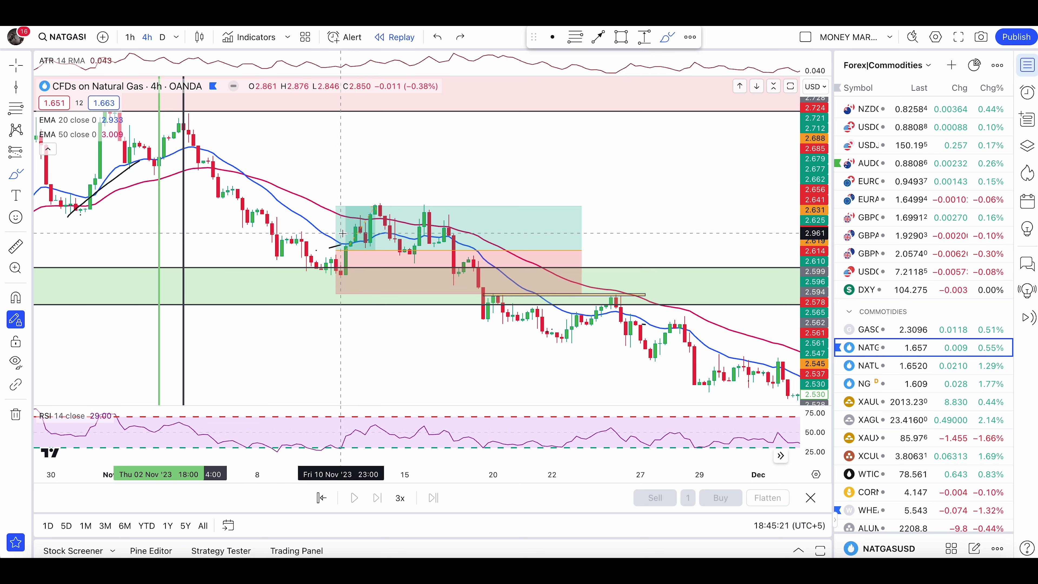
pyautogui.moveTo(174, 110)
pyautogui.mouseDown()
pyautogui.moveTo(192, 139)
pyautogui.moveTo(373, 302)
pyautogui.moveTo(328, 290)
pyautogui.moveTo(332, 298)
pyautogui.moveTo(380, 290)
pyautogui.mouseUp()
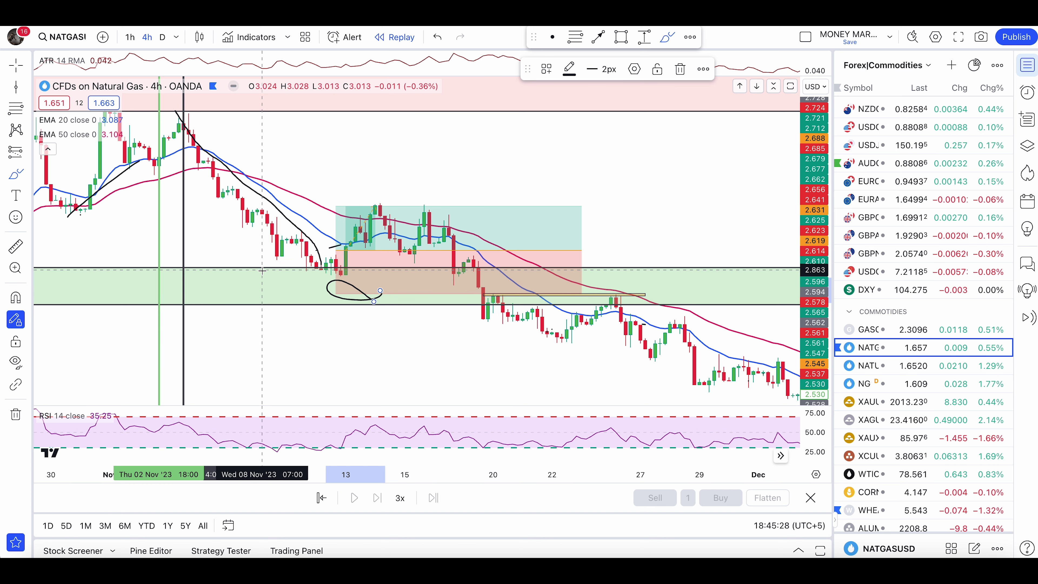
pyautogui.hotkey('ctrl', 'z')
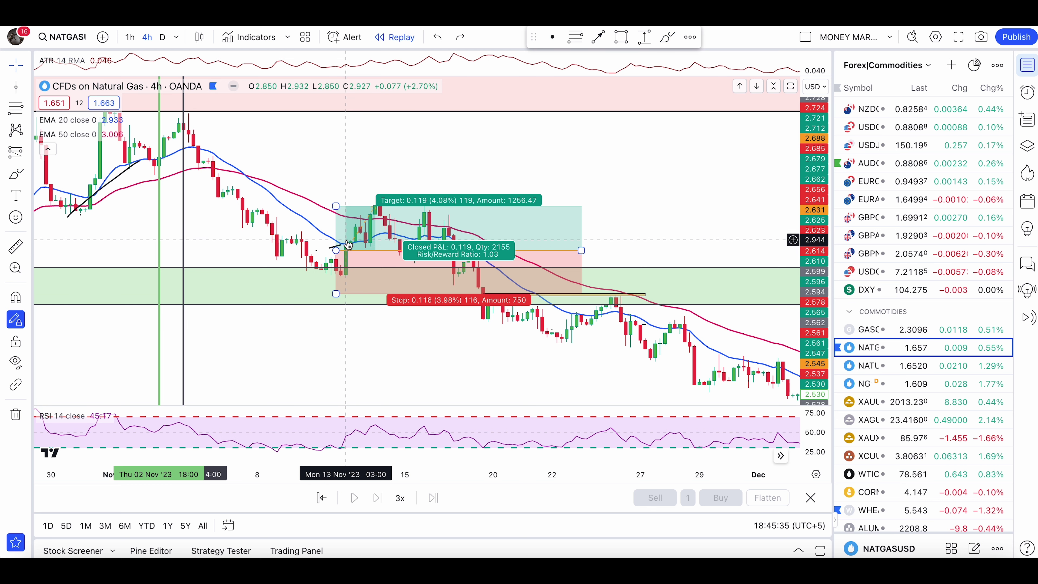
# Step: Remove the long position starting at the 13 November entry, then undo the removal
pyautogui.click(331, 250)
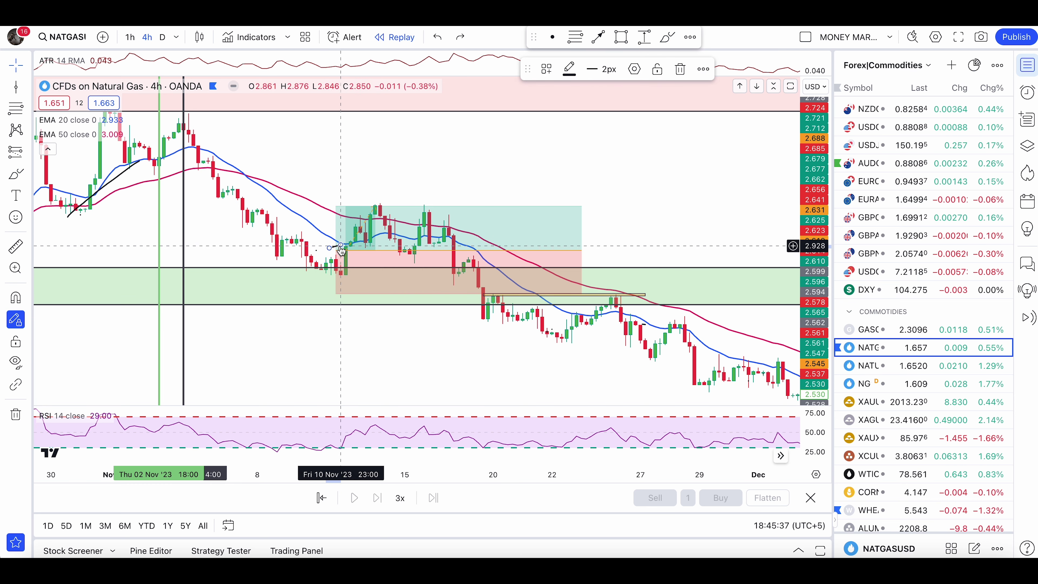
pyautogui.rightClick(343, 268)
pyautogui.click(379, 523)
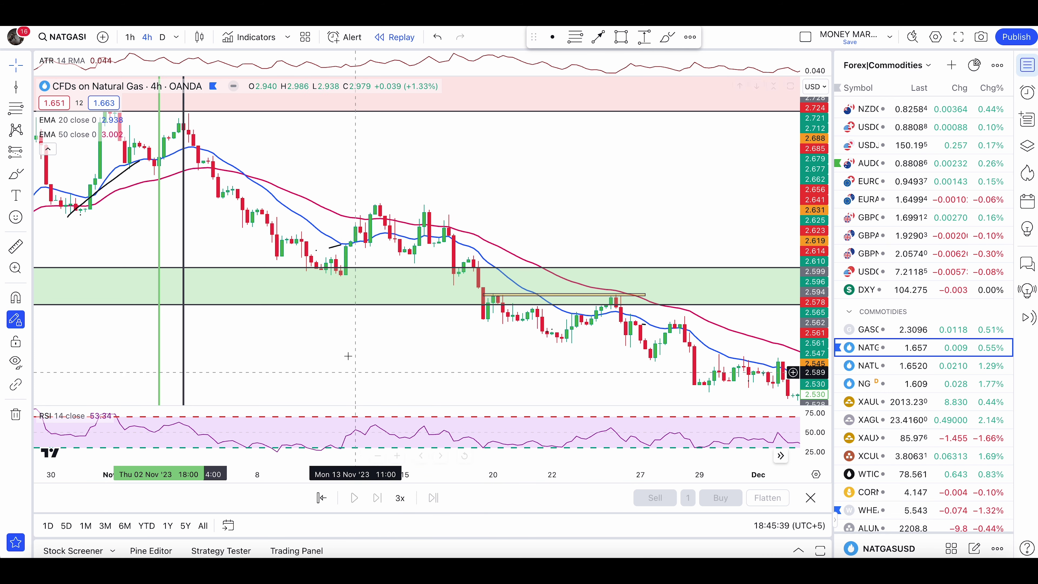
pyautogui.press('super+z')
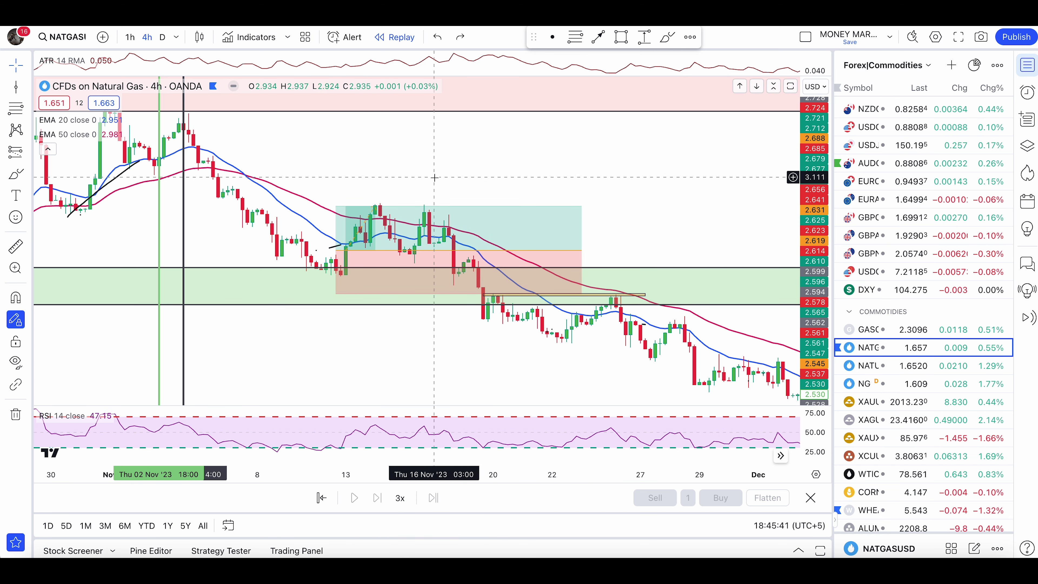
pyautogui.rightClick(433, 179)
pyautogui.click(343, 176)
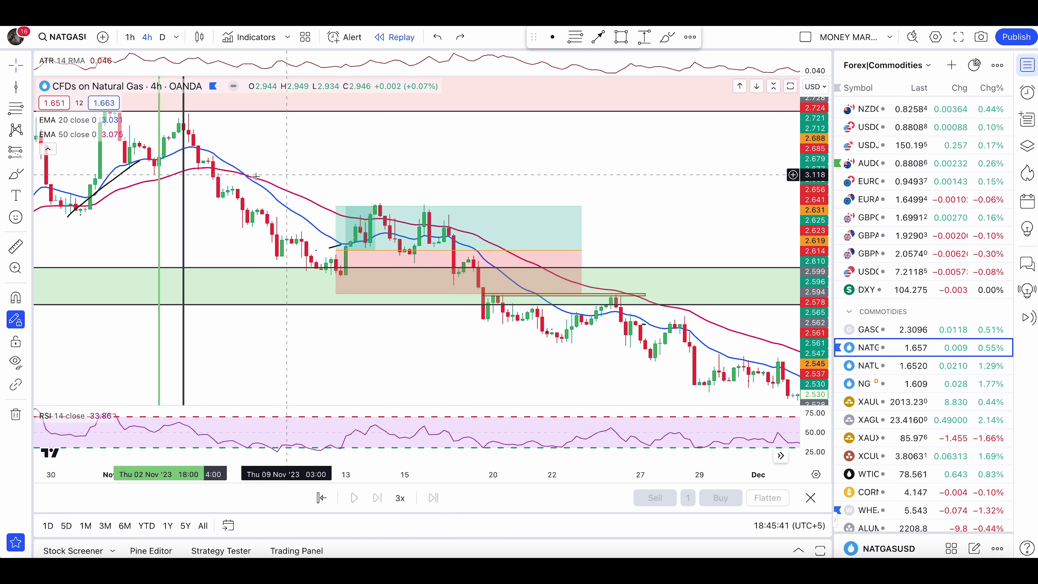
# Step: Draw a curve above the long position and a line along the November decline with the Brush, then undo both
pyautogui.click(15, 182)
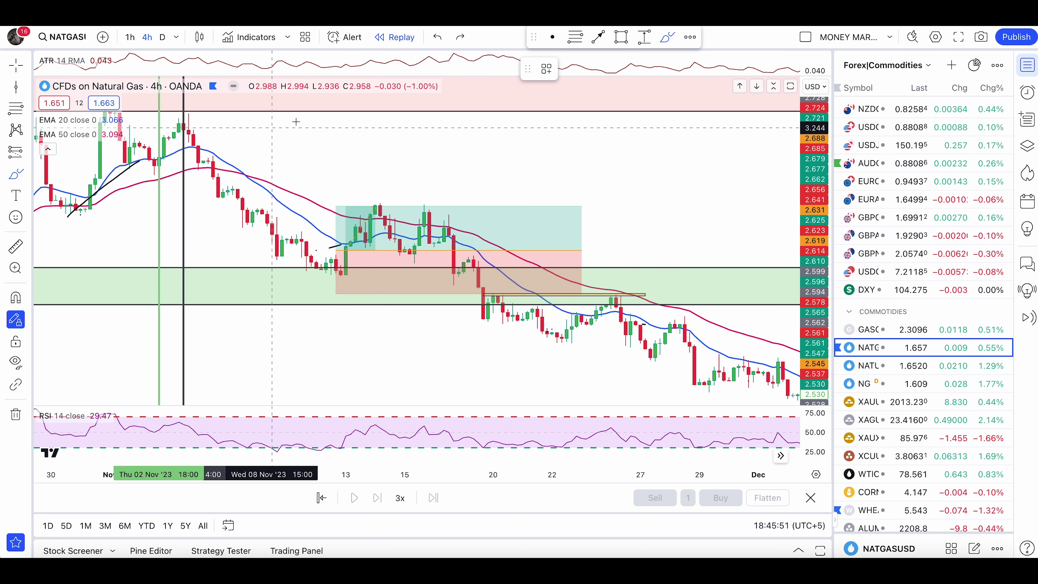
pyautogui.moveTo(289, 179); pyautogui.dragTo(414, 167)
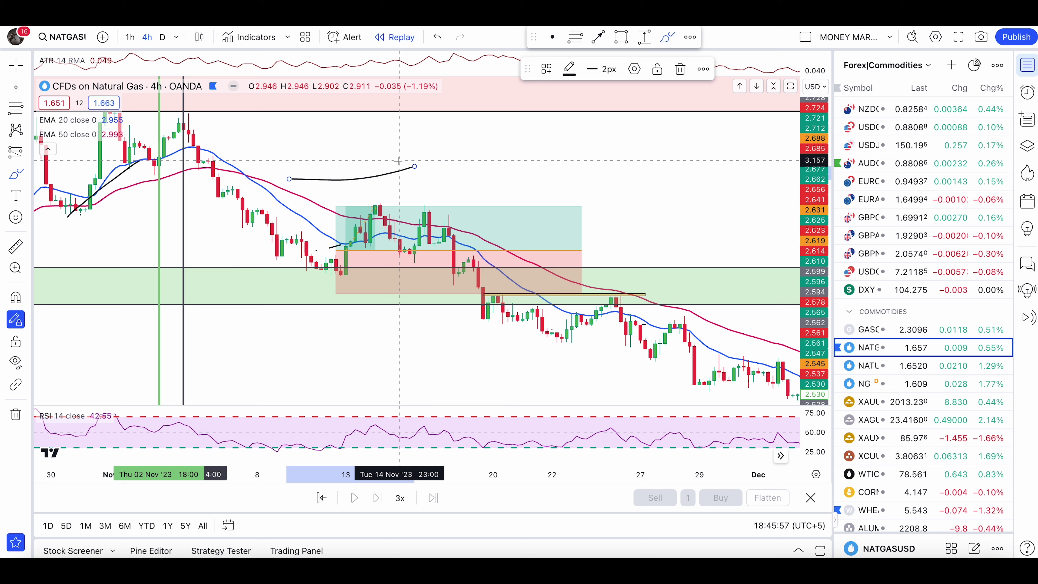
pyautogui.hotkey('ctrl', 'z')
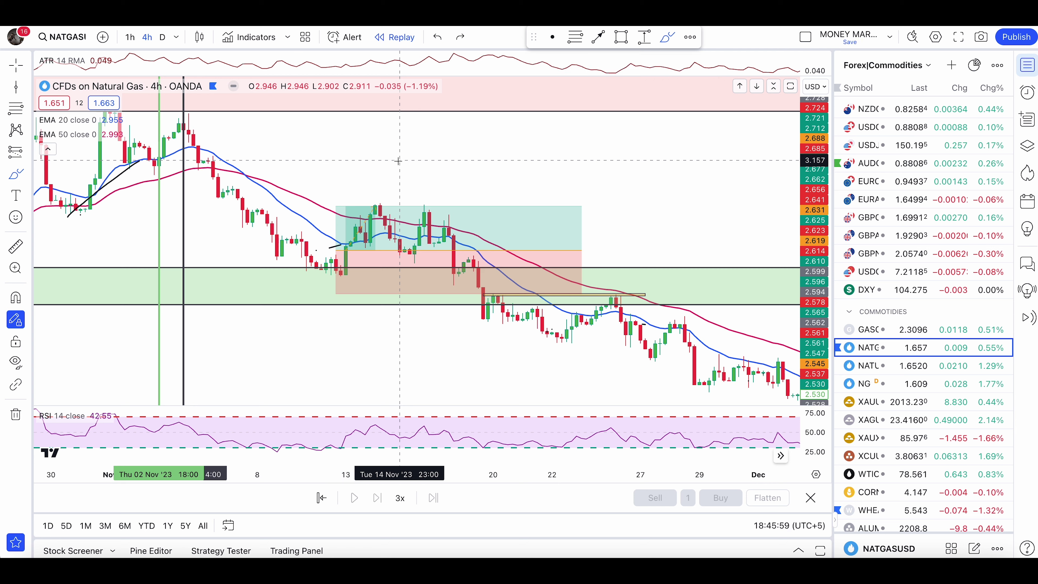
pyautogui.moveTo(158, 131)
pyautogui.mouseDown()
pyautogui.moveTo(333, 269)
pyautogui.moveTo(321, 249)
pyautogui.mouseUp()
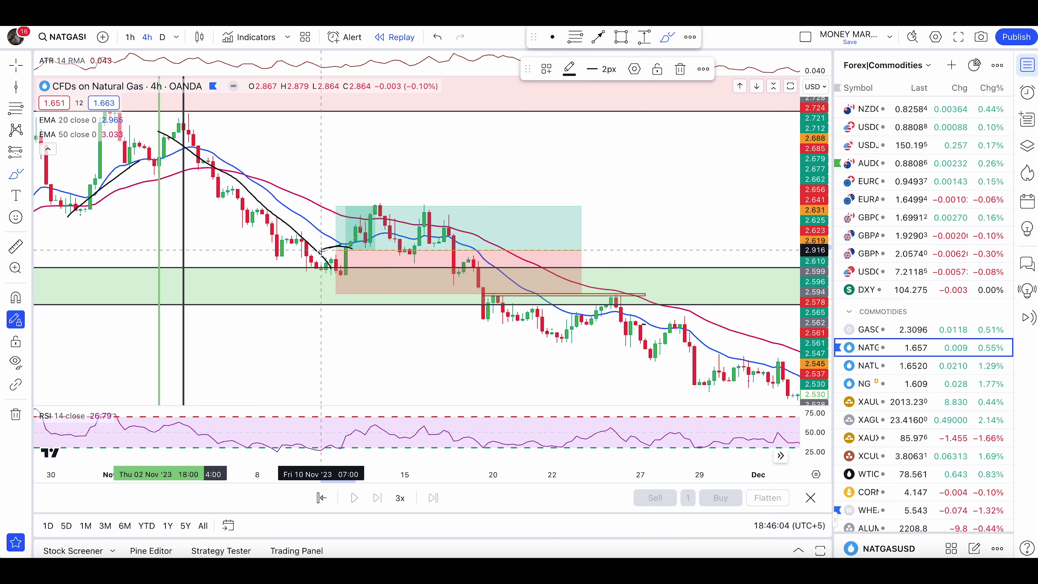
pyautogui.hotkey('ctrl', 'z')
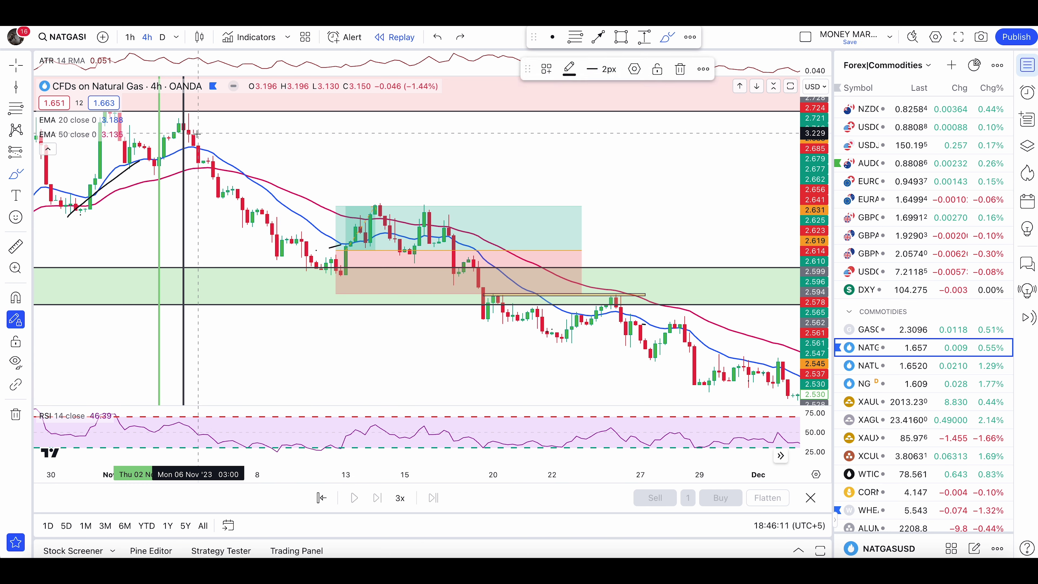
# Step: Trace the decline into the green zone, the rebound and the second drop below the zone with the Brush, then undo the strokes
pyautogui.moveTo(233, 180)
pyautogui.mouseDown()
pyautogui.moveTo(333, 286)
pyautogui.moveTo(390, 211)
pyautogui.moveTo(402, 213)
pyautogui.moveTo(497, 339)
pyautogui.moveTo(521, 353)
pyautogui.mouseUp()
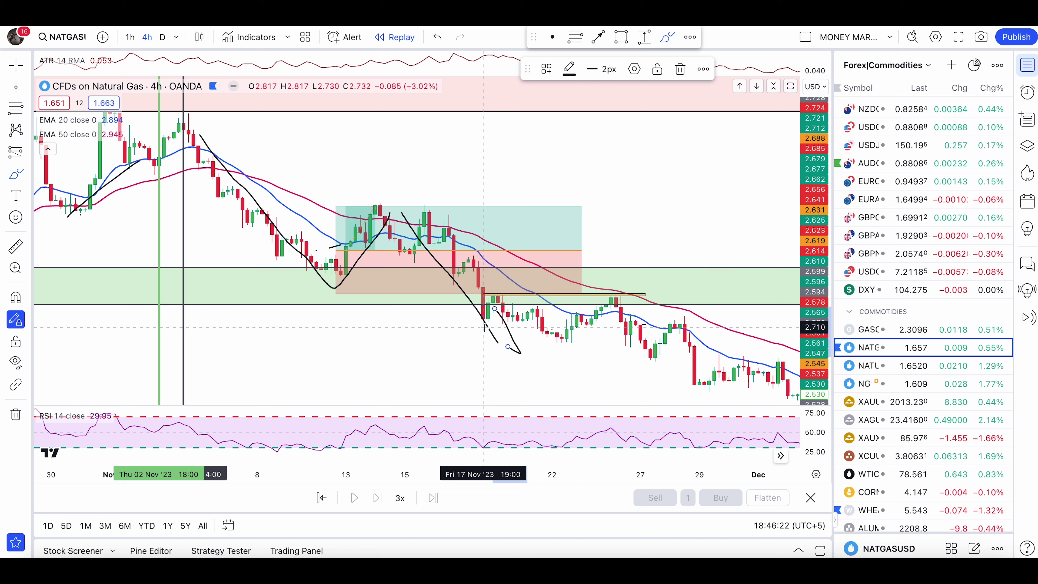
pyautogui.hotkey('ctrl', 'z')
pyautogui.hotkey('ctrl', 'z')
pyautogui.hotkey('ctrl', 'z')
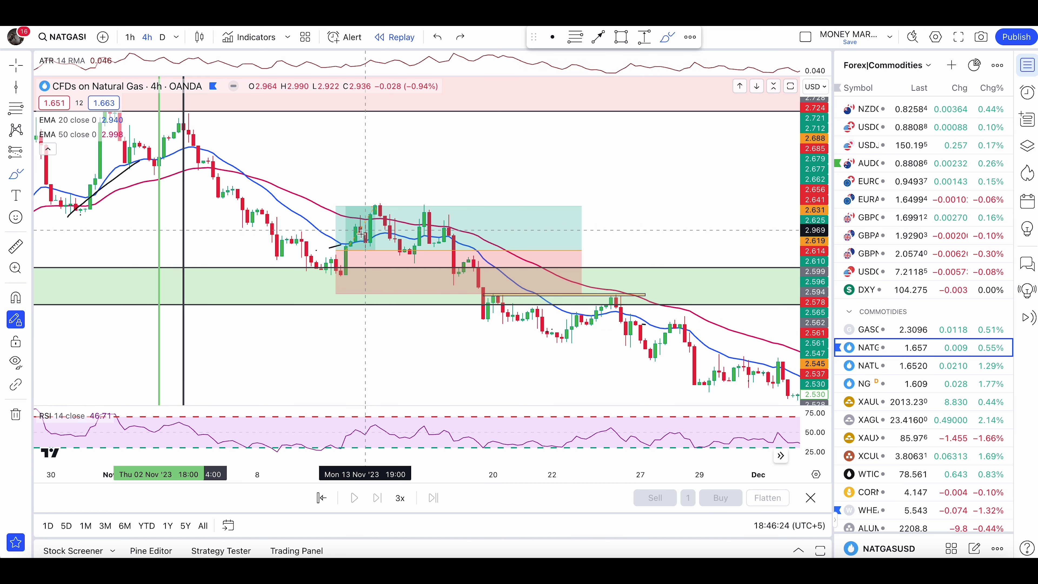
# Step: Circle and clear the candles at the 13 November entry, then sketch a zigzag rally toward the pink resistance zone with the Brush
pyautogui.moveTo(355, 241); pyautogui.dragTo(338, 281)
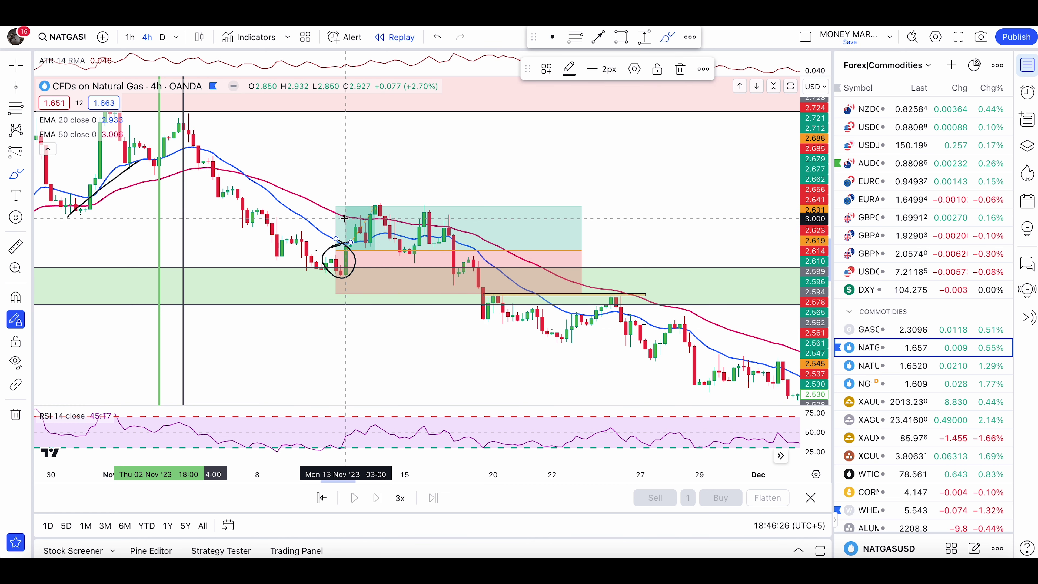
pyautogui.hotkey('ctrl', 'z')
pyautogui.moveTo(360, 240); pyautogui.dragTo(380, 189)
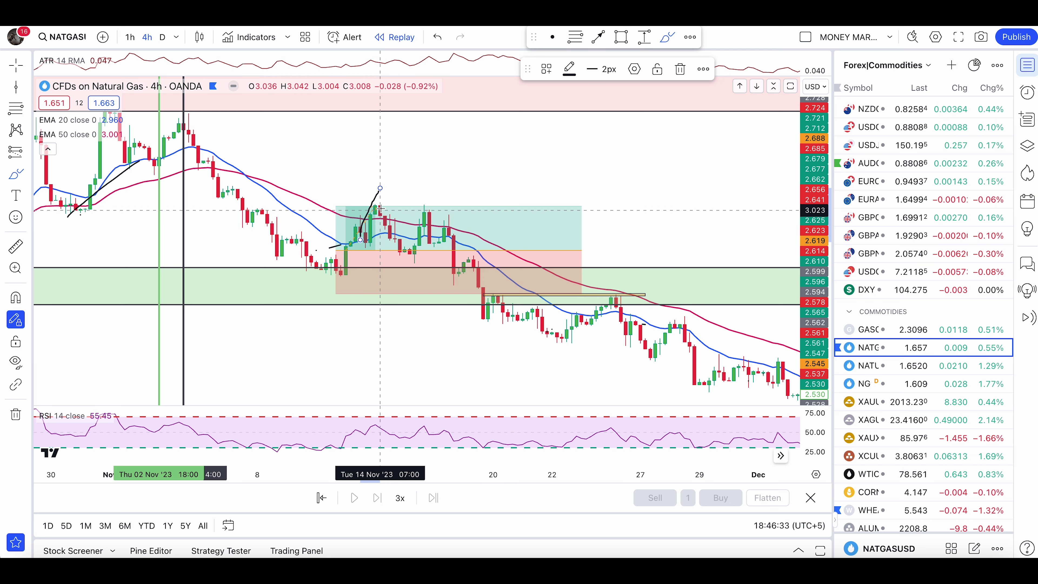
pyautogui.moveTo(382, 186)
pyautogui.mouseDown()
pyautogui.moveTo(401, 216)
pyautogui.moveTo(446, 122)
pyautogui.moveTo(454, 164)
pyautogui.mouseUp()
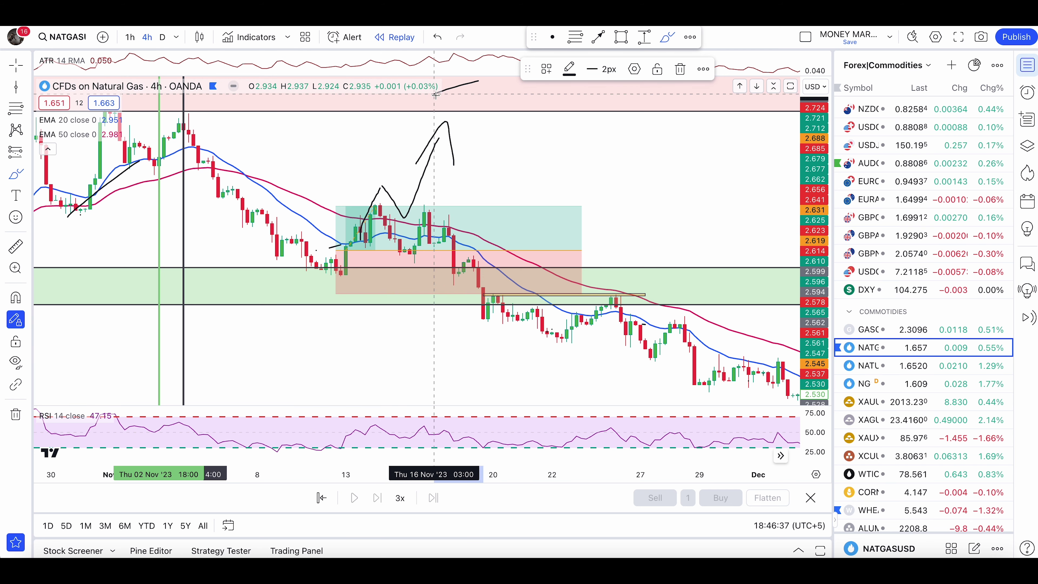
# Step: Undo the sketched zigzag rally along with the older stroke beside the late-October rally
pyautogui.hotkey('ctrl', 'z')
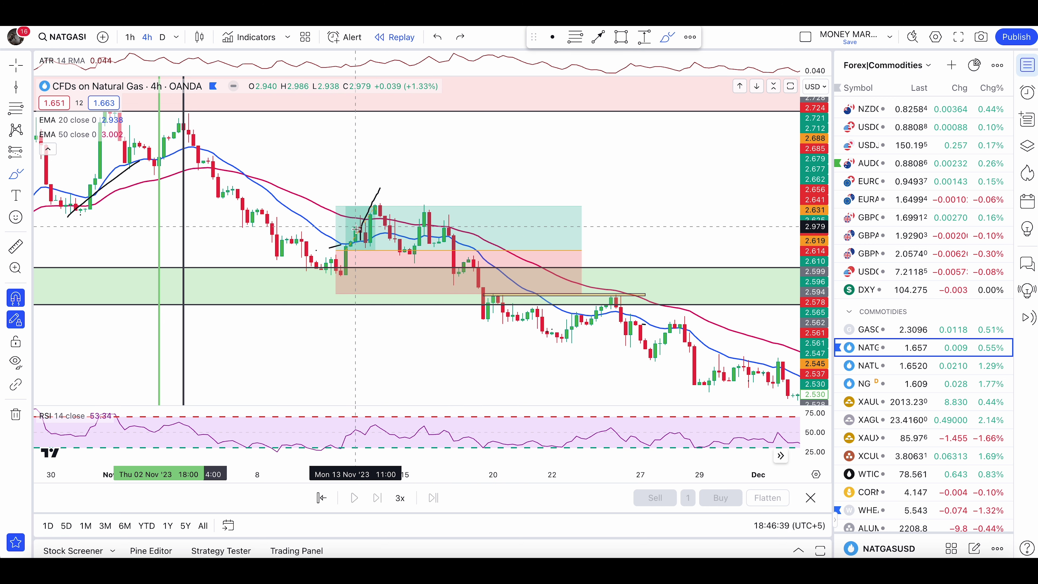
pyautogui.hotkey('ctrl', 'z')
# Step: Mark the pullback from the mid-November high and circle the low at the green zone with the Brush, then undo the strokes
pyautogui.moveTo(366, 227)
pyautogui.mouseDown()
pyautogui.moveTo(375, 199)
pyautogui.moveTo(394, 241)
pyautogui.mouseUp()
pyautogui.hotkey('ctrl', 'z')
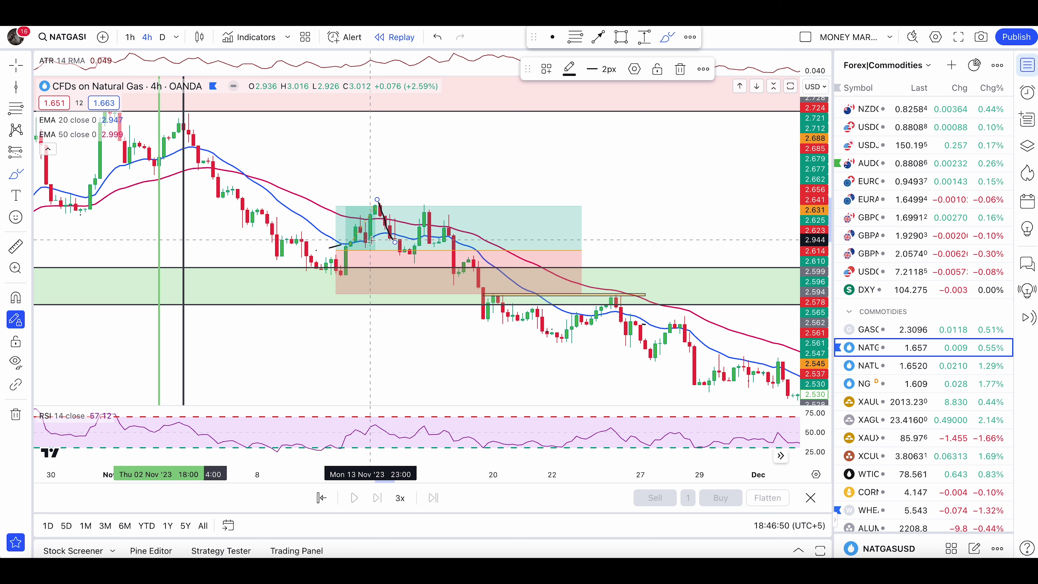
pyautogui.hotkey('ctrl', 'z')
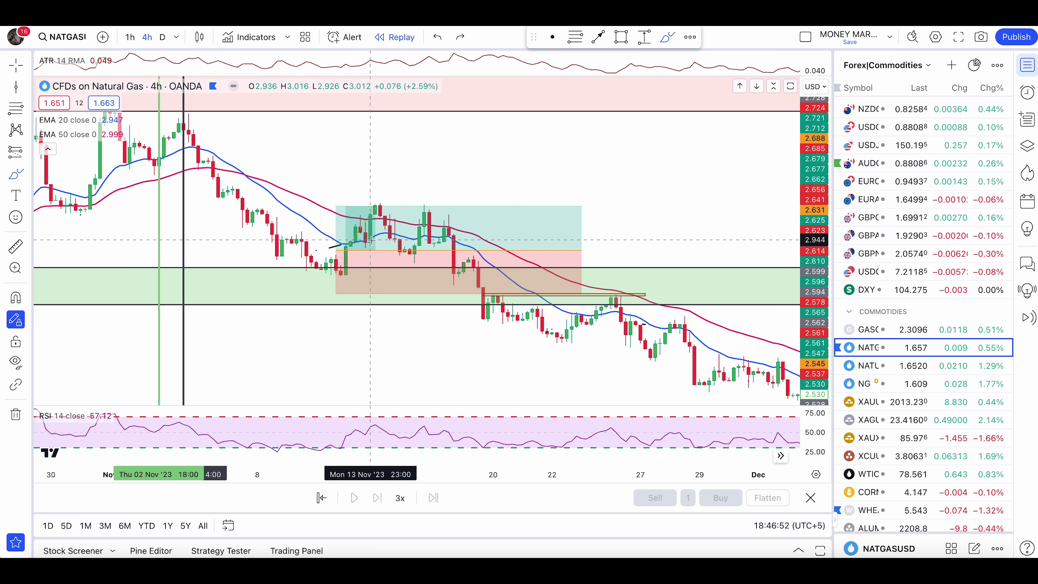
pyautogui.moveTo(376, 208); pyautogui.dragTo(401, 247)
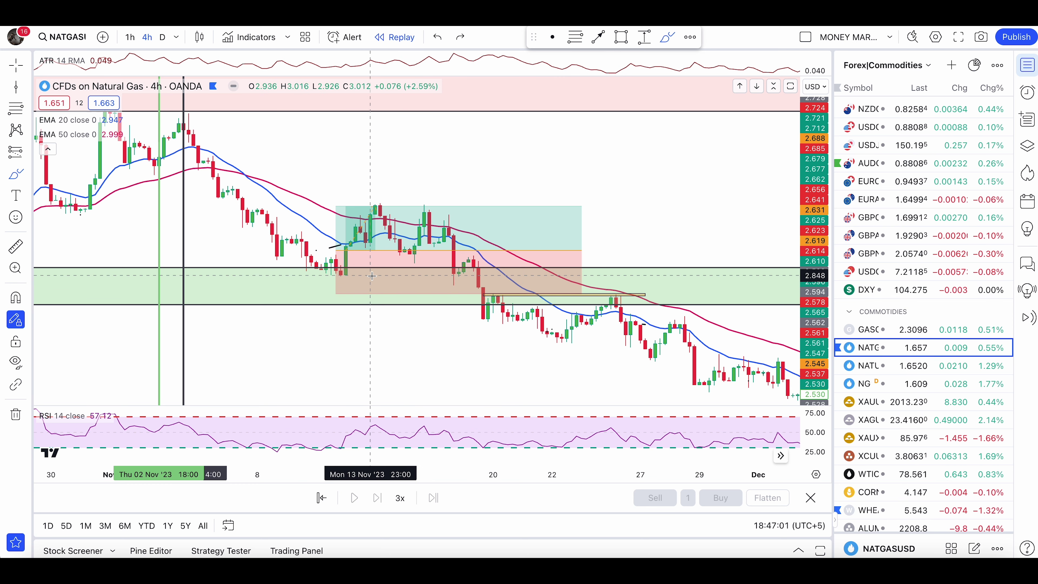
pyautogui.moveTo(361, 274)
pyautogui.mouseDown()
pyautogui.moveTo(319, 279)
pyautogui.moveTo(353, 273)
pyautogui.mouseUp()
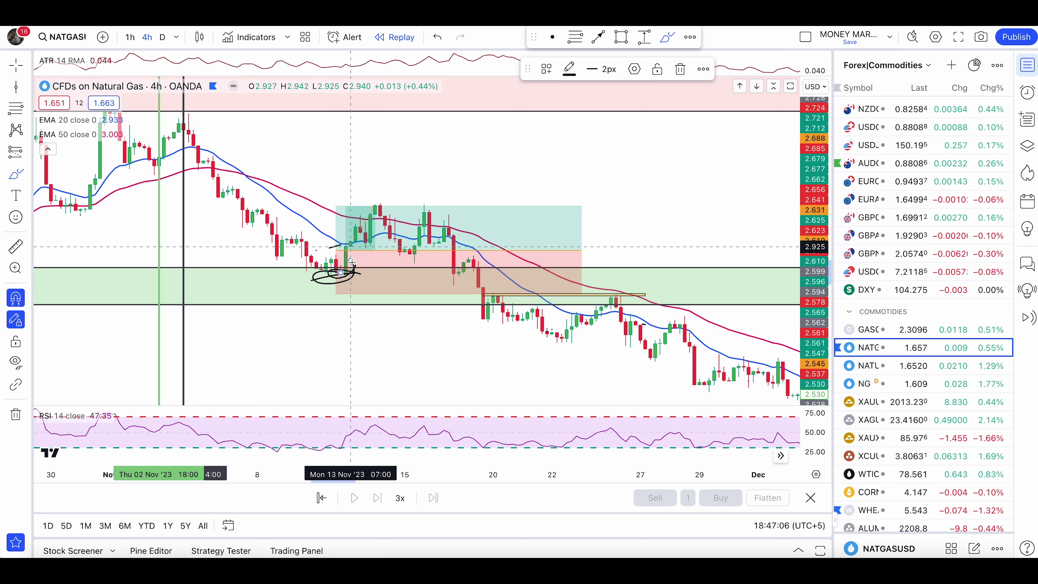
pyautogui.hotkey('ctrl', 'z')
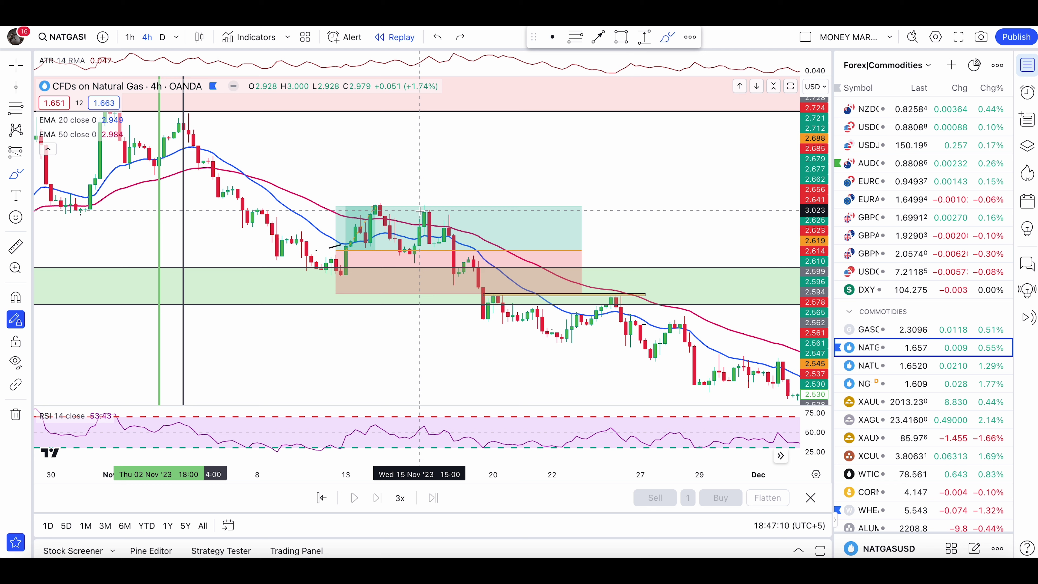
# Step: Mark the mid-November drop, circle both green-zone lows and sketch a rally toward the pink zone with the Brush, then undo the strokes
pyautogui.moveTo(420, 212); pyautogui.dragTo(444, 272)
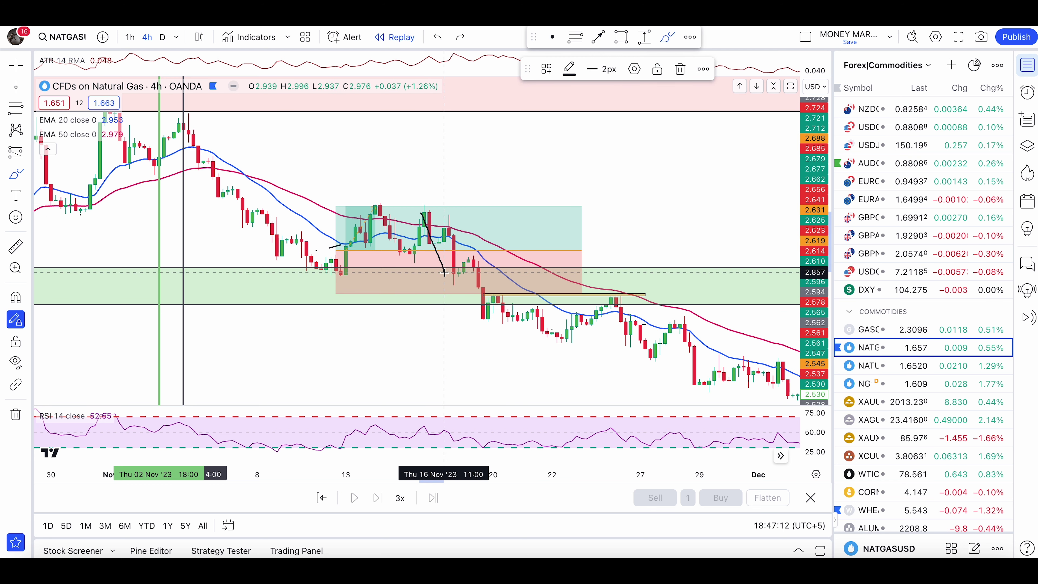
pyautogui.moveTo(356, 267)
pyautogui.mouseDown()
pyautogui.moveTo(322, 272)
pyautogui.moveTo(367, 279)
pyautogui.mouseUp()
pyautogui.moveTo(435, 264)
pyautogui.mouseDown()
pyautogui.moveTo(439, 279)
pyautogui.moveTo(462, 257)
pyautogui.moveTo(537, 133)
pyautogui.mouseUp()
pyautogui.moveTo(493, 199); pyautogui.dragTo(542, 156)
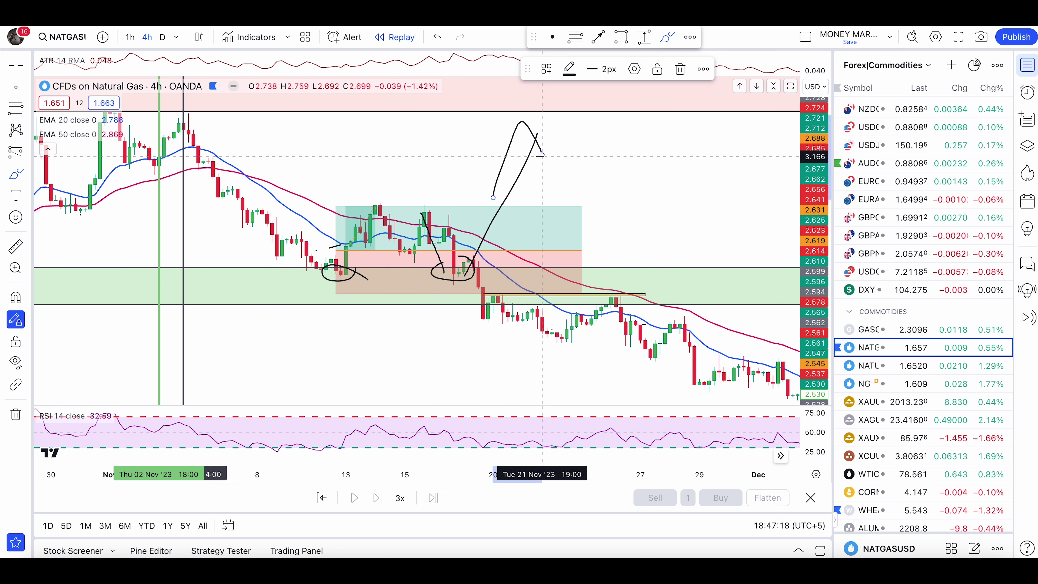
pyautogui.hotkey('ctrl', 'z')
pyautogui.hotkey('ctrl', 'z')
pyautogui.hotkey('ctrl', 'z')
pyautogui.hotkey('ctrl', 'z')
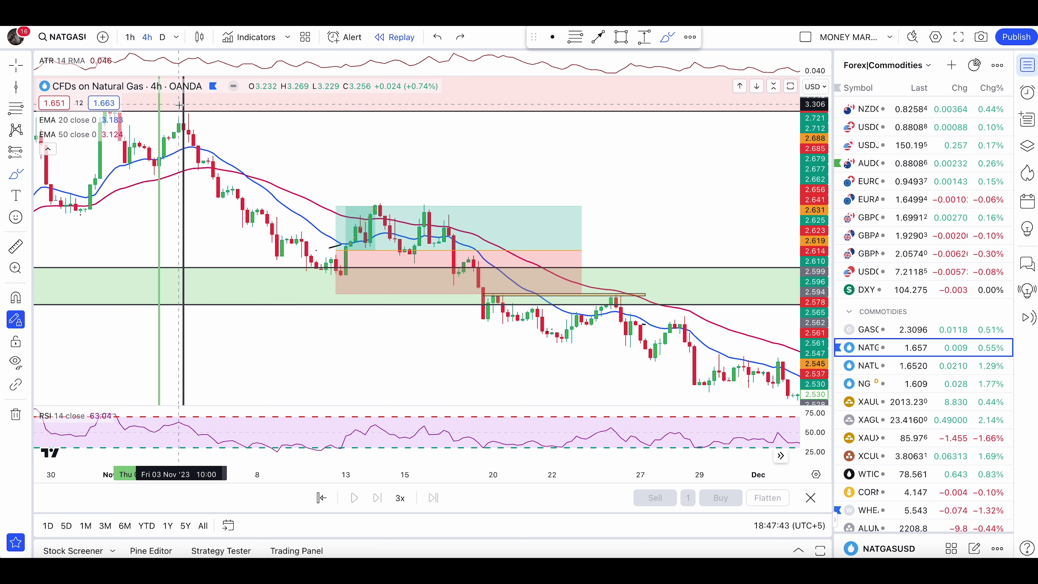
# Step: Trace the decline from the early-November high into the green zone and the rebound with the Brush, then undo the strokes
pyautogui.moveTo(180, 105); pyautogui.dragTo(385, 202)
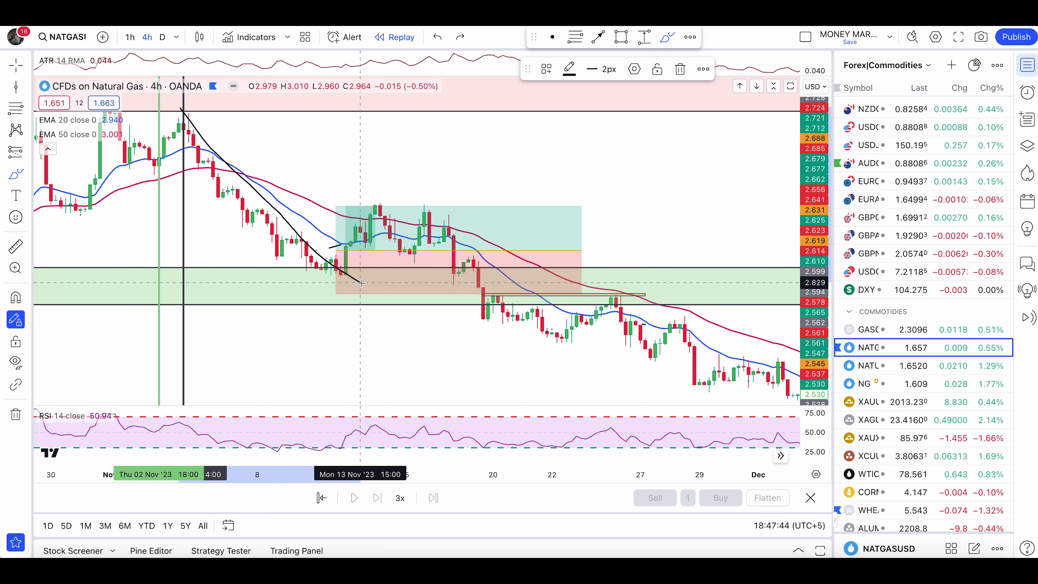
pyautogui.click(370, 221)
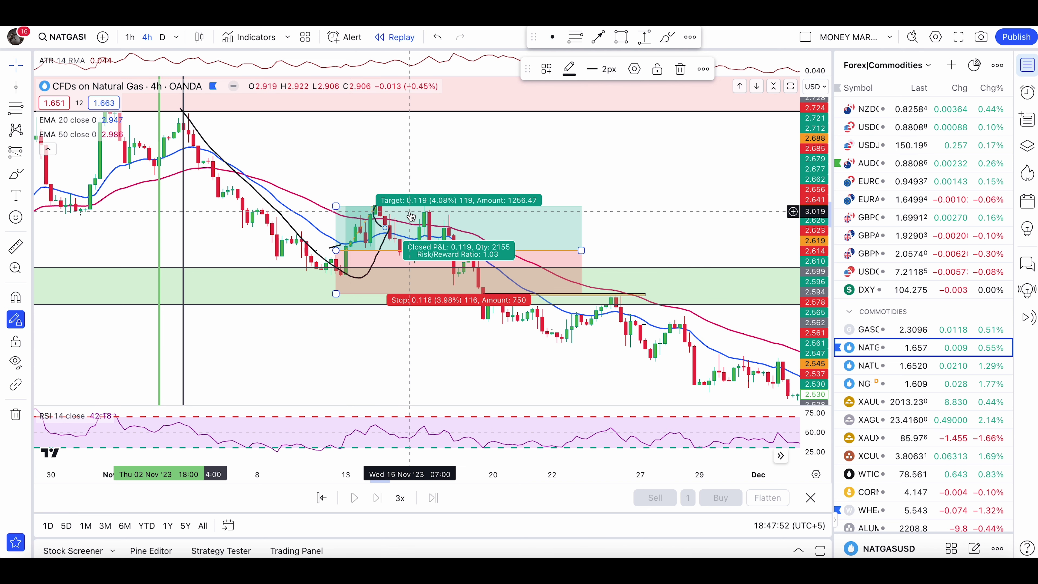
pyautogui.hotkey('ctrl', 'z')
pyautogui.hotkey('ctrl', 'z')
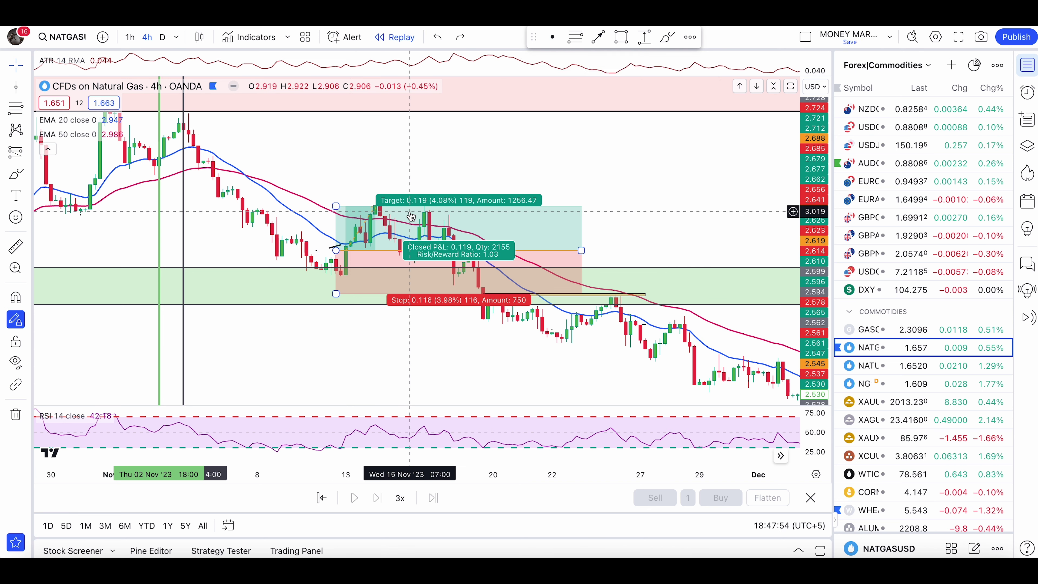
# Step: Draw Brush strokes along the drop from the first mid-November peak and at the 13 November low, then undo them
pyautogui.click(16, 174)
pyautogui.moveTo(346, 271)
pyautogui.mouseDown()
pyautogui.moveTo(373, 198)
pyautogui.moveTo(406, 222)
pyautogui.moveTo(453, 289)
pyautogui.mouseUp()
pyautogui.hotkey('ctrl', 'z')
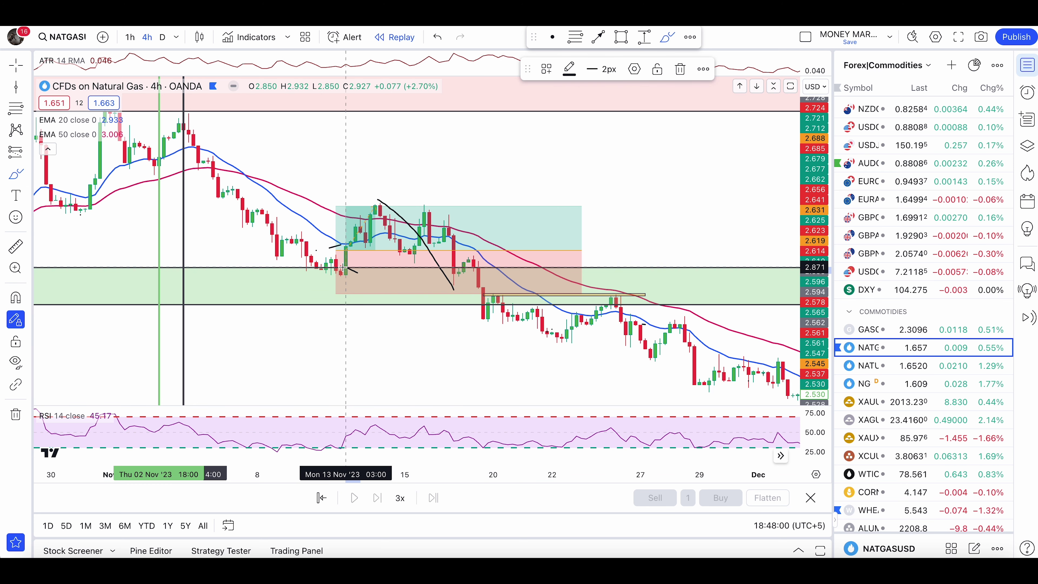
pyautogui.moveTo(360, 260)
pyautogui.mouseDown()
pyautogui.moveTo(349, 282)
pyautogui.moveTo(357, 272)
pyautogui.mouseUp()
pyautogui.hotkey('ctrl', 'z')
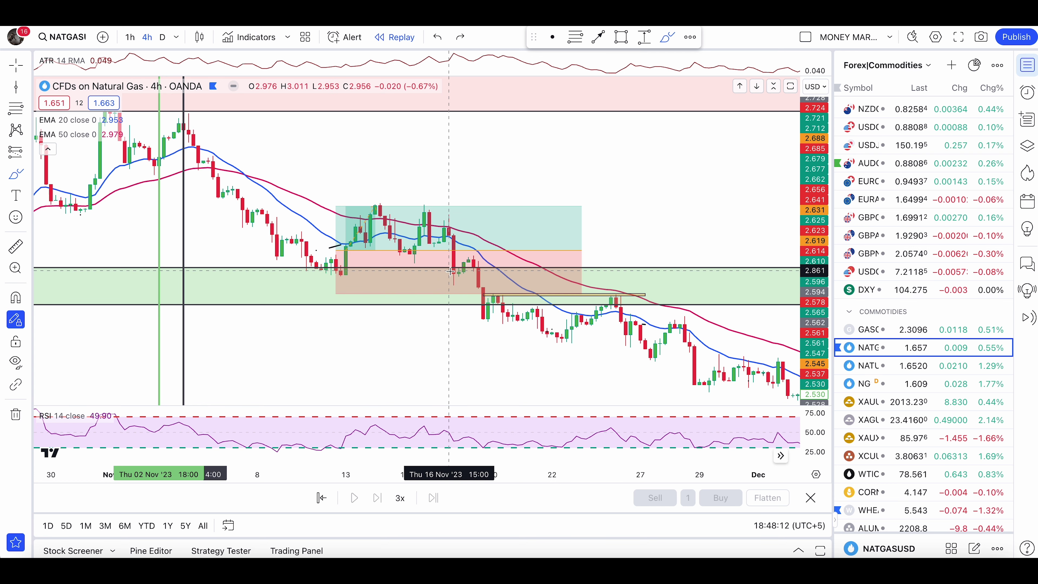
# Step: Circle the 16 November low in the green zone and underline the candles there with the Brush, then undo both strokes
pyautogui.moveTo(450, 271)
pyautogui.mouseDown()
pyautogui.moveTo(450, 282)
pyautogui.moveTo(473, 259)
pyautogui.mouseUp()
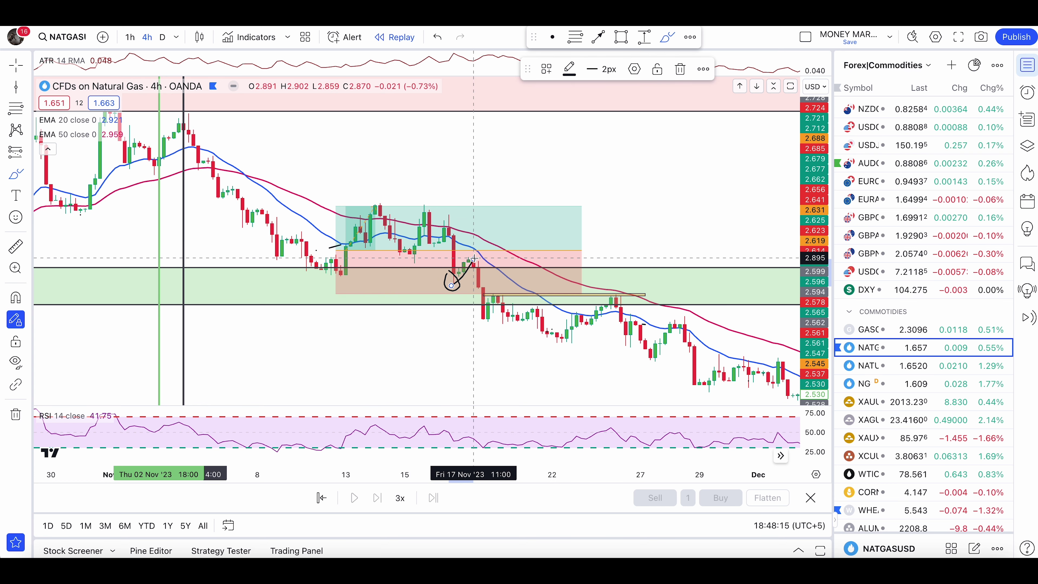
pyautogui.hotkey('ctrl', 'z')
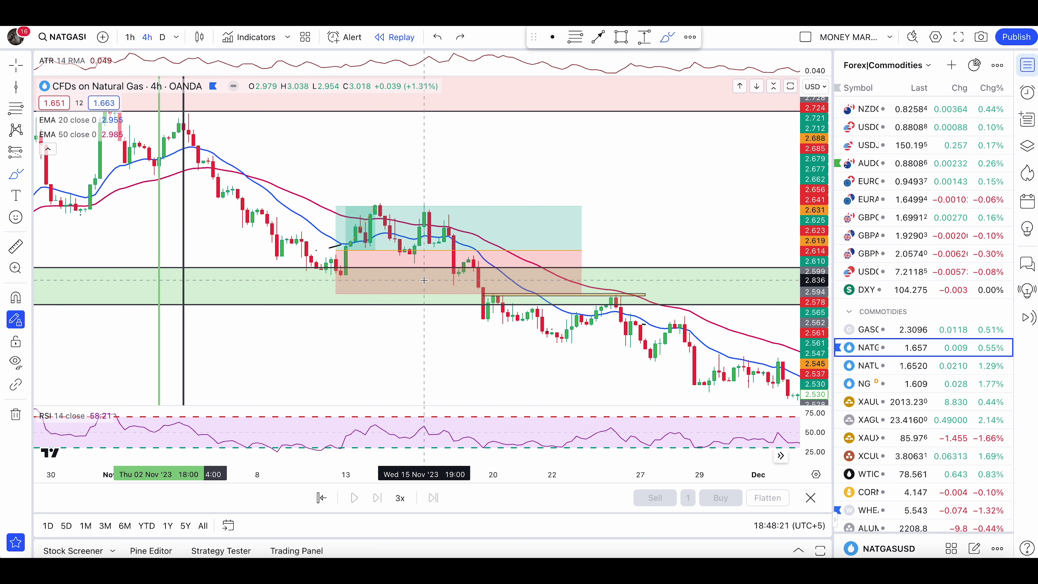
pyautogui.moveTo(428, 280); pyautogui.dragTo(471, 278)
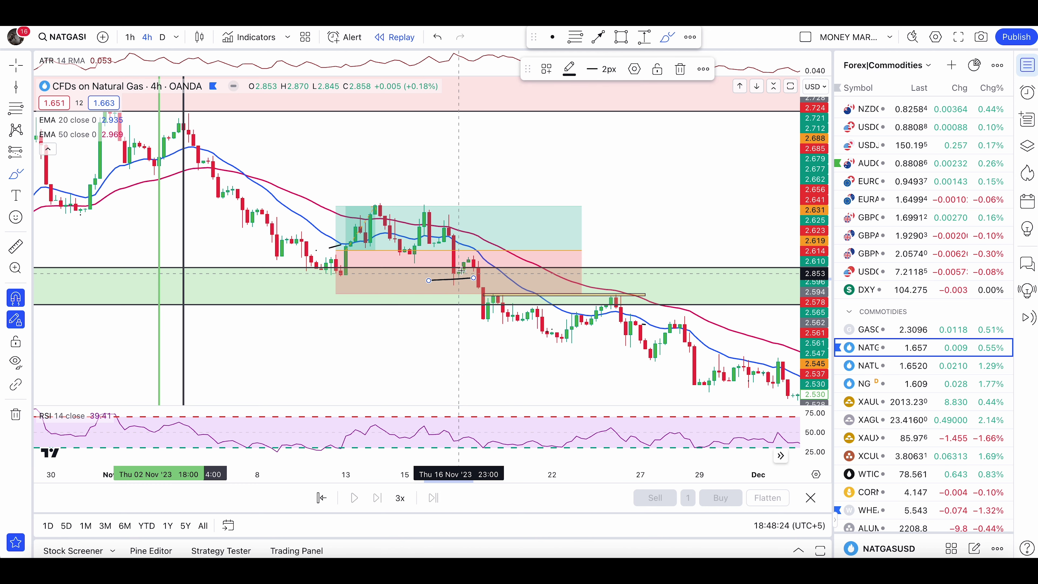
pyautogui.hotkey('ctrl', 'z')
# Step: Circle the 17 November candles at the green zone and the 13 November entry candles with the Brush, then undo the strokes
pyautogui.moveTo(462, 275)
pyautogui.mouseDown()
pyautogui.moveTo(484, 265)
pyautogui.moveTo(468, 258)
pyautogui.mouseUp()
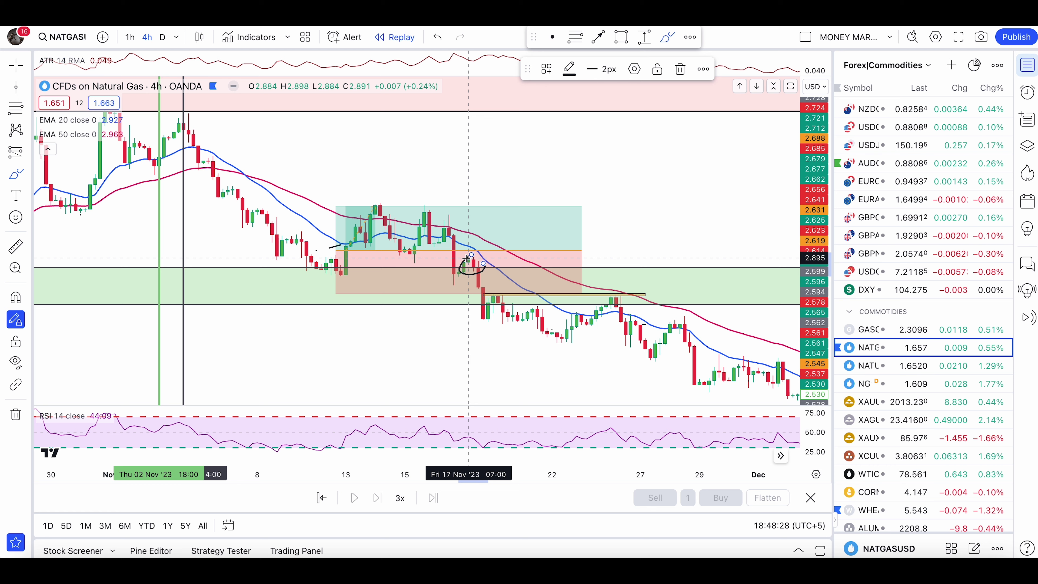
pyautogui.moveTo(462, 255)
pyautogui.mouseDown()
pyautogui.moveTo(482, 268)
pyautogui.moveTo(463, 251)
pyautogui.mouseUp()
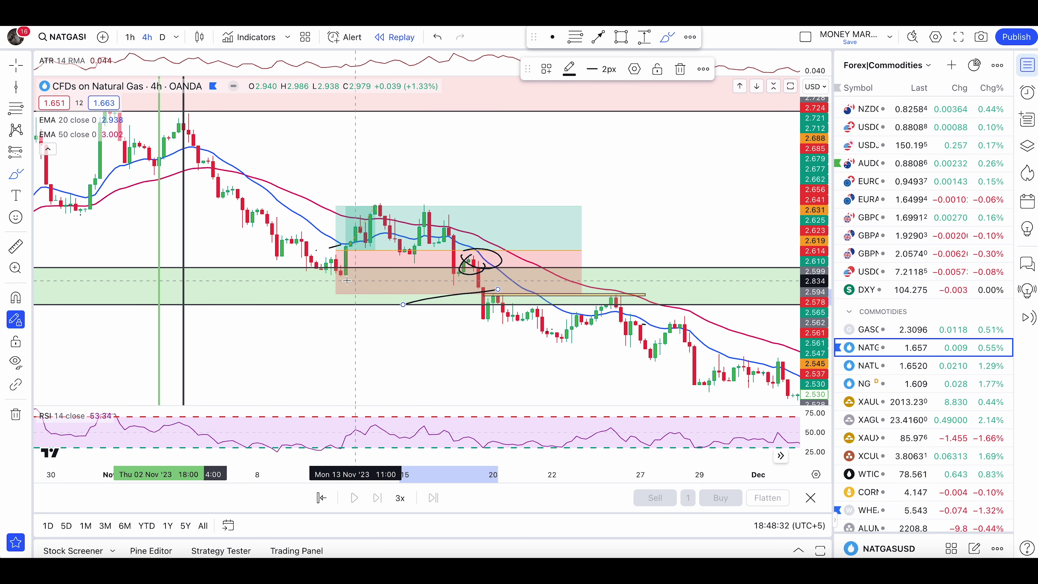
pyautogui.hotkey('ctrl', 'z')
pyautogui.hotkey('ctrl', 'y')
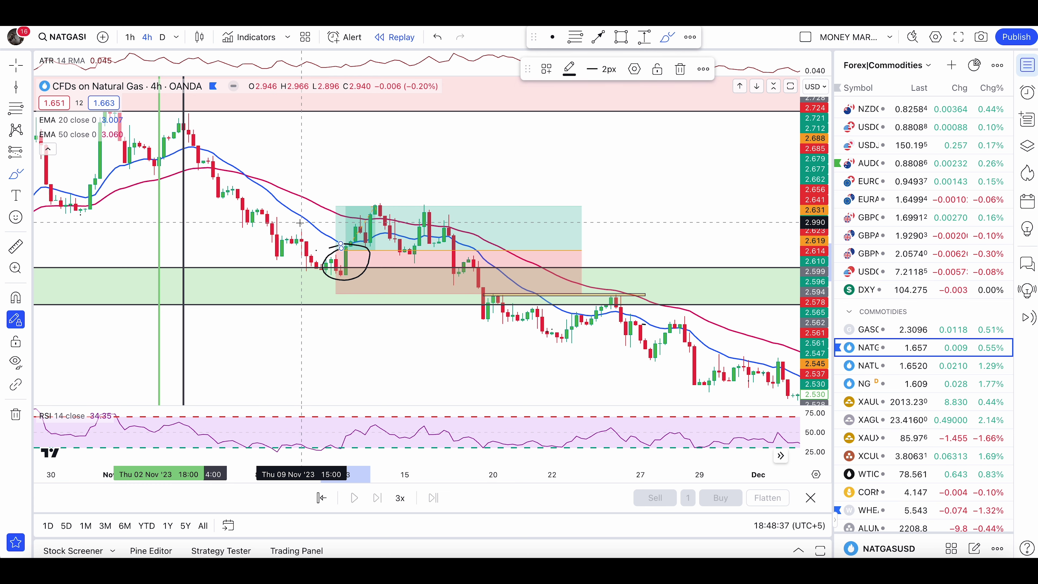
pyautogui.hotkey('ctrl', 'z')
# Step: Raise the long position's target distance to 0.138, then try tightening the stop to 0.017 and undo the stop change
pyautogui.click(339, 216)
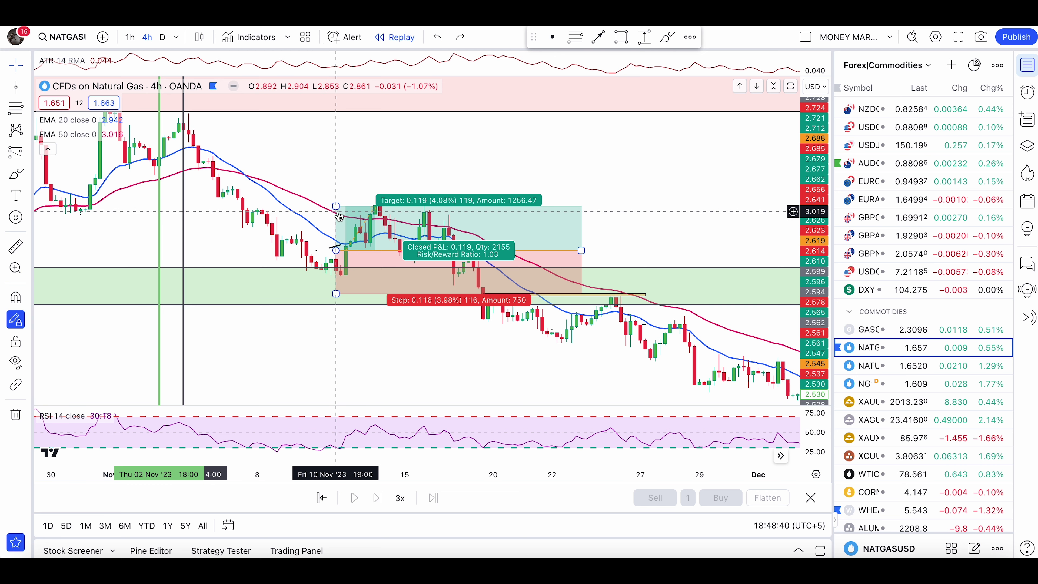
pyautogui.moveTo(336, 206)
pyautogui.mouseDown()
pyautogui.moveTo(340, 168)
pyautogui.moveTo(342, 200)
pyautogui.mouseUp()
pyautogui.moveTo(336, 294); pyautogui.dragTo(335, 256)
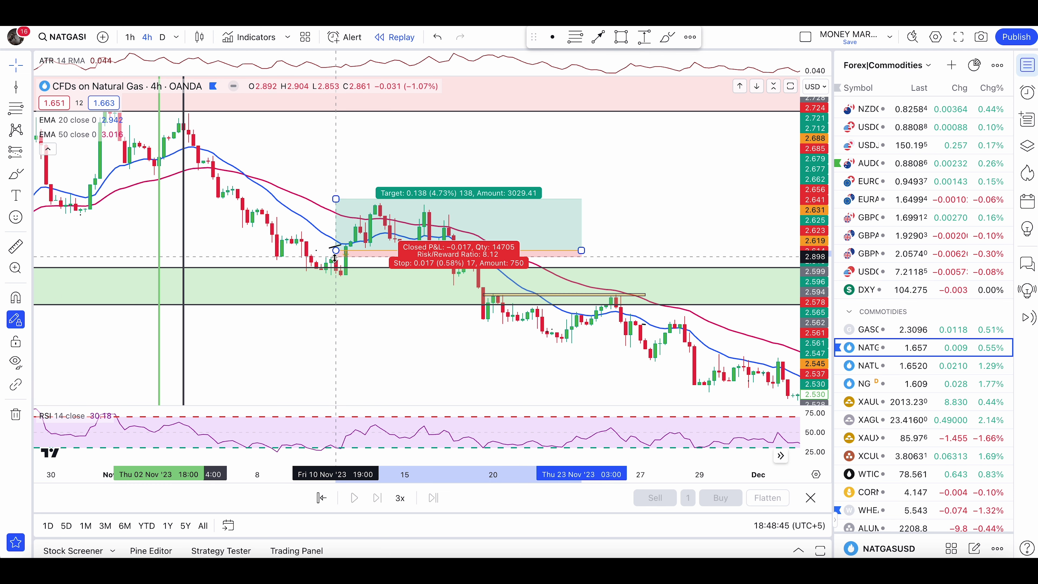
pyautogui.hotkey('ctrl', 'z')
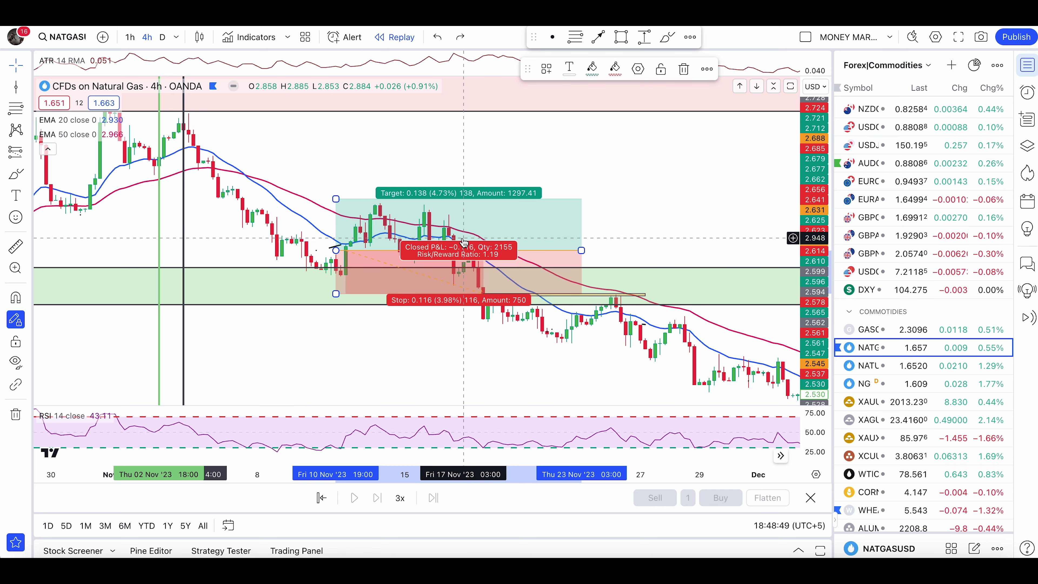
pyautogui.rightClick(649, 210)
pyautogui.click(626, 189)
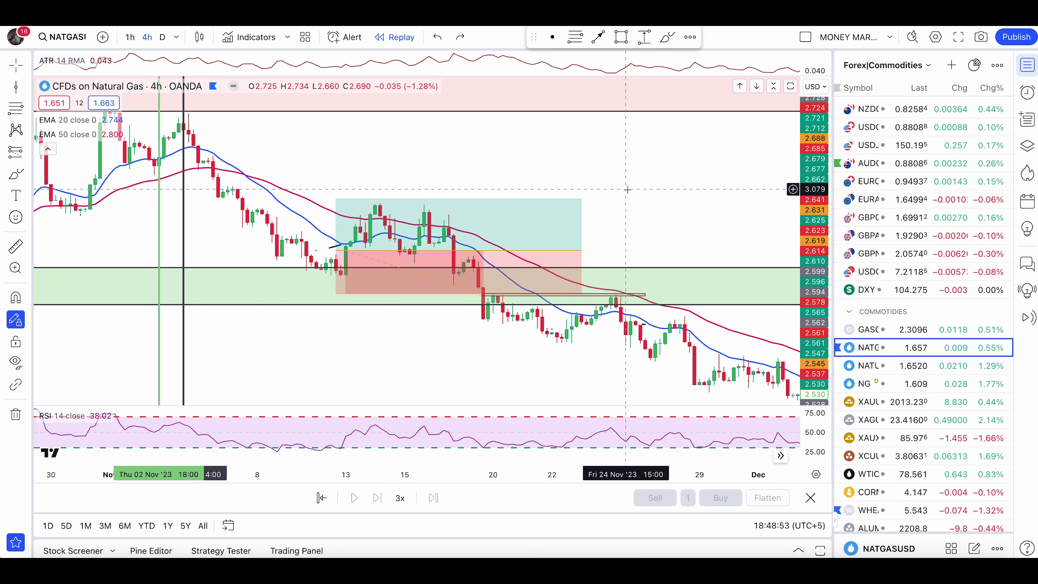
# Step: Shorten the long position so that it ends at Thu 16 Nov '23 15:00
pyautogui.hscroll(3, 627, 189)
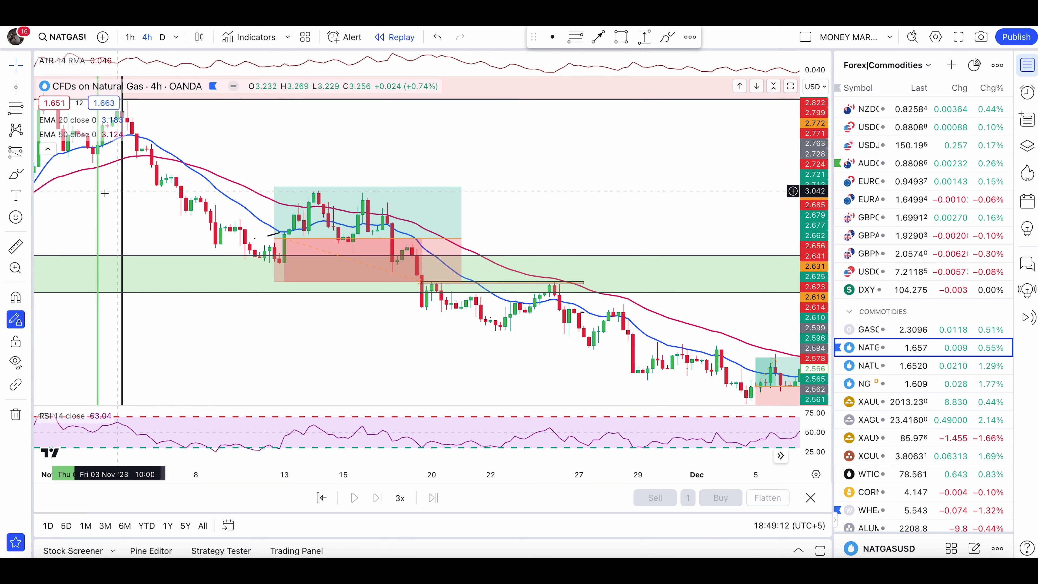
pyautogui.moveTo(466, 233); pyautogui.dragTo(387, 238)
# Step: Place a Short Position at the 17 November breakdown candle, with its entry at the green zone's upper line
pyautogui.click(28, 176)
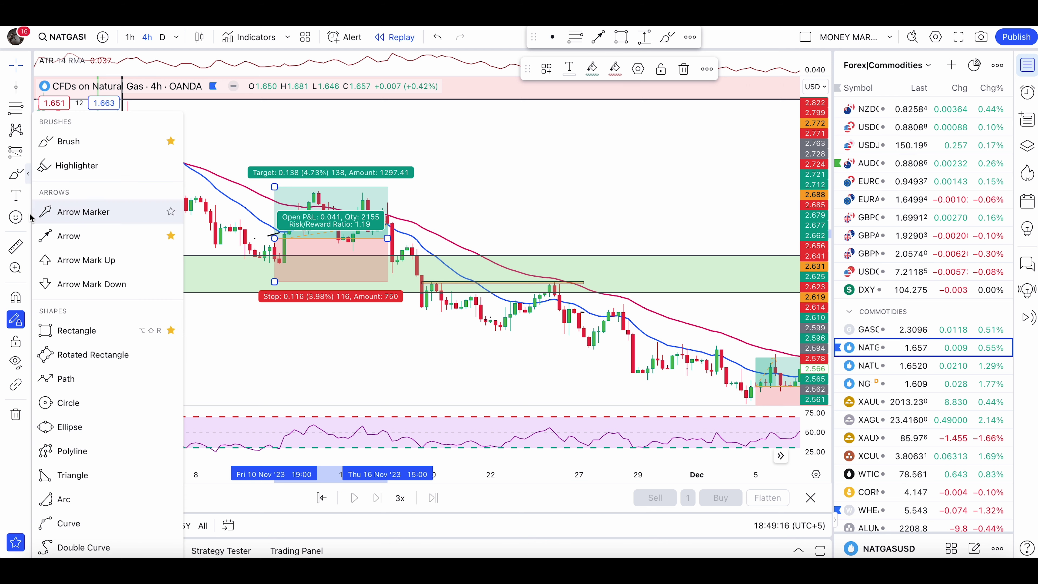
pyautogui.click(30, 155)
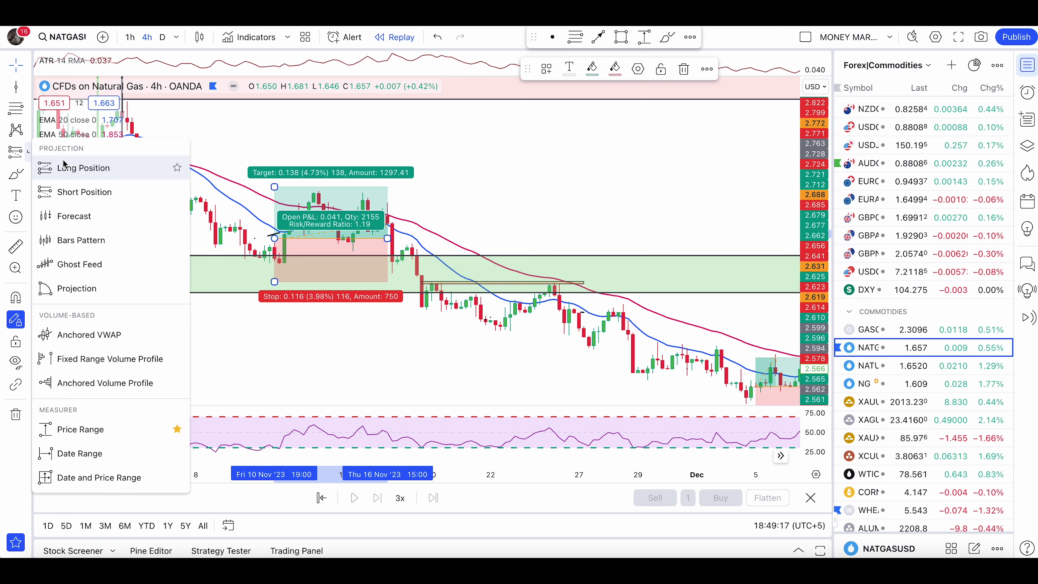
pyautogui.click(98, 190)
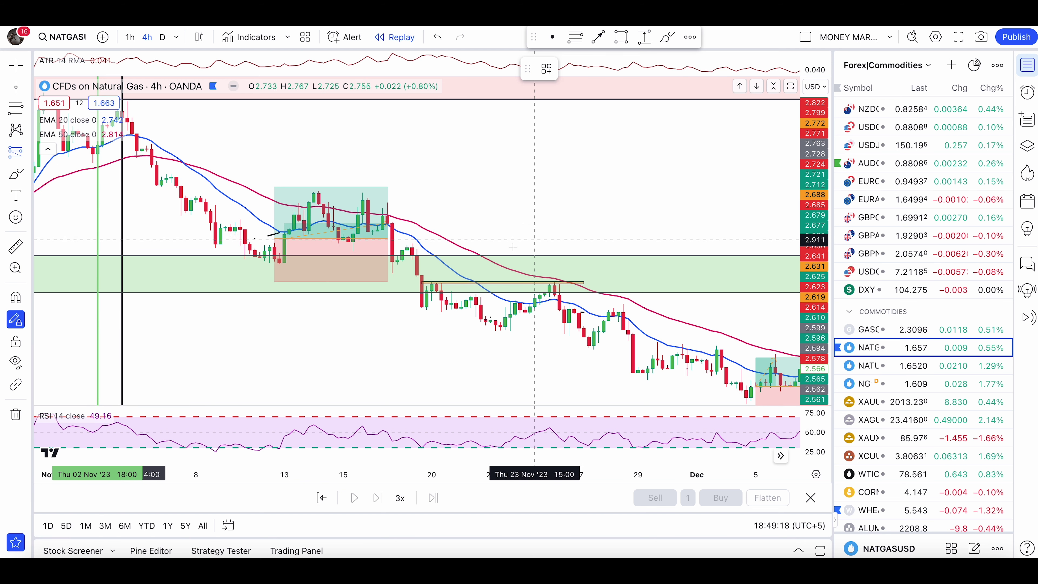
pyautogui.click(417, 255)
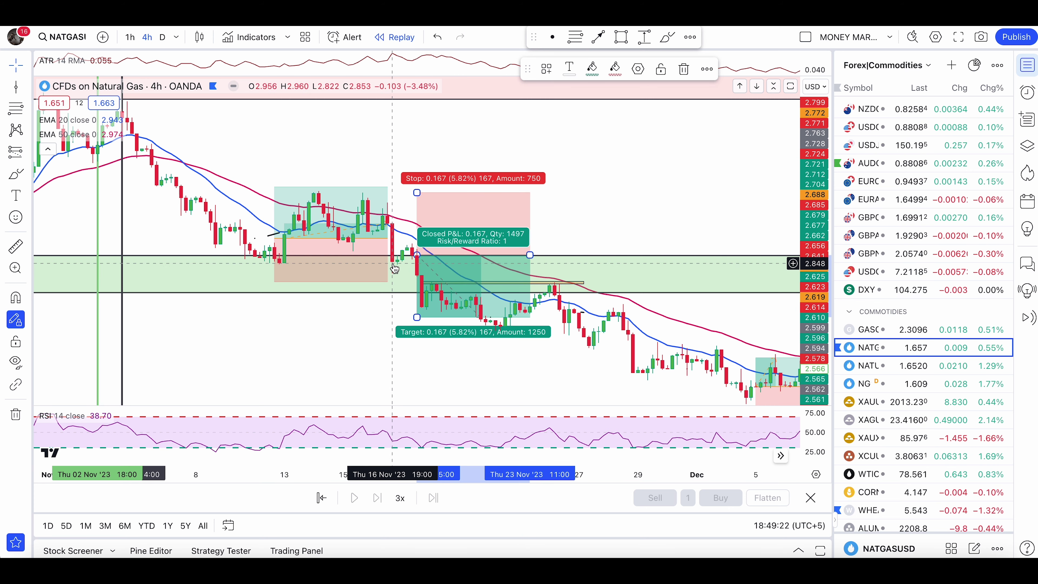
pyautogui.rightClick(664, 212)
pyautogui.click(628, 188)
pyautogui.moveTo(746, 203); pyautogui.dragTo(688, 213)
pyautogui.scroll(-1, 688, 213)
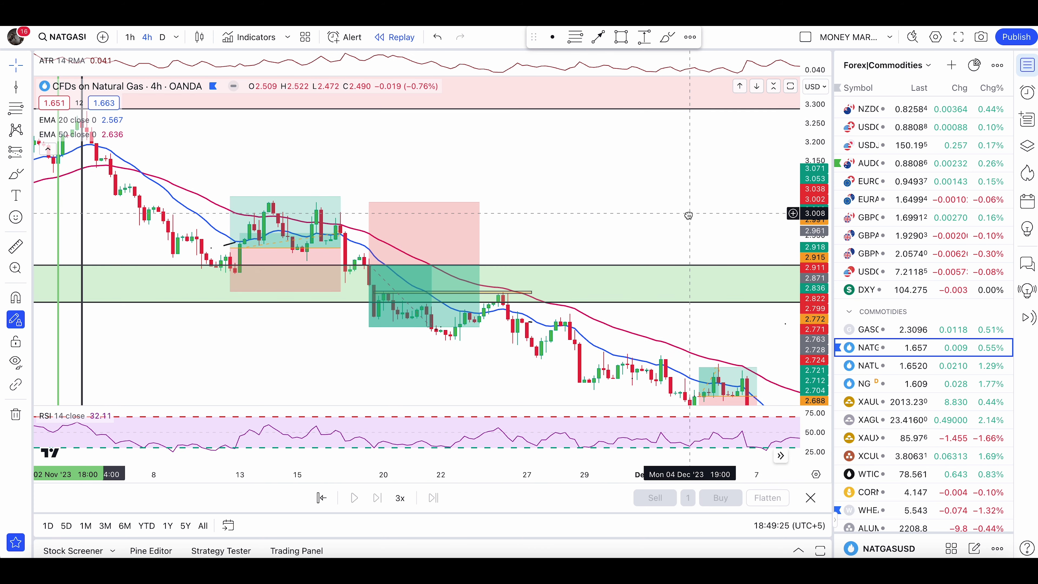
# Step: Sketch the November decline and the rise and fall around the long position with the Brush, then undo the strokes
pyautogui.scroll(-1, 582, 165)
pyautogui.click(11, 175)
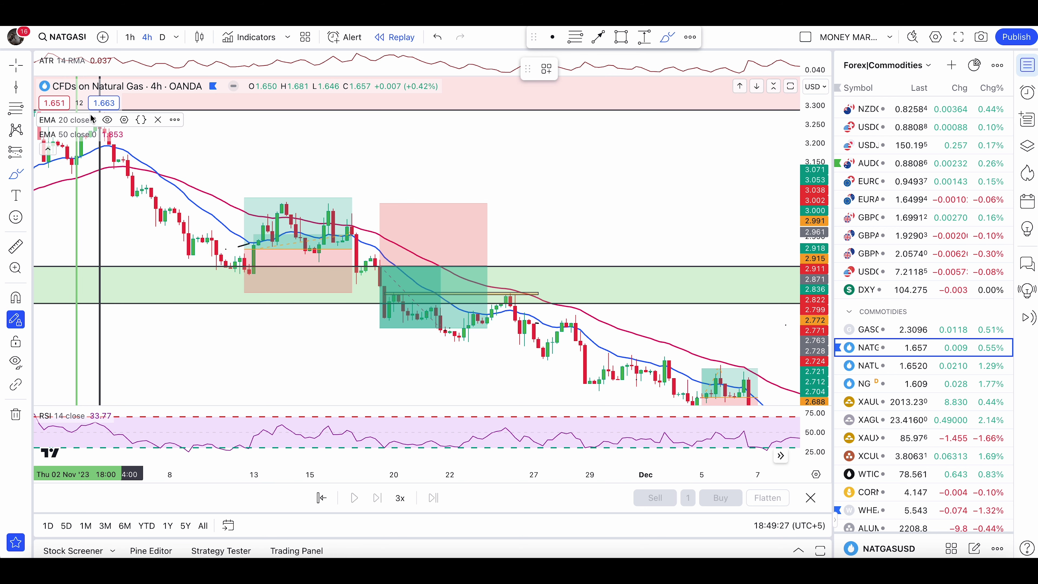
pyautogui.moveTo(153, 126); pyautogui.dragTo(226, 228)
pyautogui.hotkey('ctrl', 'z')
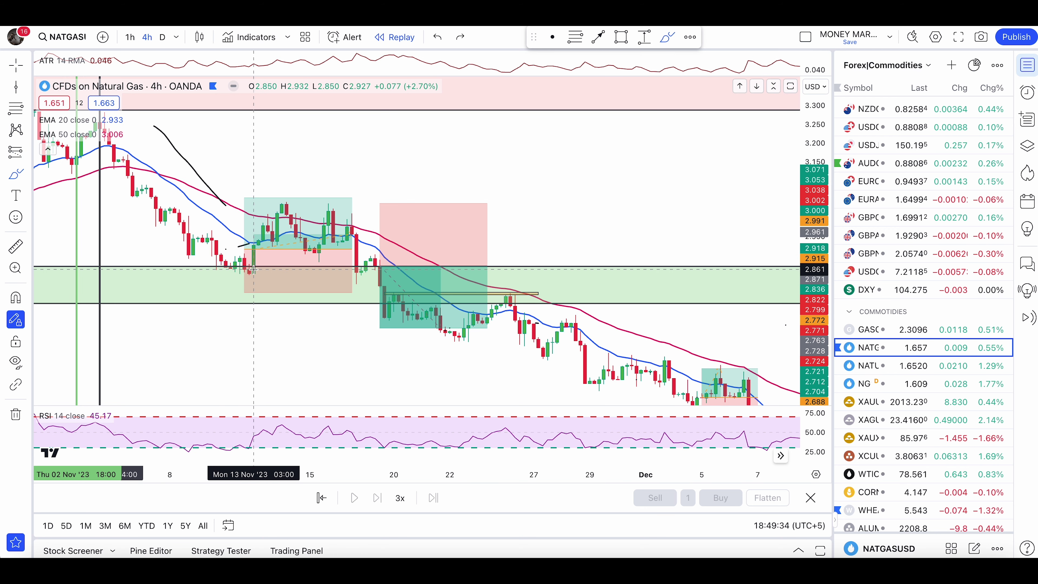
pyautogui.hotkey('ctrl', 'z')
pyautogui.moveTo(251, 267); pyautogui.dragTo(394, 284)
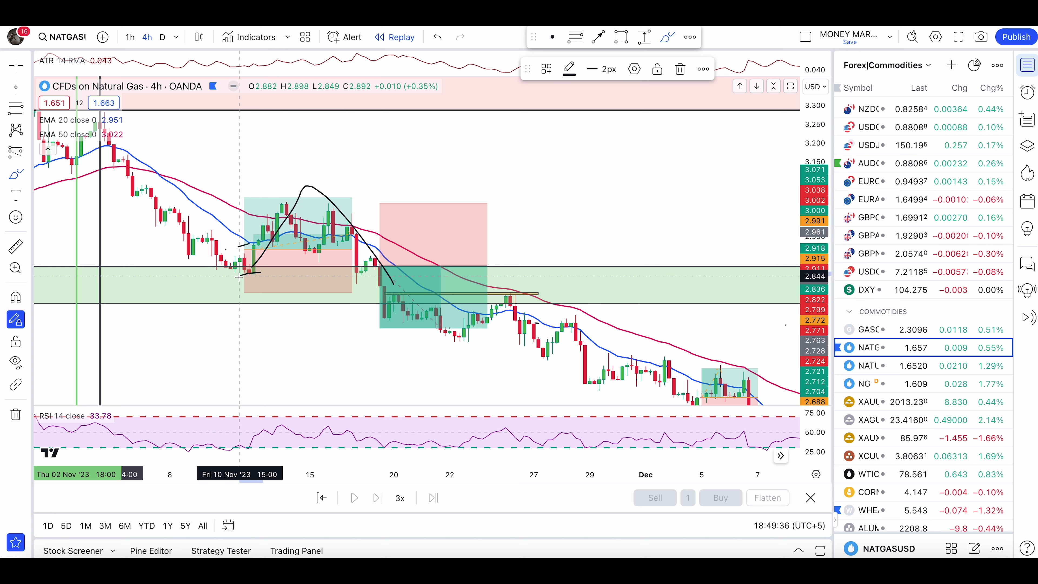
pyautogui.hotkey('ctrl', 'z')
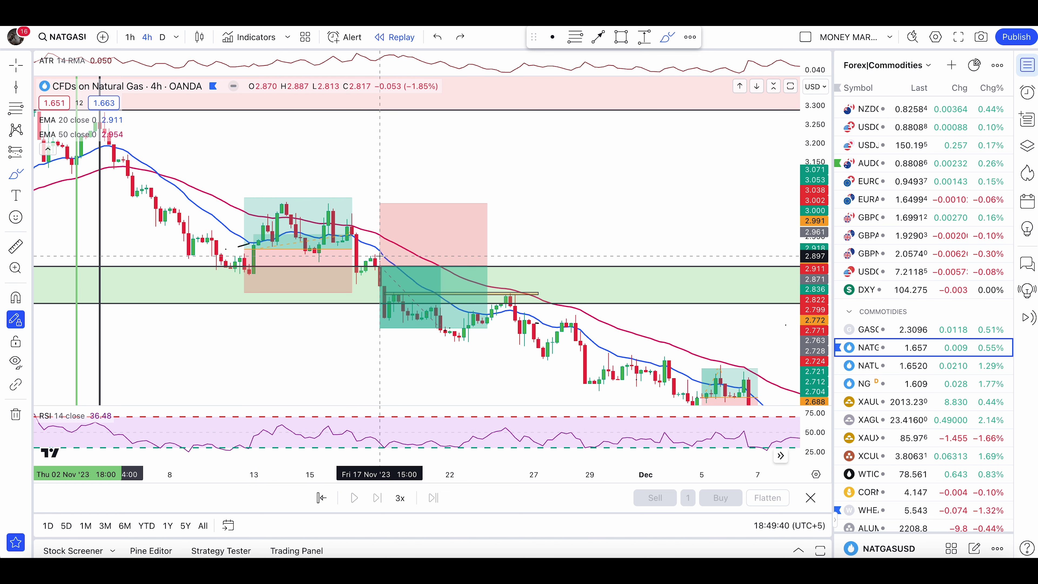
# Step: Circle the 17 November candles at the short entry with the Brush, undo the strokes and leave the Brush tool
pyautogui.moveTo(380, 256); pyautogui.dragTo(337, 250)
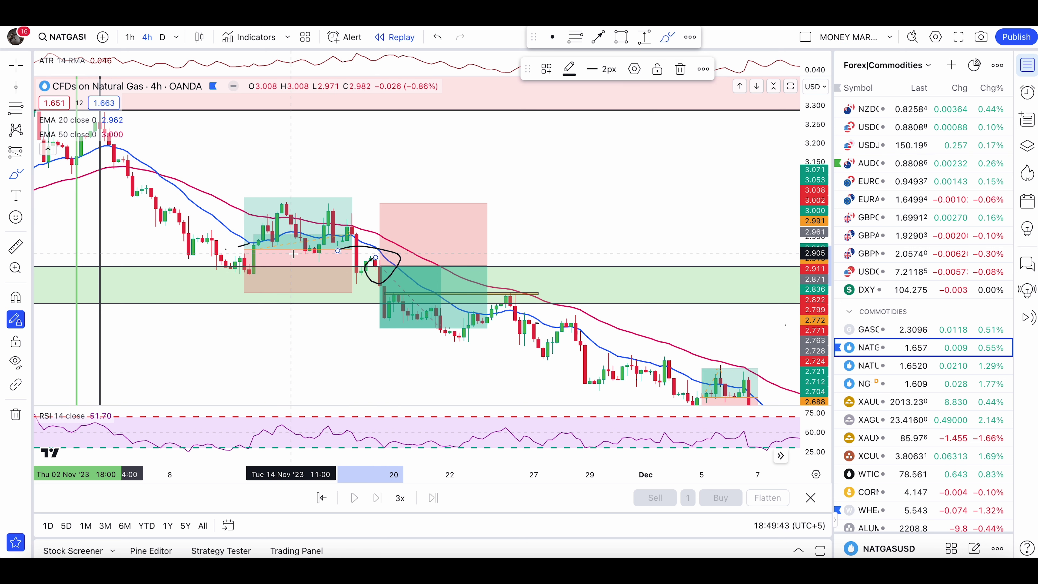
pyautogui.hotkey('ctrl', 'z')
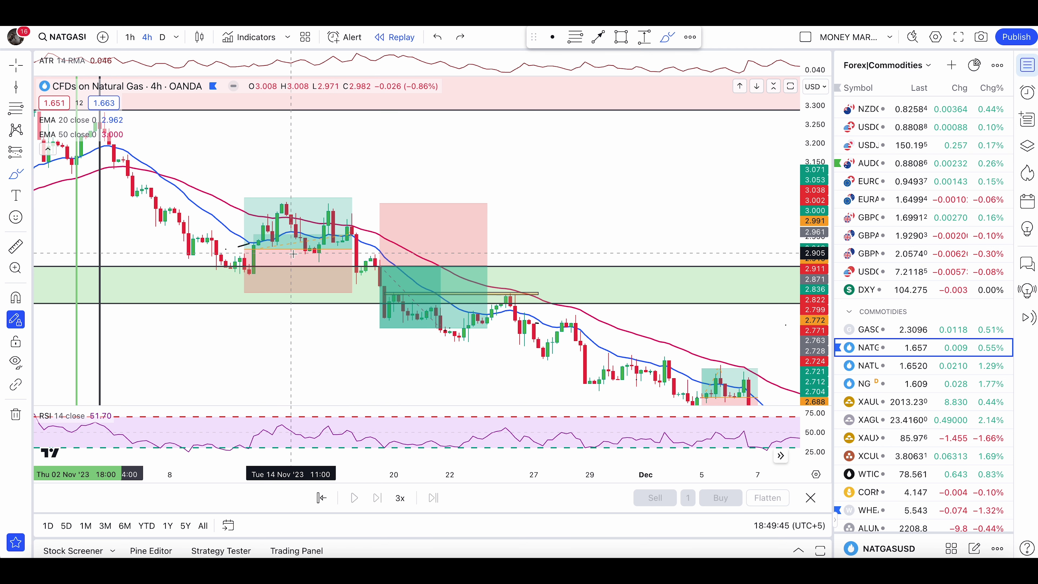
pyautogui.press('Escape')
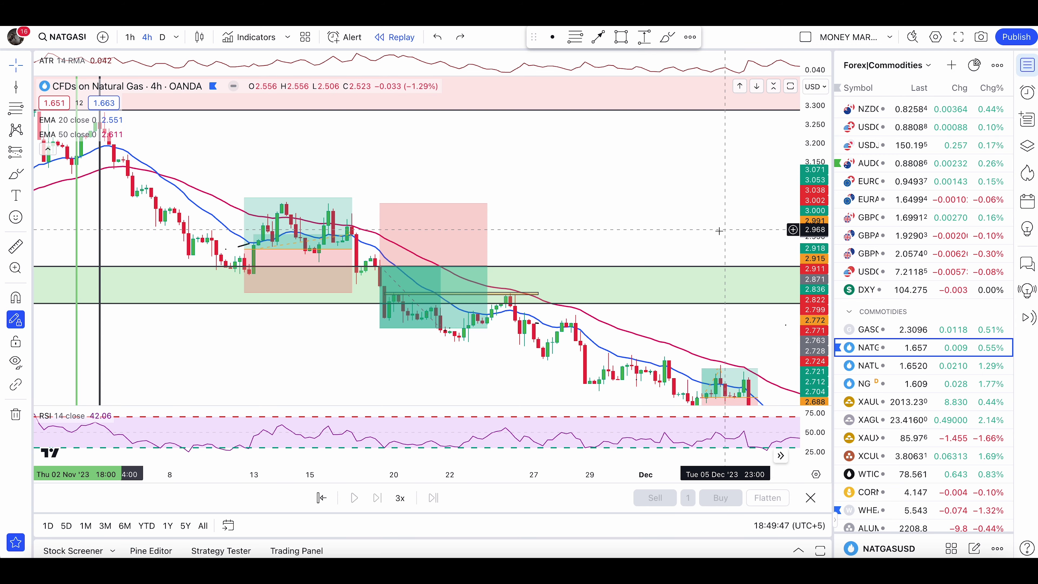
# Step: Extend the short position's target down to the black line at the orange zone's upper edge
pyautogui.moveTo(719, 229); pyautogui.dragTo(669, 158)
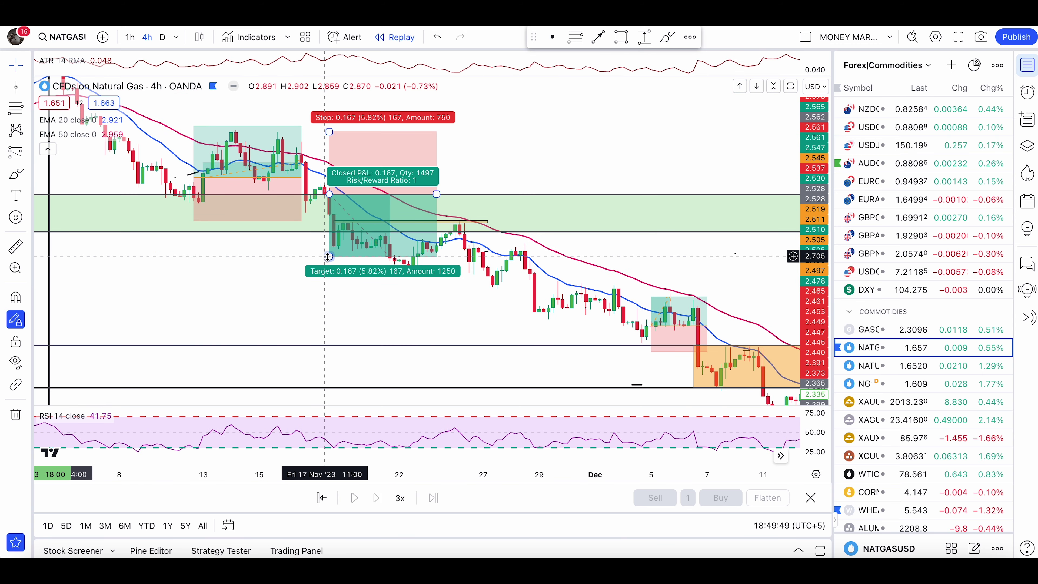
pyautogui.moveTo(329, 256); pyautogui.dragTo(327, 272)
pyautogui.moveTo(313, 343); pyautogui.dragTo(314, 353)
# Step: Circle the area at the black target line beside the short position with the Brush, then undo the stroke
pyautogui.click(16, 173)
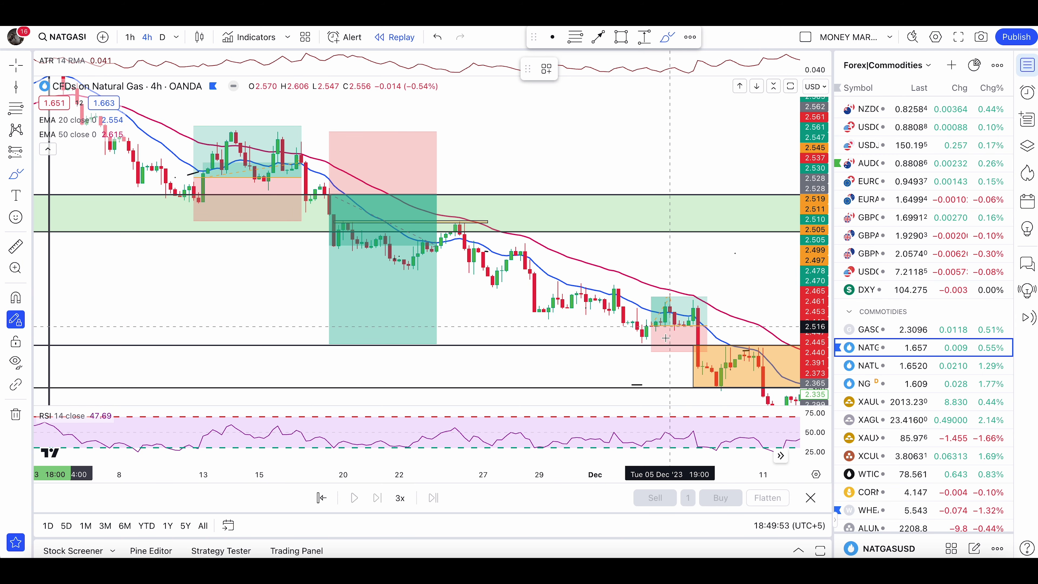
pyautogui.moveTo(523, 353)
pyautogui.mouseDown()
pyautogui.moveTo(402, 368)
pyautogui.moveTo(596, 341)
pyautogui.moveTo(491, 344)
pyautogui.mouseUp()
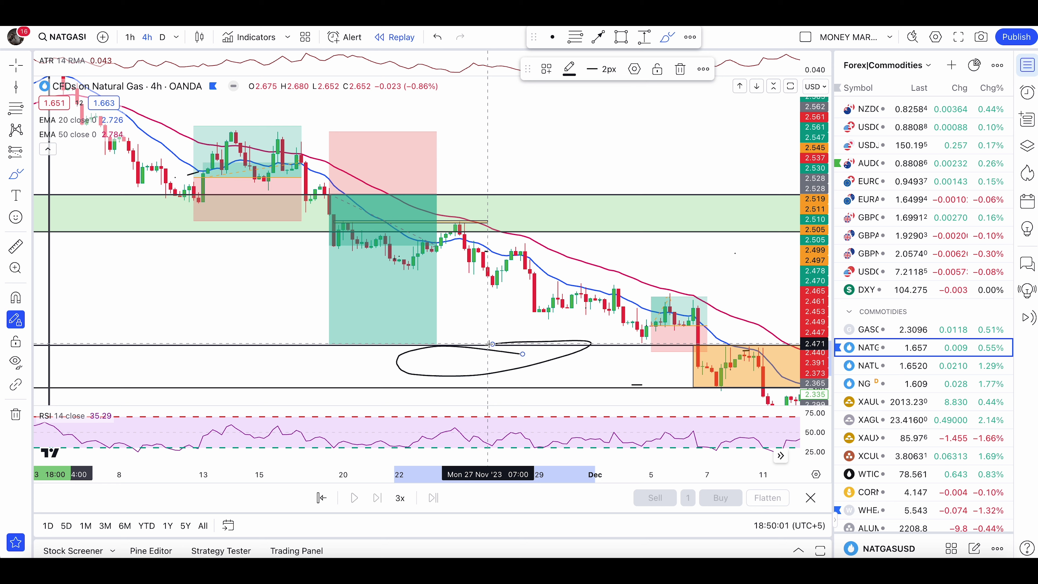
pyautogui.hotkey('ctrl', 'z')
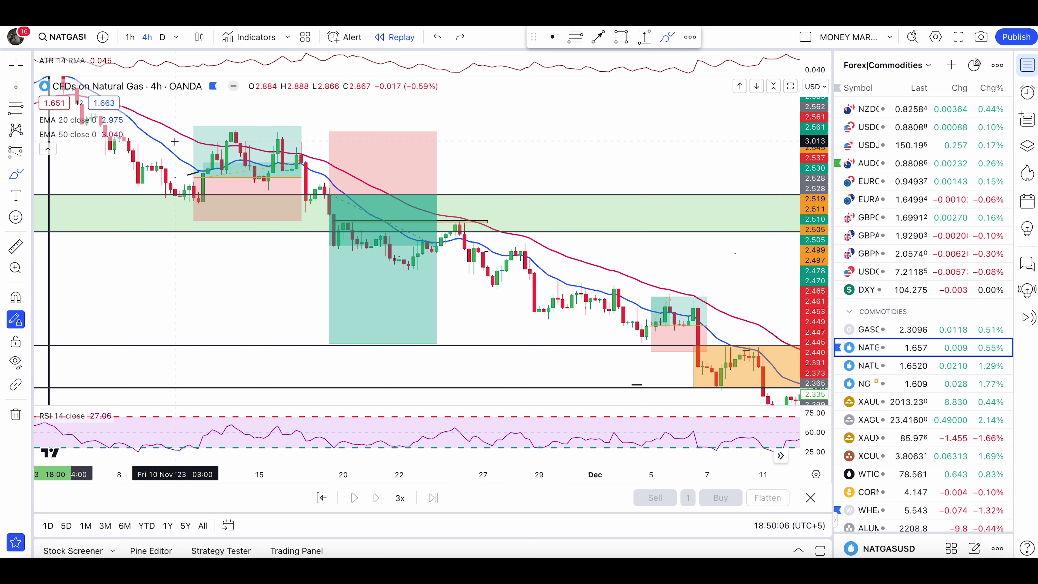
# Step: Sketch the November decline into the long position's entry with the Brush, then undo the stroke and the short position's target extension
pyautogui.moveTo(139, 144); pyautogui.dragTo(207, 205)
pyautogui.hotkey('ctrl', 'z')
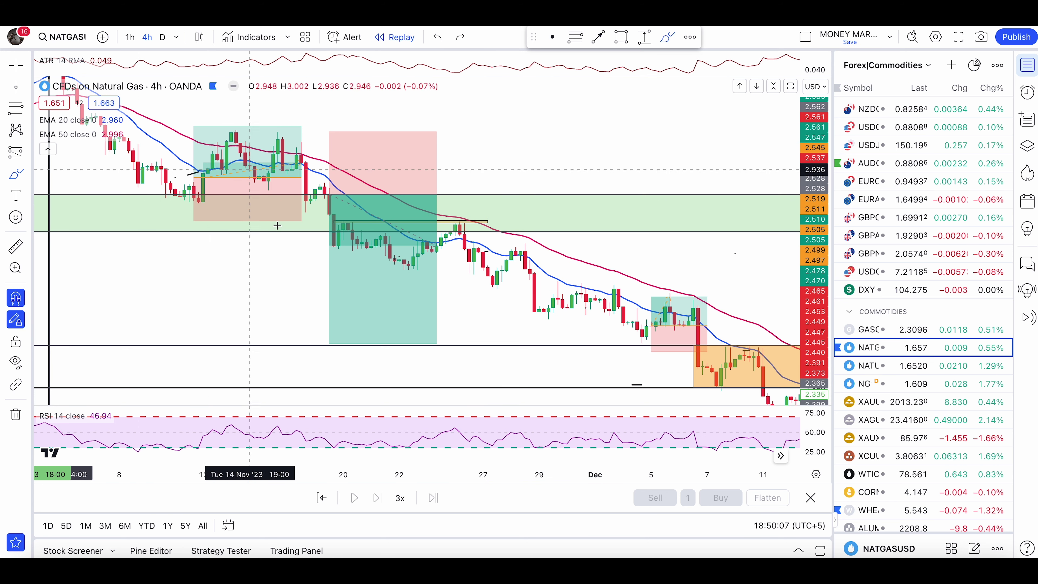
pyautogui.hotkey('ctrl', 'z')
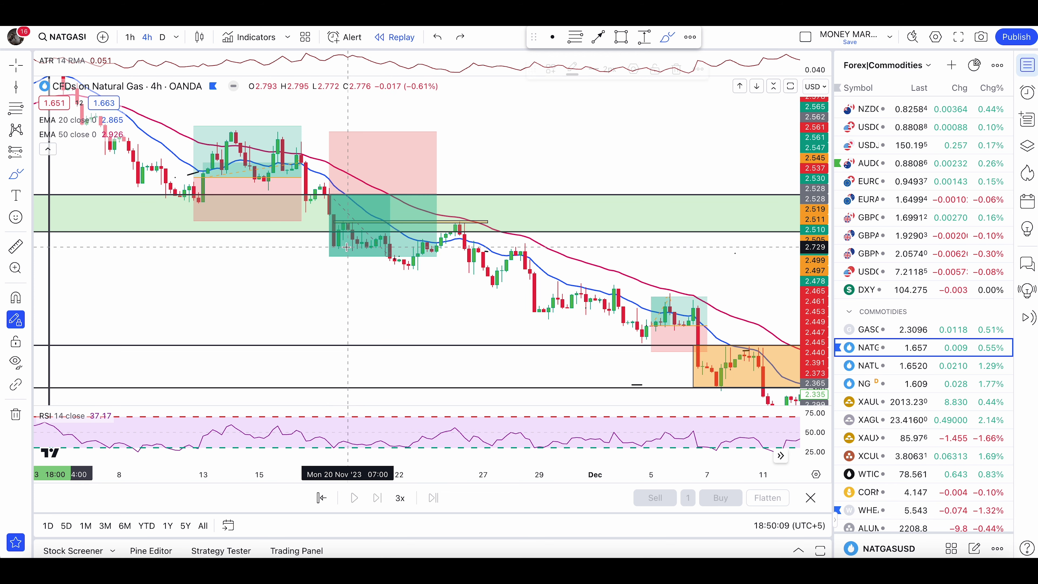
# Step: Stretch the short position's target down again to the black line at the orange zone's upper edge
pyautogui.click(331, 256)
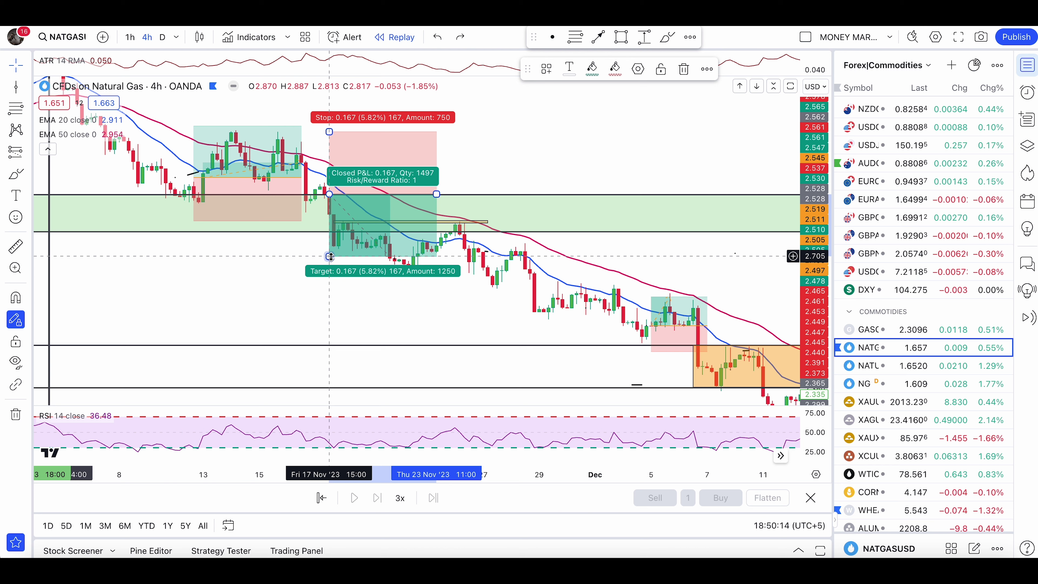
pyautogui.moveTo(330, 256); pyautogui.dragTo(317, 348)
# Step: Draw a Fib Retracement from the 21 November lows to the green zone's upper edge, sketch the retest with the Brush, then undo these drawings
pyautogui.rightClick(191, 295)
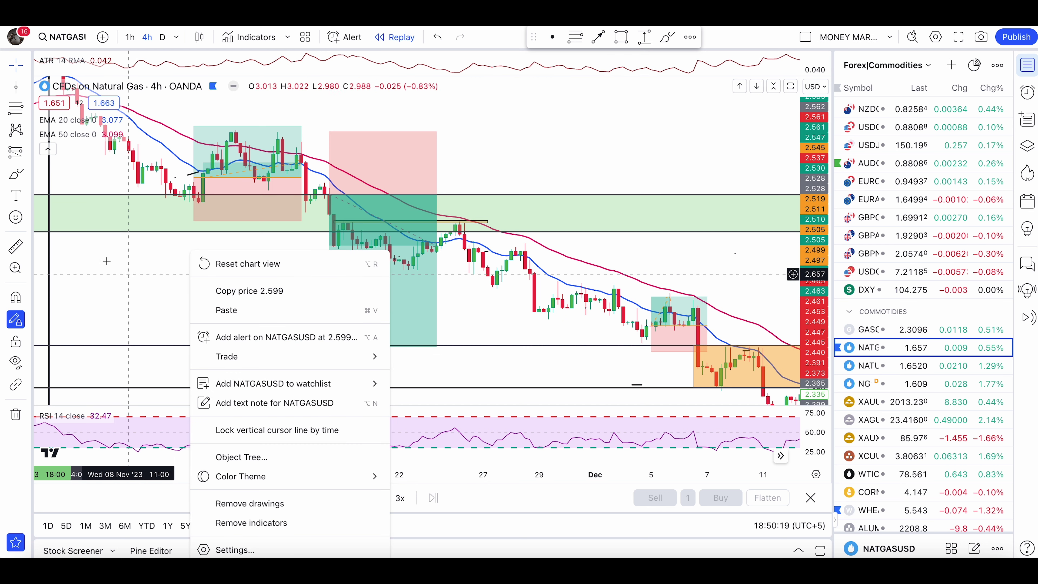
pyautogui.click(9, 102)
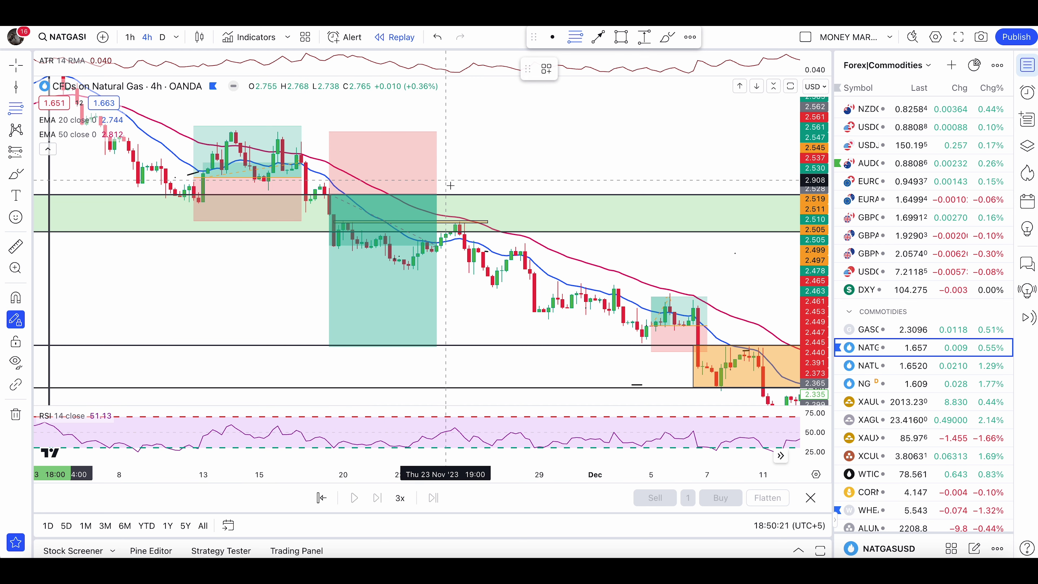
pyautogui.click(375, 269)
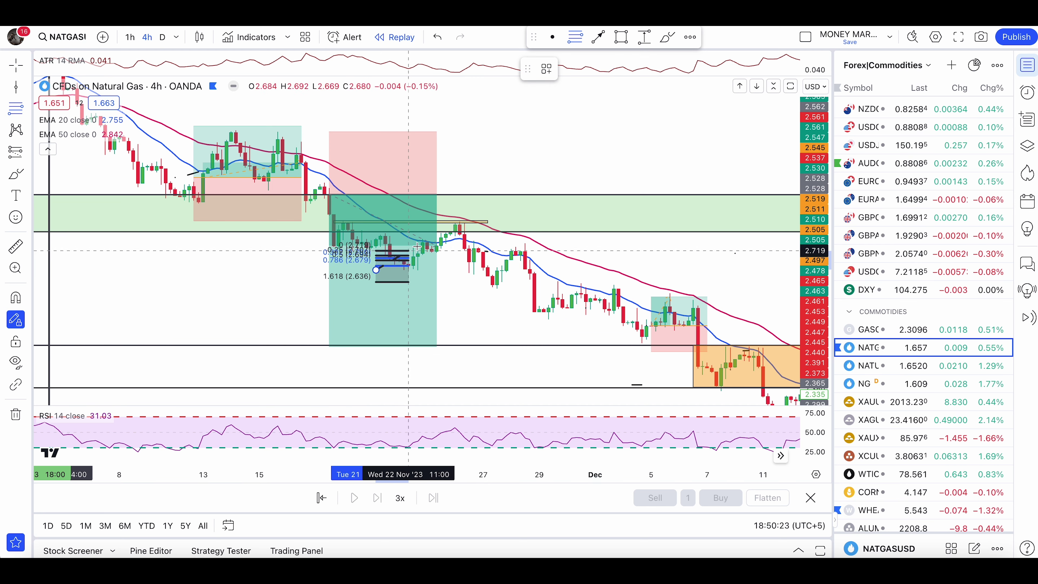
pyautogui.click(468, 196)
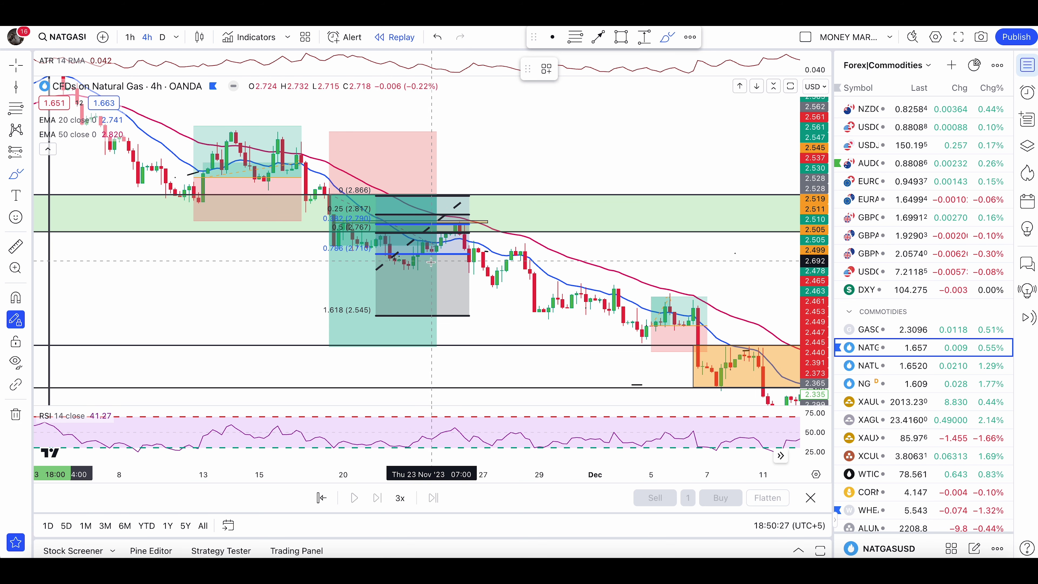
pyautogui.moveTo(415, 263)
pyautogui.mouseDown()
pyautogui.moveTo(473, 217)
pyautogui.moveTo(449, 229)
pyautogui.mouseUp()
pyautogui.moveTo(451, 315); pyautogui.dragTo(487, 311)
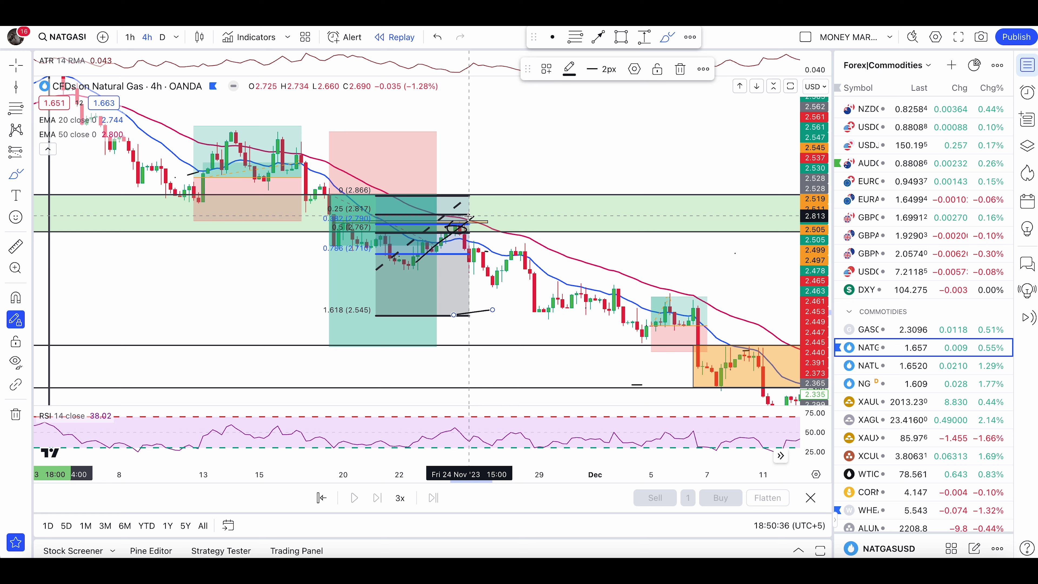
pyautogui.hotkey('ctrl', 'z')
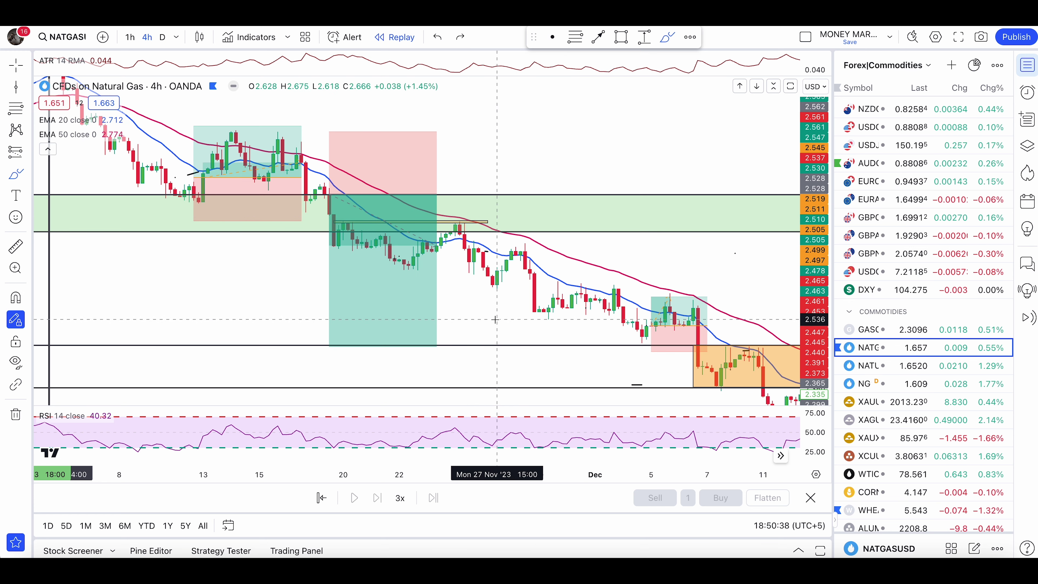
# Step: Fine-tune the short position's target so that it sits exactly on the black line
pyautogui.moveTo(335, 346)
pyautogui.mouseDown()
pyautogui.moveTo(335, 306)
pyautogui.moveTo(329, 344)
pyautogui.mouseUp()
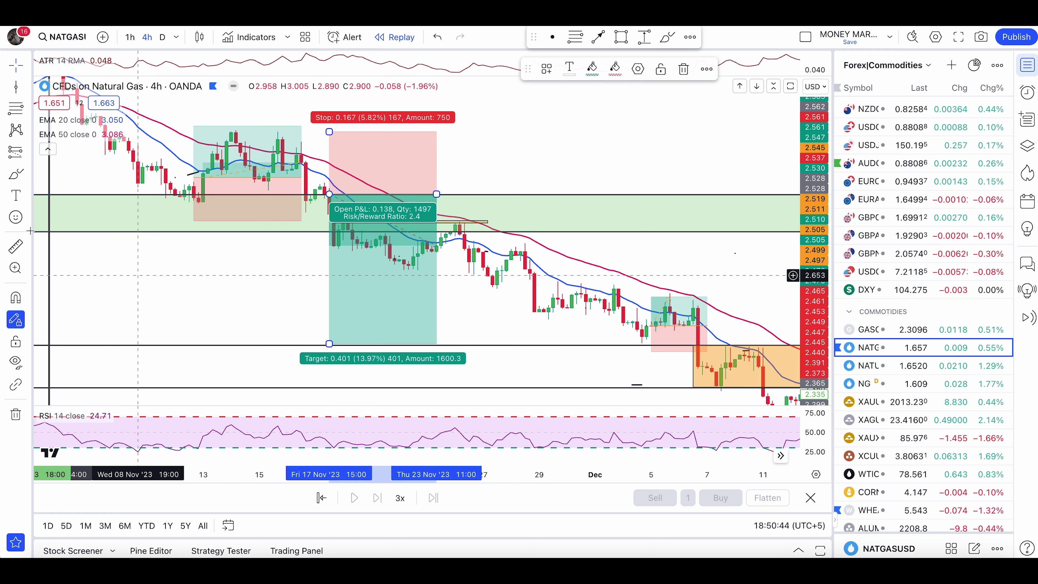
# Step: Mark the short position above and inside the green zone and circle the long entry candles with the Brush, then undo the strokes
pyautogui.moveTo(399, 193); pyautogui.dragTo(408, 157)
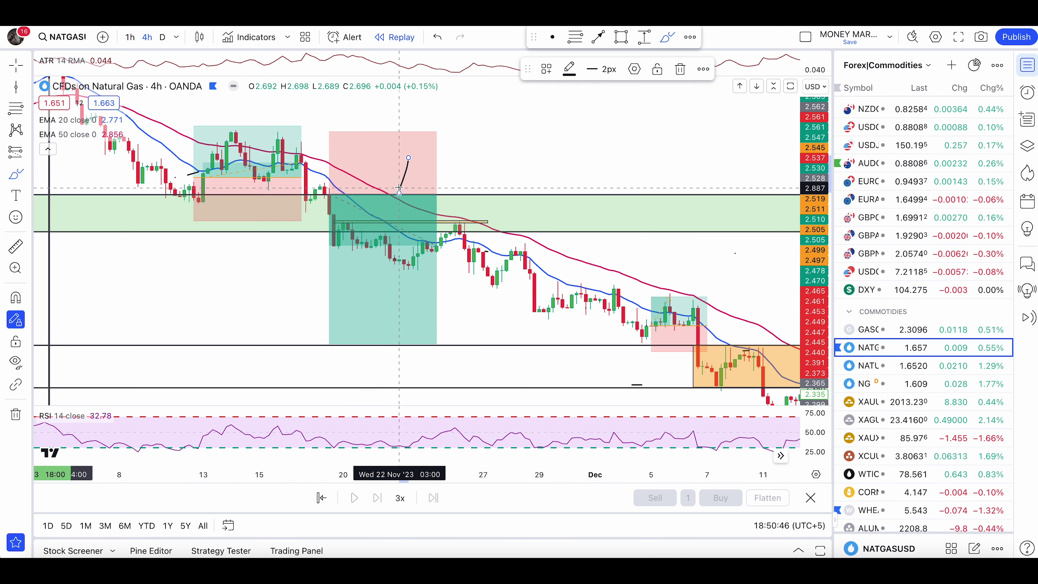
pyautogui.moveTo(407, 236); pyautogui.dragTo(413, 237)
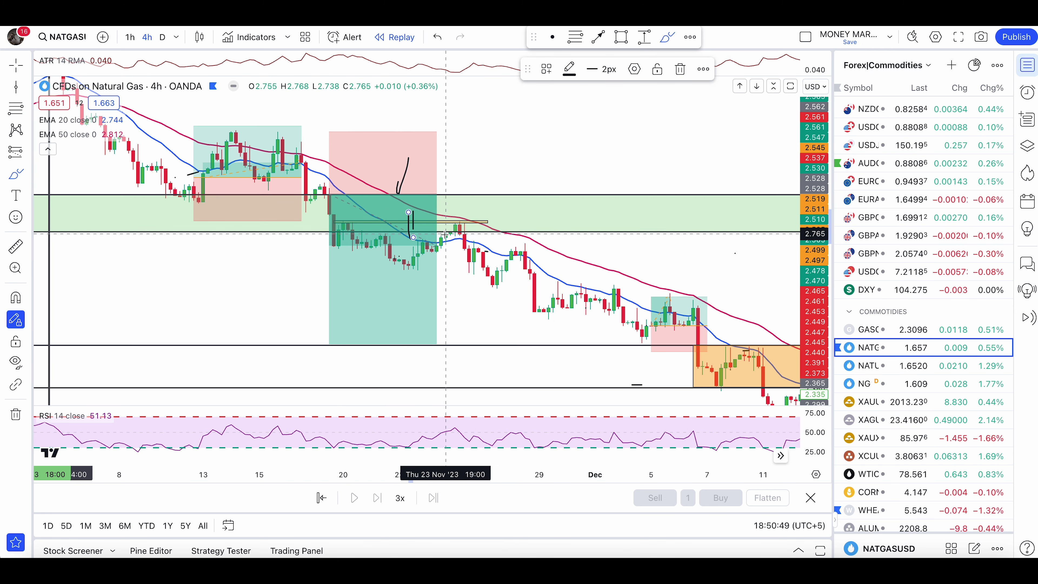
pyautogui.moveTo(208, 187); pyautogui.dragTo(206, 212)
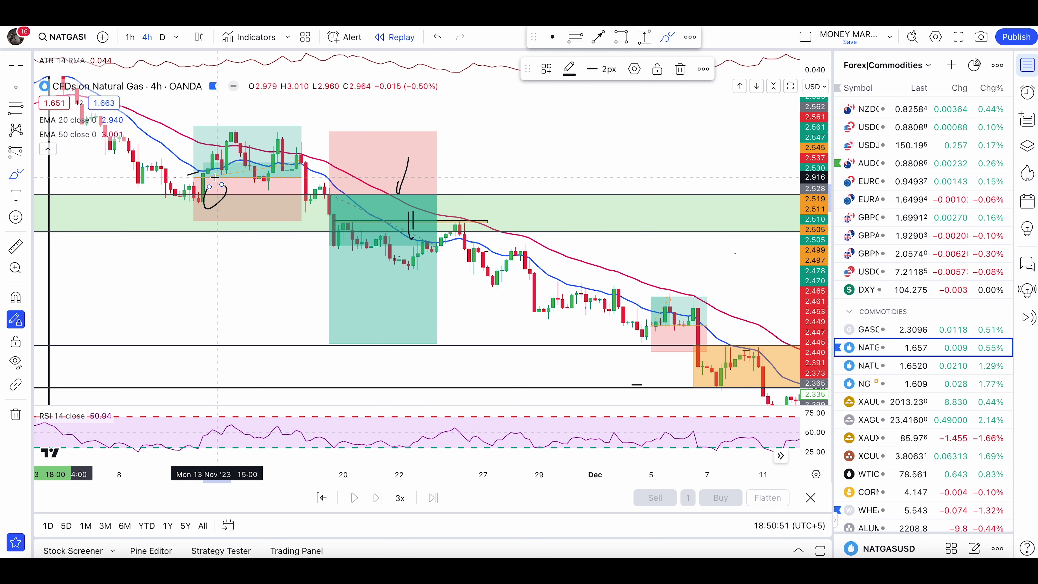
pyautogui.press('super+z')
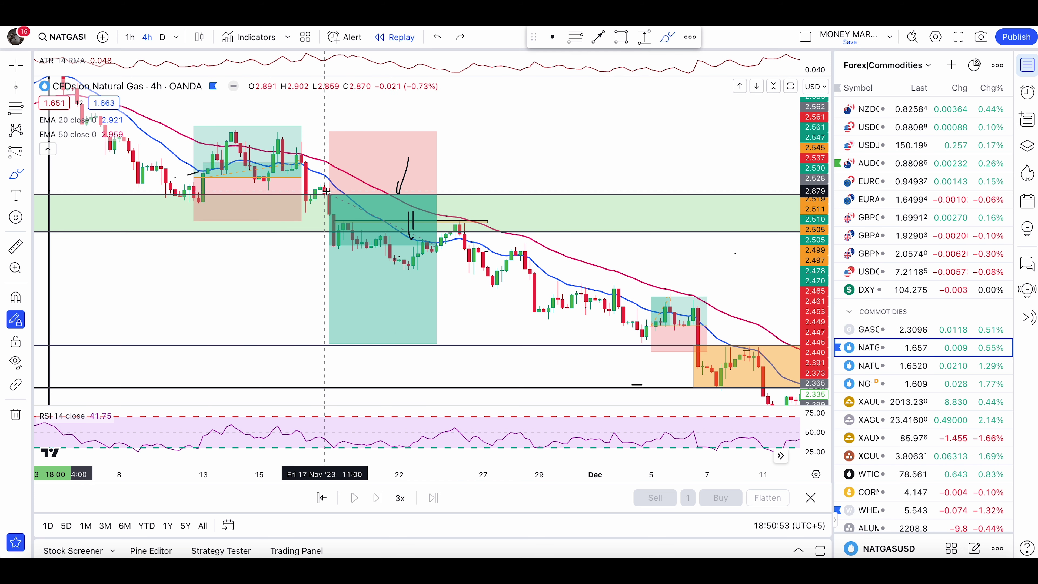
pyautogui.press('super+z')
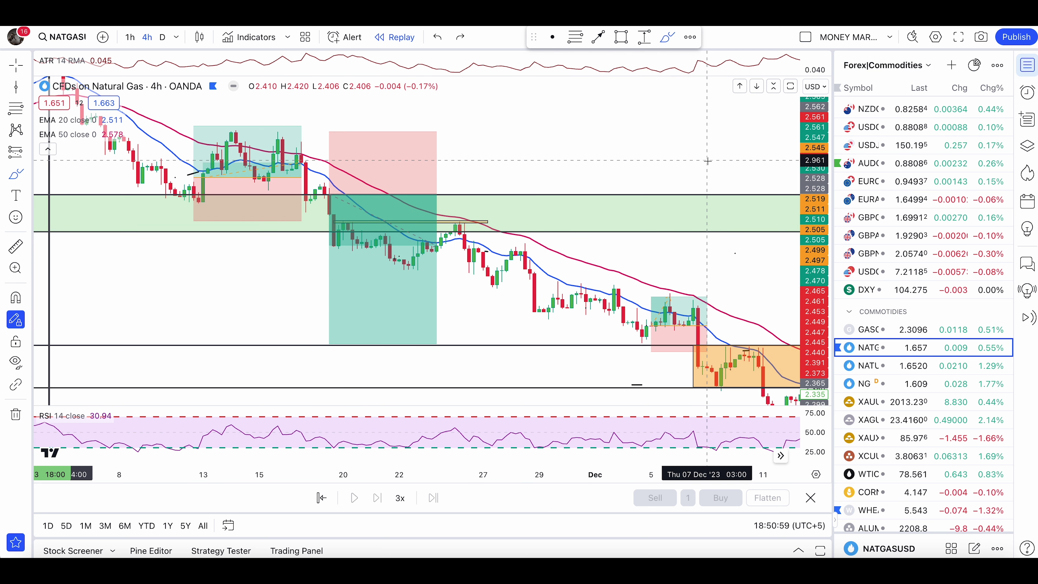
# Step: Sketch the early November fall and the bounce from the green zone with the Brush, then delete the stroke and leave the tool
pyautogui.moveTo(707, 161); pyautogui.dragTo(565, 170)
pyautogui.scroll(-3, 119, 180)
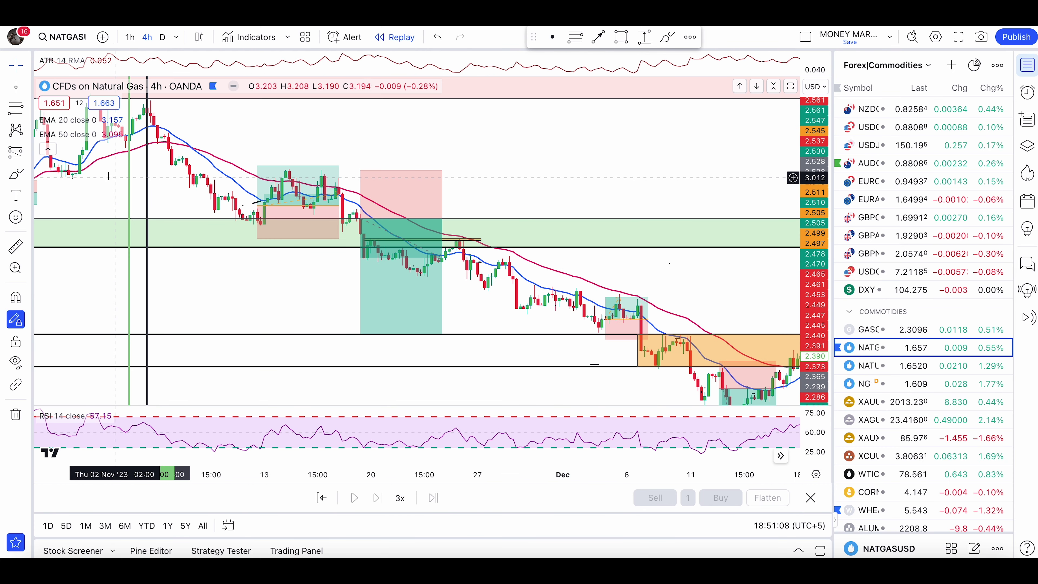
pyautogui.click(16, 174)
pyautogui.moveTo(159, 131)
pyautogui.mouseDown()
pyautogui.moveTo(220, 192)
pyautogui.moveTo(315, 145)
pyautogui.mouseUp()
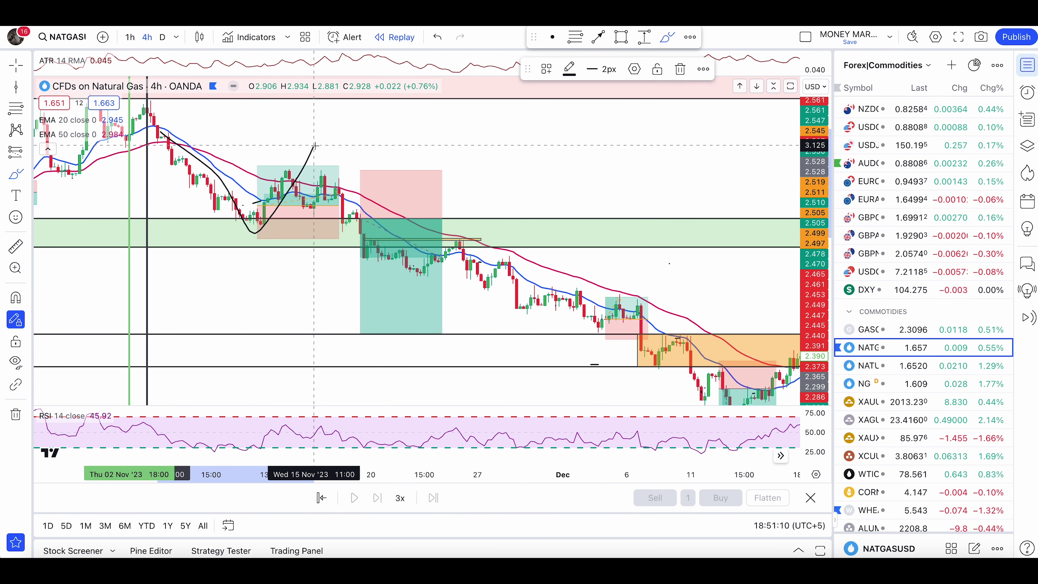
pyautogui.press('Delete')
pyautogui.press('Escape')
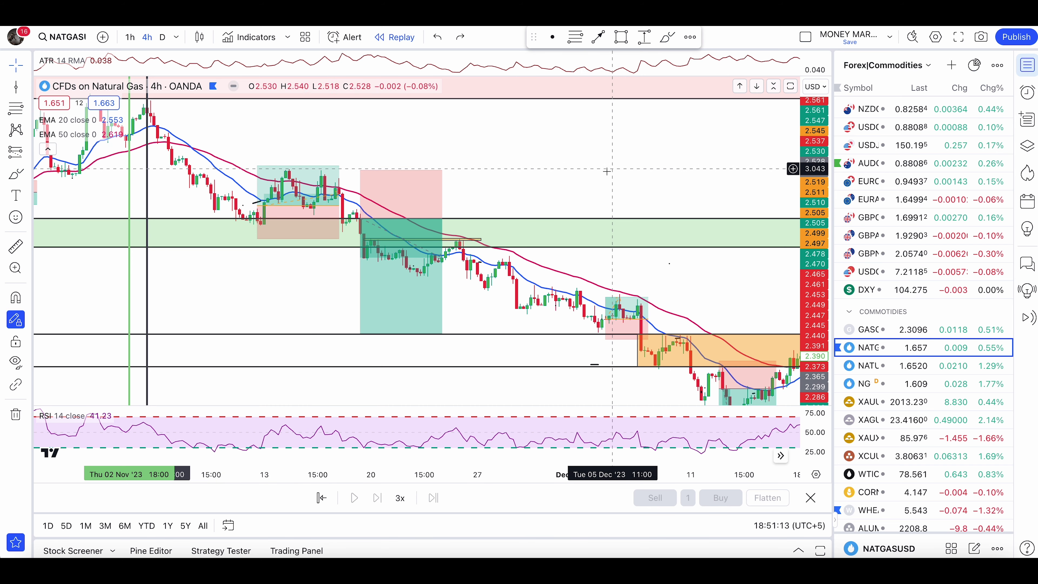
# Step: Sketch the fall through the short position with the Brush, undo it, and trace the decline from the green zone to the early December low
pyautogui.moveTo(603, 171); pyautogui.dragTo(431, 139)
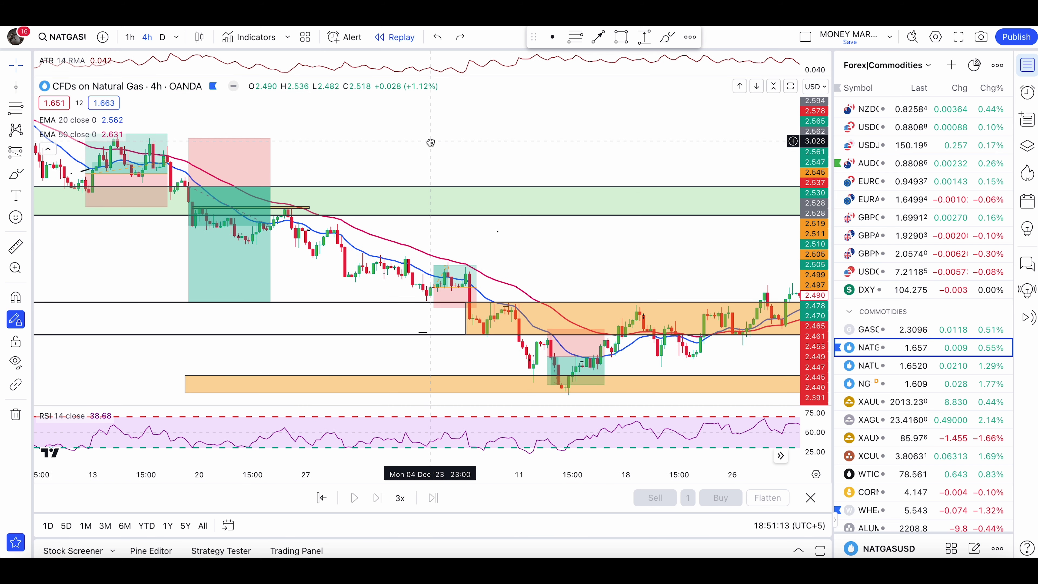
pyautogui.click(15, 174)
pyautogui.moveTo(172, 166); pyautogui.dragTo(292, 280)
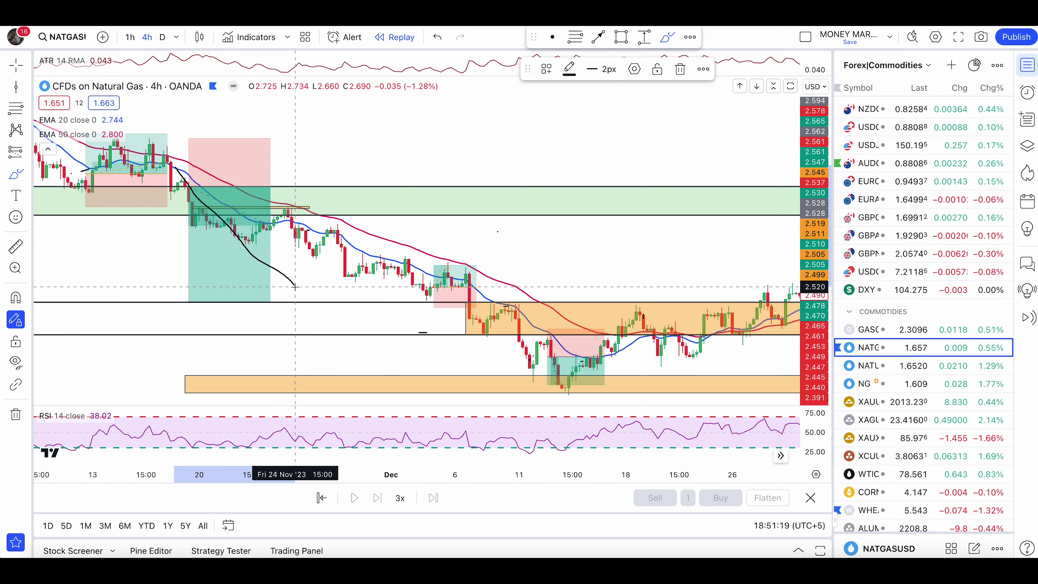
pyautogui.hotkey('ctrl', 'z')
pyautogui.moveTo(300, 218); pyautogui.dragTo(426, 298)
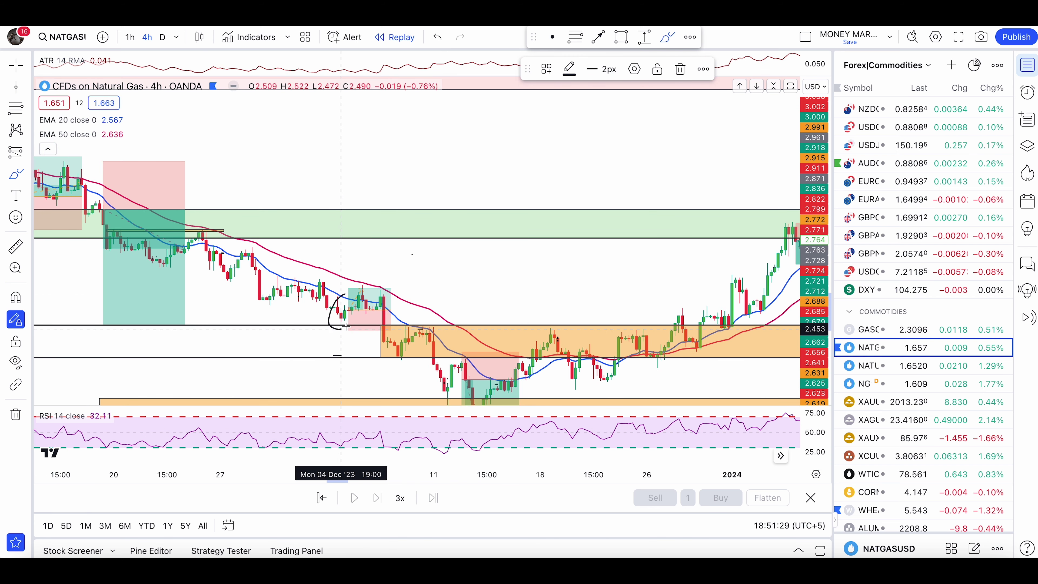
# Step: Circle the 4 December low with the brush and extend the upper orange zone's left edge back to about 1 December
pyautogui.moveTo(345, 326); pyautogui.dragTo(337, 302)
pyautogui.moveTo(380, 343); pyautogui.dragTo(255, 342)
pyautogui.rightClick(403, 299)
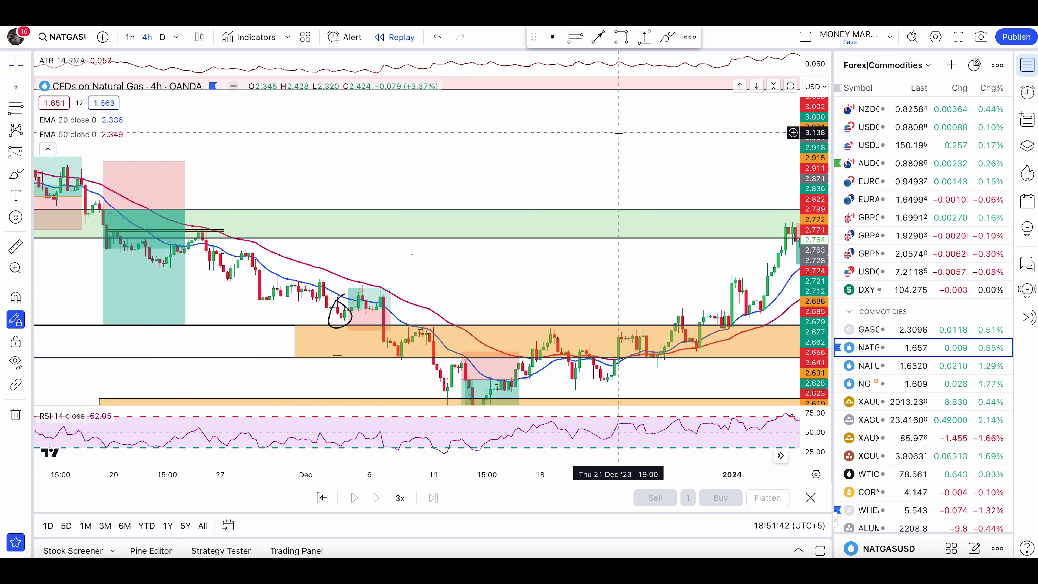
# Step: Remove the brush circle around the early December low
pyautogui.rightClick(586, 165)
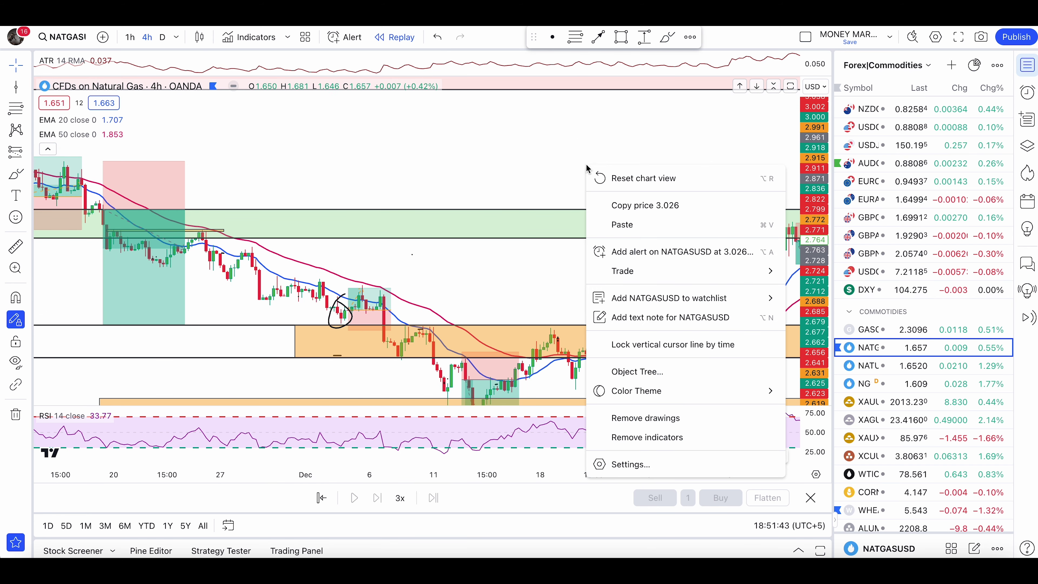
pyautogui.click(341, 305)
pyautogui.rightClick(337, 307)
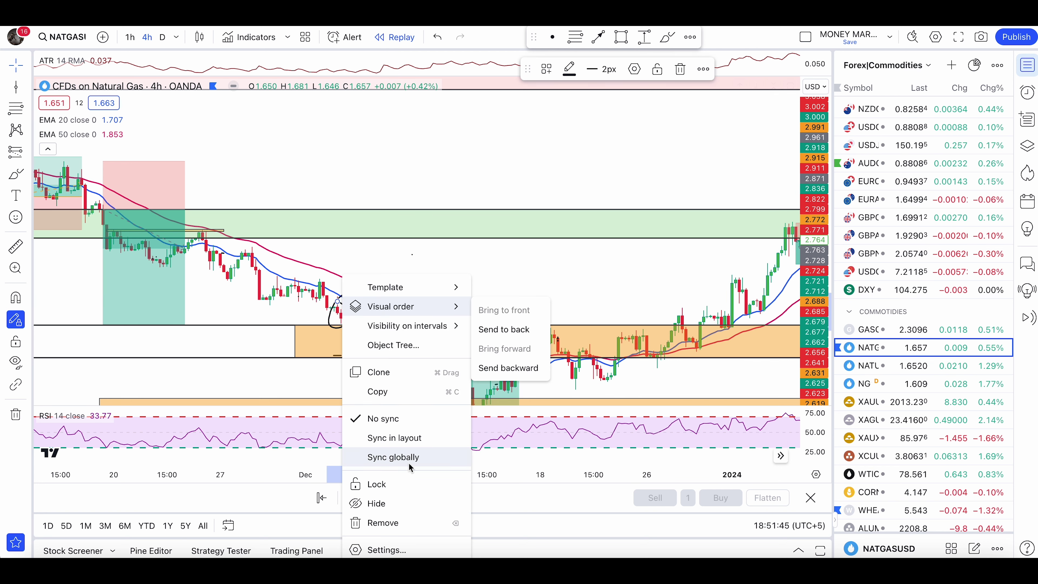
pyautogui.click(406, 523)
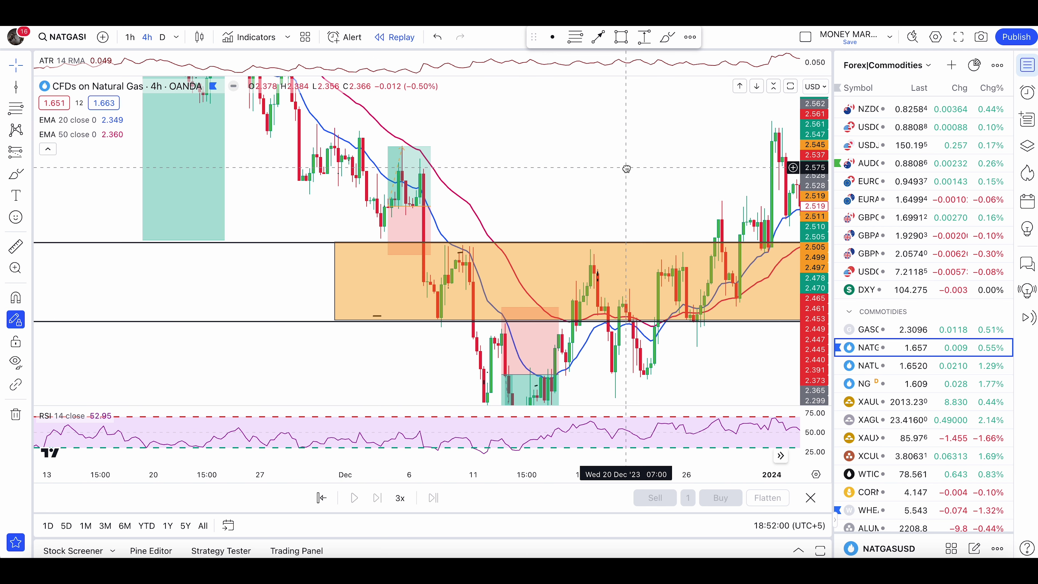
# Step: Mark the early December long position above the upper orange zone with the brush, and undo the marking
pyautogui.moveTo(607, 197); pyautogui.dragTo(587, 254)
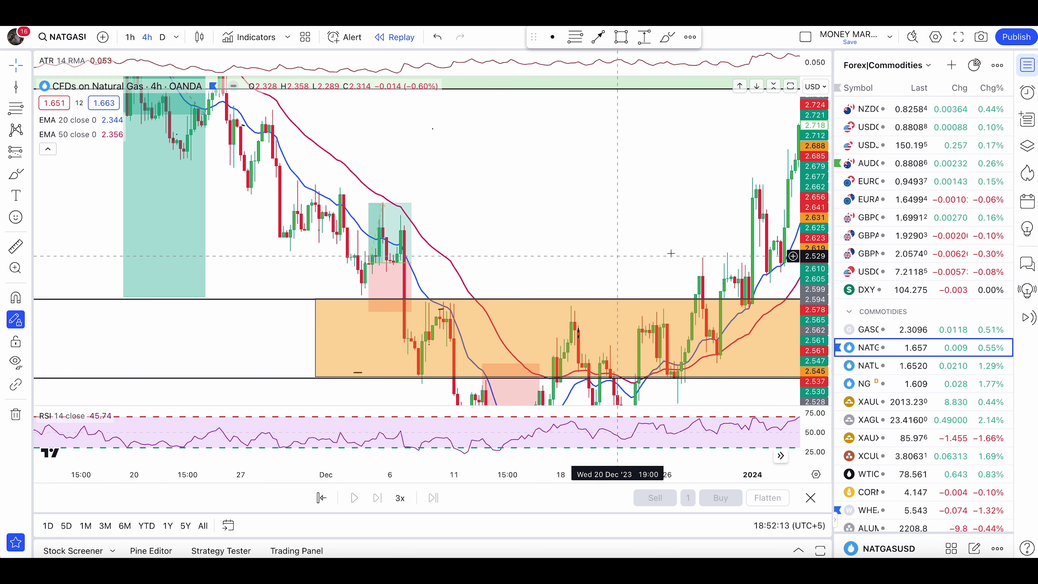
pyautogui.moveTo(824, 164); pyautogui.dragTo(824, 193)
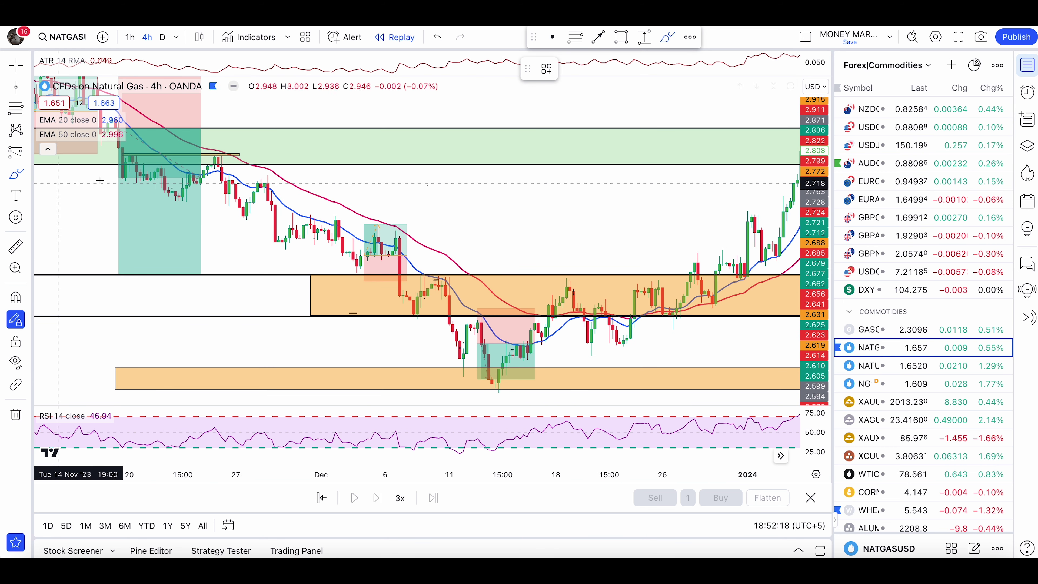
pyautogui.moveTo(352, 272)
pyautogui.mouseDown()
pyautogui.moveTo(399, 201)
pyautogui.moveTo(402, 173)
pyautogui.moveTo(410, 232)
pyautogui.mouseUp()
pyautogui.hotkey('ctrl', 'z')
pyautogui.hotkey('ctrl', 'z')
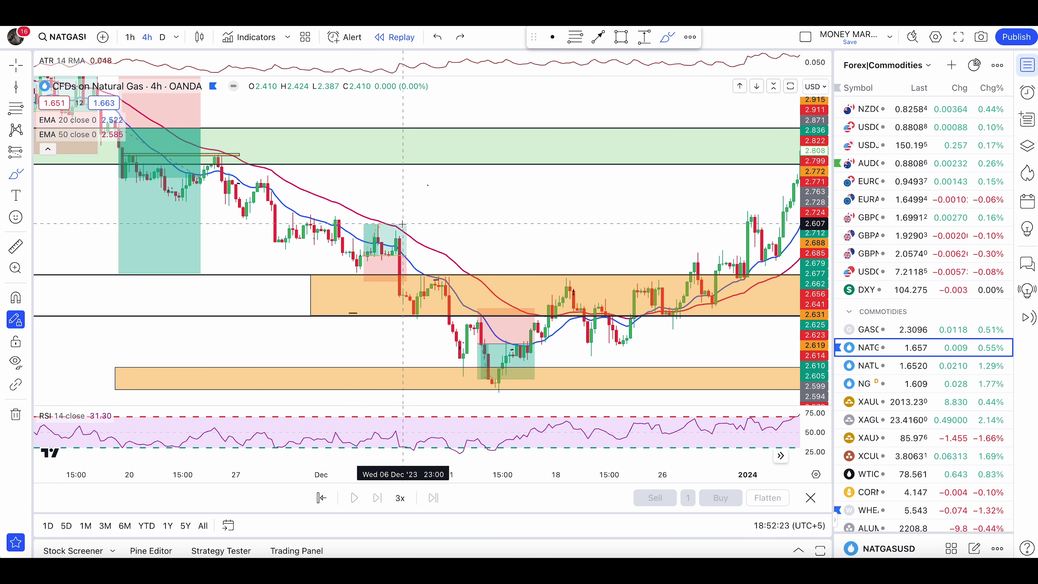
# Step: Circle the 6 December drop into the upper orange zone with the brush, add strokes beside it, and undo the markings
pyautogui.moveTo(409, 295)
pyautogui.mouseDown()
pyautogui.moveTo(412, 229)
pyautogui.moveTo(398, 230)
pyautogui.mouseUp()
pyautogui.moveTo(482, 236)
pyautogui.mouseDown()
pyautogui.moveTo(436, 261)
pyautogui.moveTo(459, 260)
pyautogui.mouseUp()
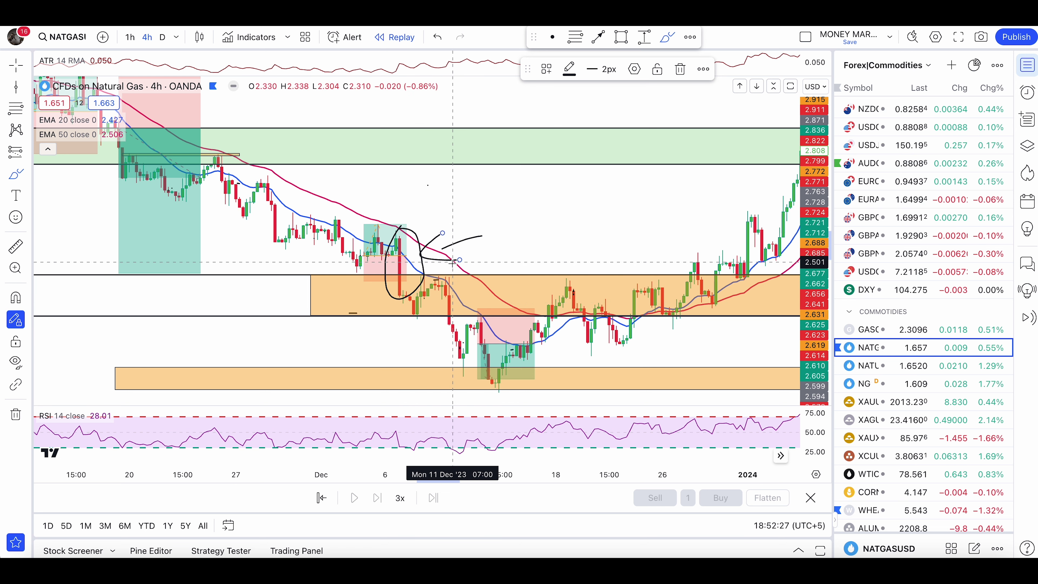
pyautogui.hotkey('ctrl', 'z')
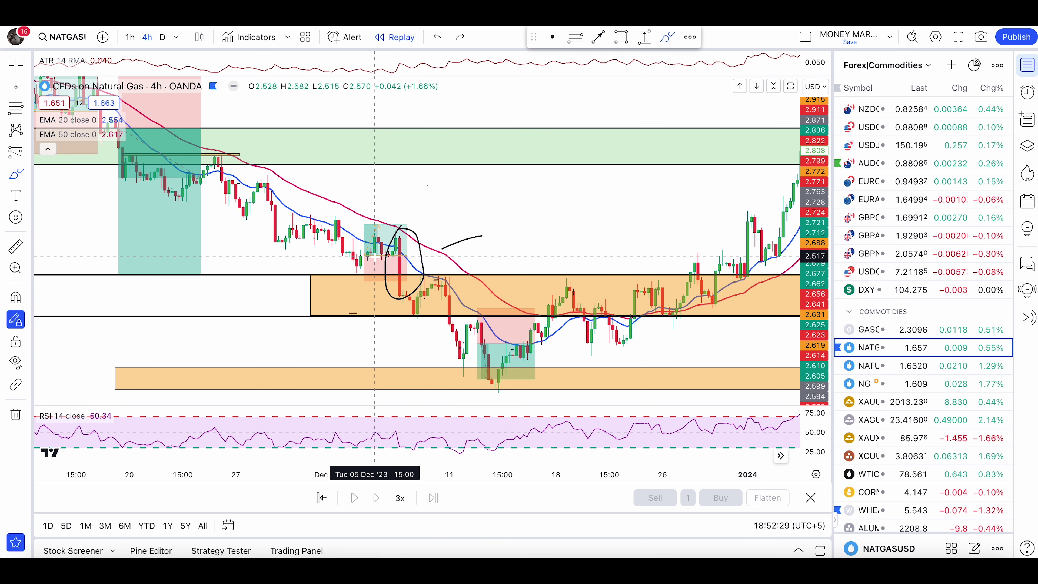
pyautogui.moveTo(369, 268); pyautogui.dragTo(343, 263)
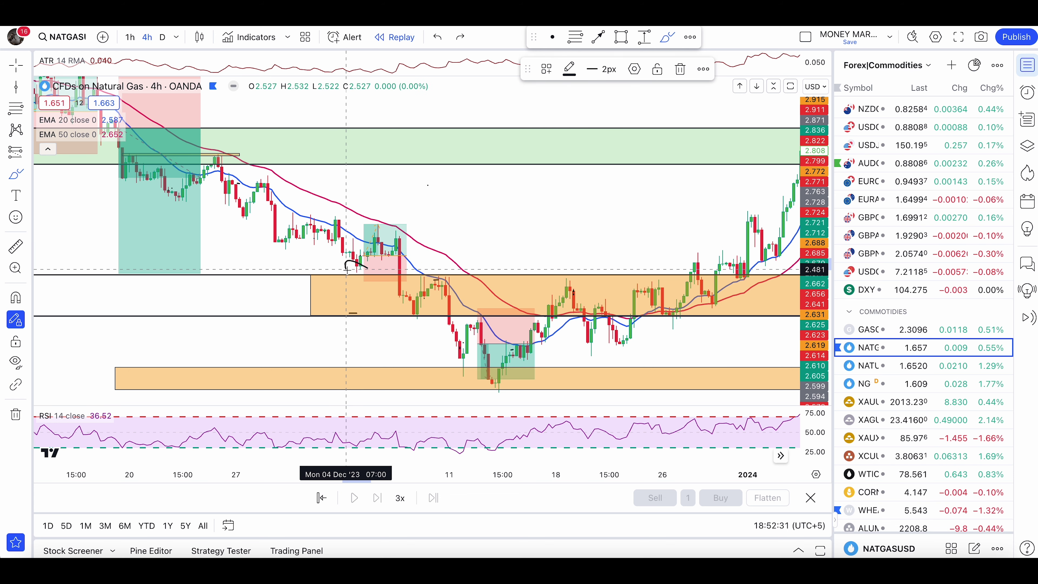
pyautogui.hotkey('ctrl', 'z')
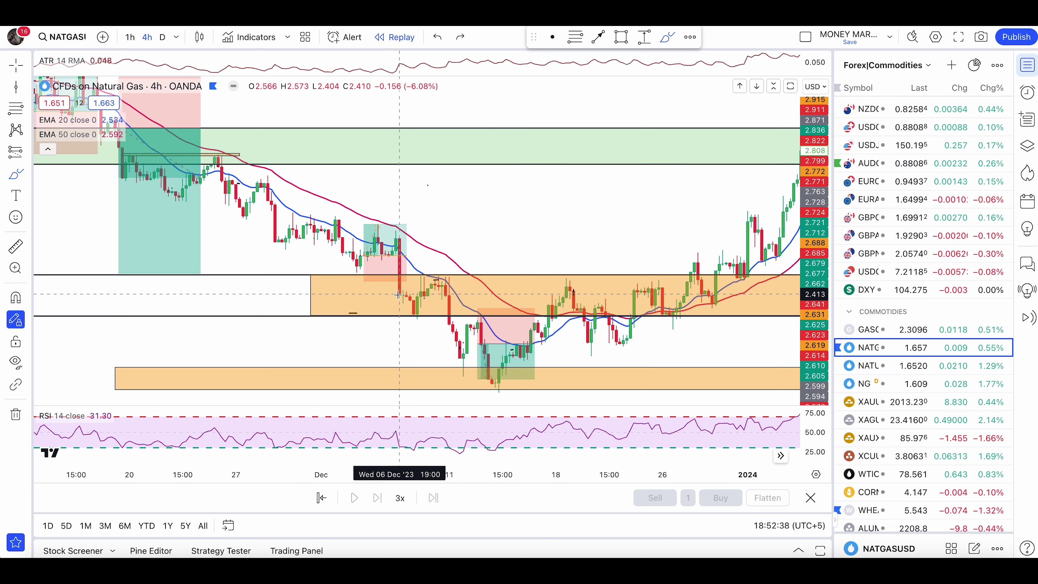
# Step: Mark the 6 December drop and the 8 December retest of the upper orange zone with brush strokes, and undo them
pyautogui.moveTo(404, 282)
pyautogui.mouseDown()
pyautogui.moveTo(361, 241)
pyautogui.moveTo(382, 236)
pyautogui.mouseUp()
pyautogui.click(16, 174)
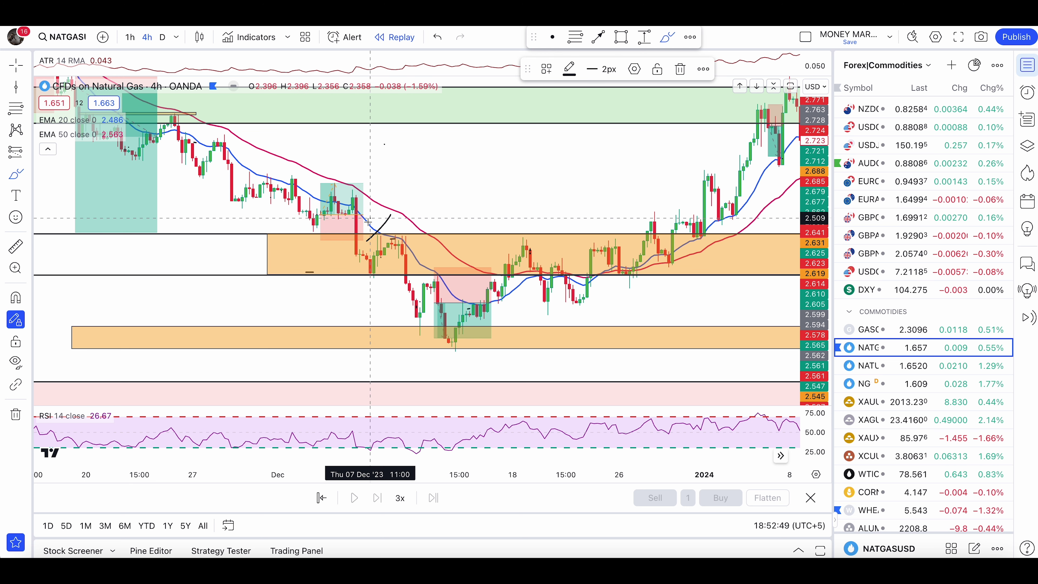
pyautogui.press('super+z')
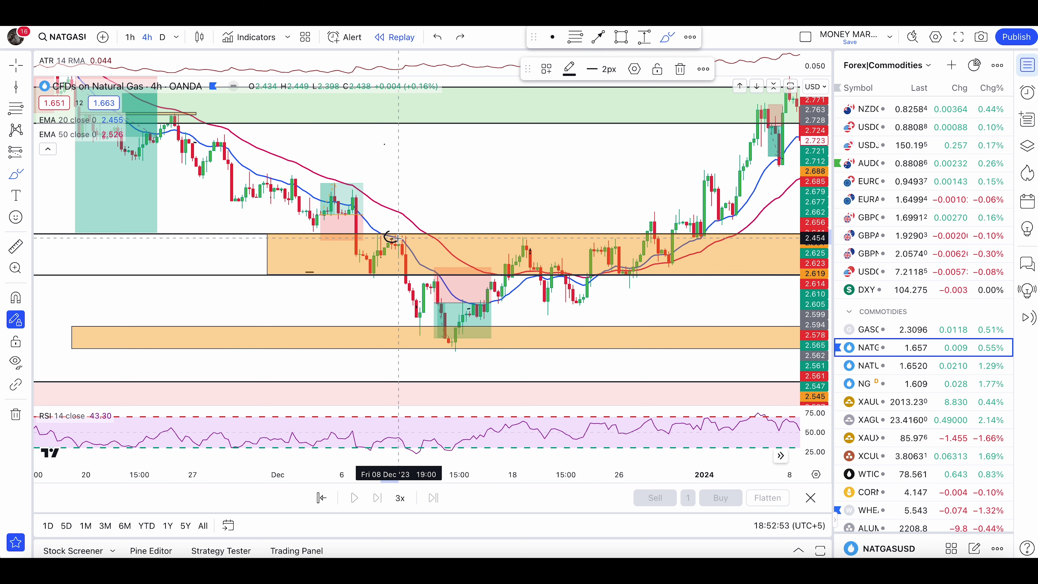
pyautogui.press('super+shift+z')
pyautogui.press('super+z')
pyautogui.press('super+z')
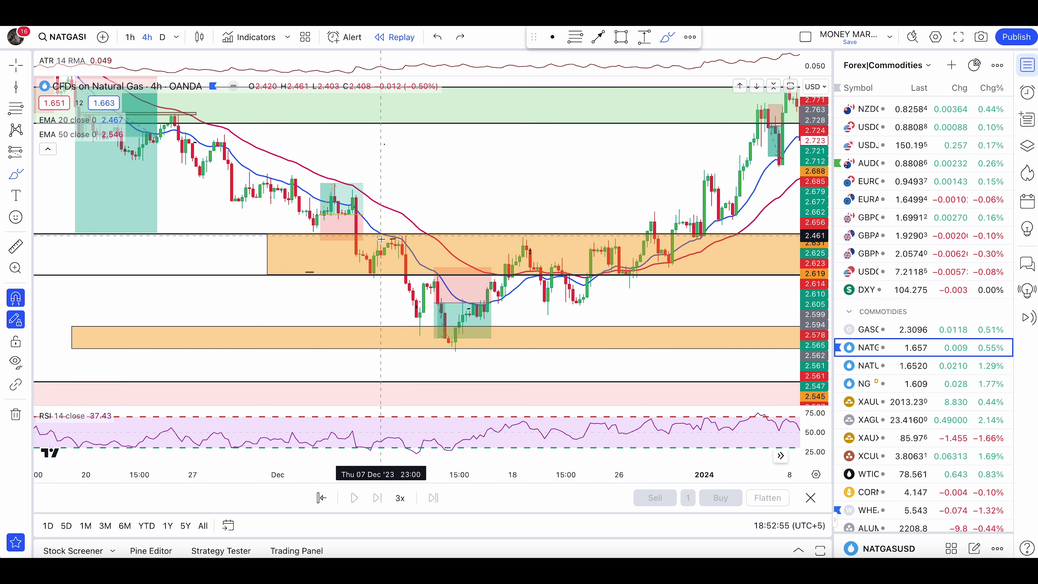
# Step: Place a short position at the 8 December retest of the upper orange zone, with its target at 0.278 (11.40%) in the lower orange zone
pyautogui.press('Escape')
pyautogui.moveTo(471, 182); pyautogui.dragTo(426, 136)
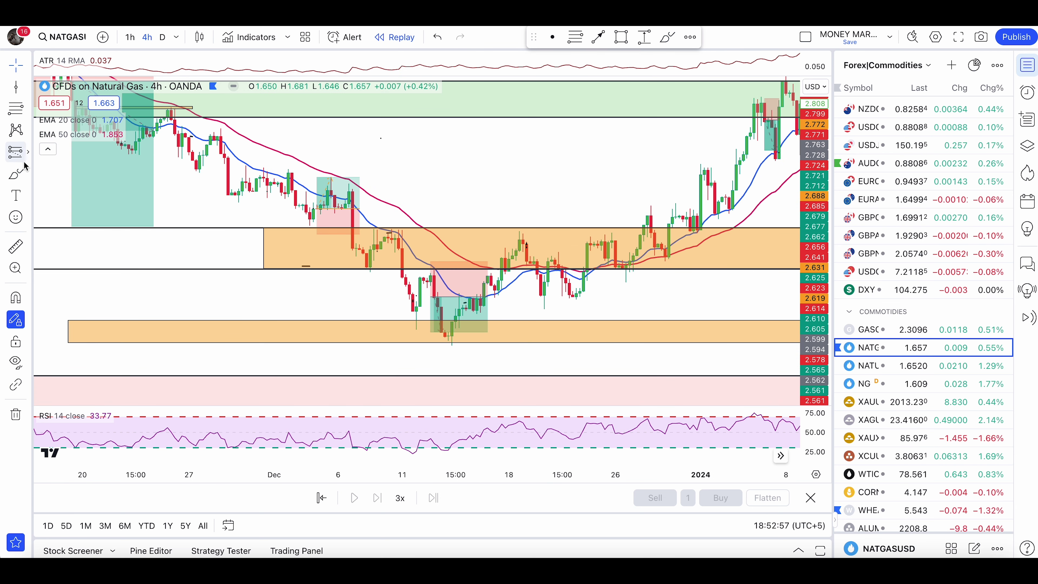
pyautogui.click(27, 172)
pyautogui.click(28, 154)
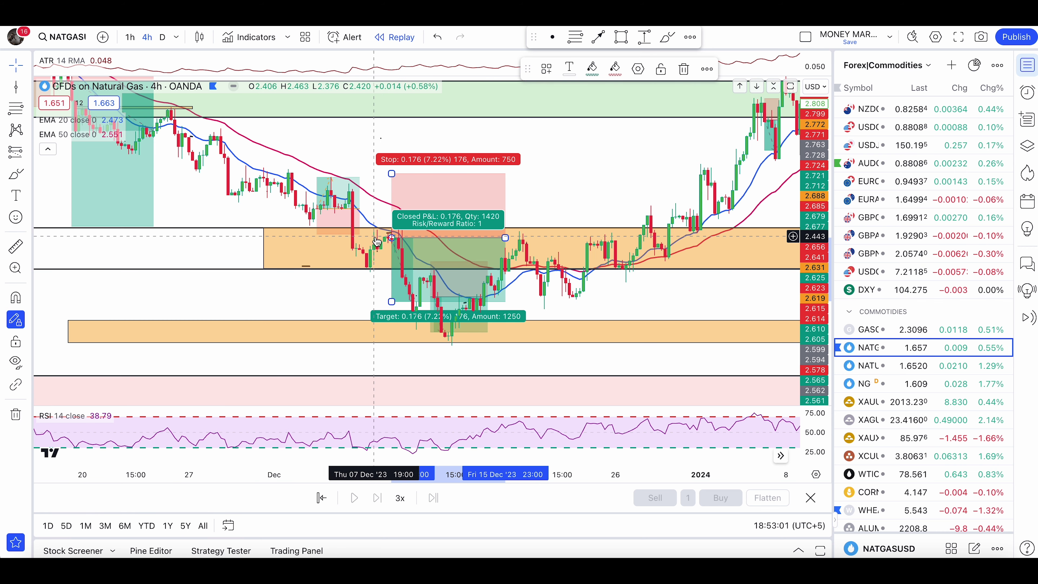
pyautogui.click(355, 225)
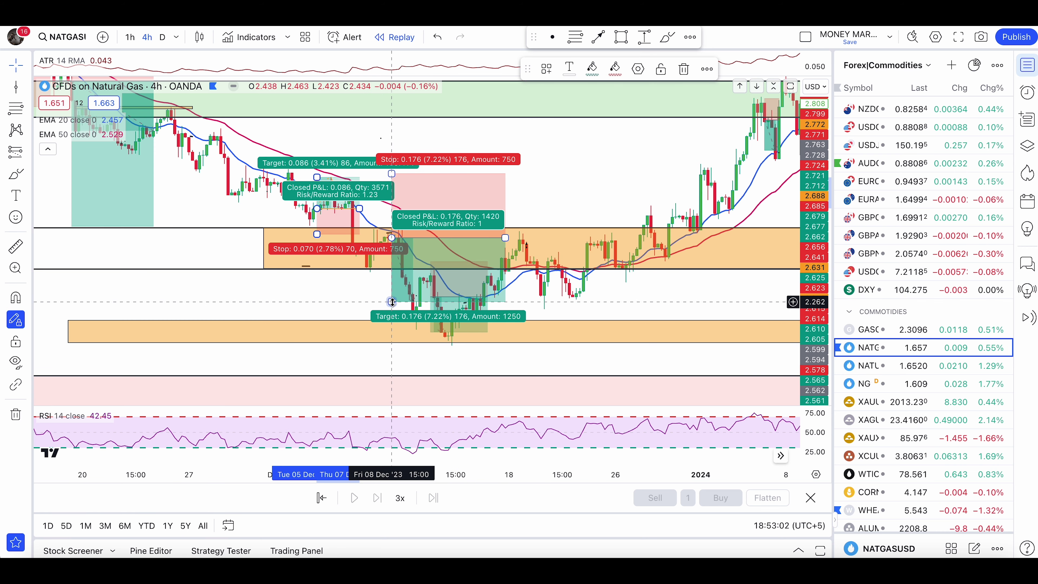
pyautogui.moveTo(391, 301); pyautogui.dragTo(391, 338)
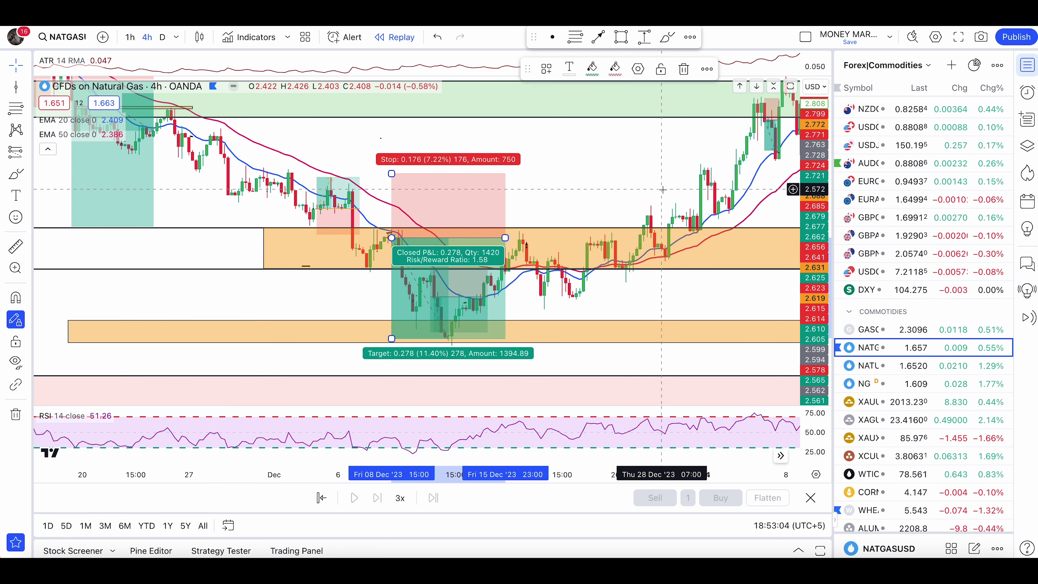
pyautogui.rightClick(653, 194)
# Step: Circle the 13 December low in the lower orange zone, sketch a projected rise from it, and undo the projection
pyautogui.moveTo(553, 170); pyautogui.dragTo(530, 163)
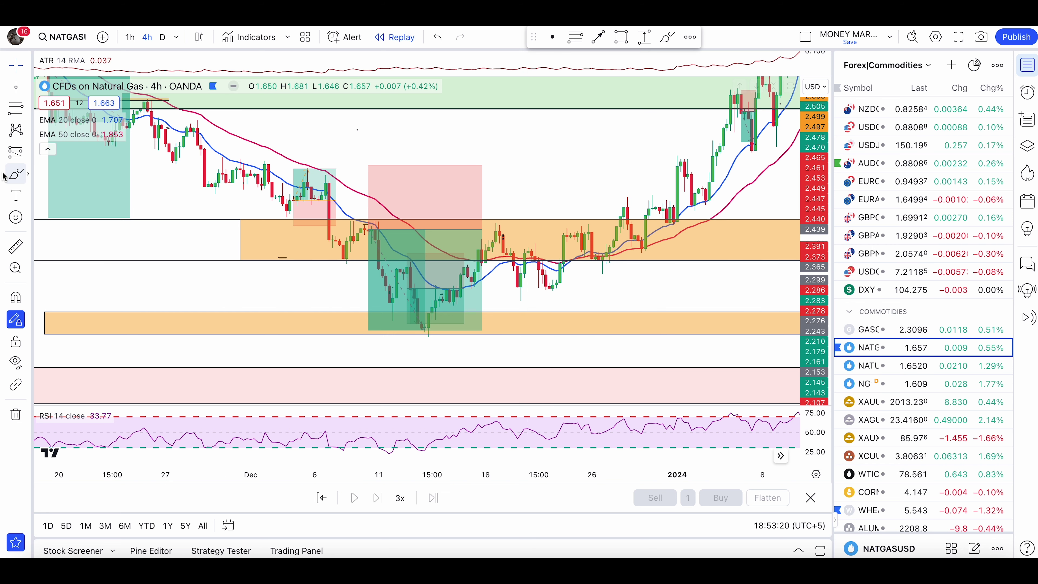
pyautogui.click(13, 175)
pyautogui.moveTo(428, 312)
pyautogui.mouseDown()
pyautogui.moveTo(412, 322)
pyautogui.moveTo(430, 336)
pyautogui.moveTo(451, 323)
pyautogui.moveTo(436, 311)
pyautogui.mouseUp()
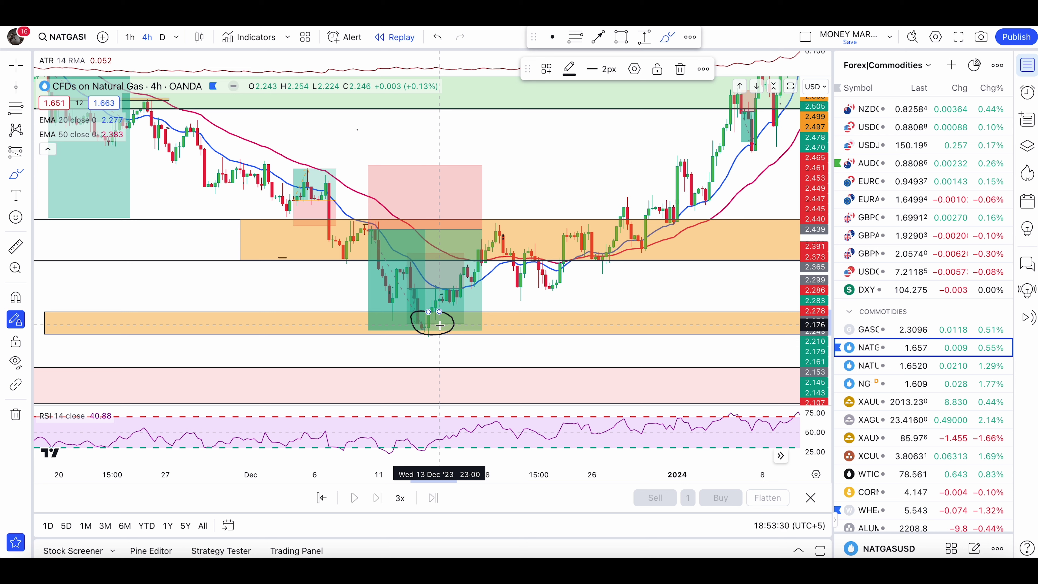
pyautogui.moveTo(423, 339)
pyautogui.mouseDown()
pyautogui.moveTo(486, 238)
pyautogui.moveTo(507, 256)
pyautogui.moveTo(515, 193)
pyautogui.mouseUp()
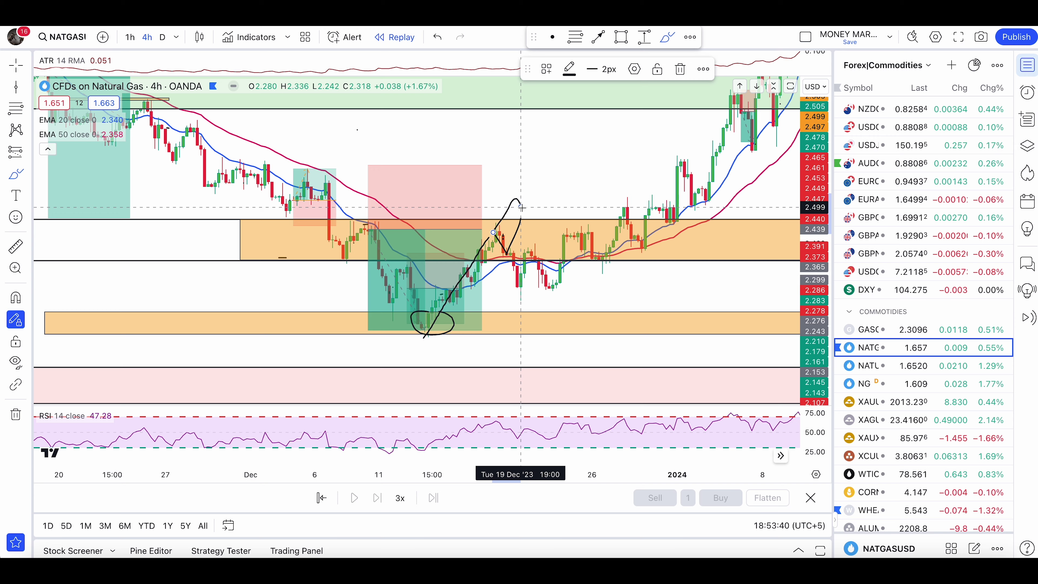
pyautogui.hotkey('ctrl', 'z')
pyautogui.hotkey('ctrl', 'z')
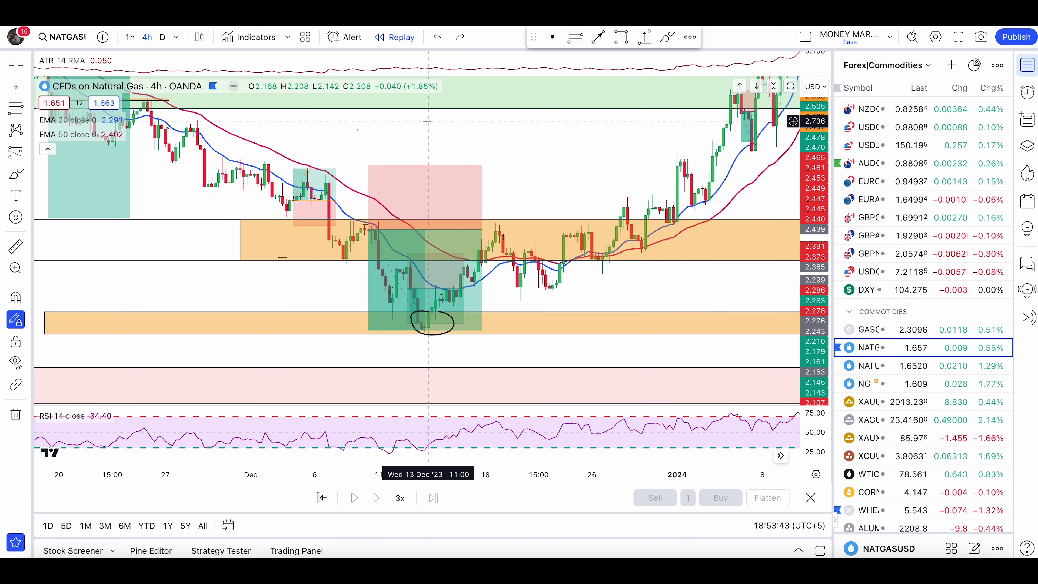
# Step: Trace the November downtrend with the brush and undo the stroke
pyautogui.moveTo(427, 121); pyautogui.dragTo(692, 270)
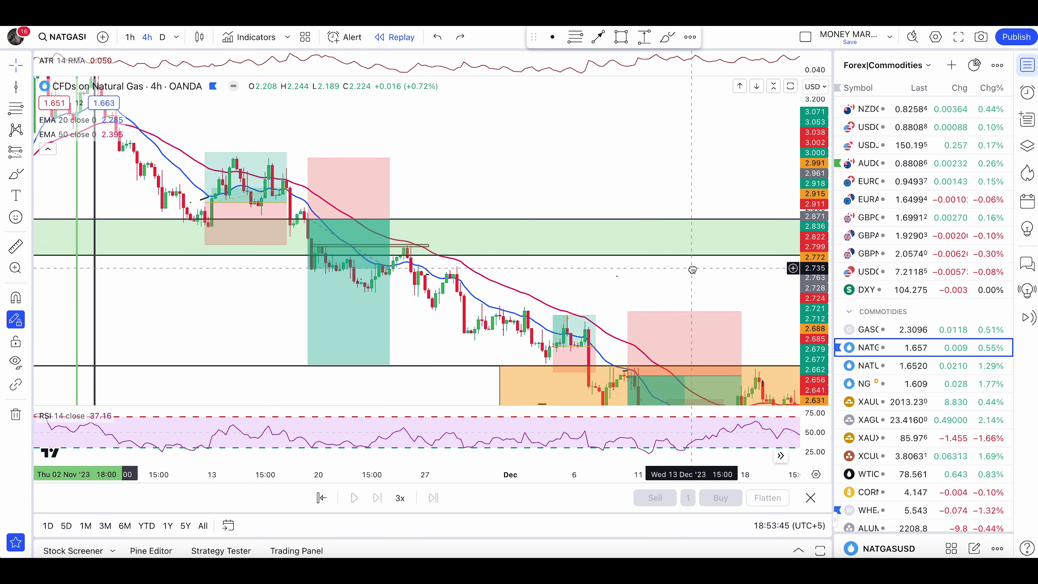
pyautogui.click(15, 174)
pyautogui.moveTo(216, 197)
pyautogui.mouseDown()
pyautogui.moveTo(201, 192)
pyautogui.moveTo(208, 237)
pyautogui.moveTo(216, 194)
pyautogui.moveTo(240, 160)
pyautogui.moveTo(258, 198)
pyautogui.moveTo(369, 323)
pyautogui.mouseUp()
pyautogui.hotkey('ctrl', 'z')
# Step: Remove the brush circle around the 13 December low
pyautogui.moveTo(693, 290); pyautogui.dragTo(372, 175)
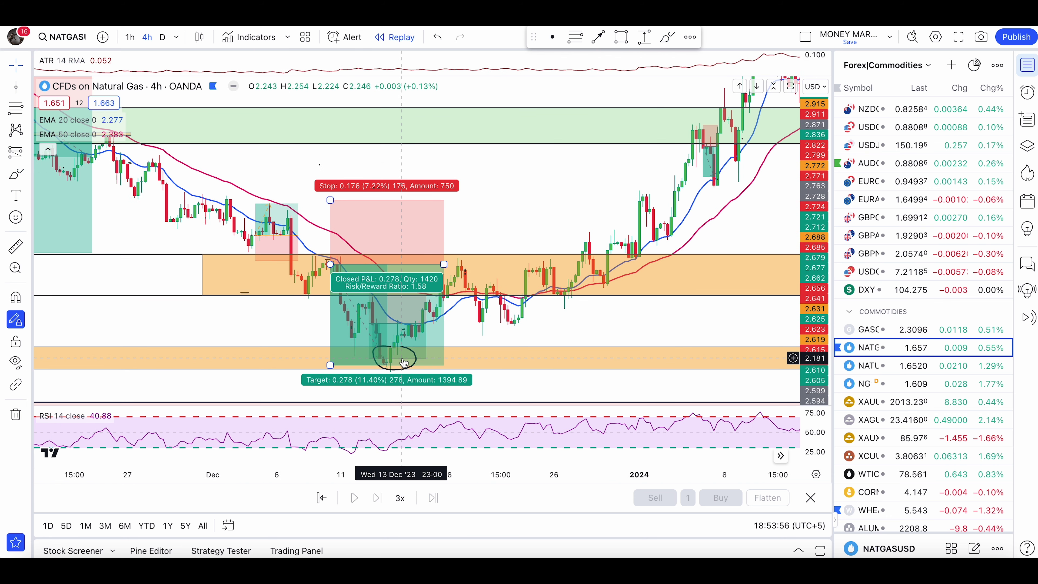
pyautogui.rightClick(410, 370)
pyautogui.click(472, 521)
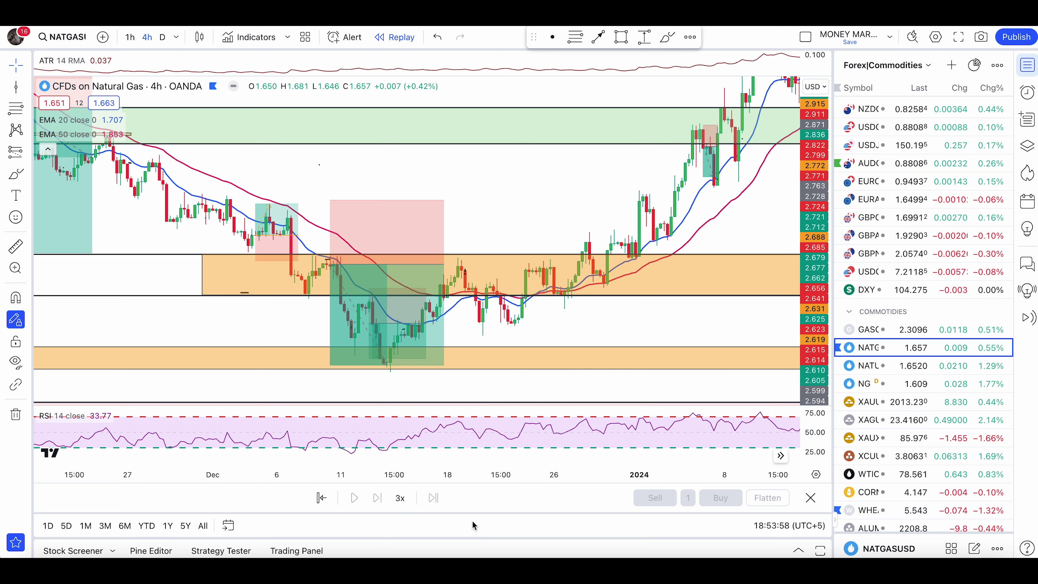
# Step: Mark the mid-December rise to the upper orange zone and trace across that zone with the brush, undoing the strokes
pyautogui.click(16, 174)
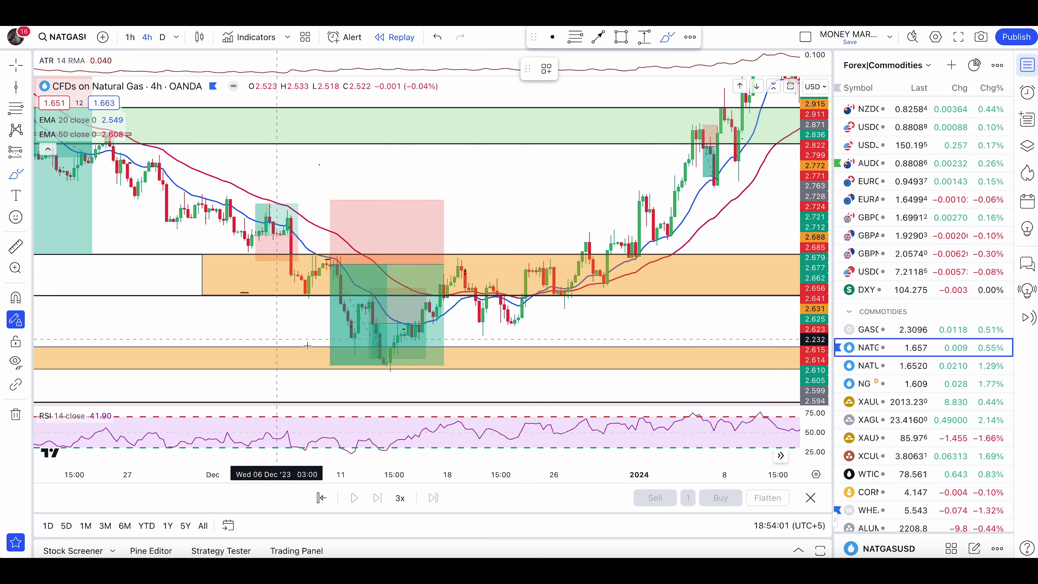
pyautogui.moveTo(395, 348)
pyautogui.mouseDown()
pyautogui.moveTo(376, 359)
pyautogui.moveTo(410, 363)
pyautogui.moveTo(395, 353)
pyautogui.moveTo(457, 266)
pyautogui.moveTo(418, 306)
pyautogui.moveTo(452, 300)
pyautogui.mouseUp()
pyautogui.hotkey('ctrl', 'z')
pyautogui.hotkey('ctrl', 'z')
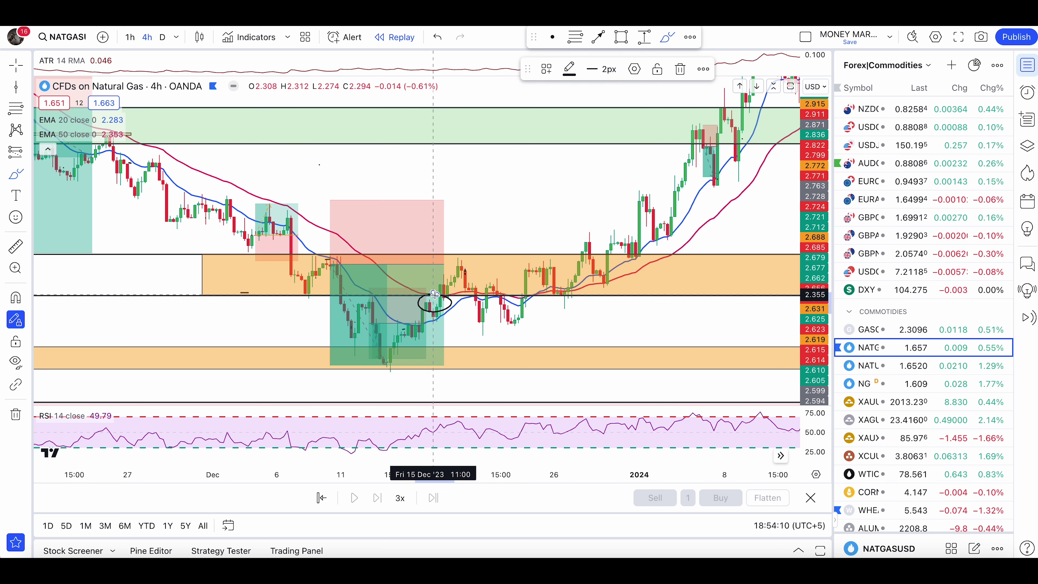
pyautogui.hotkey('ctrl', 'z')
pyautogui.moveTo(493, 272)
pyautogui.mouseDown()
pyautogui.moveTo(265, 282)
pyautogui.moveTo(212, 264)
pyautogui.mouseUp()
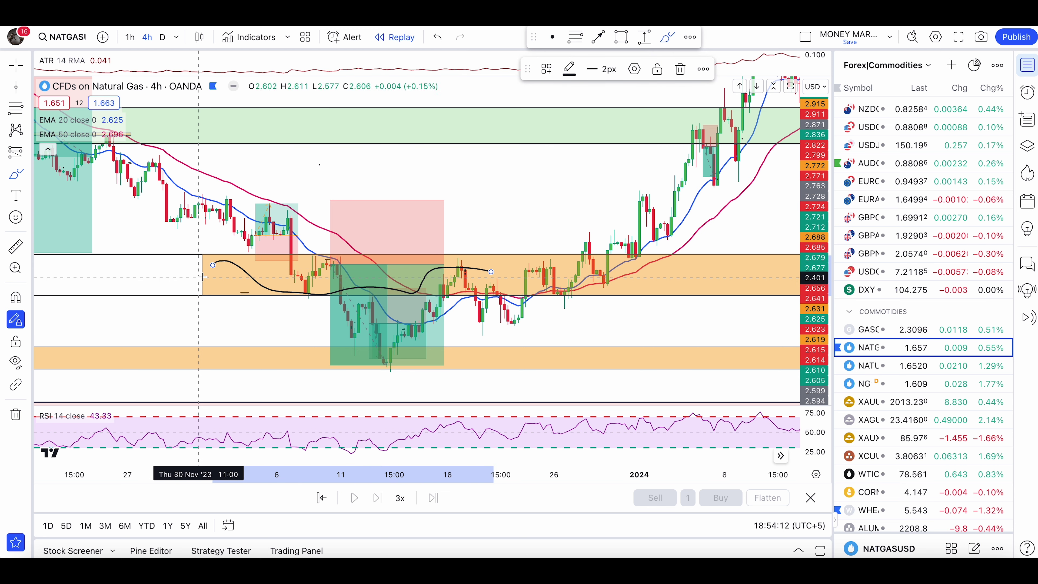
pyautogui.hotkey('ctrl', 'z')
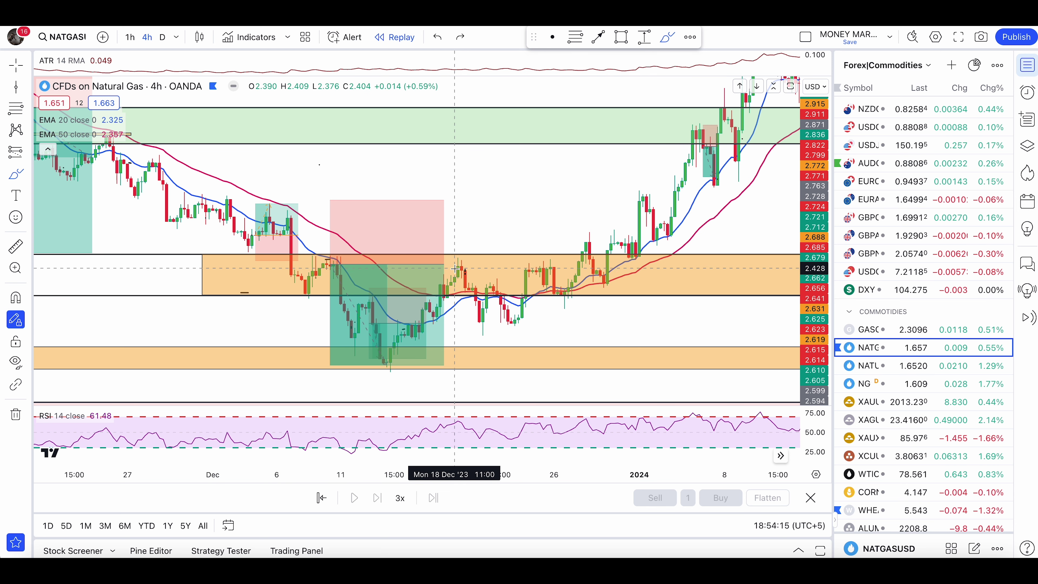
# Step: Mark the 18 December high in the upper orange zone and the swings after it with brush strokes, and undo them
pyautogui.moveTo(454, 266); pyautogui.dragTo(486, 326)
pyautogui.moveTo(473, 256)
pyautogui.mouseDown()
pyautogui.moveTo(527, 304)
pyautogui.moveTo(492, 350)
pyautogui.moveTo(415, 262)
pyautogui.mouseUp()
pyautogui.hotkey('ctrl', 'z')
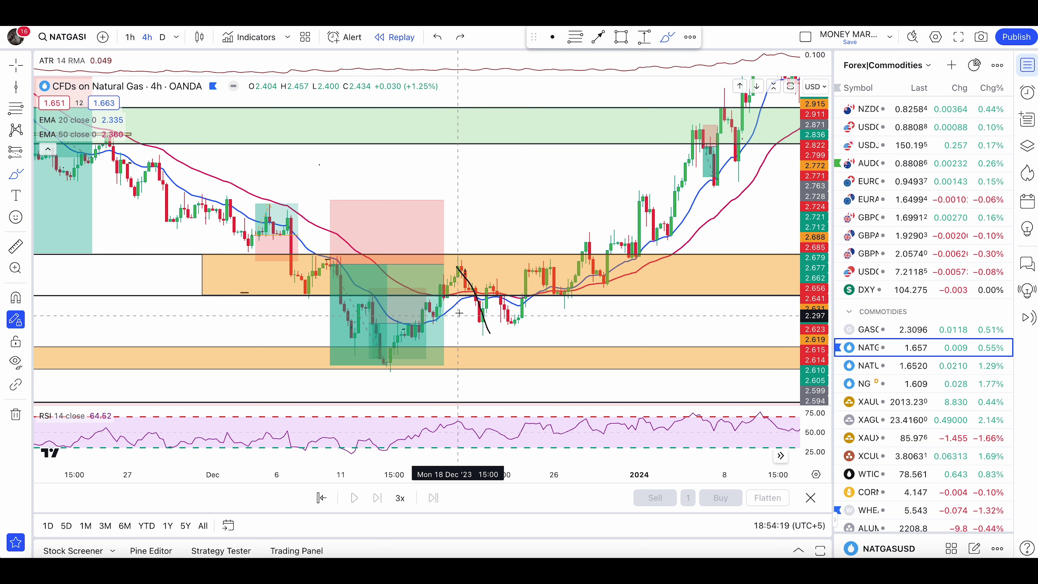
pyautogui.moveTo(491, 260); pyautogui.dragTo(437, 262)
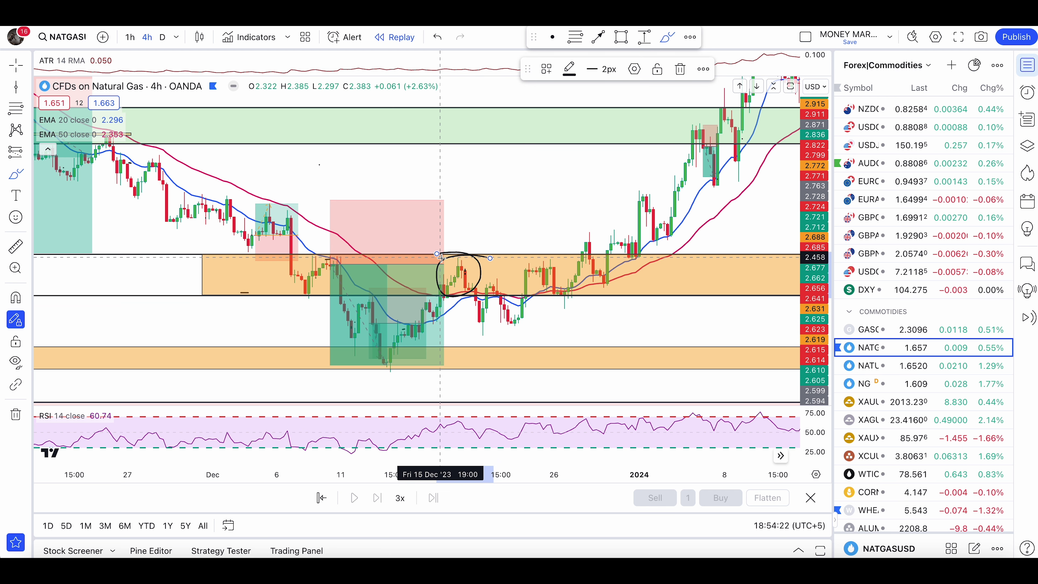
pyautogui.hotkey('ctrl', 'z')
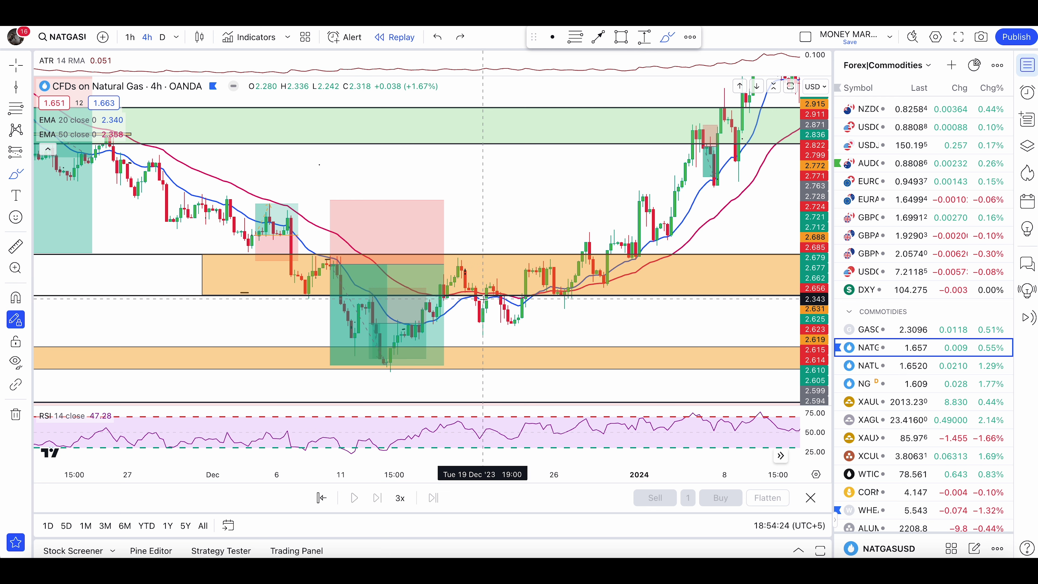
pyautogui.moveTo(483, 300); pyautogui.dragTo(522, 306)
pyautogui.hotkey('ctrl', 'z')
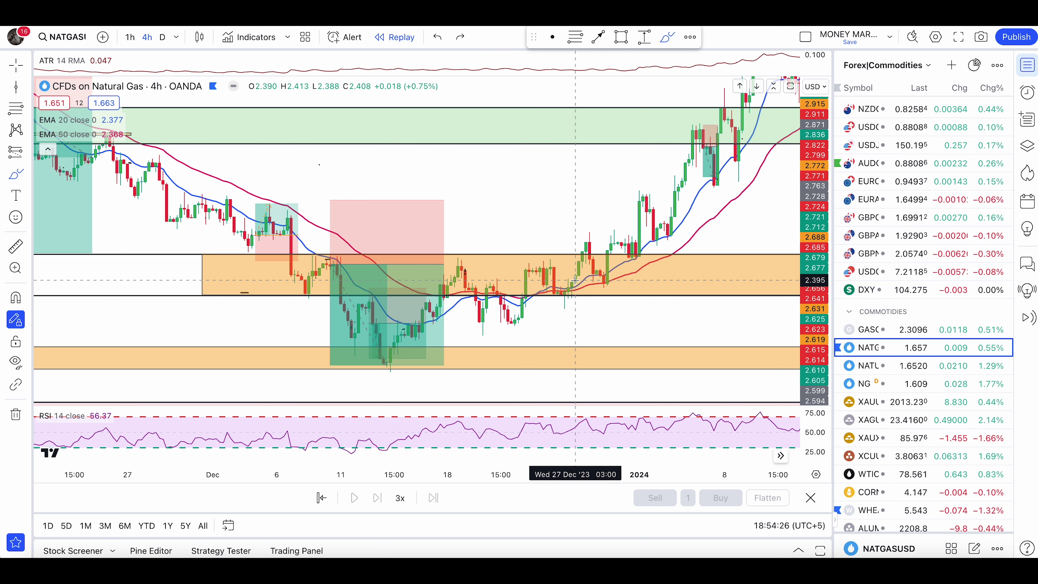
# Step: Mark the 26–27 December rise above the upper orange zone with brush strokes
pyautogui.moveTo(541, 262); pyautogui.dragTo(559, 289)
pyautogui.hotkey('ctrl', 'z')
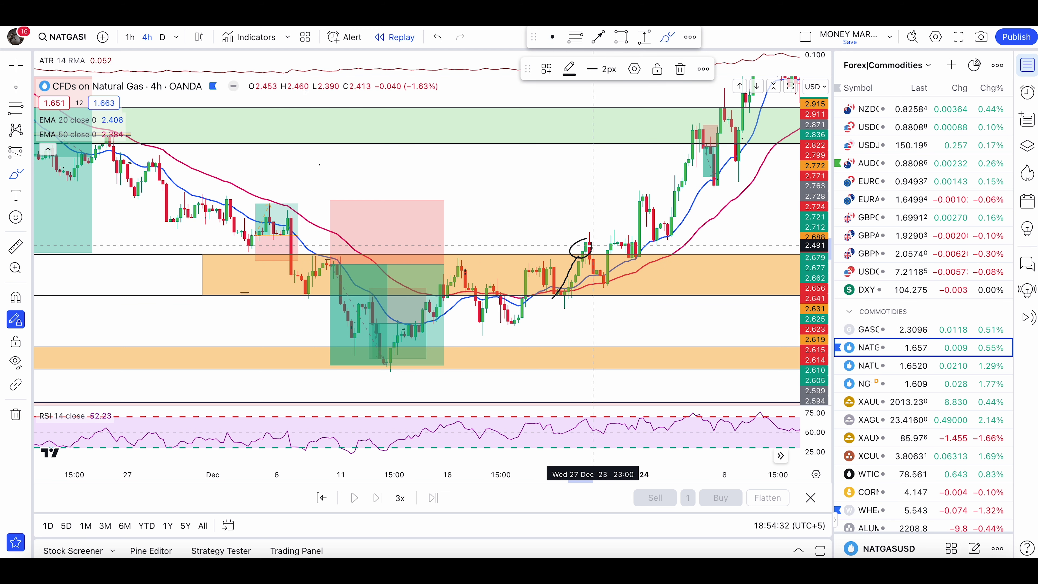
pyautogui.moveTo(513, 287); pyautogui.dragTo(522, 284)
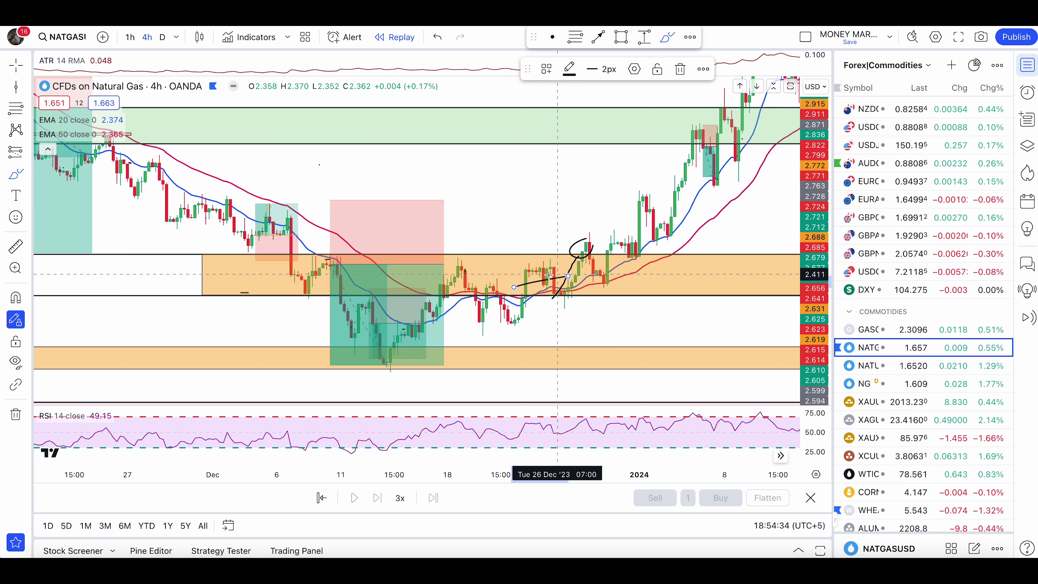
# Step: Brush strokes in the blank areas above the December swings, then undo them along with the 27 December high circle
pyautogui.moveTo(555, 196)
pyautogui.mouseDown()
pyautogui.moveTo(510, 209)
pyautogui.moveTo(504, 238)
pyautogui.mouseUp()
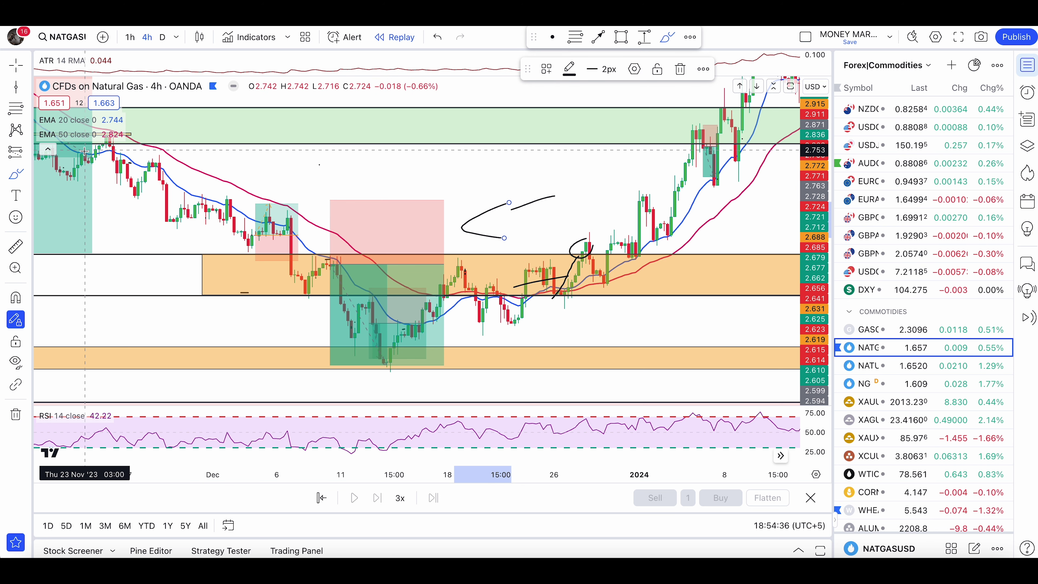
pyautogui.moveTo(82, 152); pyautogui.dragTo(200, 146)
pyautogui.hotkey('ctrl', 'z')
pyautogui.hotkey('ctrl', 'z')
pyautogui.hotkey('ctrl', 'z')
pyautogui.hotkey('ctrl', 'z')
pyautogui.hotkey('ctrl', 'z')
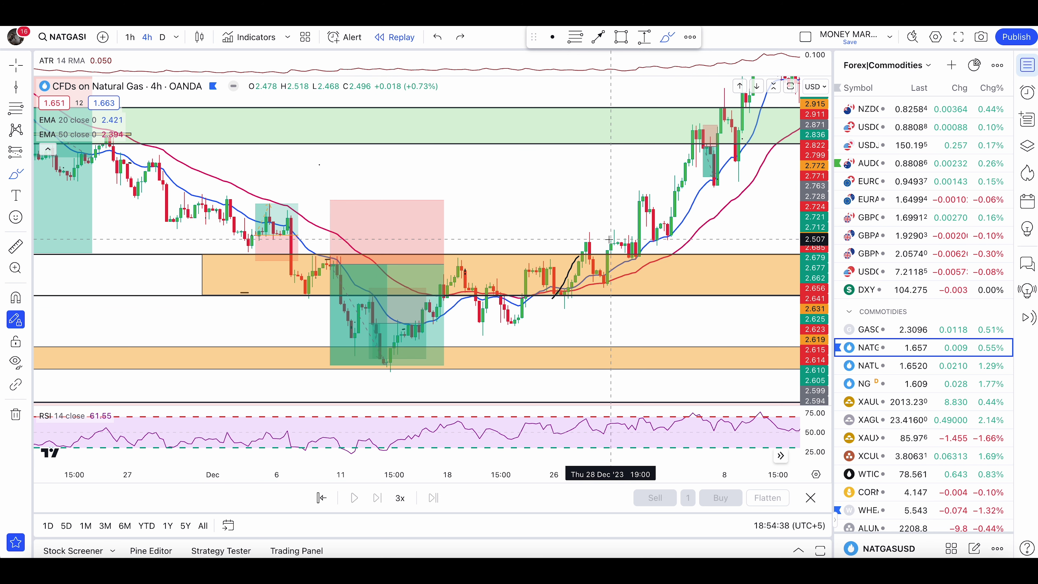
# Step: Mark the 27 December high and the pullback into the upper orange zone with brush strokes, undo them, and leave the brush
pyautogui.moveTo(593, 230); pyautogui.dragTo(571, 224)
pyautogui.hotkey('ctrl', 'z')
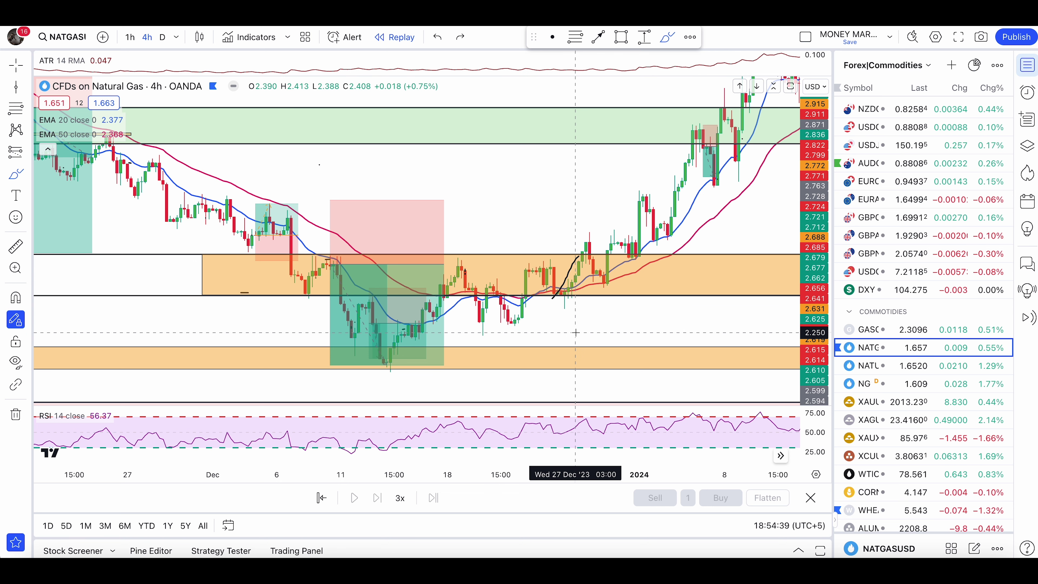
pyautogui.moveTo(575, 329)
pyautogui.mouseDown()
pyautogui.moveTo(575, 292)
pyautogui.moveTo(606, 298)
pyautogui.mouseUp()
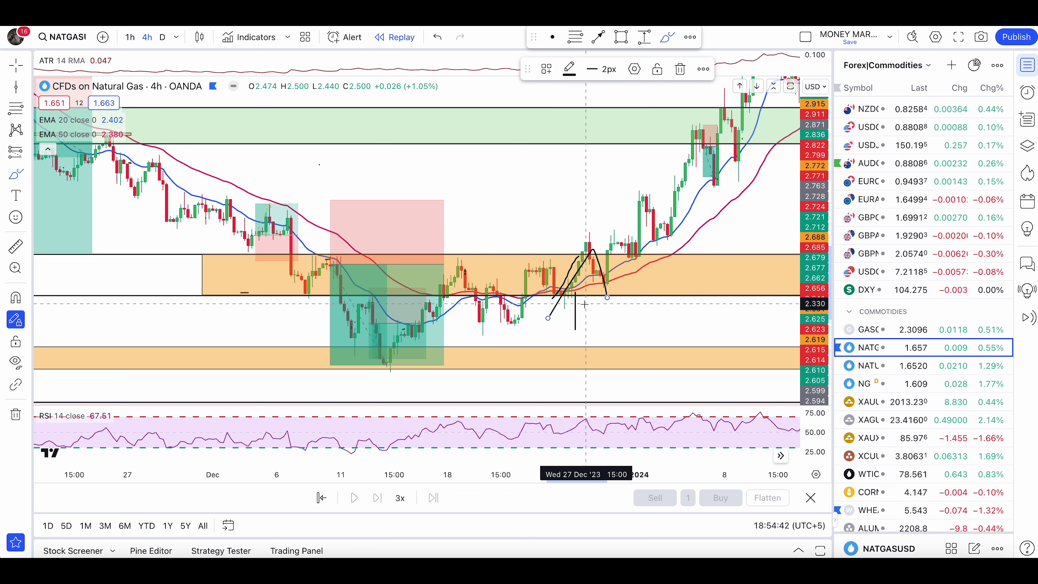
pyautogui.hotkey('ctrl', 'z')
pyautogui.hotkey('ctrl', 'z')
pyautogui.hotkey('ctrl', 'z')
pyautogui.press('Escape')
pyautogui.moveTo(605, 295); pyautogui.dragTo(571, 305)
pyautogui.hotkey('ctrl', 'z')
pyautogui.rightClick(653, 302)
pyautogui.click(695, 262)
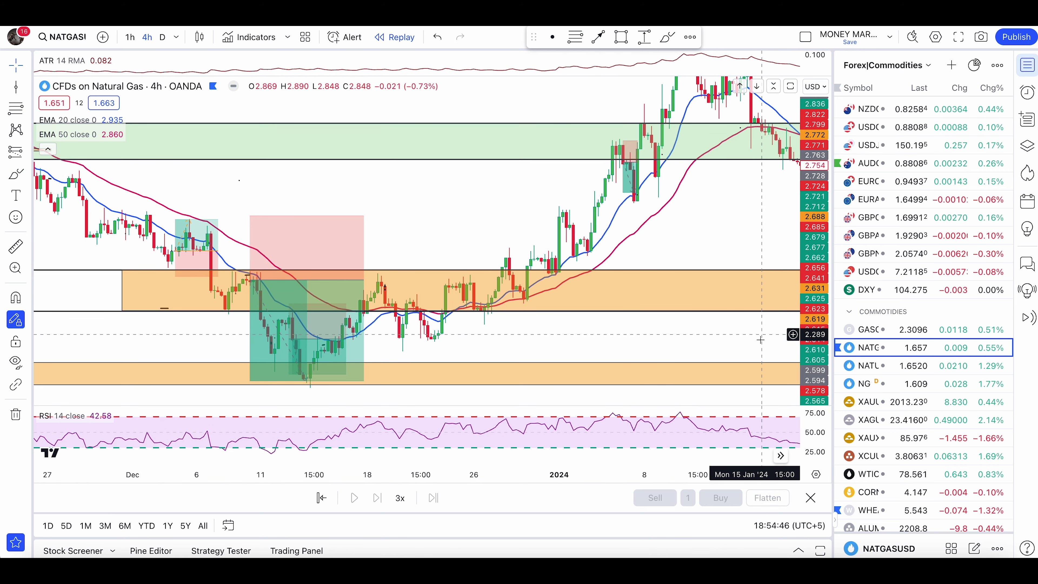
# Step: Circle the 27 December high and the pullback low inside the upper orange zone with the brush, undoing each mark
pyautogui.moveTo(809, 355); pyautogui.dragTo(801, 257)
pyautogui.scroll(1, 549, 229)
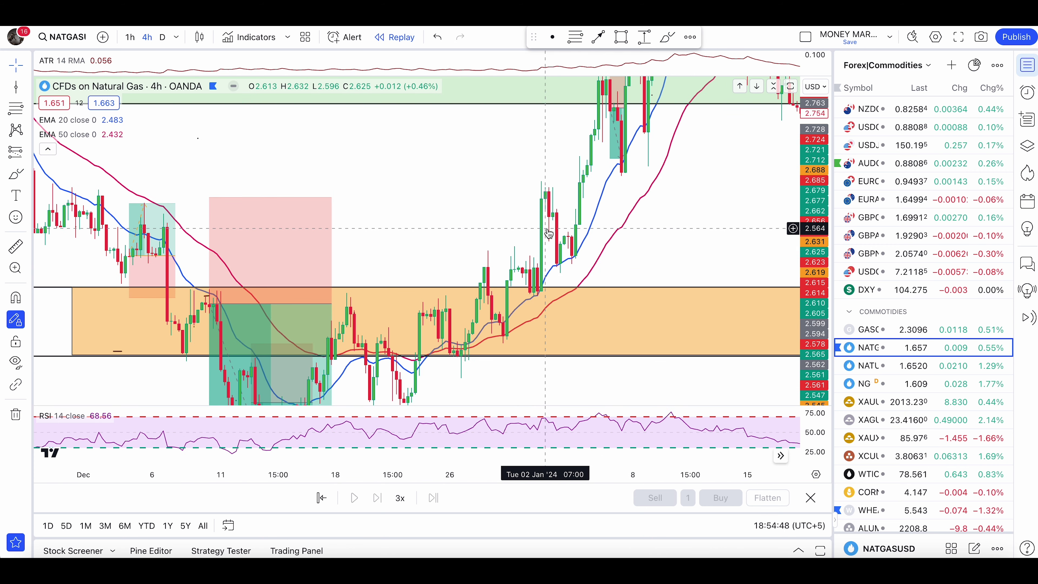
pyautogui.moveTo(629, 235); pyautogui.dragTo(592, 217)
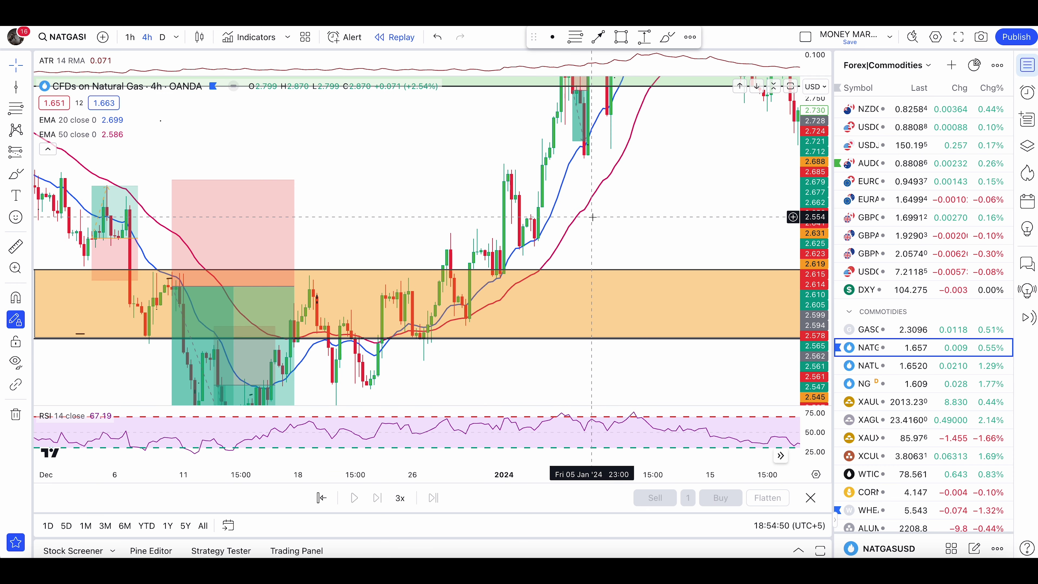
pyautogui.click(16, 173)
pyautogui.moveTo(436, 206)
pyautogui.mouseDown()
pyautogui.moveTo(423, 241)
pyautogui.moveTo(432, 224)
pyautogui.mouseUp()
pyautogui.moveTo(435, 366); pyautogui.dragTo(435, 359)
pyautogui.hotkey('ctrl', 'z')
pyautogui.hotkey('ctrl', 'z')
pyautogui.hotkey('ctrl', 'z')
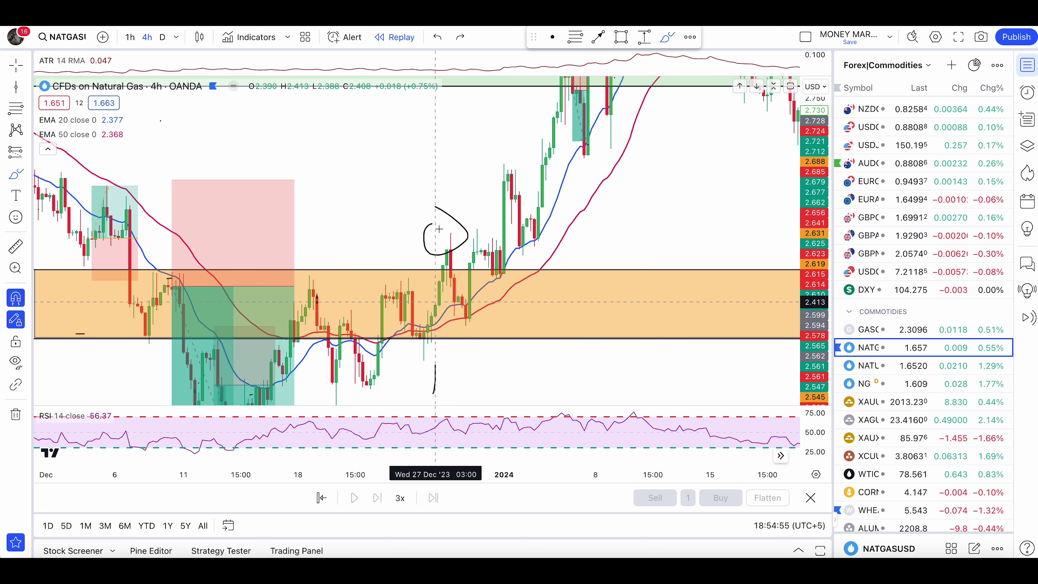
pyautogui.moveTo(447, 241)
pyautogui.mouseDown()
pyautogui.moveTo(458, 306)
pyautogui.moveTo(474, 258)
pyautogui.moveTo(450, 257)
pyautogui.mouseUp()
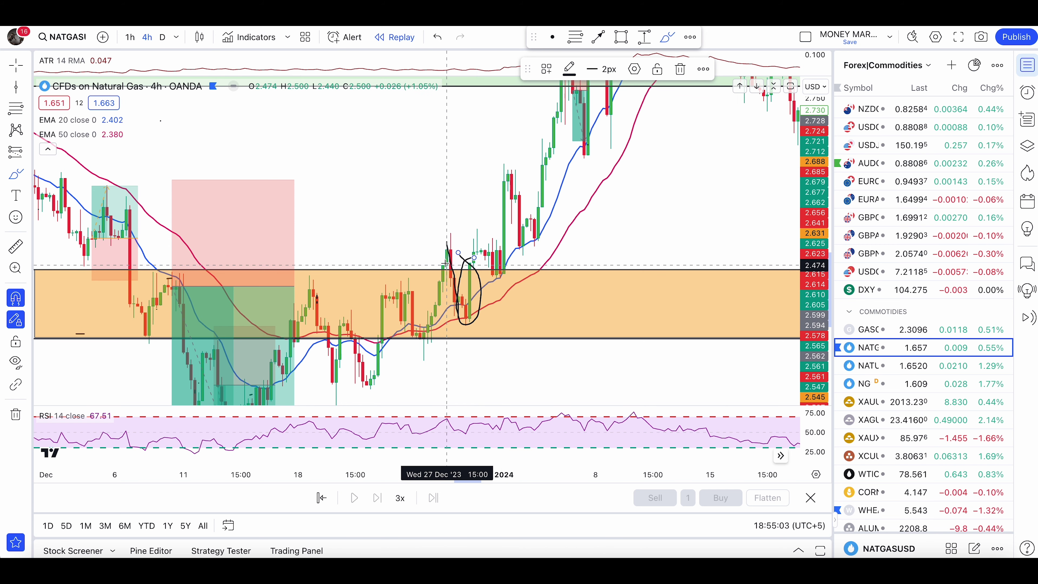
pyautogui.hotkey('ctrl', 'z')
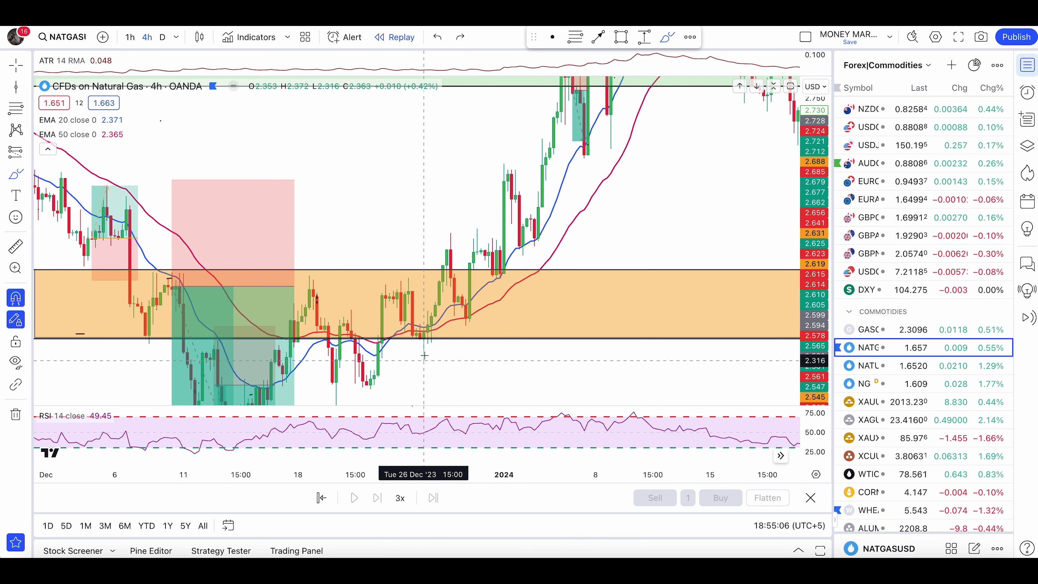
# Step: Place a long position on the 28 December bounce, with its stop below the upper orange zone and its target near the green zone's lower edge
pyautogui.click(27, 152)
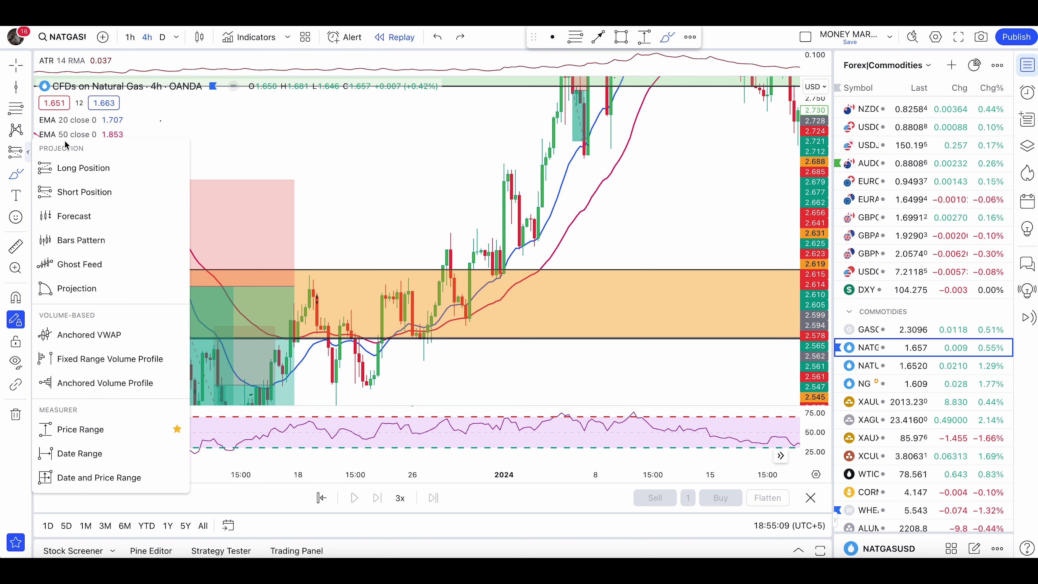
pyautogui.click(74, 167)
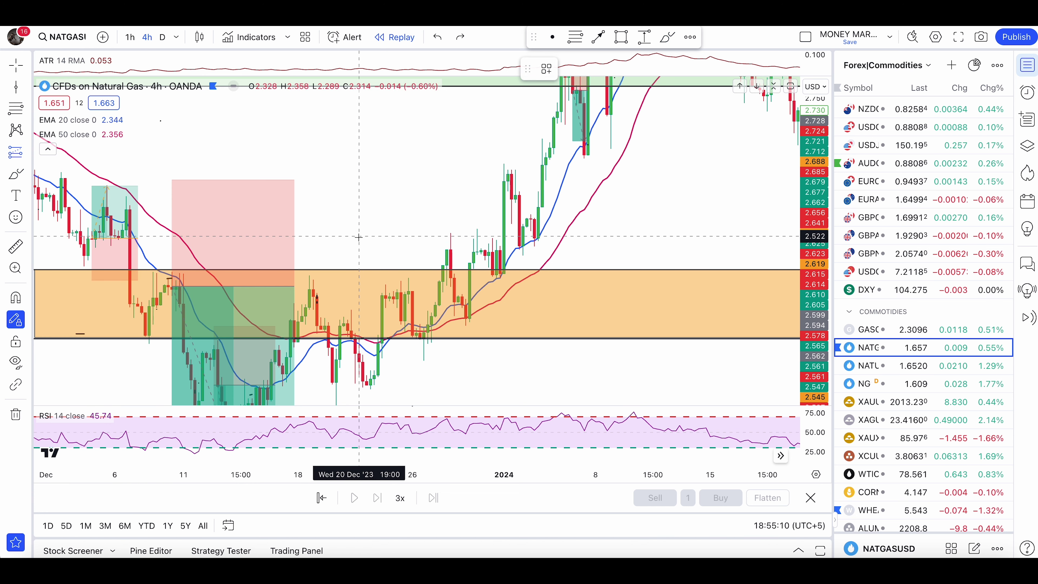
pyautogui.click(469, 276)
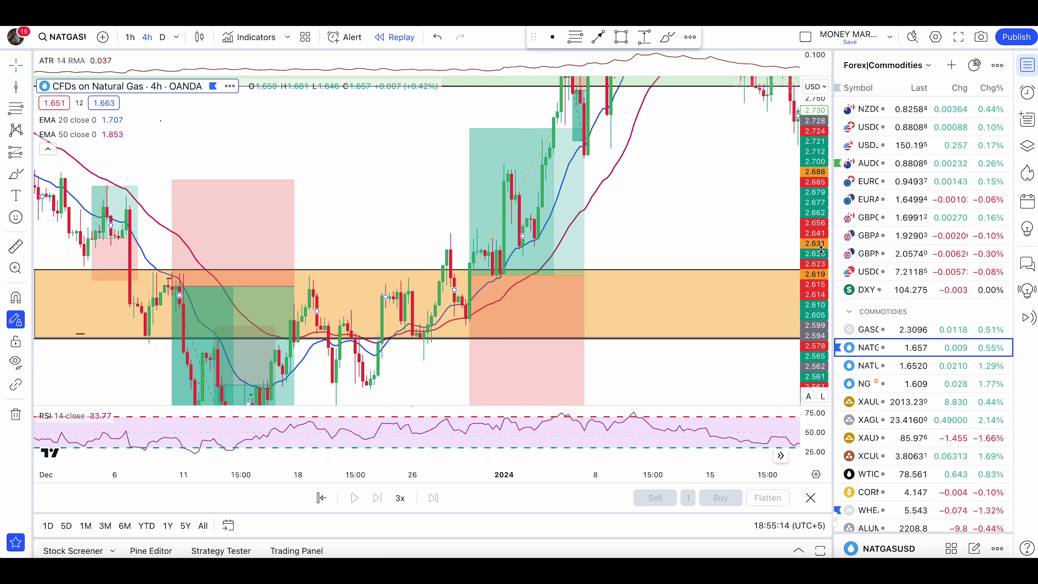
pyautogui.moveTo(459, 375); pyautogui.dragTo(469, 333)
pyautogui.moveTo(470, 155); pyautogui.dragTo(473, 127)
# Step: Mark the 4–5 January highs inside the green zone with the brush and undo the mark
pyautogui.rightClick(709, 166)
pyautogui.moveTo(706, 156); pyautogui.dragTo(695, 118)
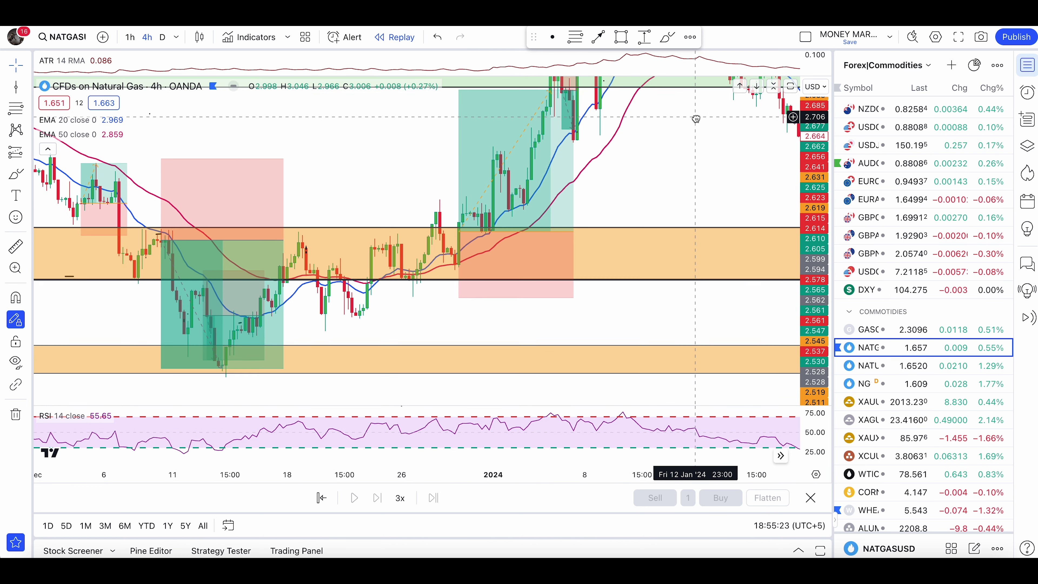
pyautogui.moveTo(665, 167); pyautogui.dragTo(576, 253)
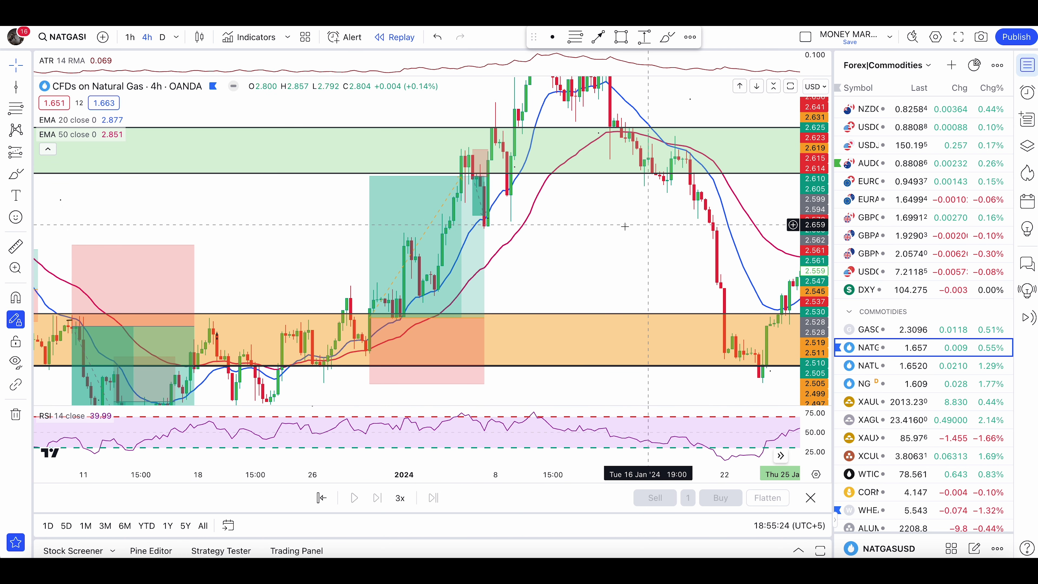
pyautogui.click(15, 174)
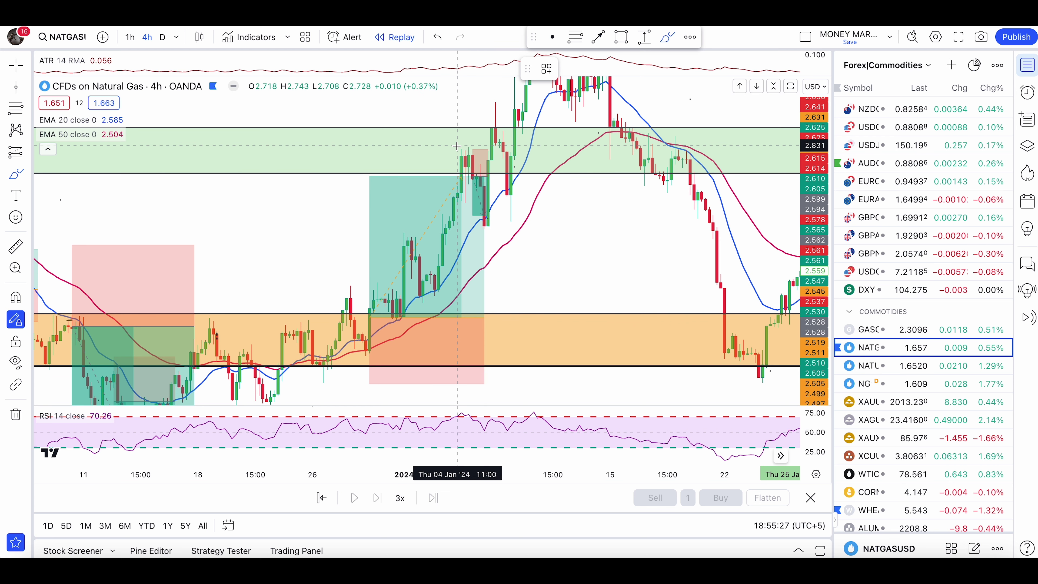
pyautogui.moveTo(474, 145); pyautogui.dragTo(450, 149)
pyautogui.hotkey('ctrl', 'z')
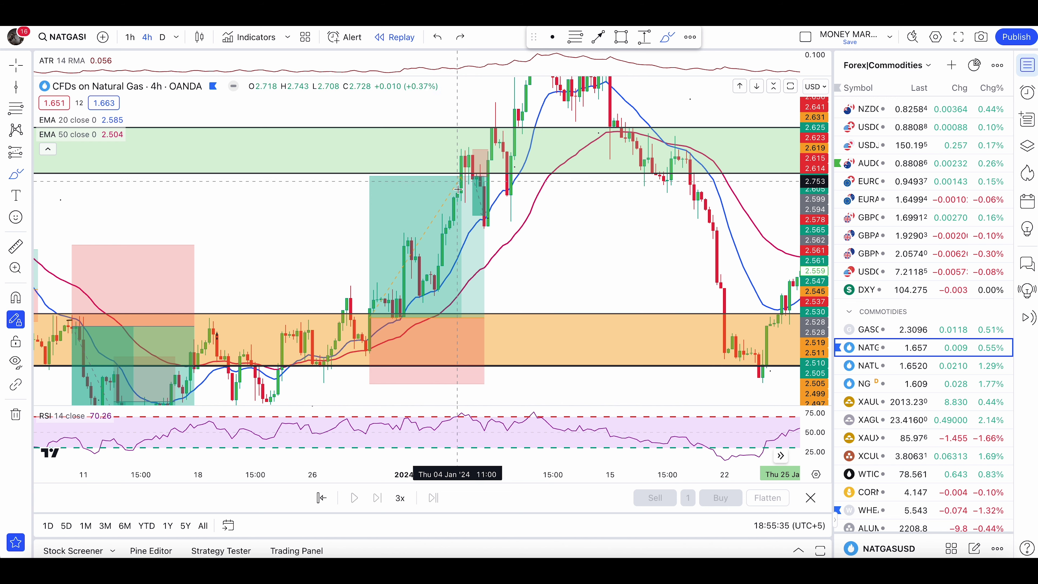
# Step: Trace the rise from 27 December to 2 January and circle its swings and late December pullback with the brush, undoing each mark
pyautogui.moveTo(345, 327); pyautogui.dragTo(411, 258)
pyautogui.moveTo(334, 271)
pyautogui.mouseDown()
pyautogui.moveTo(404, 230)
pyautogui.moveTo(419, 256)
pyautogui.mouseUp()
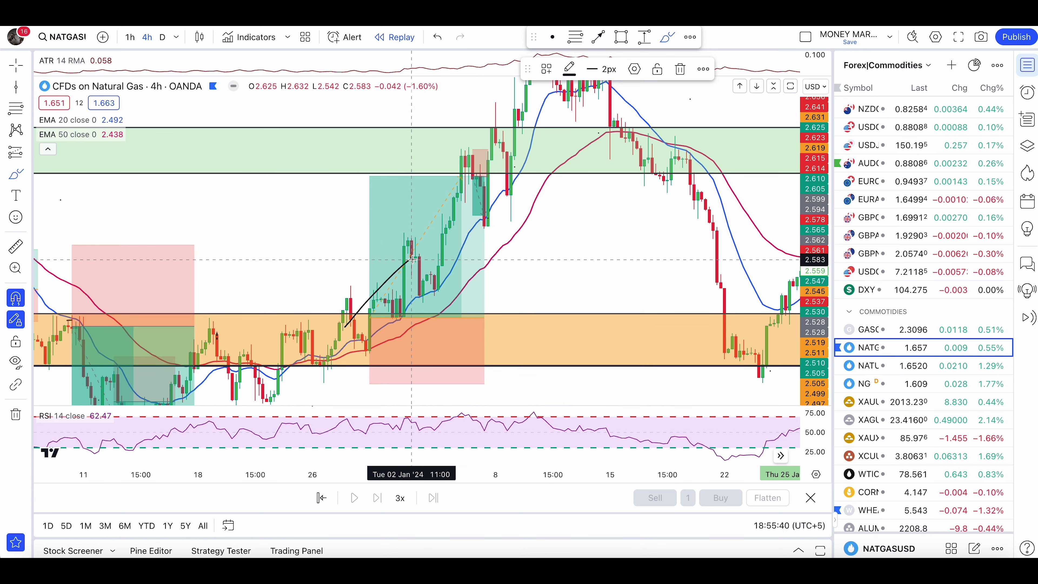
pyautogui.hotkey('ctrl', 'z')
pyautogui.moveTo(430, 267)
pyautogui.mouseDown()
pyautogui.moveTo(324, 326)
pyautogui.moveTo(438, 285)
pyautogui.mouseUp()
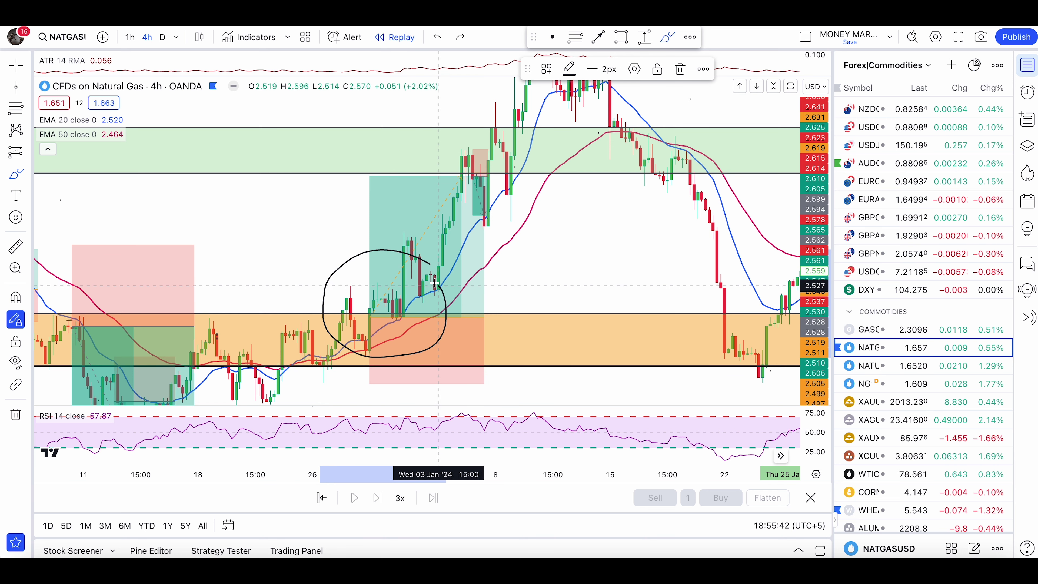
pyautogui.hotkey('ctrl', 'z')
pyautogui.moveTo(374, 318)
pyautogui.mouseDown()
pyautogui.moveTo(351, 350)
pyautogui.moveTo(377, 292)
pyautogui.mouseUp()
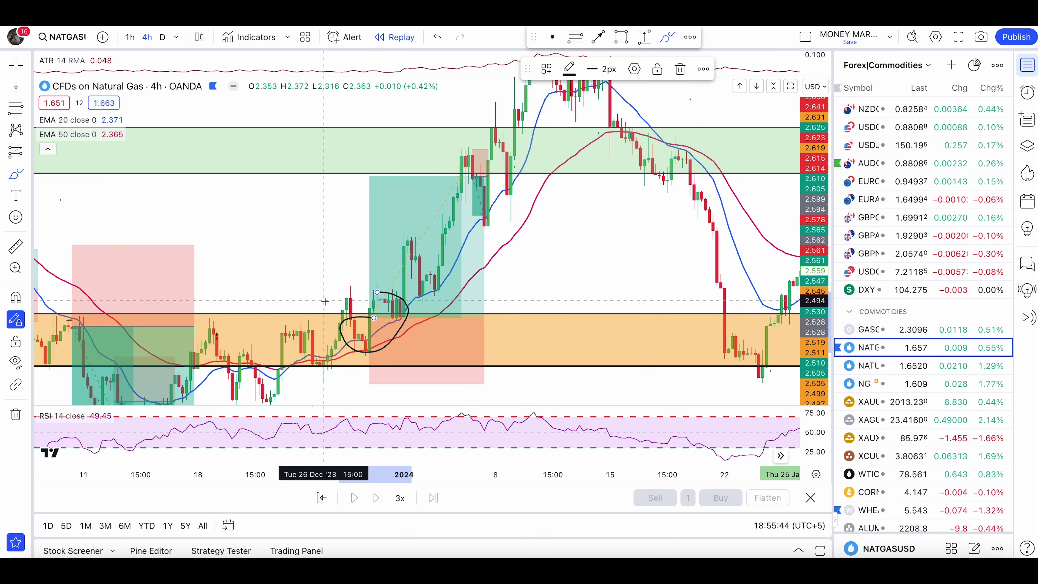
pyautogui.hotkey('ctrl', 'z')
# Step: Circle the early January highs in the green zone and brush a short stroke in the blank area above late December
pyautogui.moveTo(475, 145)
pyautogui.mouseDown()
pyautogui.moveTo(440, 166)
pyautogui.moveTo(452, 196)
pyautogui.moveTo(505, 186)
pyautogui.moveTo(486, 151)
pyautogui.mouseUp()
pyautogui.moveTo(344, 193); pyautogui.dragTo(269, 210)
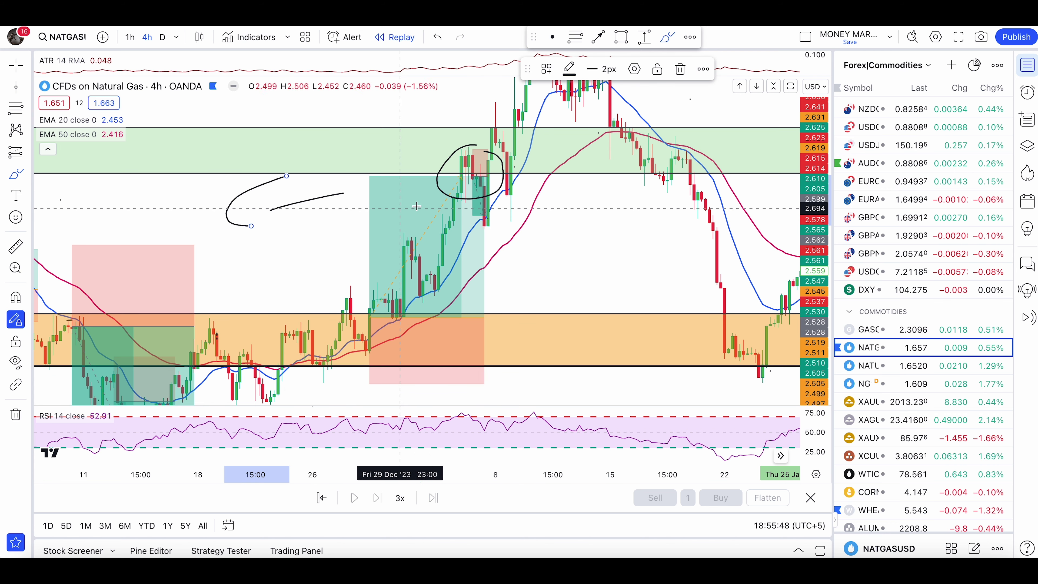
pyautogui.press('Escape')
# Step: Try to lower the target of the short position placed at the 5 January drop
pyautogui.click(481, 176)
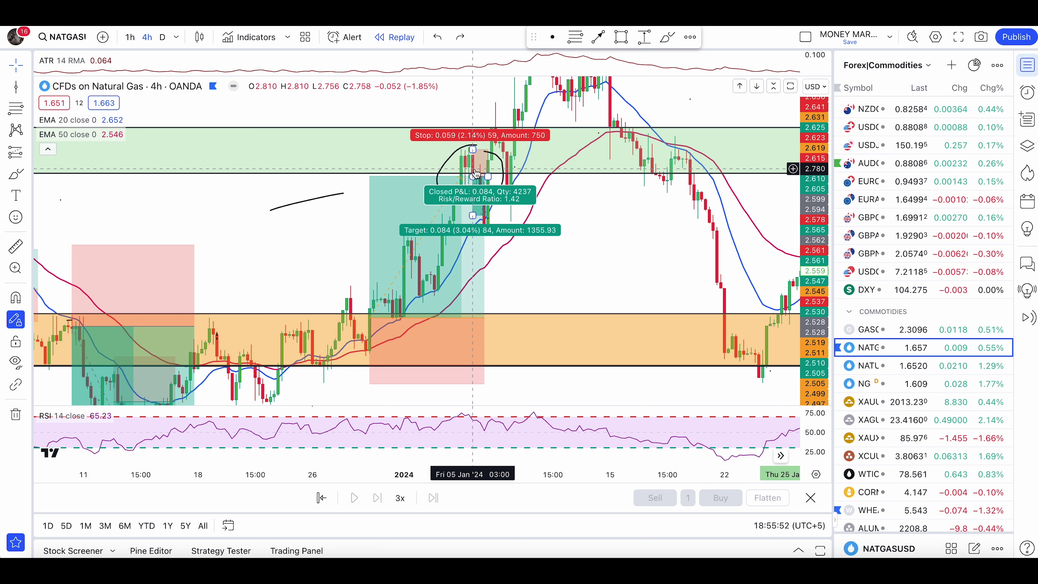
pyautogui.click(473, 214)
pyautogui.moveTo(472, 212); pyautogui.dragTo(473, 223)
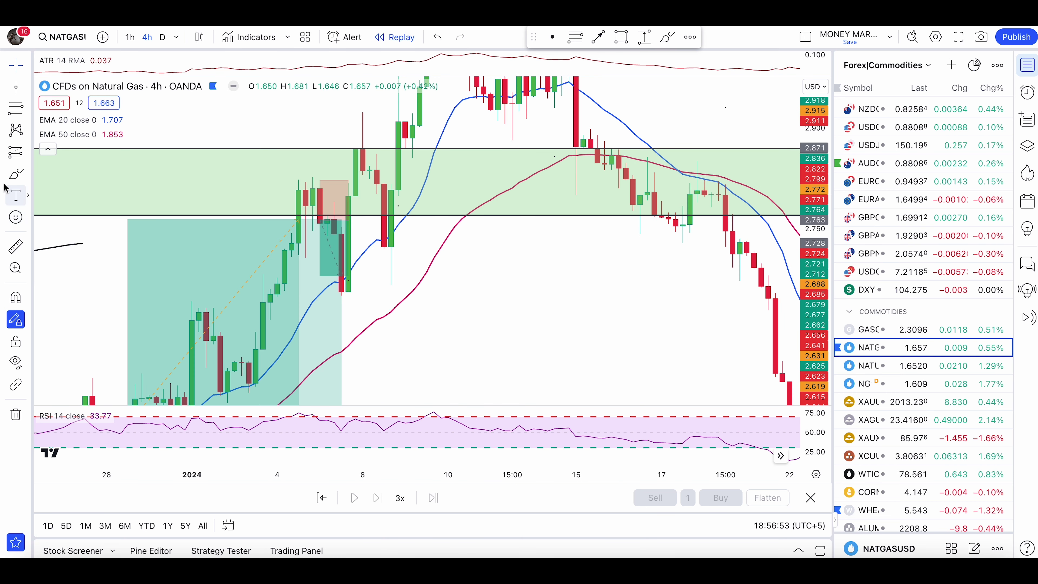
# Step: Circle the 5 January short entry at the green zone's lower edge with the brush and undo the circle
pyautogui.click(15, 174)
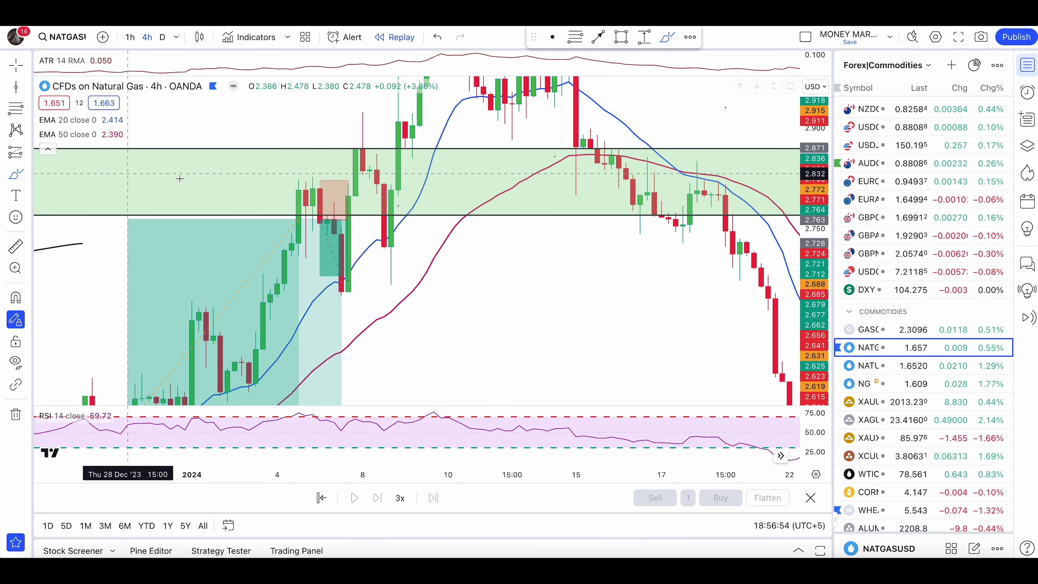
pyautogui.moveTo(339, 200); pyautogui.dragTo(315, 219)
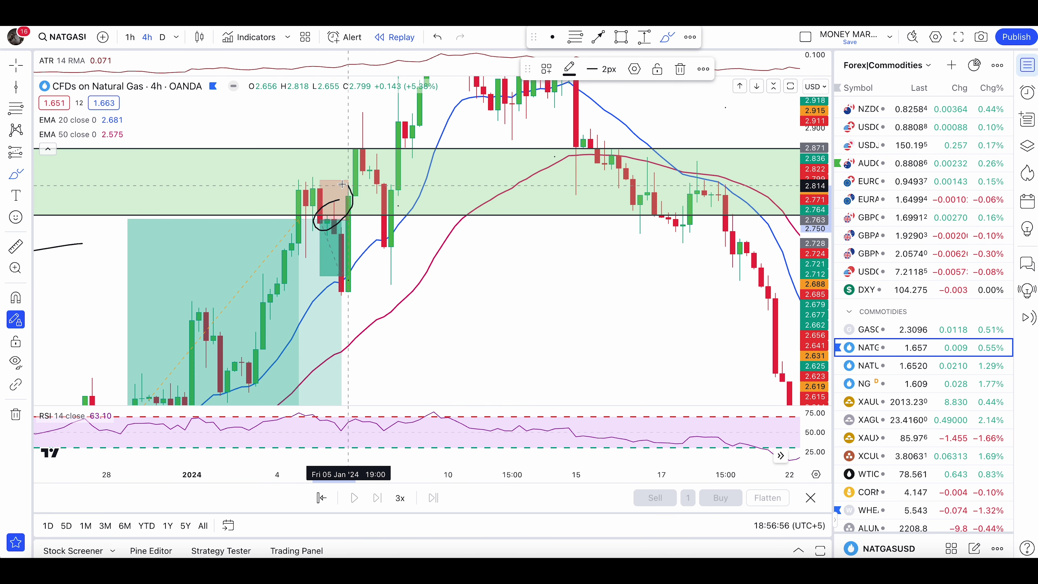
pyautogui.hotkey('ctrl', 'z')
# Step: Lower the 5 January short position's target to the swing low, 0.110 from the entry
pyautogui.click(335, 266)
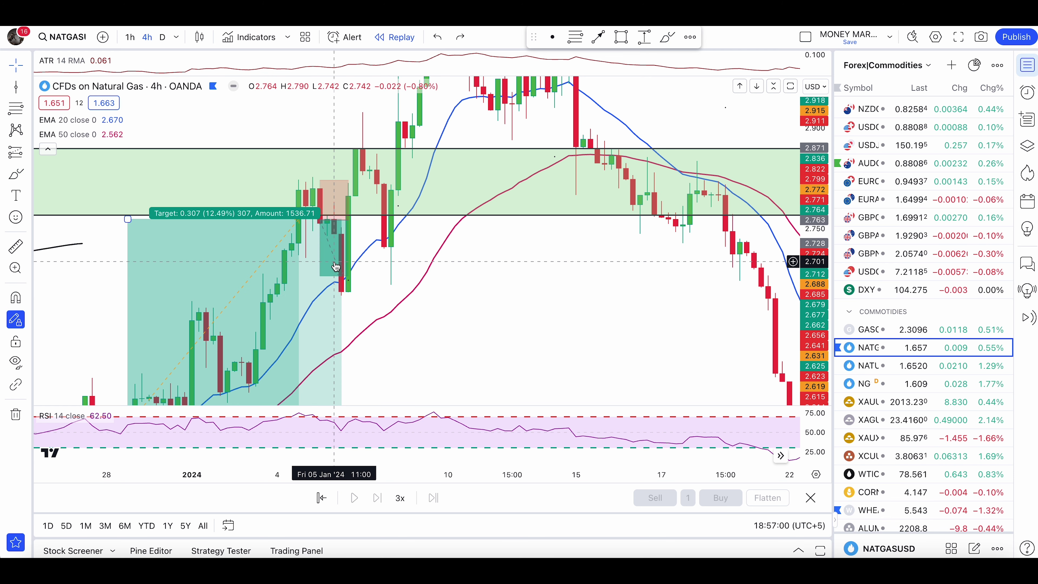
pyautogui.moveTo(320, 276); pyautogui.dragTo(319, 293)
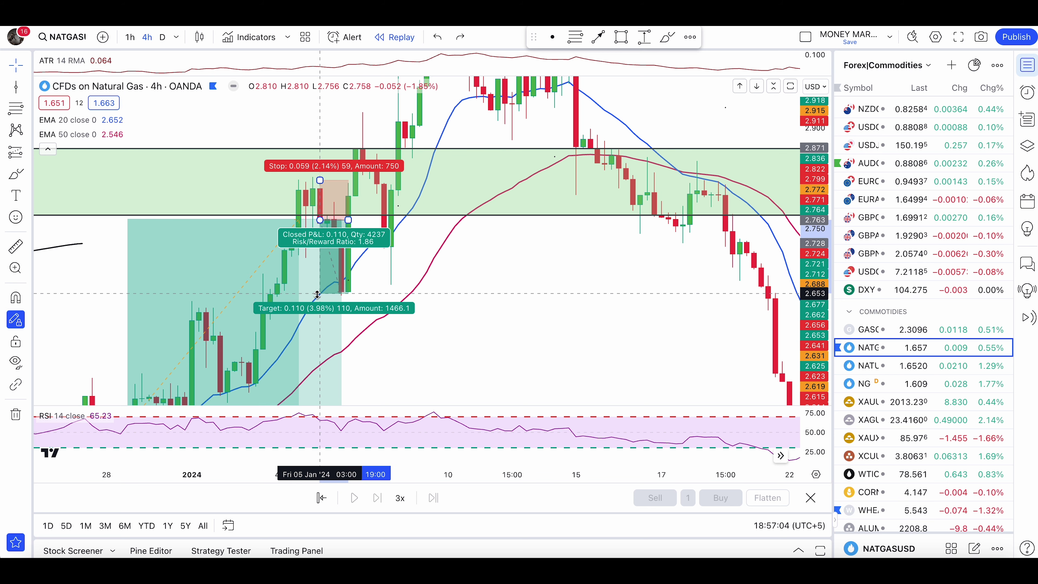
# Step: Brush strokes across the 4–5 January swing and in the blank area near 10 January, and undo them
pyautogui.click(15, 174)
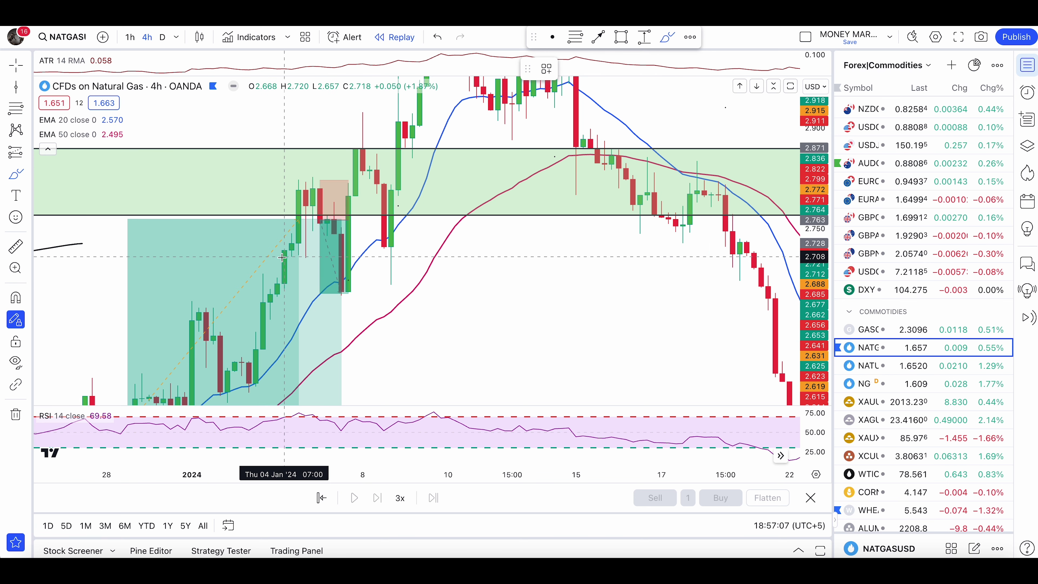
pyautogui.moveTo(283, 254); pyautogui.dragTo(335, 226)
pyautogui.press('super+z')
pyautogui.moveTo(503, 243)
pyautogui.mouseDown()
pyautogui.moveTo(462, 241)
pyautogui.moveTo(474, 263)
pyautogui.mouseUp()
pyautogui.hotkey('ctrl', 'z')
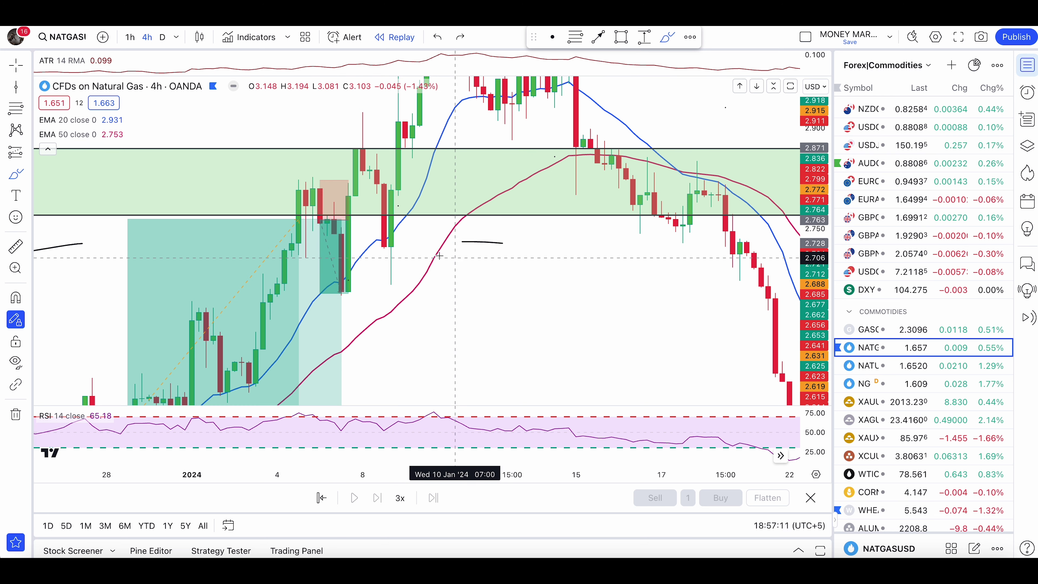
pyautogui.press('super+z')
# Step: Brush a stroke across the 5 January drop, mark the drop and the green zone highs, and undo the other marks
pyautogui.moveTo(346, 267)
pyautogui.mouseDown()
pyautogui.moveTo(313, 271)
pyautogui.moveTo(348, 300)
pyautogui.mouseUp()
pyautogui.click(332, 170)
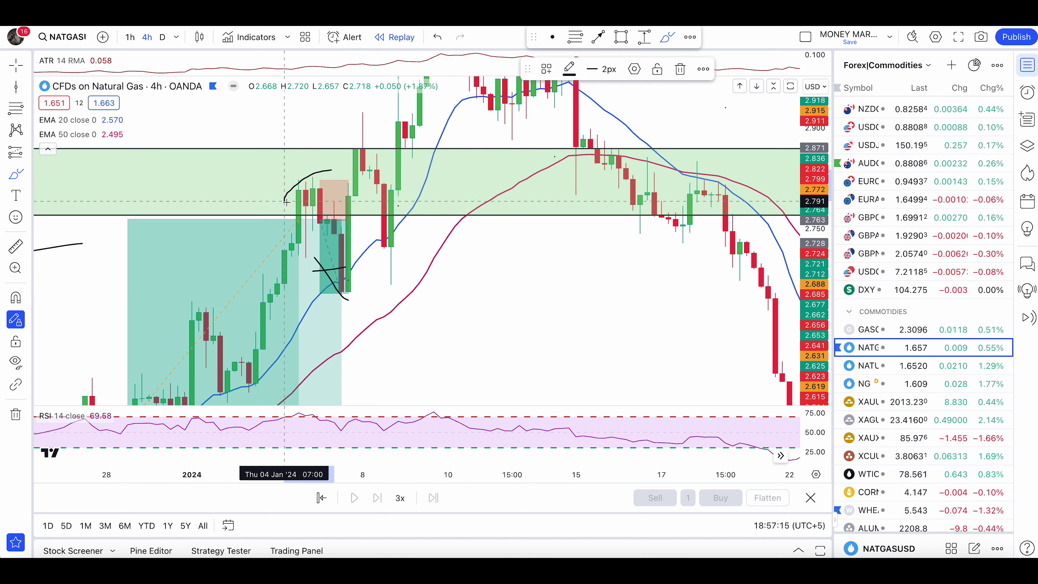
pyautogui.moveTo(287, 202); pyautogui.dragTo(320, 283)
pyautogui.moveTo(338, 186)
pyautogui.mouseDown()
pyautogui.moveTo(313, 180)
pyautogui.moveTo(355, 209)
pyautogui.mouseUp()
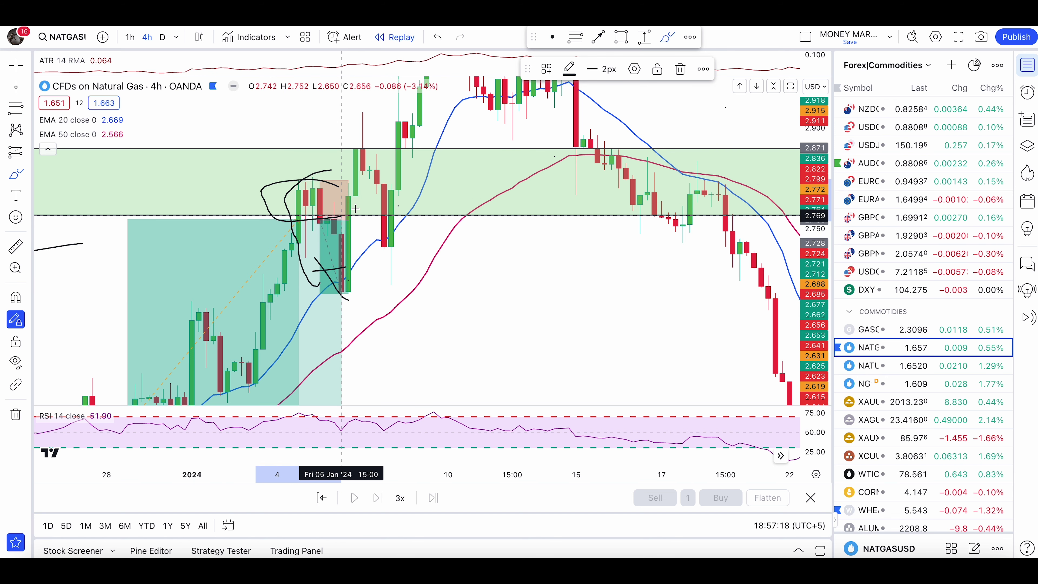
pyautogui.hotkey('ctrl', 'z')
pyautogui.hotkey('ctrl', 'z')
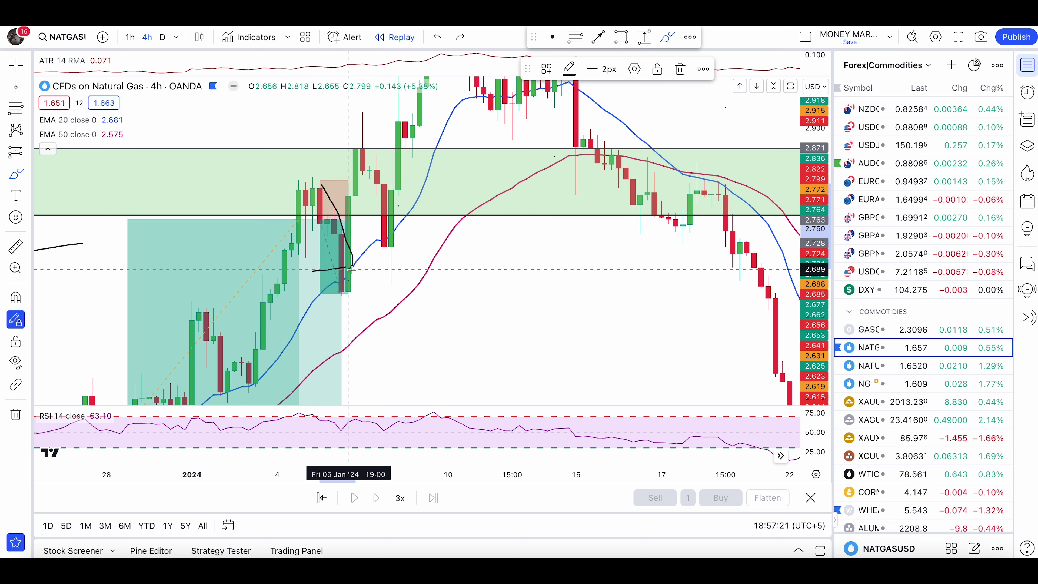
# Step: Circle the 5 January drop below the green zone with the brush, undo the marks, and leave the brush
pyautogui.moveTo(361, 262)
pyautogui.mouseDown()
pyautogui.moveTo(396, 181)
pyautogui.moveTo(344, 199)
pyautogui.moveTo(320, 246)
pyautogui.moveTo(369, 262)
pyautogui.moveTo(356, 212)
pyautogui.mouseUp()
pyautogui.hotkey('ctrl', 'z')
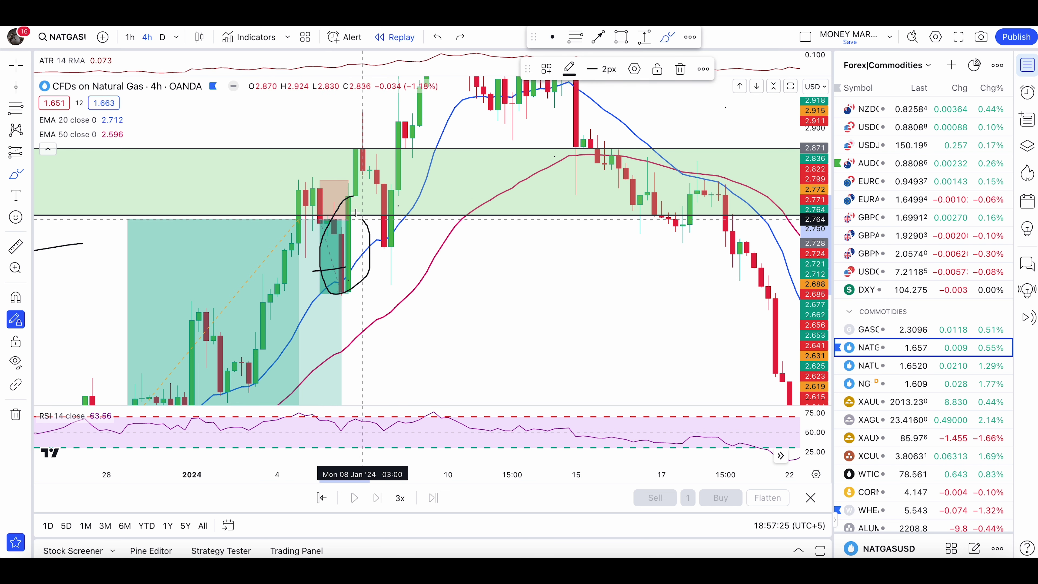
pyautogui.hotkey('ctrl', 'z')
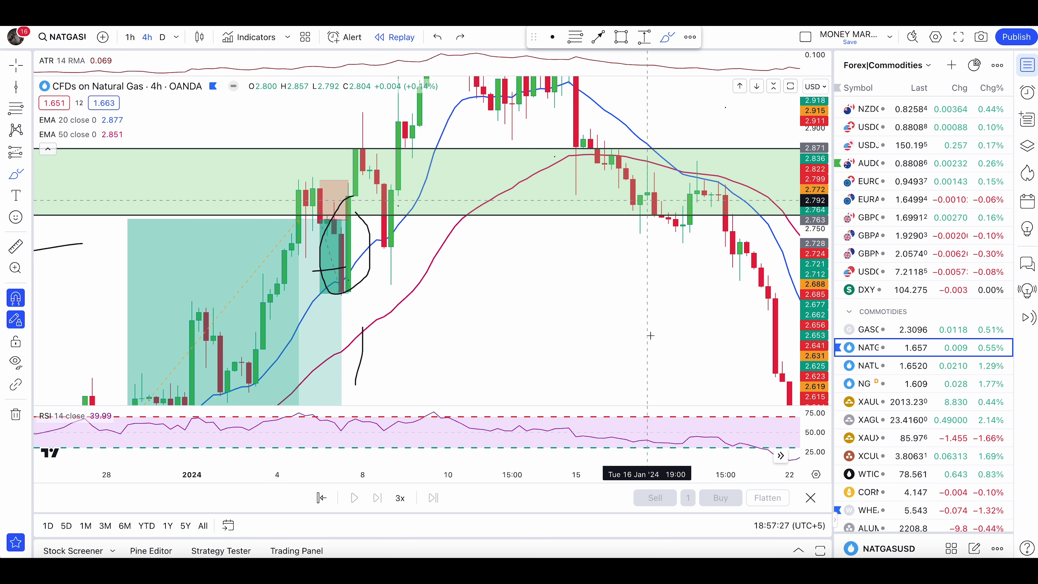
pyautogui.press('Escape')
pyautogui.moveTo(511, 322); pyautogui.dragTo(524, 319)
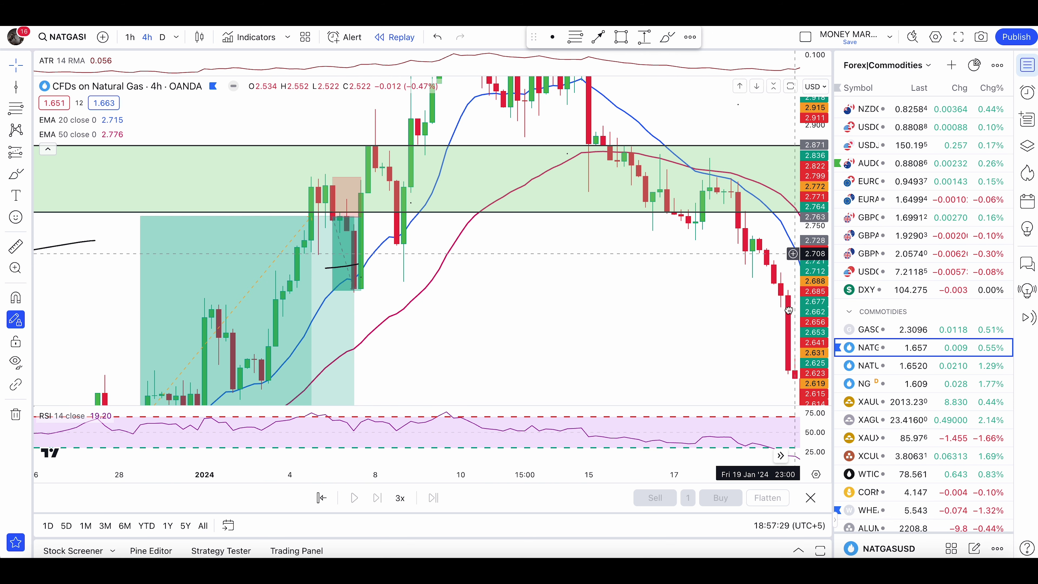
# Step: Measure the price range from the 8 January candles inside the green zone up to just above the zone's upper edge
pyautogui.moveTo(776, 256); pyautogui.dragTo(761, 337)
pyautogui.moveTo(813, 227); pyautogui.dragTo(813, 336)
pyautogui.moveTo(651, 358); pyautogui.dragTo(665, 310)
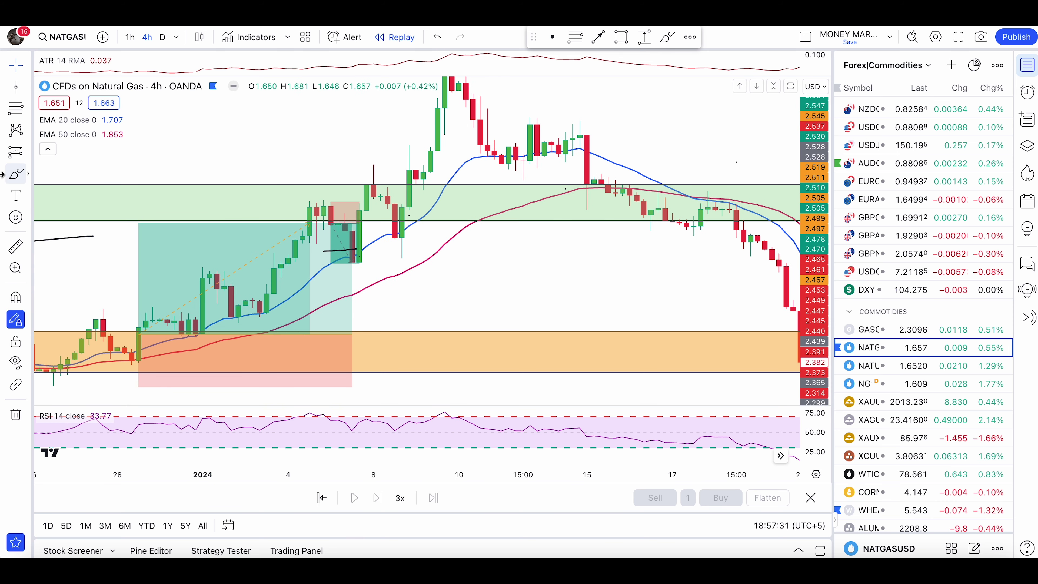
pyautogui.click(358, 231)
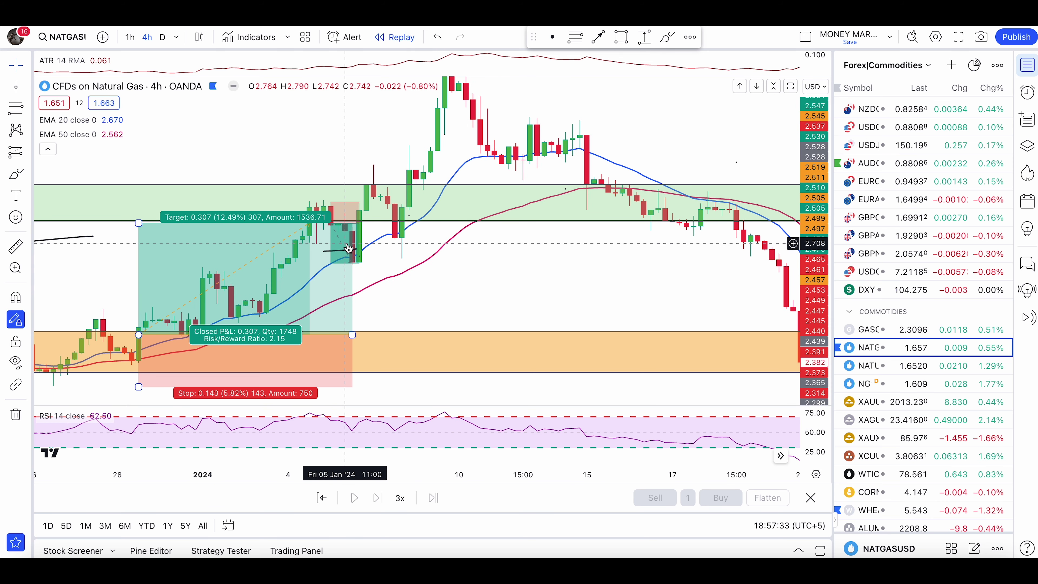
pyautogui.click(15, 247)
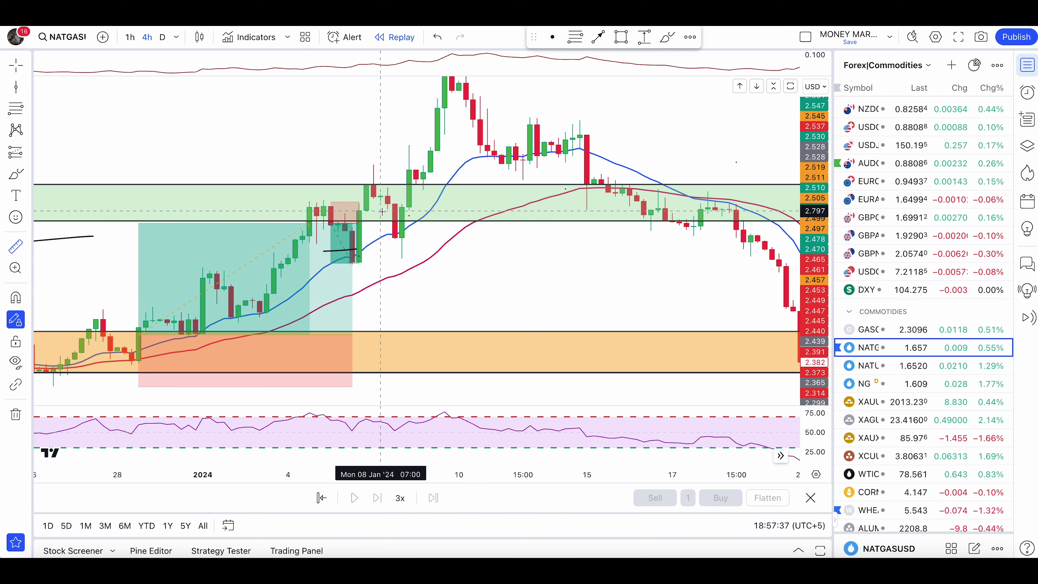
pyautogui.keyDown('shift'); pyautogui.click(382, 211); pyautogui.keyUp('shift')
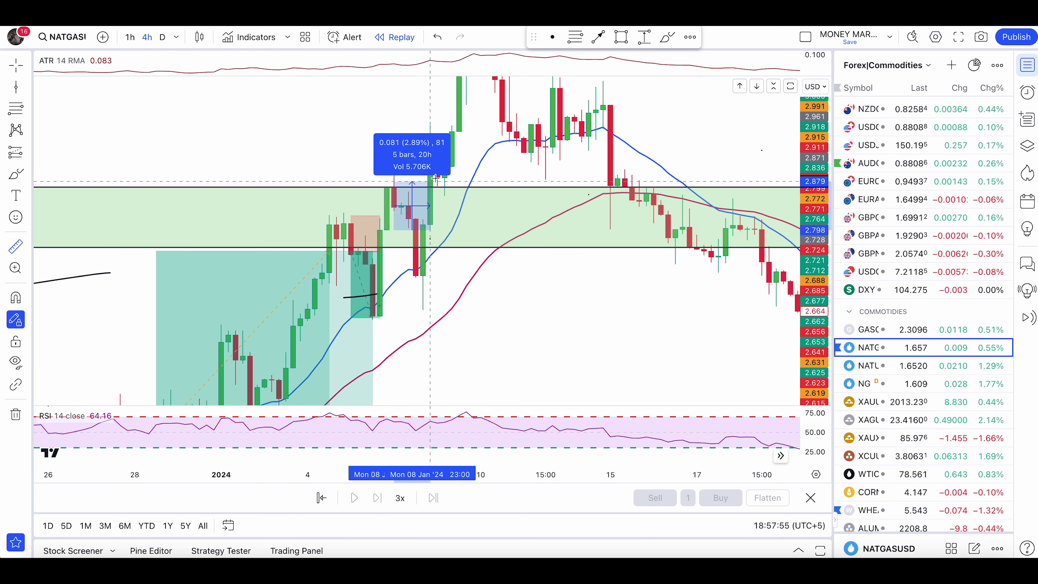
pyautogui.click(449, 136)
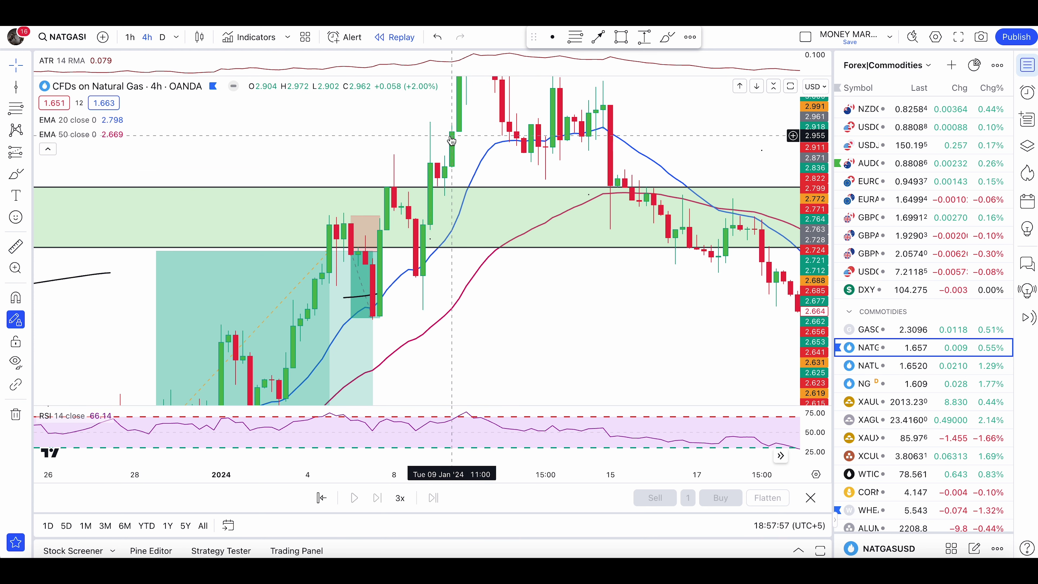
# Step: Brush a mark beneath the 5 January low and a rising stroke to the 8 January high, and undo the rising stroke
pyautogui.click(15, 174)
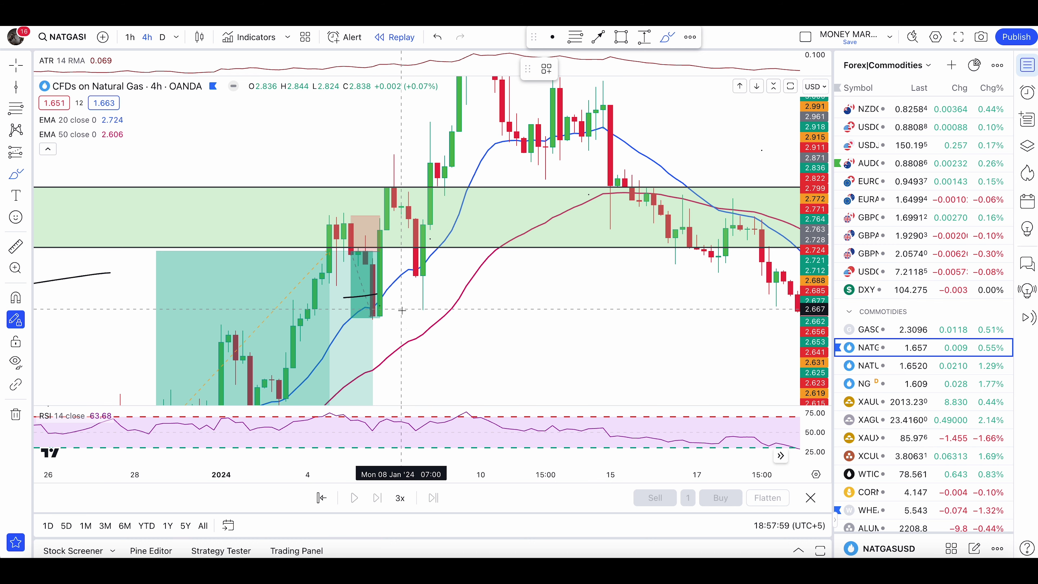
pyautogui.moveTo(346, 341)
pyautogui.mouseDown()
pyautogui.moveTo(386, 339)
pyautogui.moveTo(377, 305)
pyautogui.moveTo(408, 327)
pyautogui.moveTo(429, 105)
pyautogui.mouseUp()
pyautogui.hotkey('ctrl', 'z')
pyautogui.hotkey('ctrl', 'z')
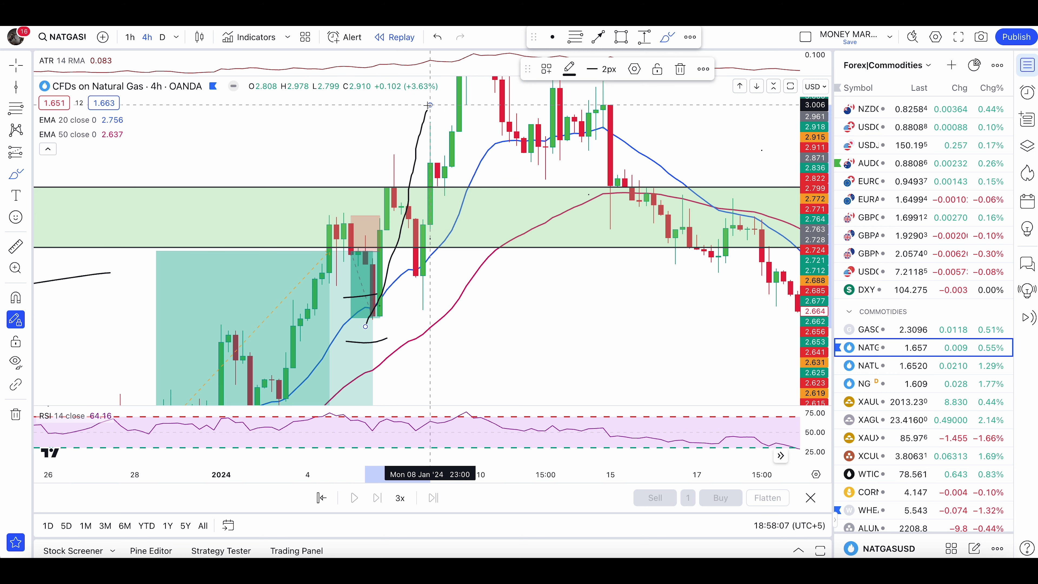
pyautogui.moveTo(423, 181)
pyautogui.mouseDown()
pyautogui.moveTo(433, 262)
pyautogui.moveTo(409, 176)
pyautogui.mouseUp()
pyautogui.hotkey('ctrl', 'z')
pyautogui.hotkey('ctrl', 'z')
pyautogui.press('Escape')
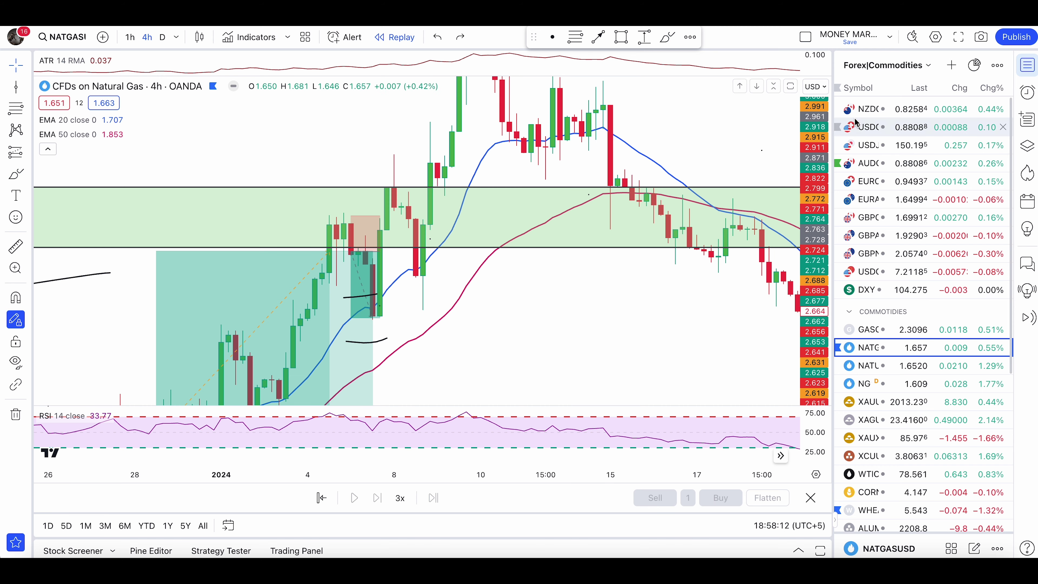
# Step: Circle the 10 January peak in the red zone with the brush, trace the following swings, add strokes beneath, and undo them
pyautogui.moveTo(813, 119); pyautogui.dragTo(813, 281)
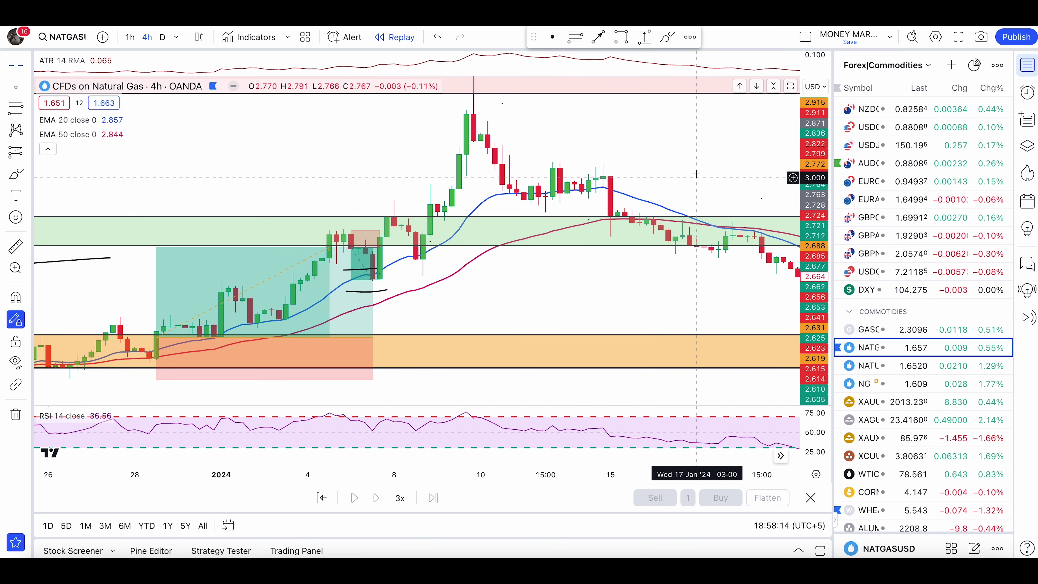
pyautogui.moveTo(694, 164); pyautogui.dragTo(682, 210)
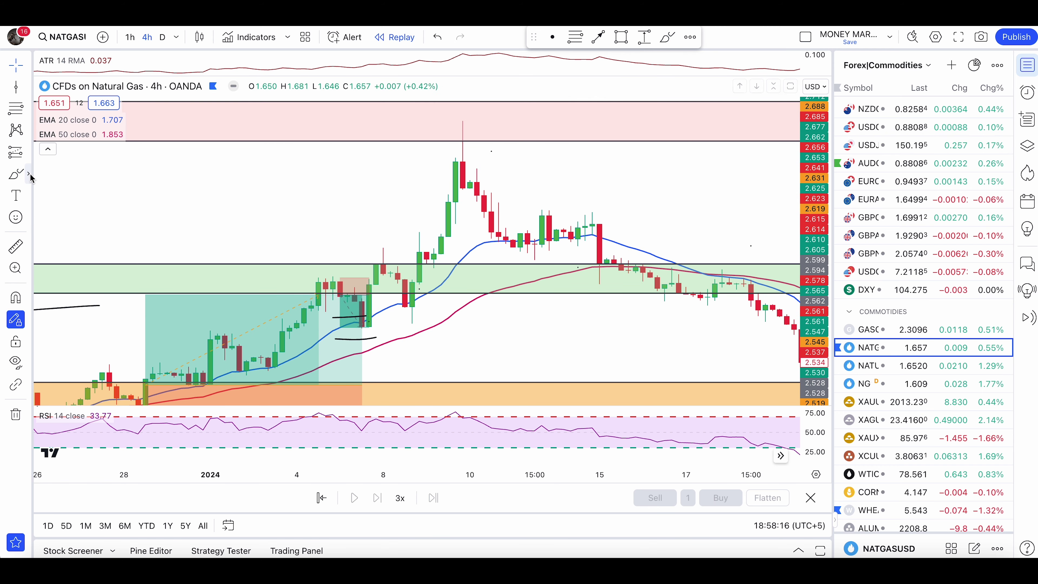
pyautogui.click(17, 175)
pyautogui.moveTo(461, 128)
pyautogui.mouseDown()
pyautogui.moveTo(456, 166)
pyautogui.moveTo(462, 122)
pyautogui.moveTo(523, 254)
pyautogui.moveTo(581, 233)
pyautogui.moveTo(592, 250)
pyautogui.mouseUp()
pyautogui.moveTo(575, 322); pyautogui.dragTo(477, 346)
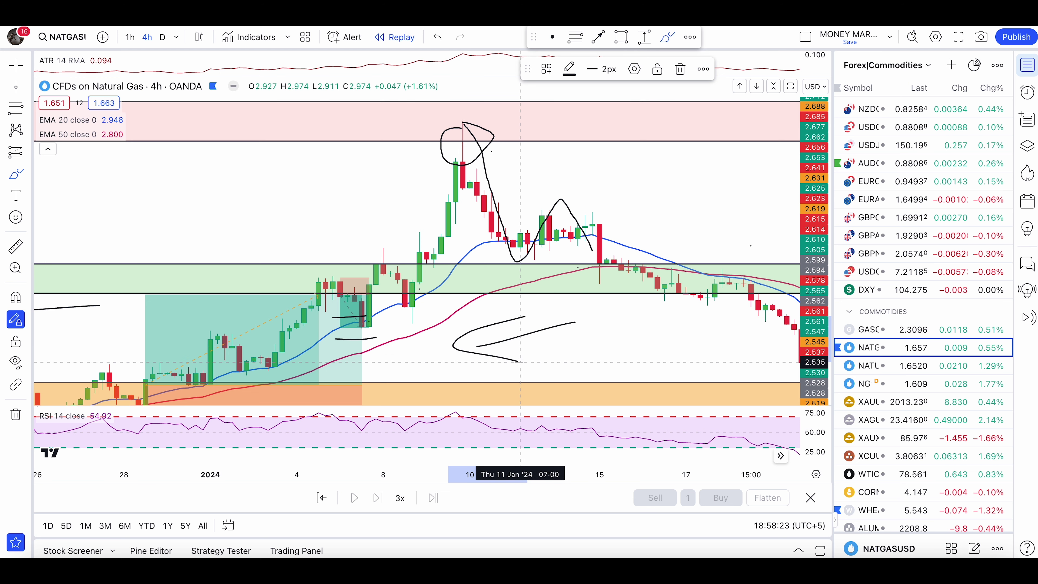
pyautogui.moveTo(524, 316); pyautogui.dragTo(521, 362)
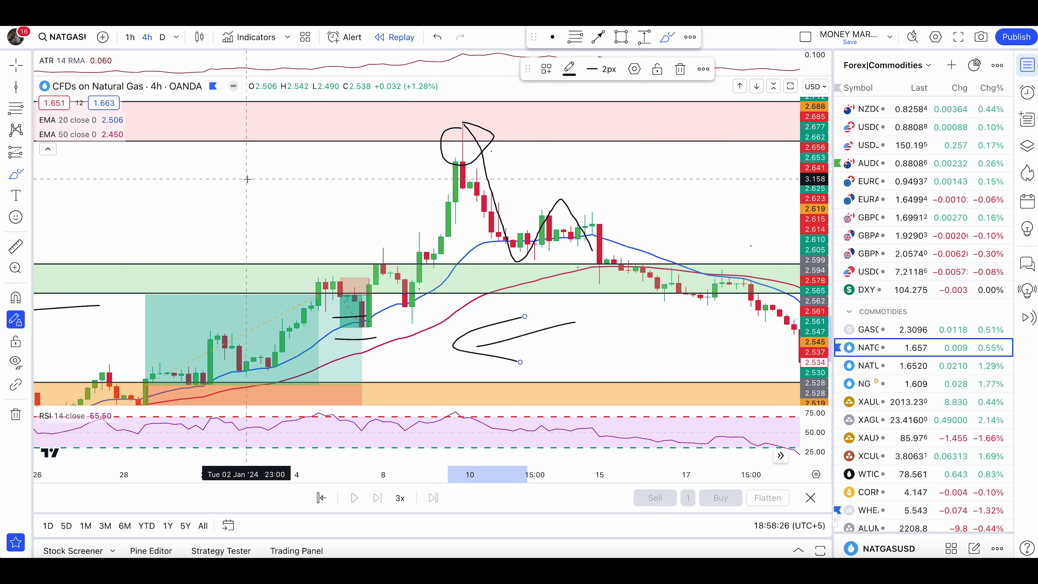
pyautogui.press('super+z')
pyautogui.press('super+z')
pyautogui.scroll(-3, 247, 179)
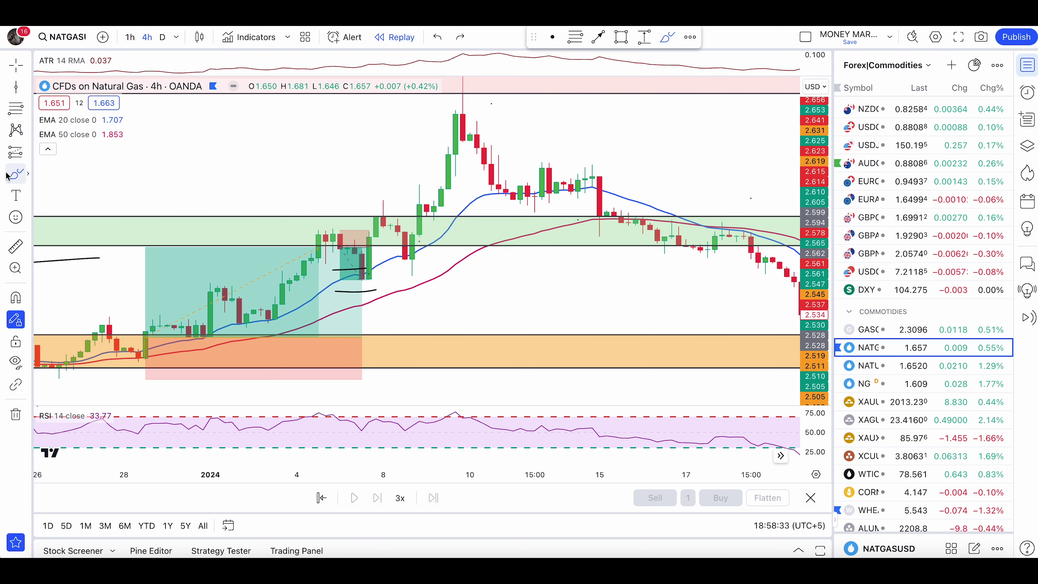
# Step: Brush the rising swings from the orange zone through the 5 January low to the 10 January peak, and undo all brush marks
pyautogui.click(28, 174)
pyautogui.scroll(-1, 245, 236)
pyautogui.click(106, 147)
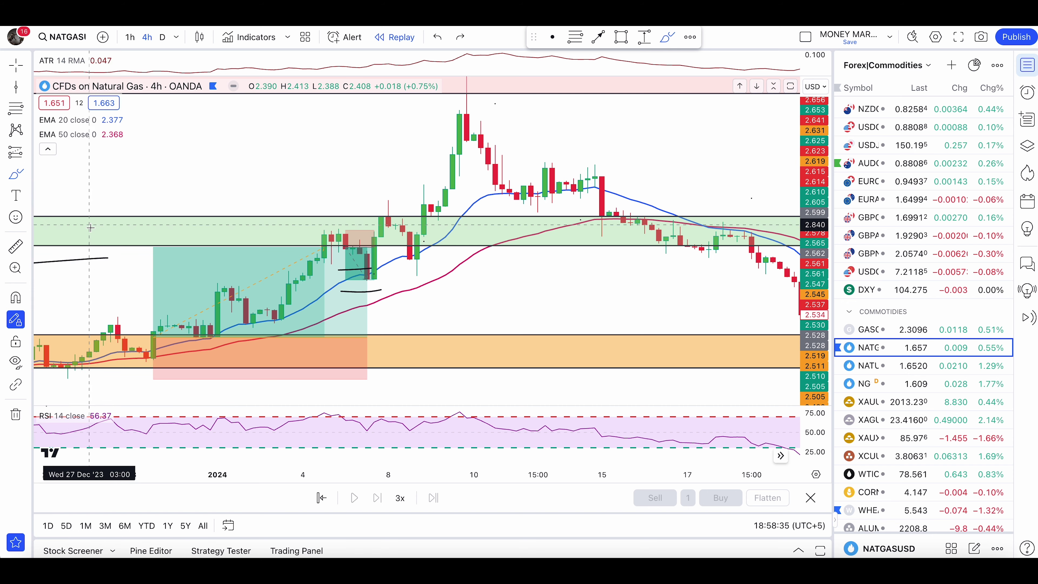
pyautogui.moveTo(159, 340)
pyautogui.mouseDown()
pyautogui.moveTo(130, 340)
pyautogui.moveTo(132, 326)
pyautogui.mouseUp()
pyautogui.moveTo(127, 345)
pyautogui.mouseDown()
pyautogui.moveTo(250, 204)
pyautogui.moveTo(315, 282)
pyautogui.moveTo(486, 110)
pyautogui.moveTo(524, 131)
pyautogui.mouseUp()
pyautogui.press('super+z')
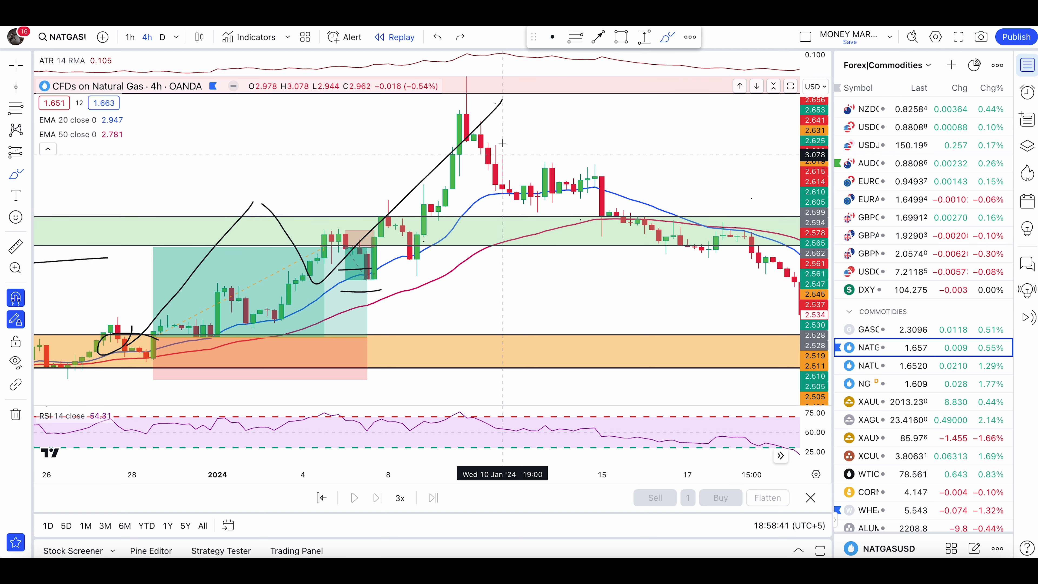
pyautogui.press('super+z')
pyautogui.press('super+z')
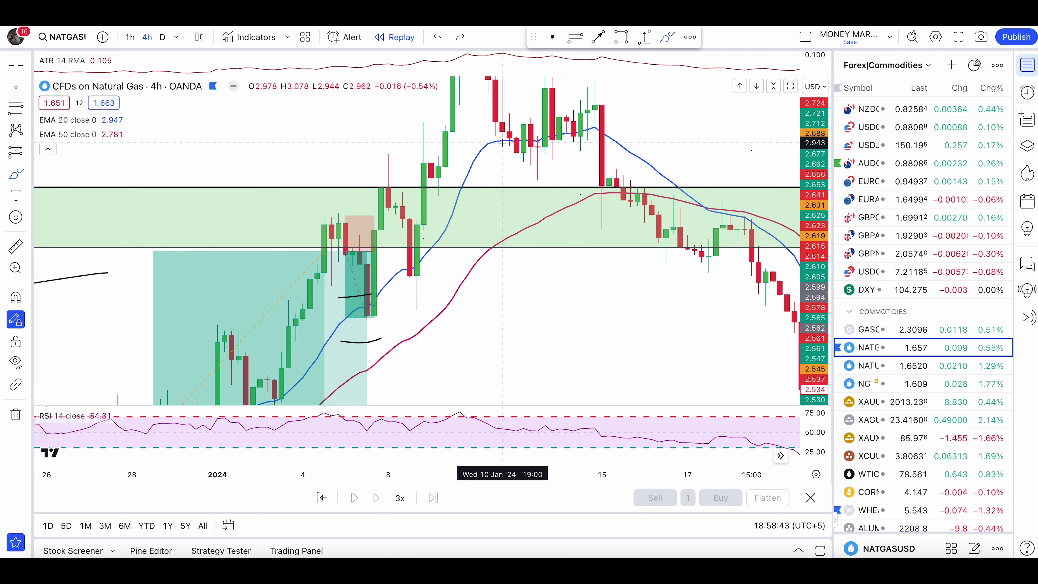
pyautogui.press('super+z')
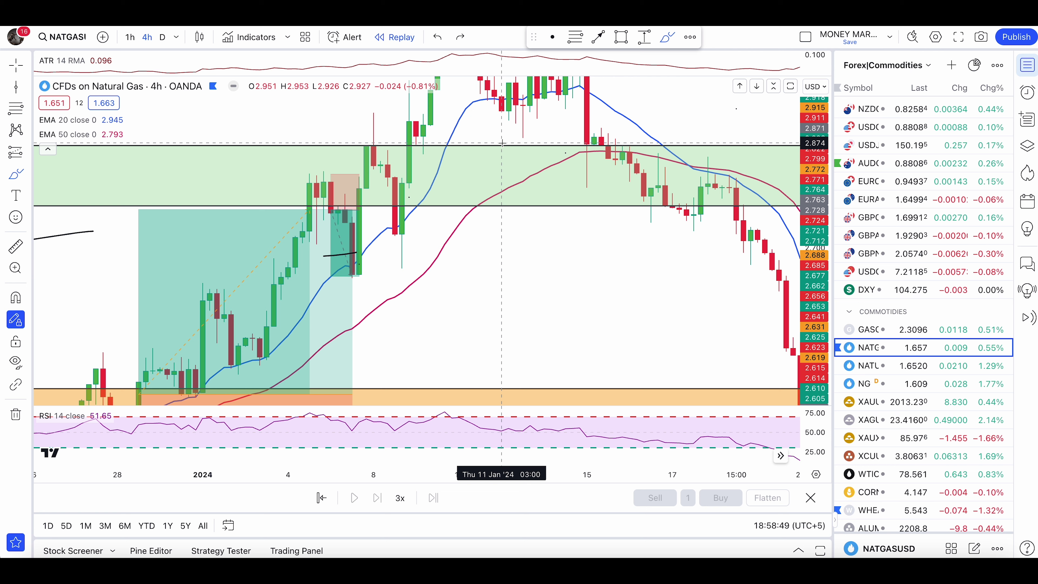
# Step: Examine the most recent February 2024 candles with the Fibonacci retracement and the green zone
pyautogui.click(780, 455)
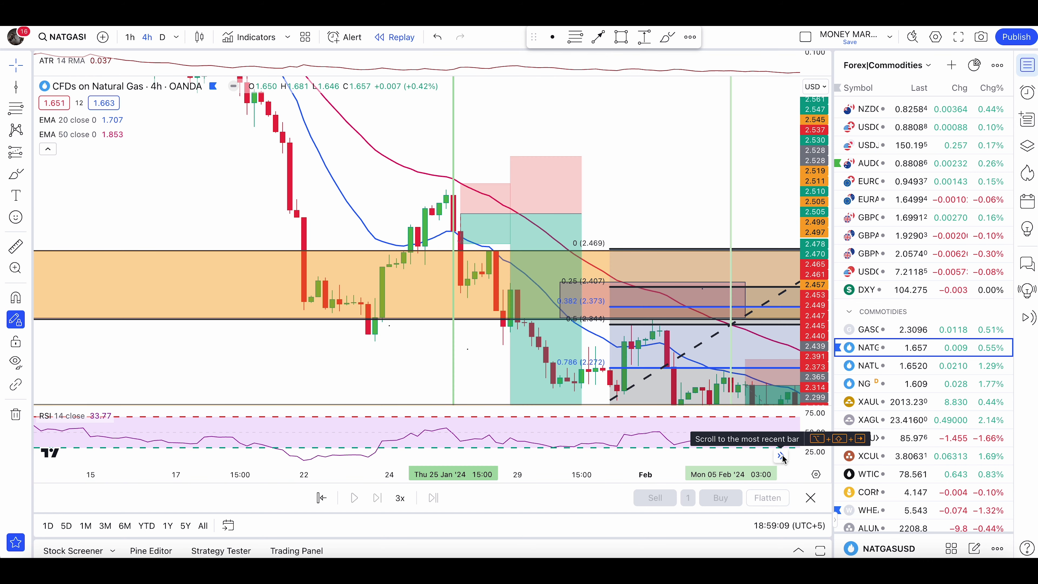
pyautogui.click(781, 456)
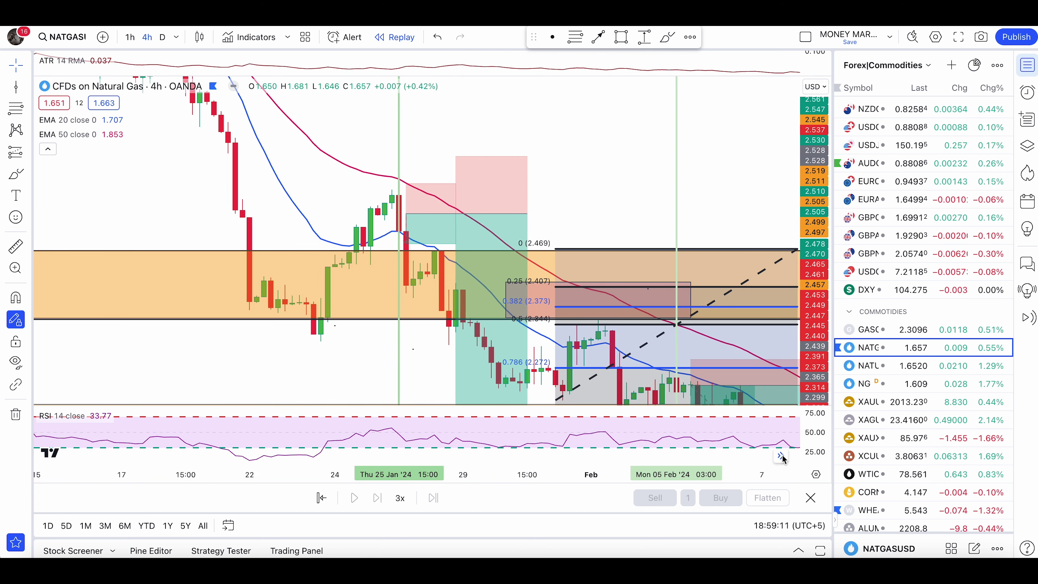
pyautogui.rightClick(637, 368)
pyautogui.click(690, 264)
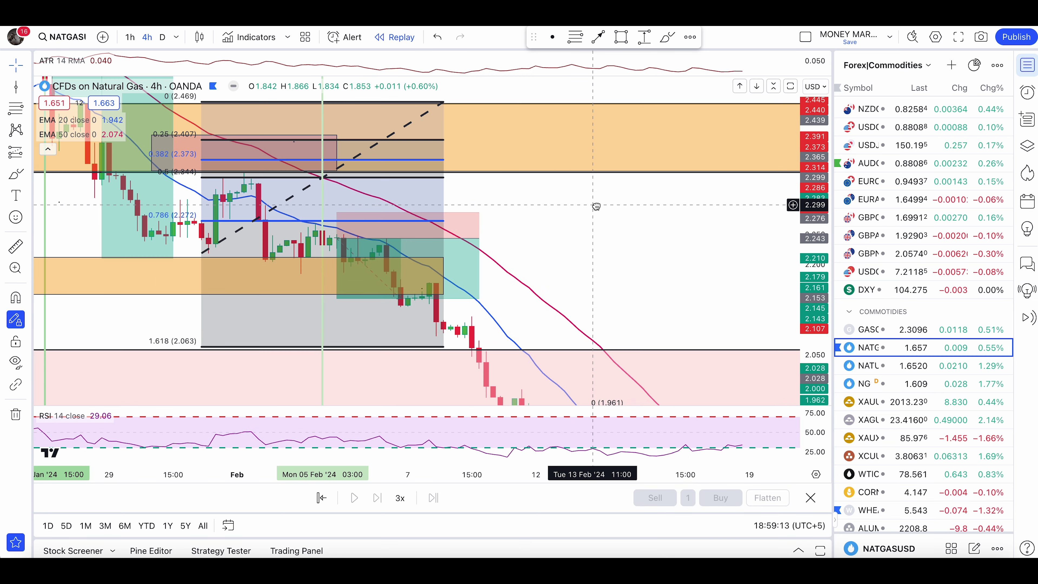
pyautogui.moveTo(758, 320); pyautogui.dragTo(585, 76)
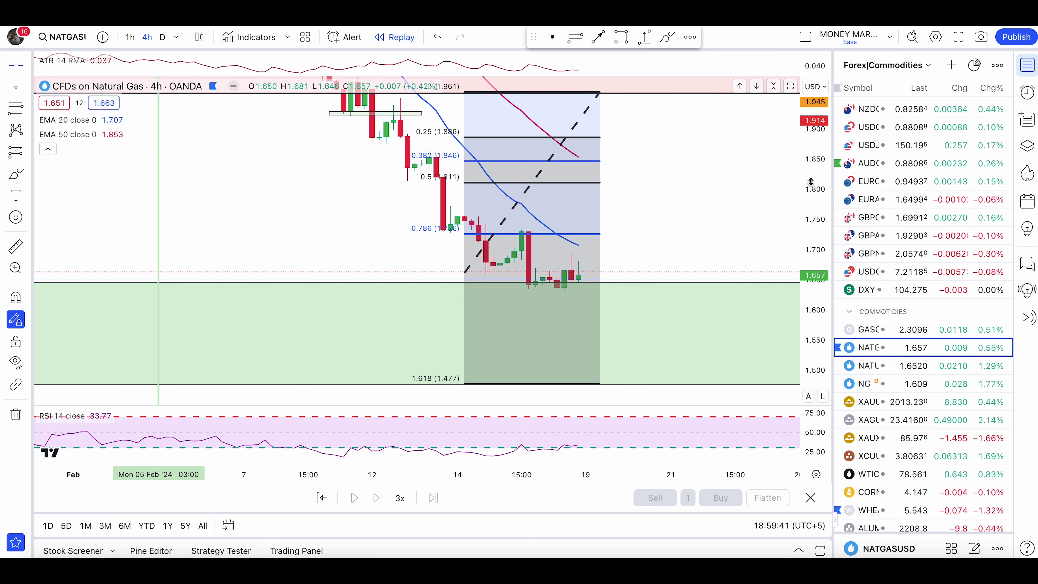
pyautogui.rightClick(684, 178)
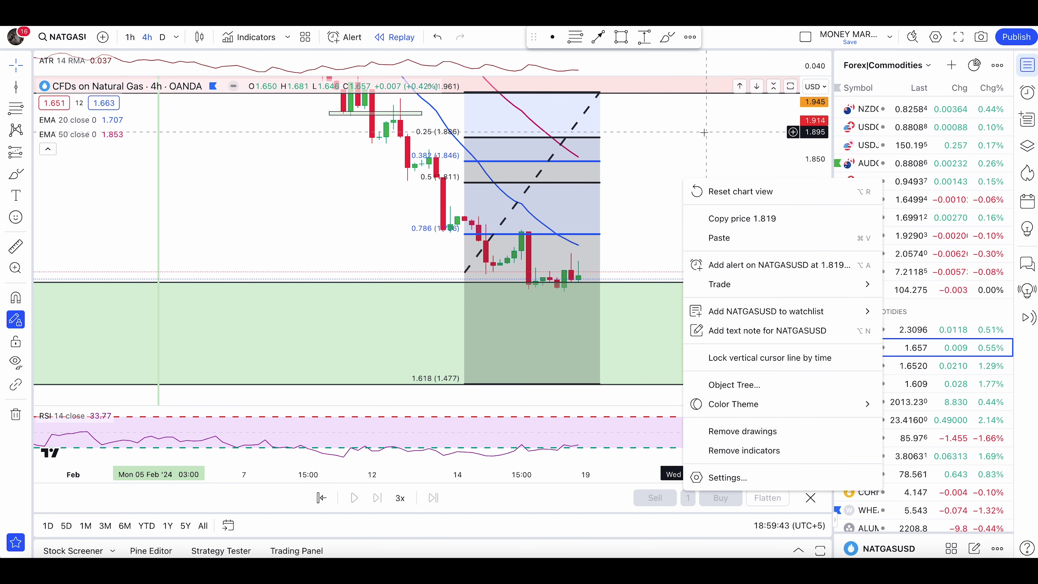
pyautogui.moveTo(704, 132); pyautogui.dragTo(635, 156)
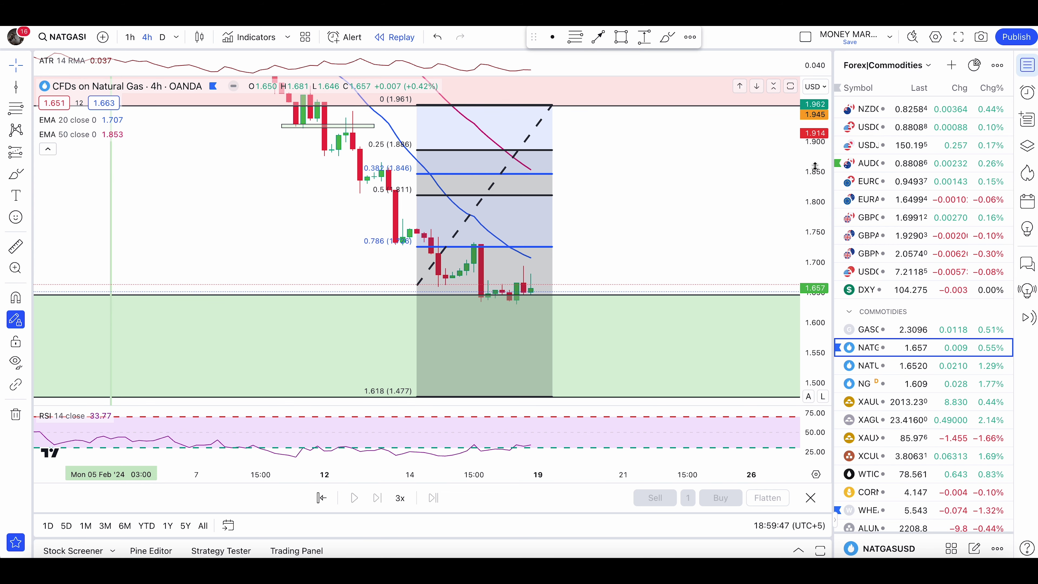
pyautogui.moveTo(814, 167); pyautogui.dragTo(805, 265)
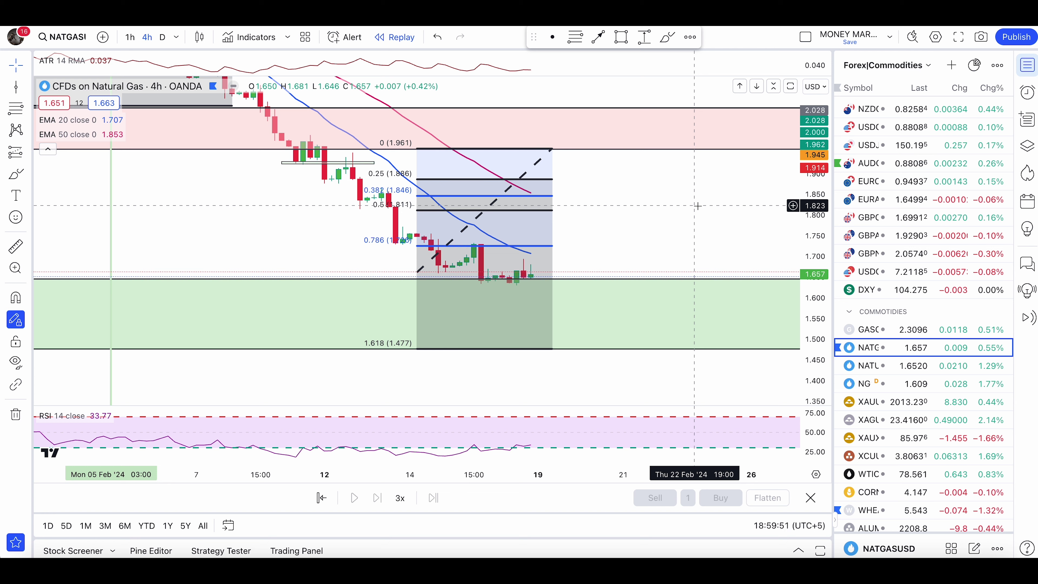
# Step: Brush the February decline from the red zone, circle its pullback and an area inside the green zone, and undo the marks
pyautogui.click(19, 175)
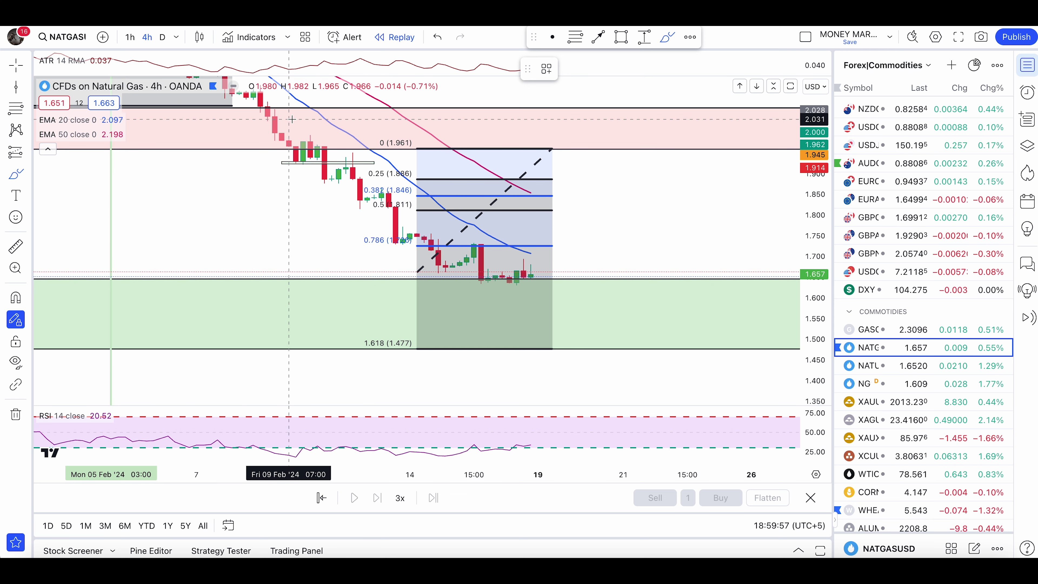
pyautogui.moveTo(276, 113)
pyautogui.mouseDown()
pyautogui.moveTo(310, 176)
pyautogui.moveTo(352, 170)
pyautogui.moveTo(397, 221)
pyautogui.mouseUp()
pyautogui.moveTo(364, 153)
pyautogui.mouseDown()
pyautogui.moveTo(354, 148)
pyautogui.moveTo(319, 174)
pyautogui.moveTo(369, 190)
pyautogui.moveTo(360, 151)
pyautogui.moveTo(391, 207)
pyautogui.moveTo(467, 286)
pyautogui.mouseUp()
pyautogui.moveTo(509, 319)
pyautogui.mouseDown()
pyautogui.moveTo(460, 304)
pyautogui.moveTo(530, 342)
pyautogui.moveTo(538, 312)
pyautogui.mouseUp()
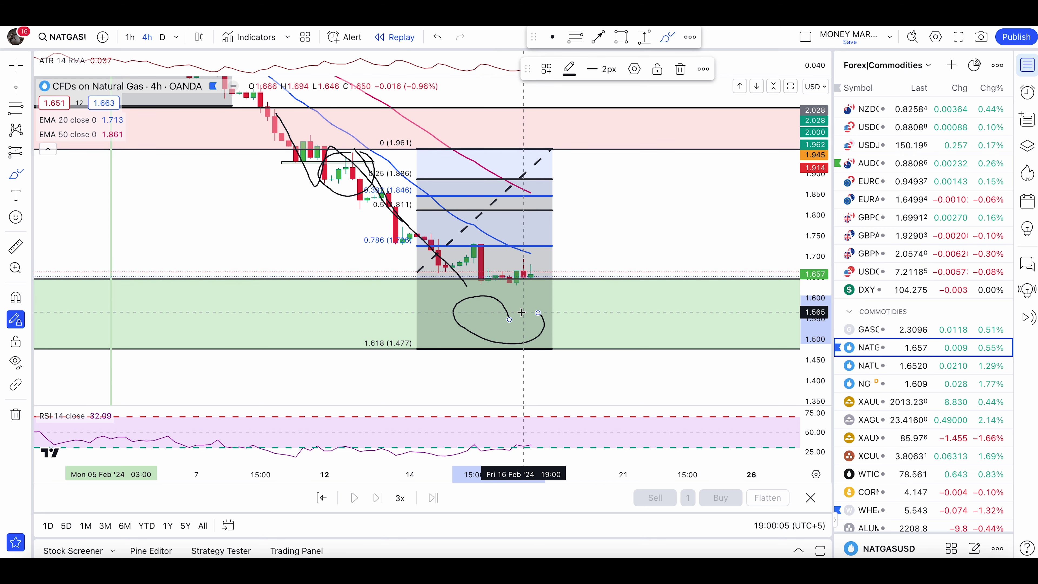
pyautogui.hotkey('ctrl', 'z')
pyautogui.hotkey('ctrl', 'z')
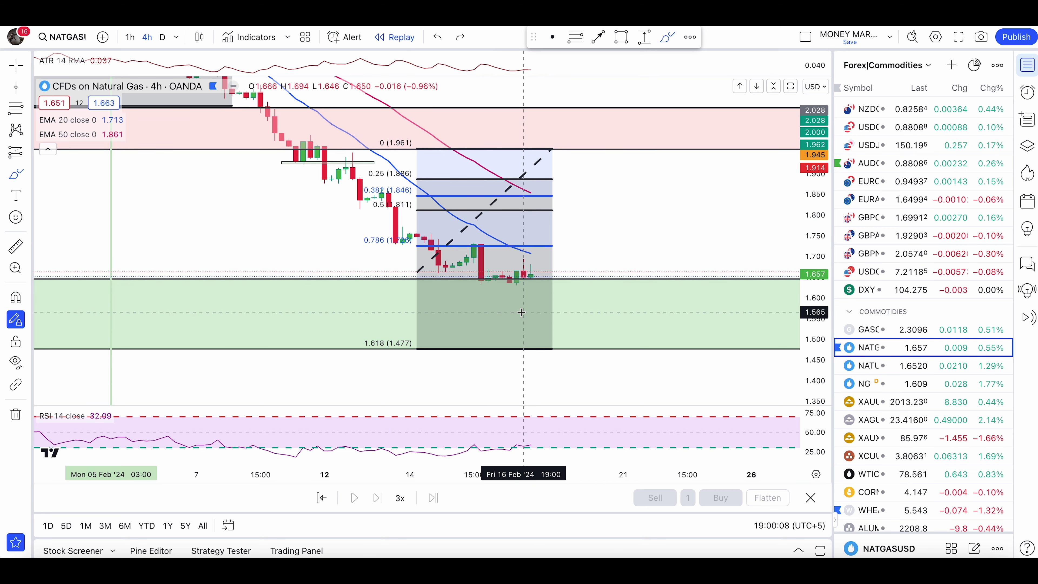
# Step: Switch to the Capital.com NATURALGAS chart, circle the 16 February candles at the orange box with the brush, and undo the marks
pyautogui.click(899, 365)
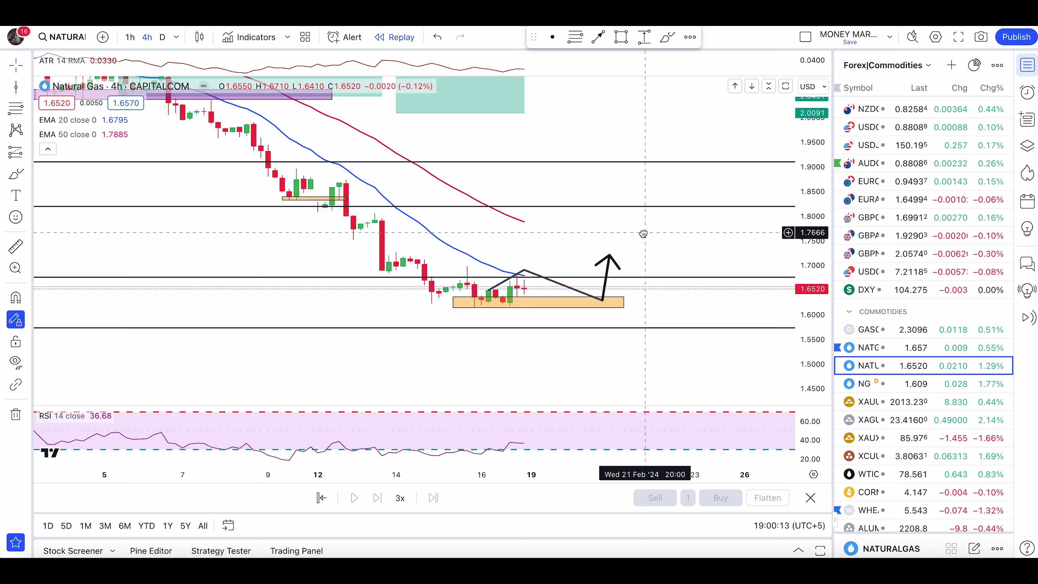
pyautogui.click(17, 175)
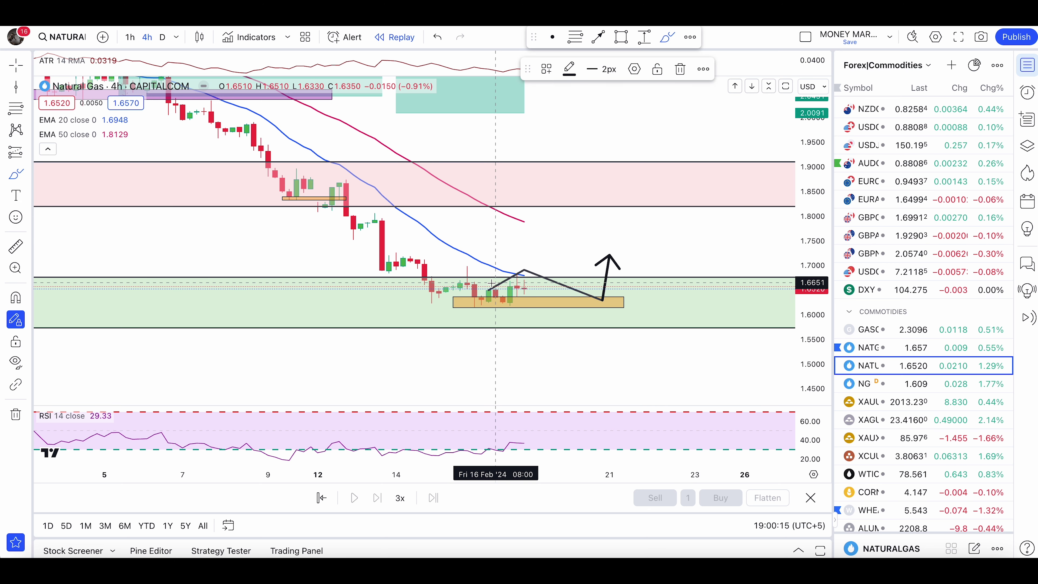
pyautogui.moveTo(493, 282)
pyautogui.mouseDown()
pyautogui.moveTo(467, 307)
pyautogui.moveTo(502, 294)
pyautogui.moveTo(494, 283)
pyautogui.mouseUp()
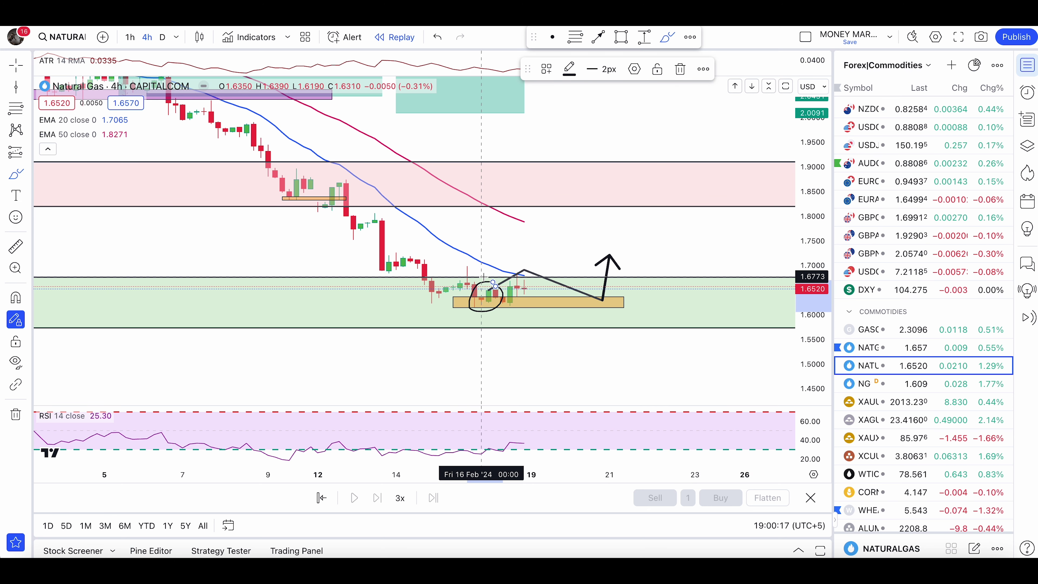
pyautogui.hotkey('ctrl', 'z')
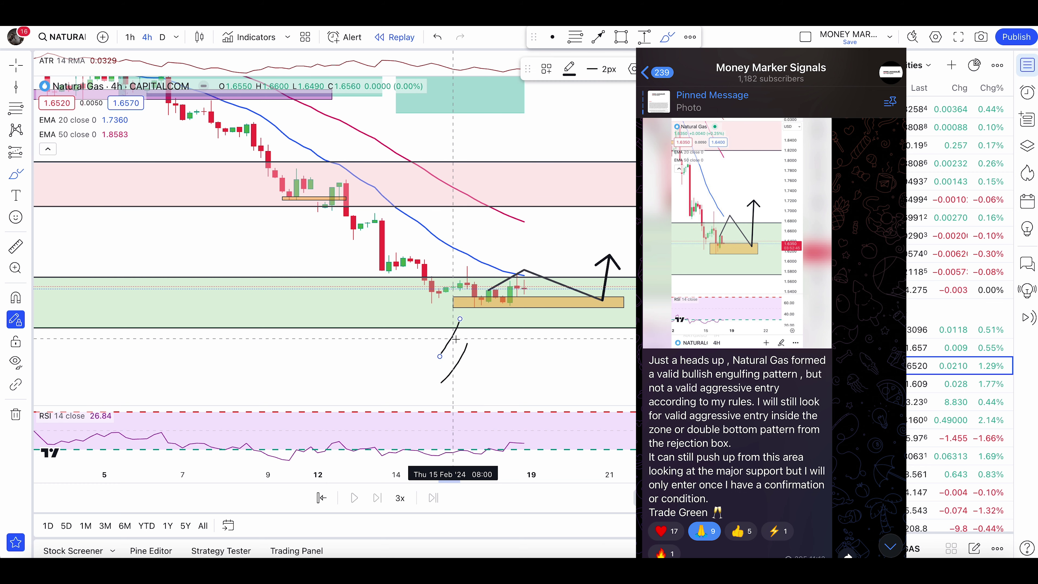
pyautogui.moveTo(476, 276)
pyautogui.mouseDown()
pyautogui.moveTo(496, 279)
pyautogui.moveTo(469, 285)
pyautogui.moveTo(498, 295)
pyautogui.mouseUp()
pyautogui.press('super+z')
pyautogui.press('super+z')
pyautogui.press('super+z')
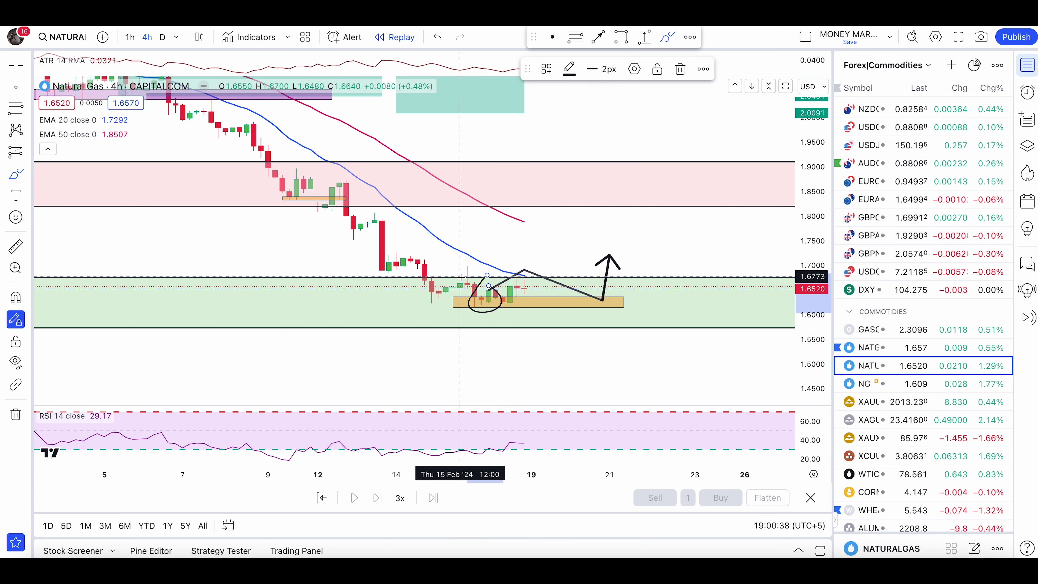
pyautogui.hotkey('ctrl', 'z')
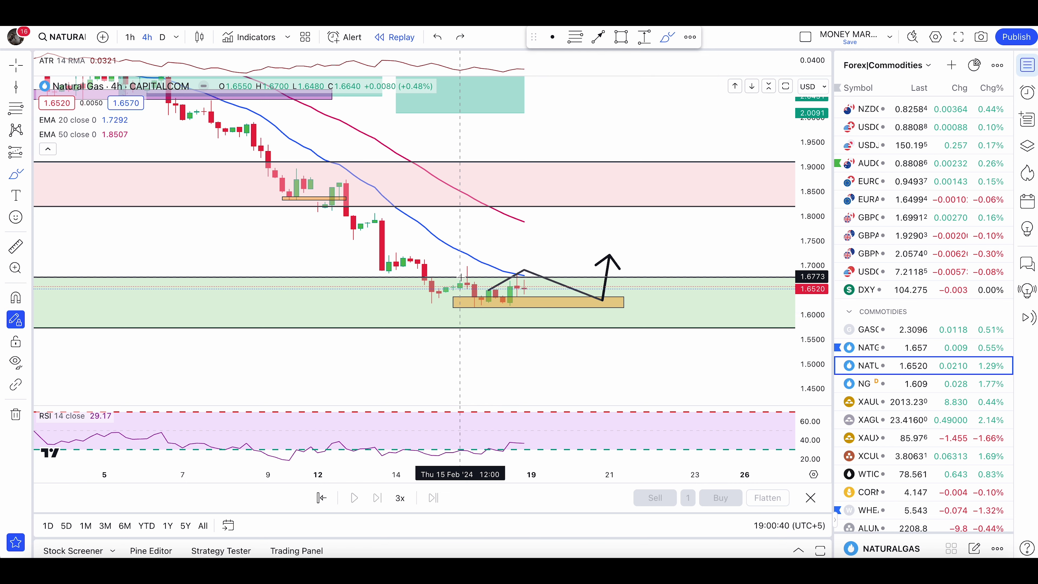
# Step: Switch to the OANDA NATGASUSD chart, brush a projected rise from the latest candles, and undo the brush marks
pyautogui.click(881, 350)
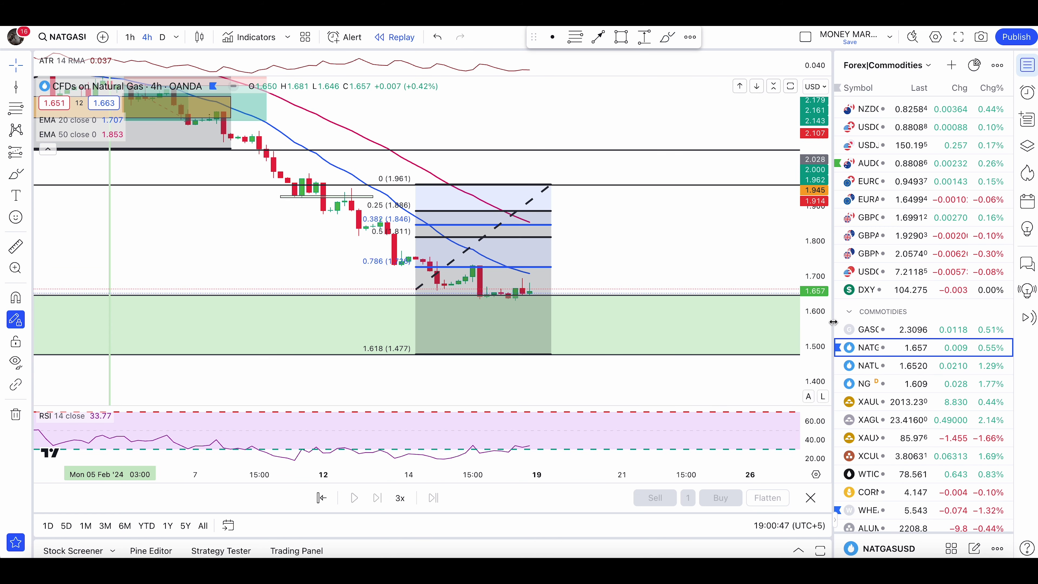
pyautogui.moveTo(814, 324); pyautogui.dragTo(814, 218)
pyautogui.moveTo(706, 241); pyautogui.dragTo(656, 227)
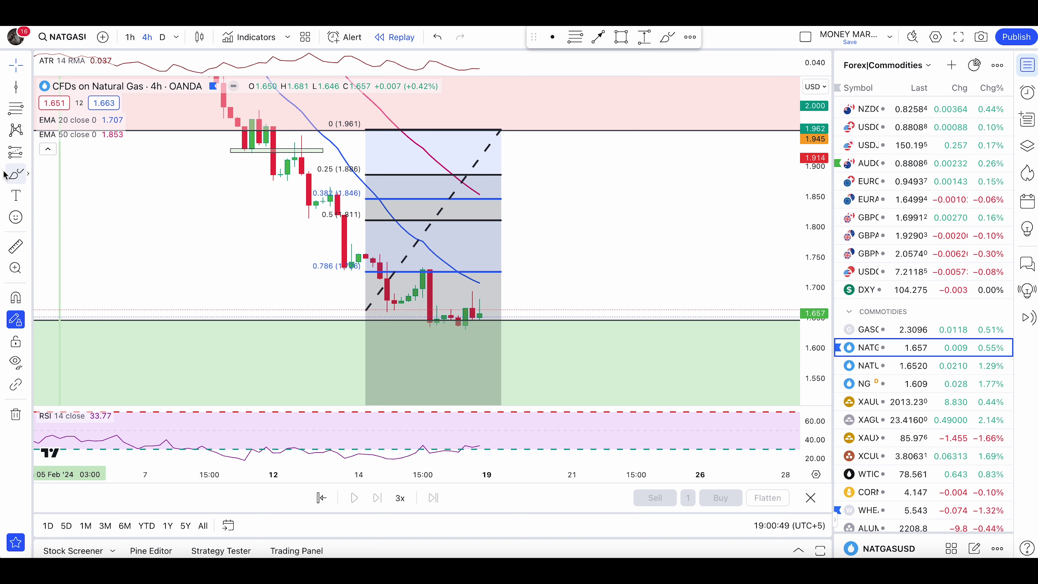
pyautogui.moveTo(462, 329)
pyautogui.mouseDown()
pyautogui.moveTo(558, 192)
pyautogui.moveTo(578, 187)
pyautogui.mouseUp()
pyautogui.hotkey('ctrl', 'z')
pyautogui.hotkey('ctrl', 'z')
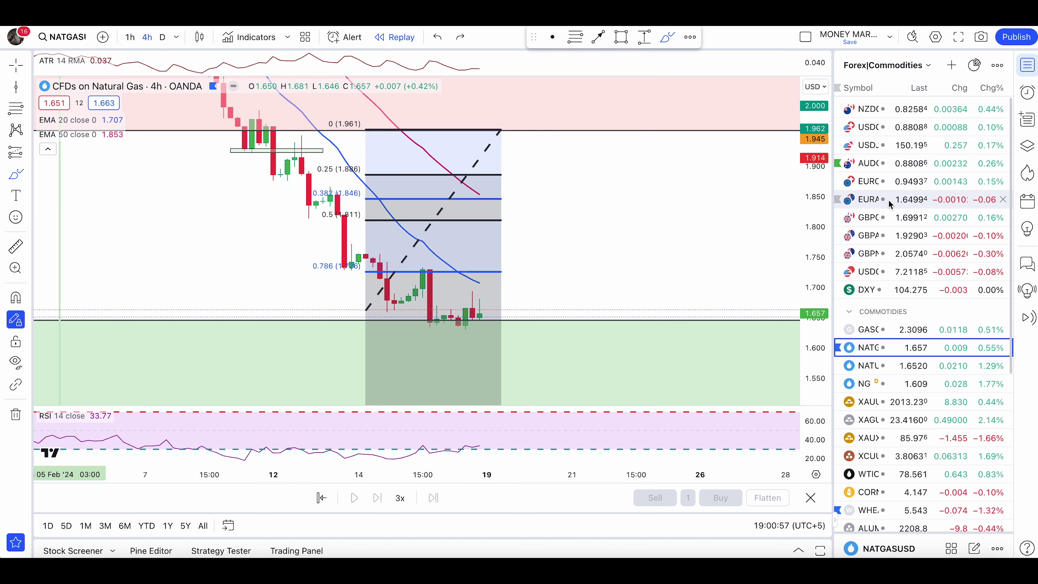
# Step: Switch the chart to the 1-week timeframe, brush around the 2020 lows in the green zone, and undo the mark
pyautogui.click(177, 37)
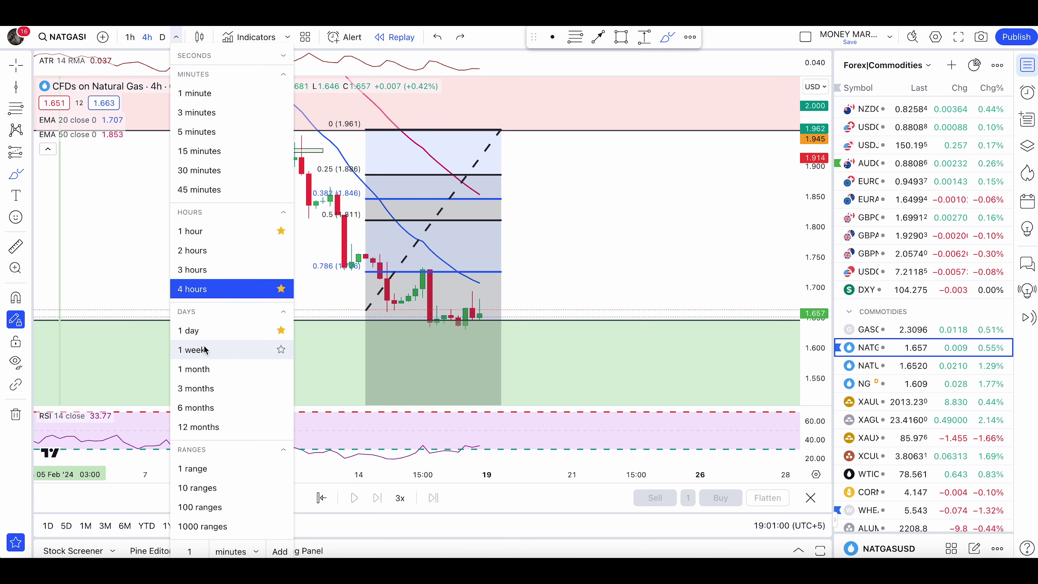
pyautogui.click(196, 350)
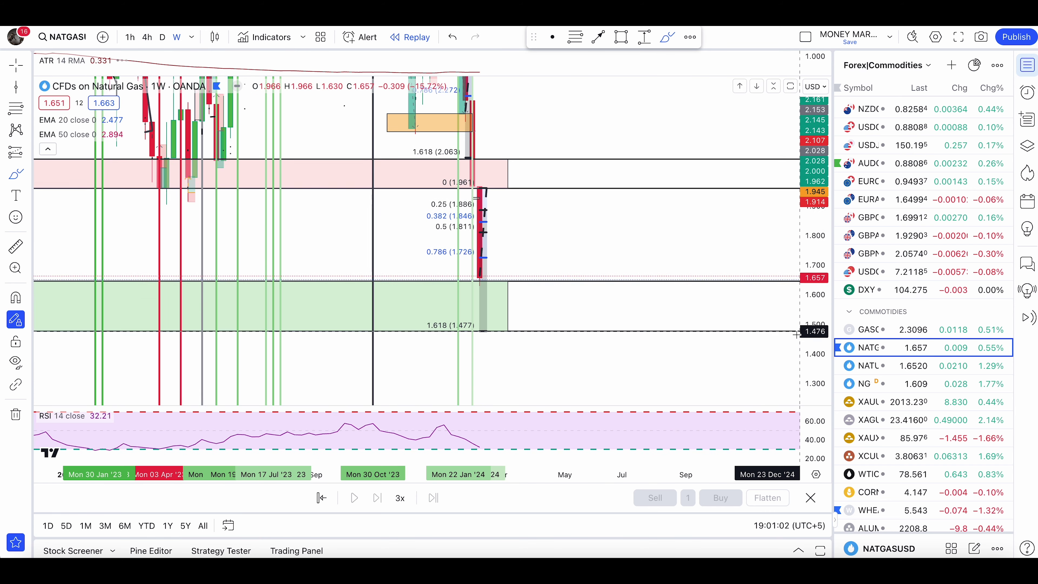
pyautogui.scroll(-10, 666, 357)
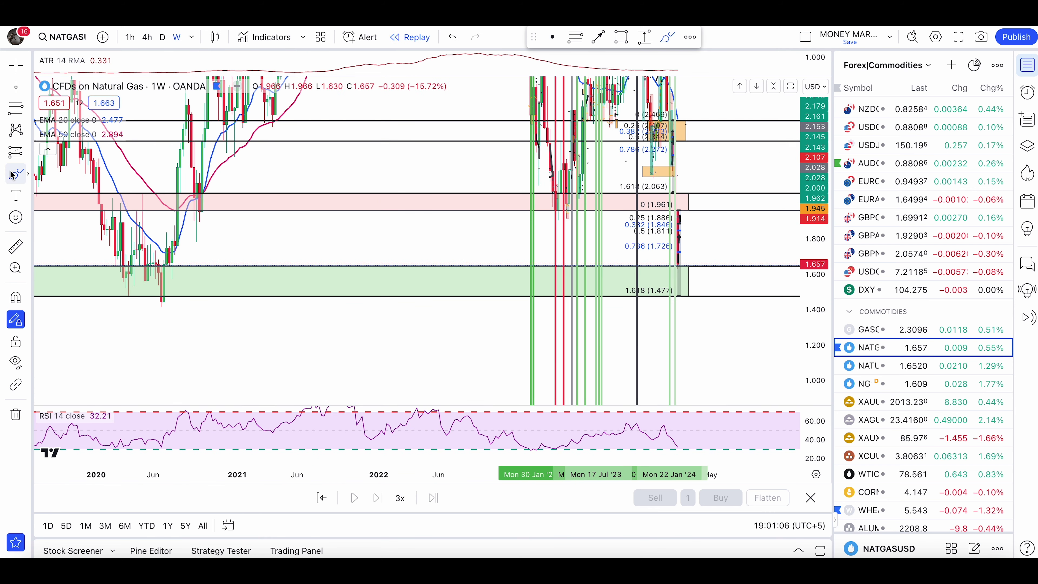
pyautogui.click(21, 175)
pyautogui.click(226, 294)
pyautogui.moveTo(225, 294)
pyautogui.mouseDown()
pyautogui.moveTo(135, 282)
pyautogui.moveTo(122, 312)
pyautogui.moveTo(139, 256)
pyautogui.mouseUp()
pyautogui.hotkey('ctrl', 'z')
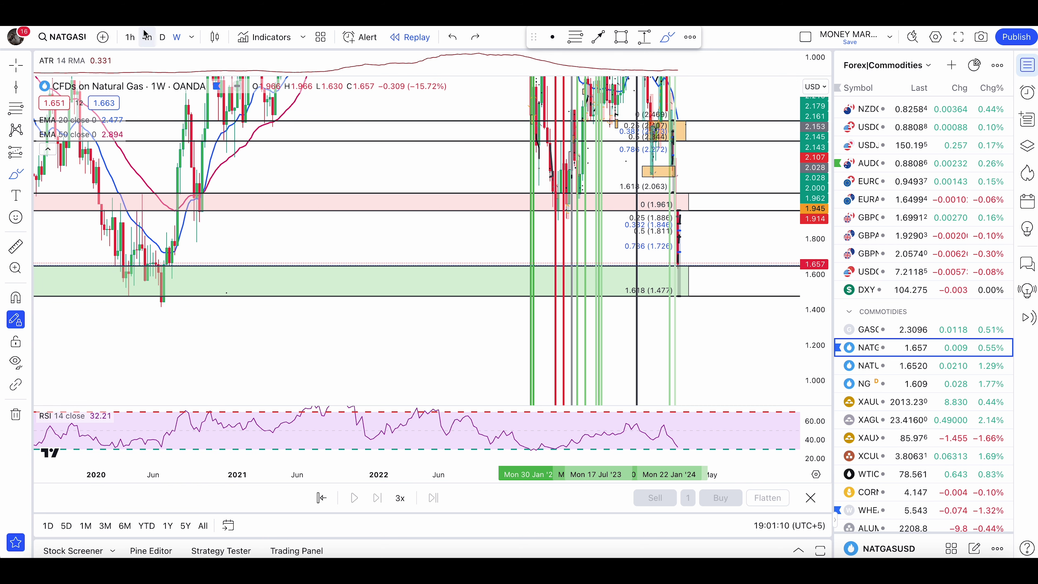
# Step: On the daily chart, brush a path from the 16 February candle into the green zone and up past the red zone, and undo it
pyautogui.click(158, 37)
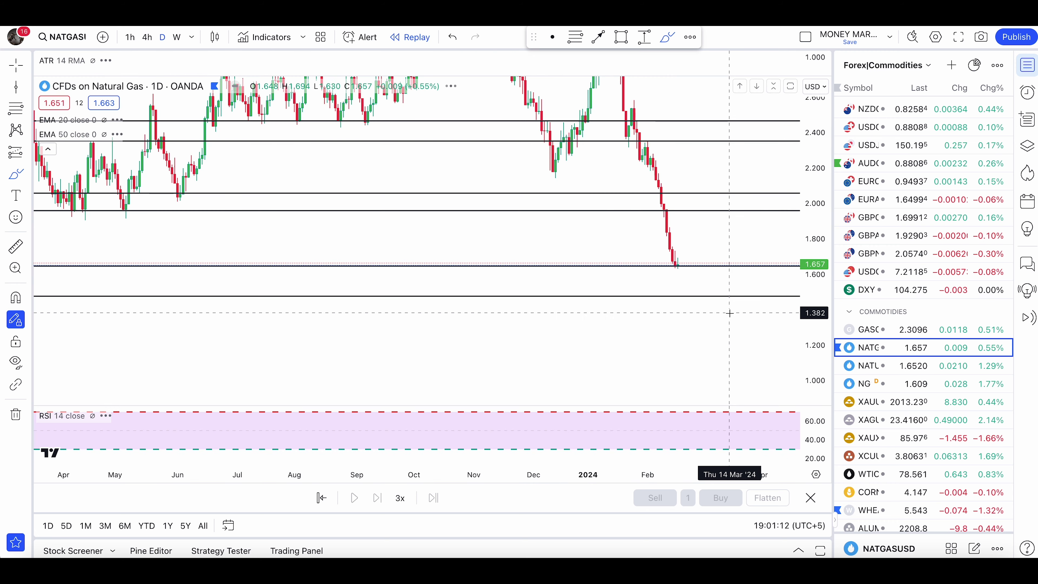
pyautogui.scroll(5, 729, 312)
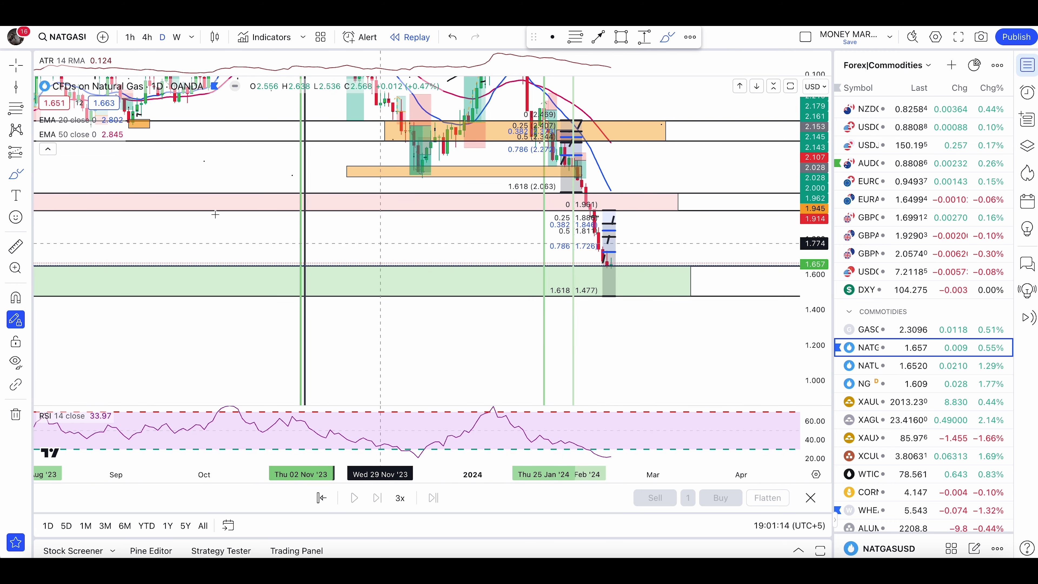
pyautogui.click(15, 175)
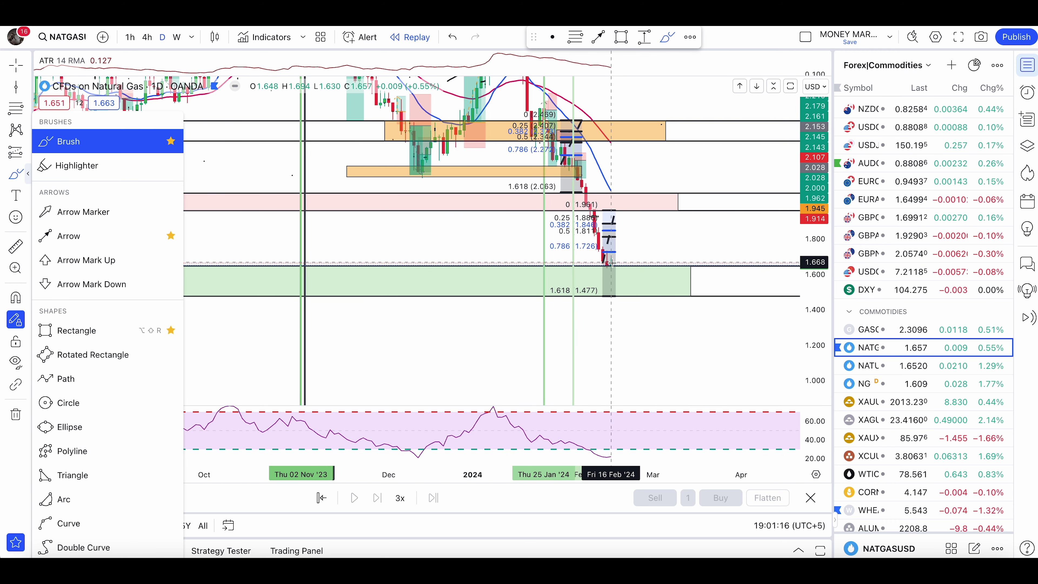
pyautogui.moveTo(612, 263)
pyautogui.mouseDown()
pyautogui.moveTo(629, 284)
pyautogui.moveTo(676, 174)
pyautogui.moveTo(711, 132)
pyautogui.moveTo(720, 189)
pyautogui.mouseUp()
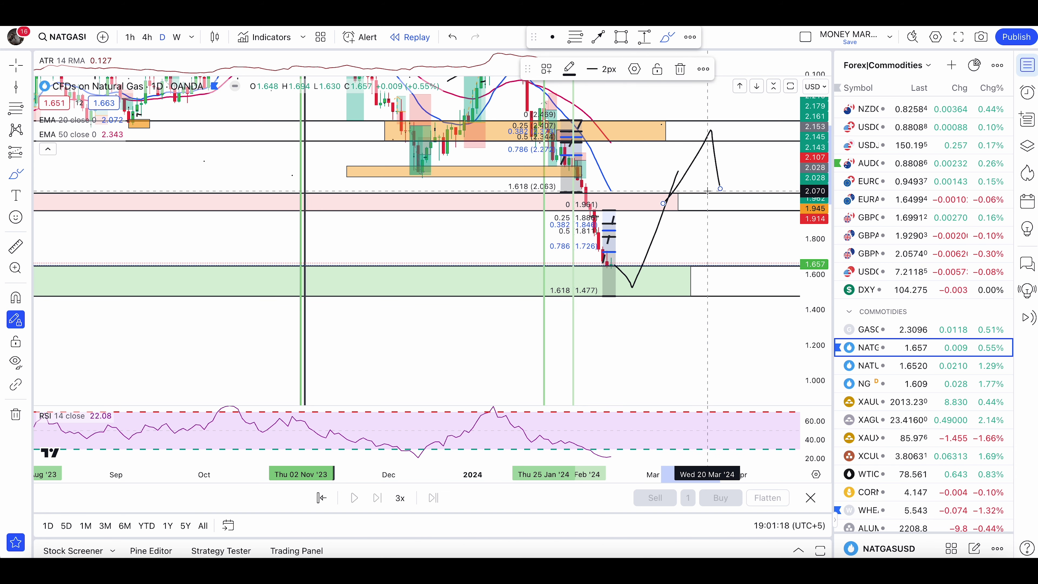
pyautogui.hotkey('ctrl', 'z')
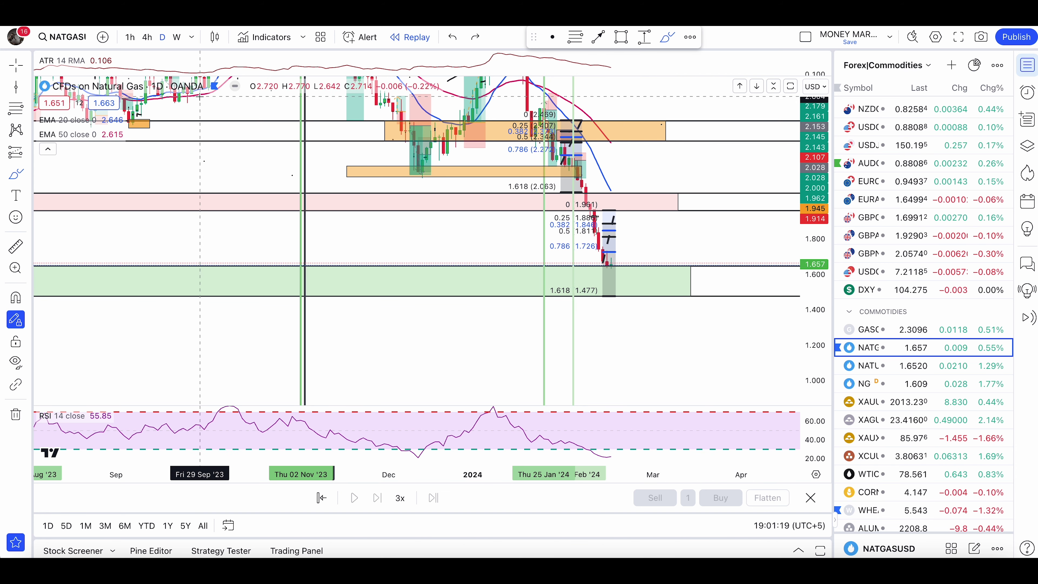
# Step: Return to the 4-hour chart and circle the 16 February candles at the green zone's upper edge with the brush
pyautogui.click(155, 37)
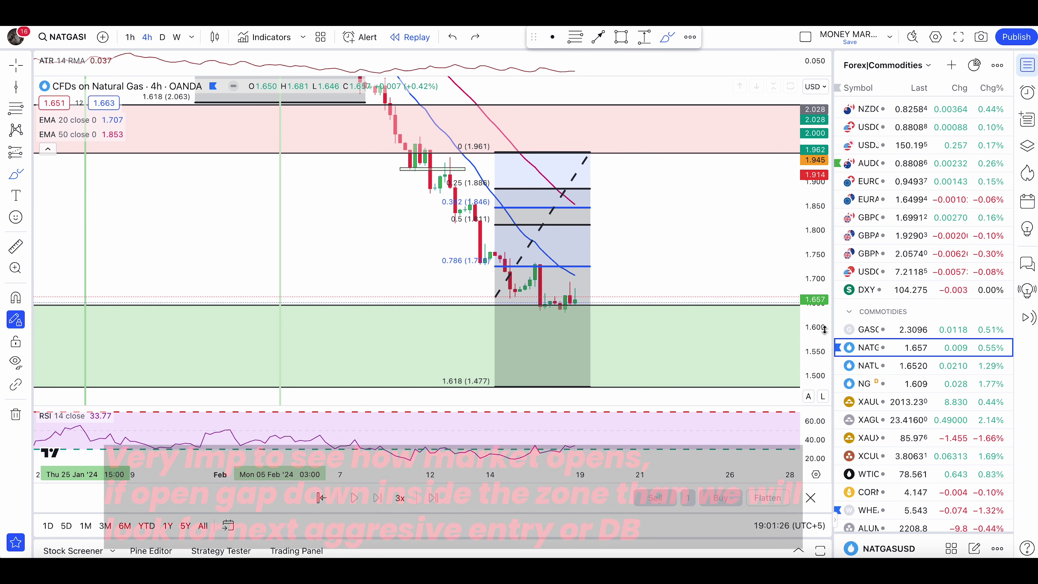
pyautogui.moveTo(821, 330); pyautogui.dragTo(655, 204)
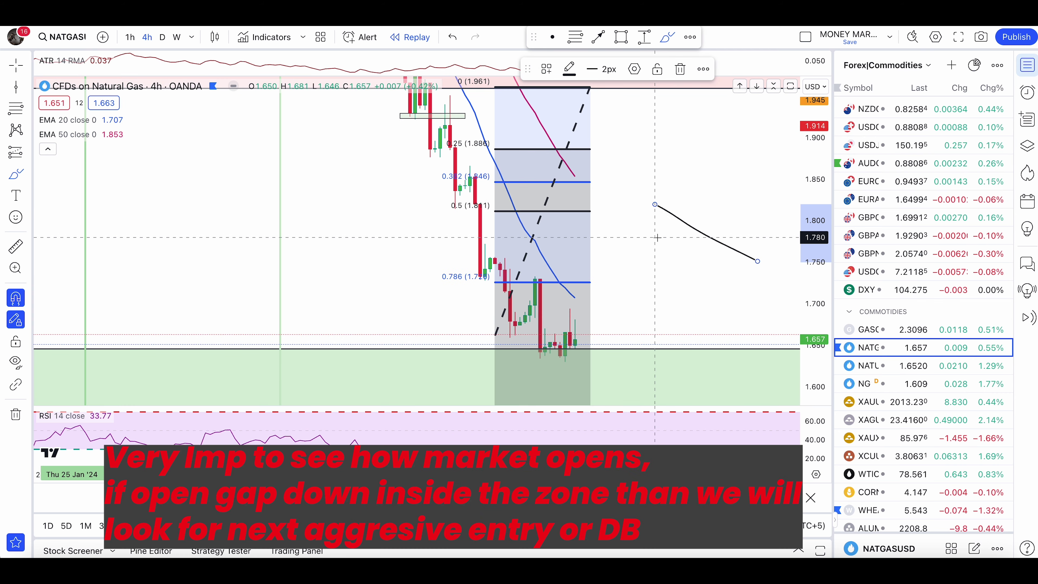
pyautogui.press('super+z')
pyautogui.press('Escape')
pyautogui.moveTo(686, 262); pyautogui.dragTo(662, 240)
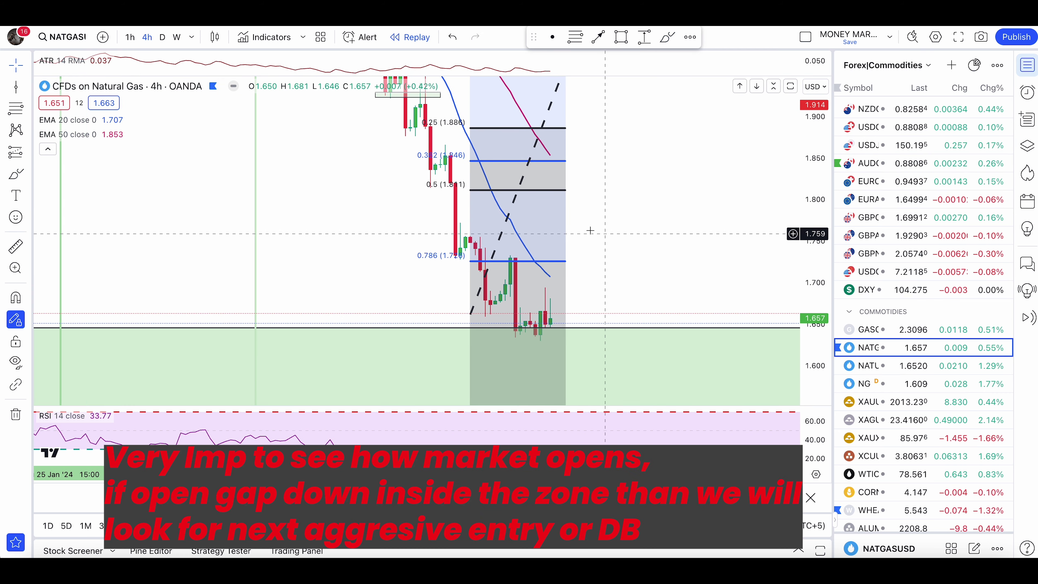
pyautogui.click(11, 175)
pyautogui.moveTo(552, 301); pyautogui.dragTo(525, 302)
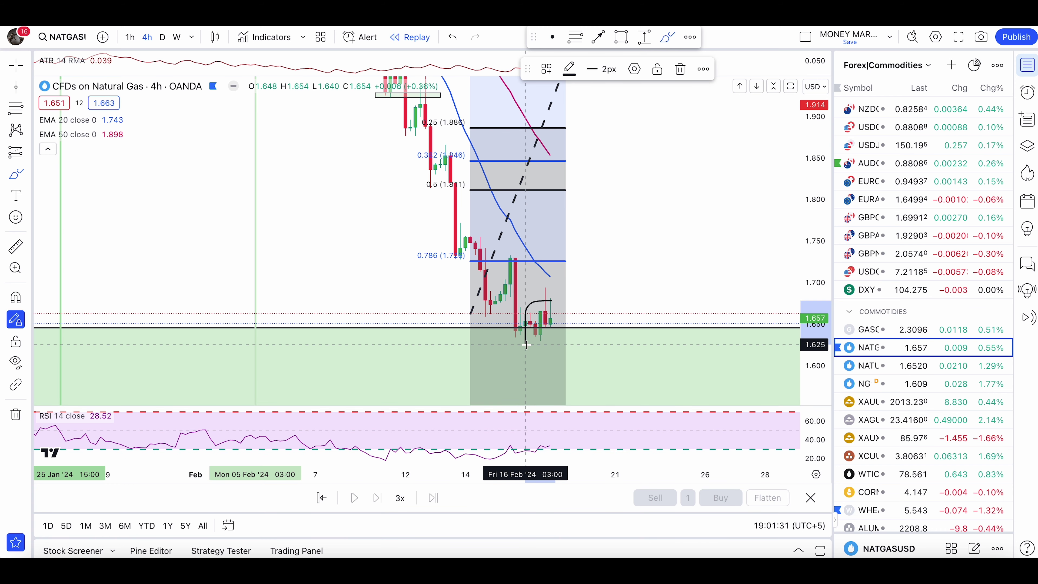
pyautogui.moveTo(526, 345); pyautogui.dragTo(546, 301)
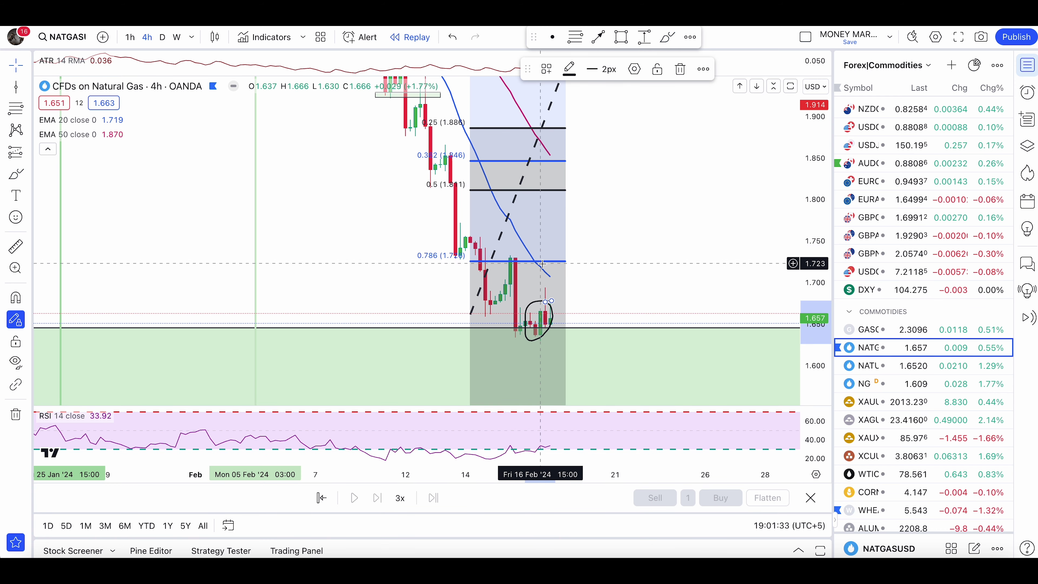
# Step: Remove the February Fibonacci retracement and the brushed circle around the latest candles
pyautogui.rightClick(558, 264)
pyautogui.click(592, 509)
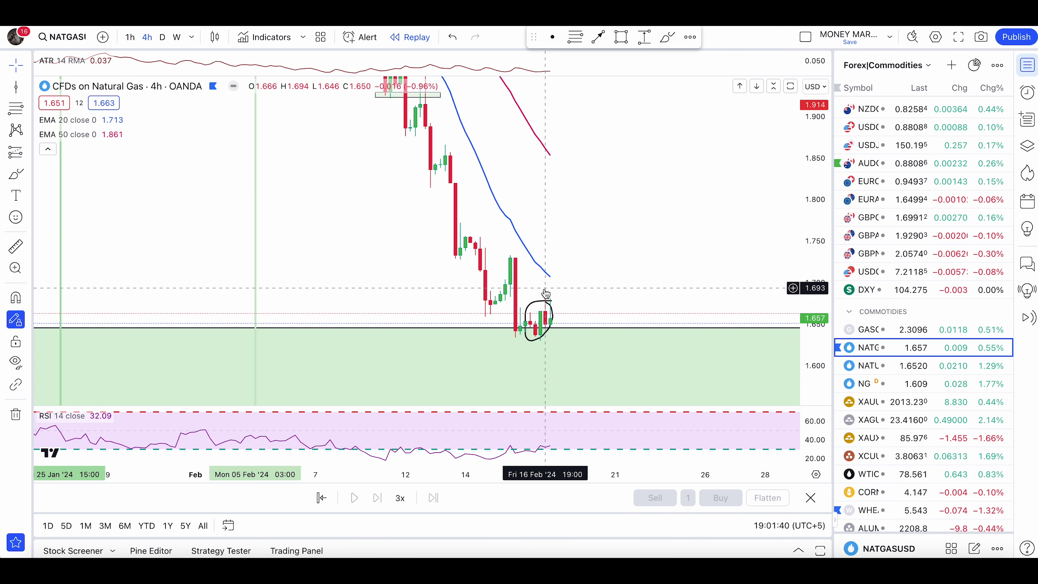
pyautogui.rightClick(533, 315)
pyautogui.click(608, 520)
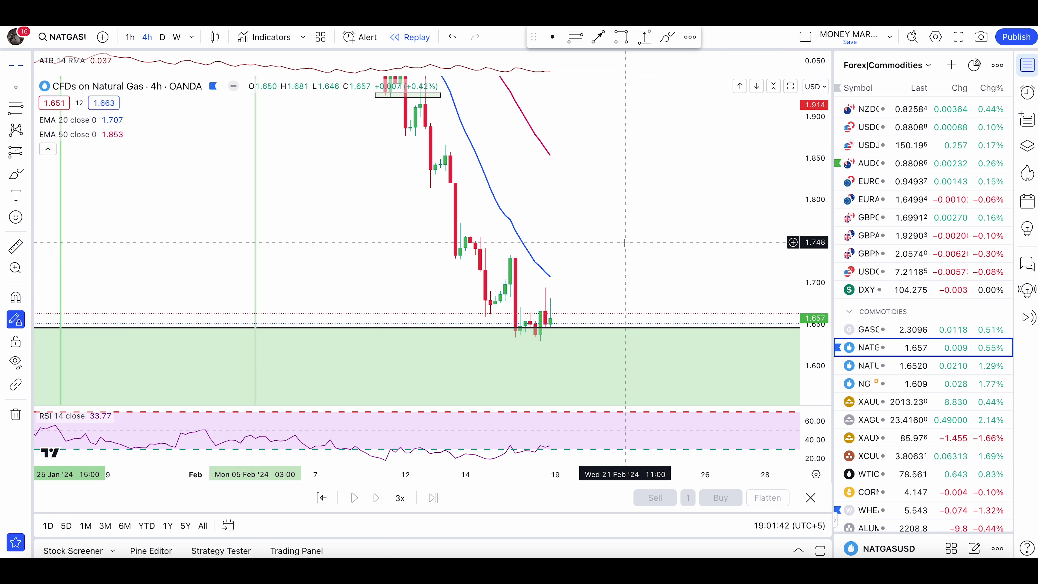
# Step: Brush a rise to about 1.85, a drop below the green zone and a rebound to the red zone, and undo the marks
pyautogui.hscroll(3, 625, 239)
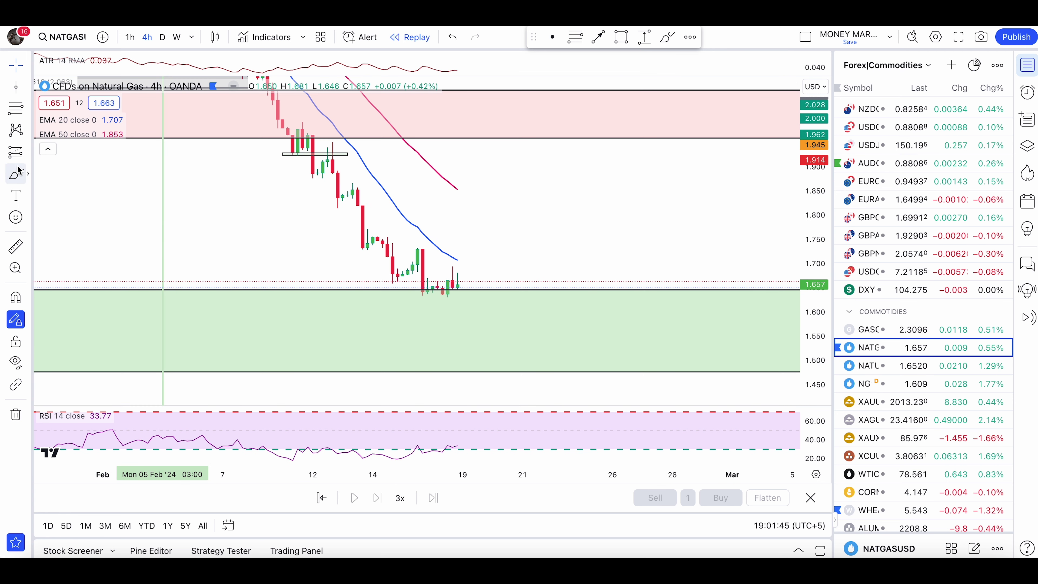
pyautogui.click(18, 169)
pyautogui.moveTo(450, 288); pyautogui.dragTo(456, 272)
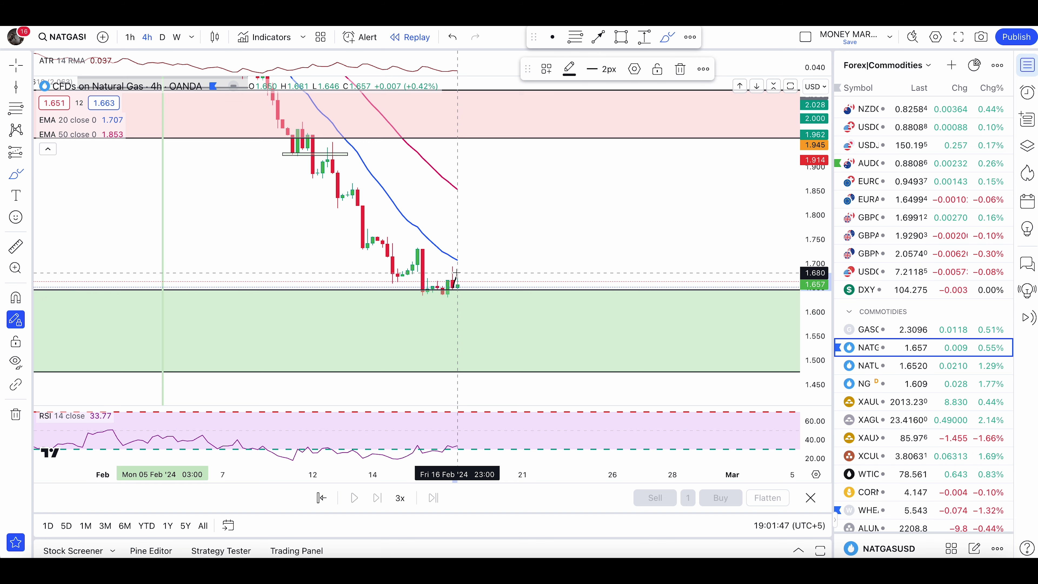
pyautogui.moveTo(458, 229)
pyautogui.mouseDown()
pyautogui.moveTo(460, 189)
pyautogui.moveTo(504, 288)
pyautogui.moveTo(528, 399)
pyautogui.moveTo(592, 182)
pyautogui.mouseUp()
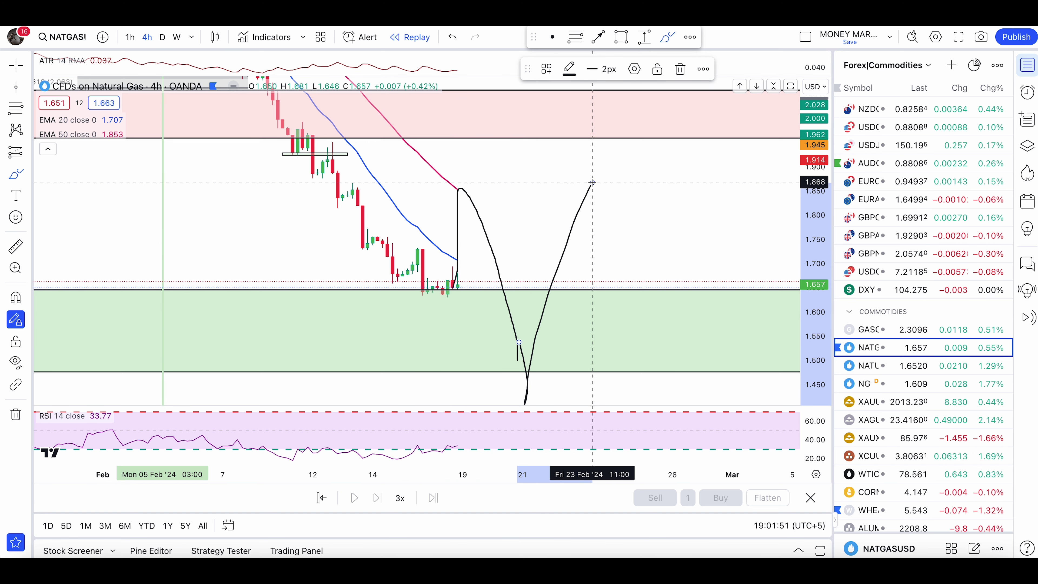
pyautogui.moveTo(548, 228)
pyautogui.mouseDown()
pyautogui.moveTo(600, 139)
pyautogui.moveTo(617, 197)
pyautogui.mouseUp()
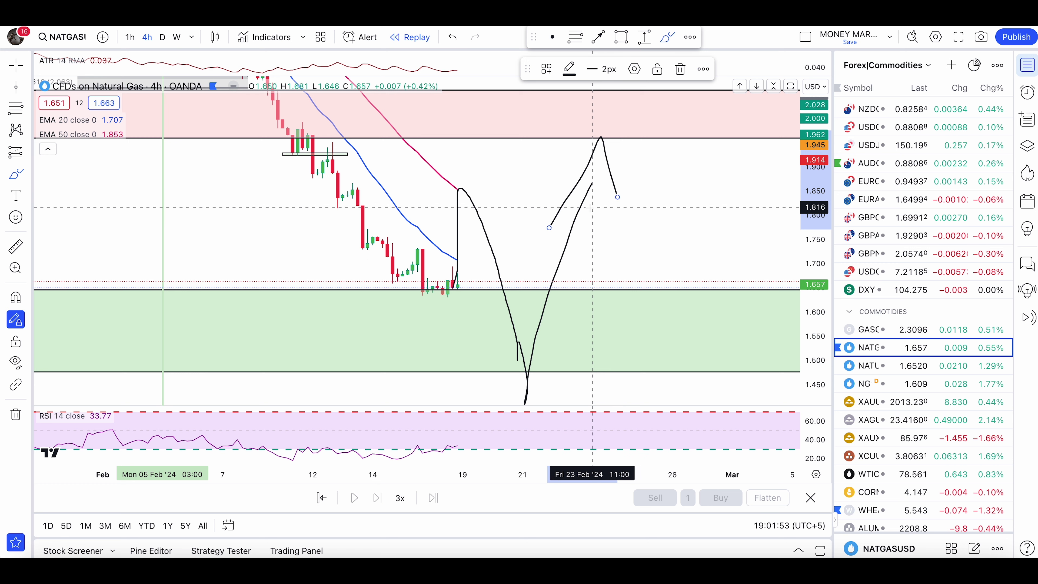
pyautogui.hotkey('ctrl', 'z')
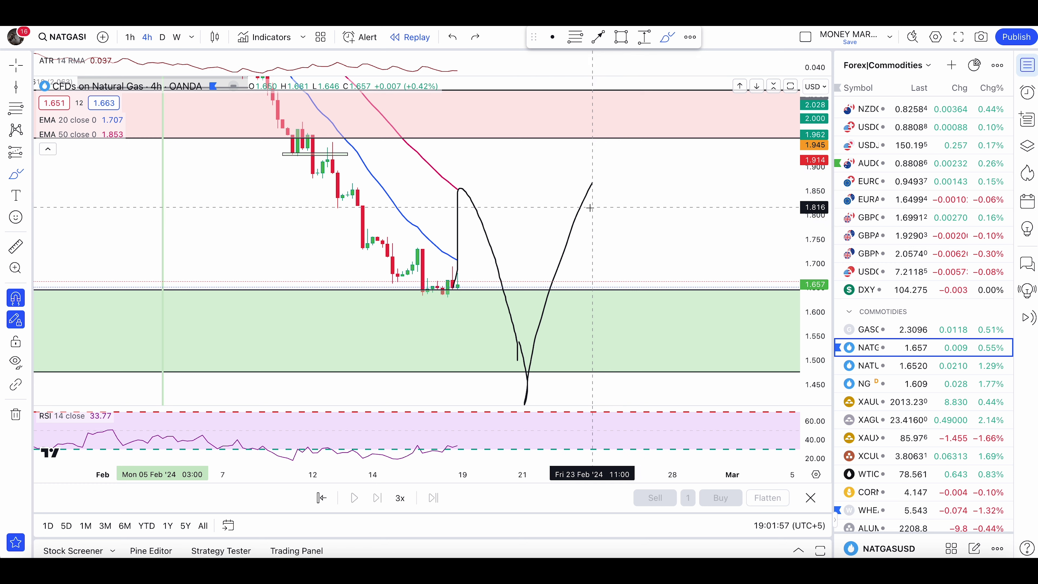
pyautogui.hotkey('ctrl', 'z')
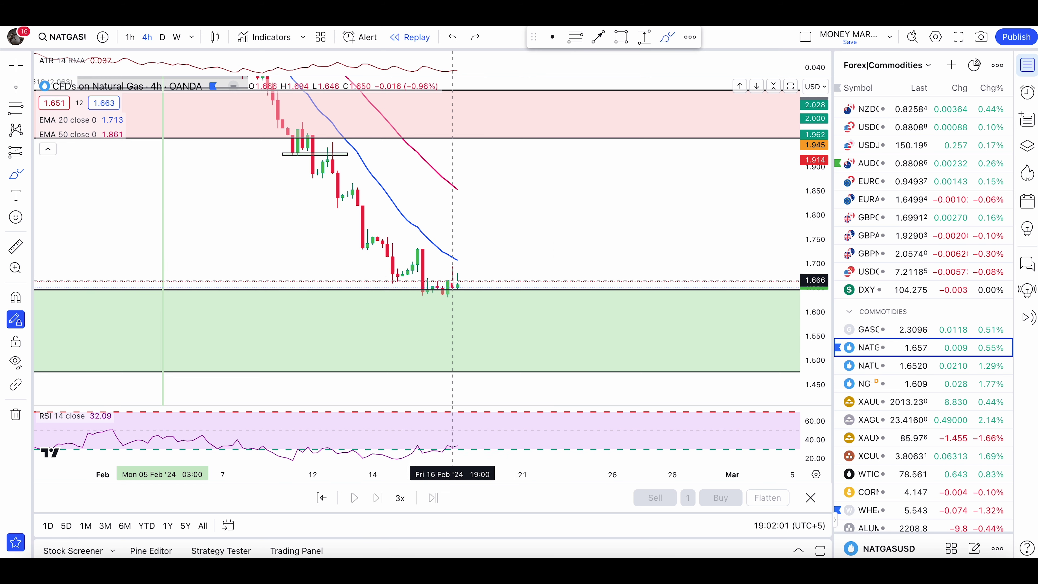
# Step: Brush an arc up to about 1.80 and back into the green zone, and draw a thin rectangle from 15 to 21 February at its upper edge
pyautogui.moveTo(442, 292)
pyautogui.mouseDown()
pyautogui.moveTo(474, 212)
pyautogui.moveTo(531, 302)
pyautogui.mouseUp()
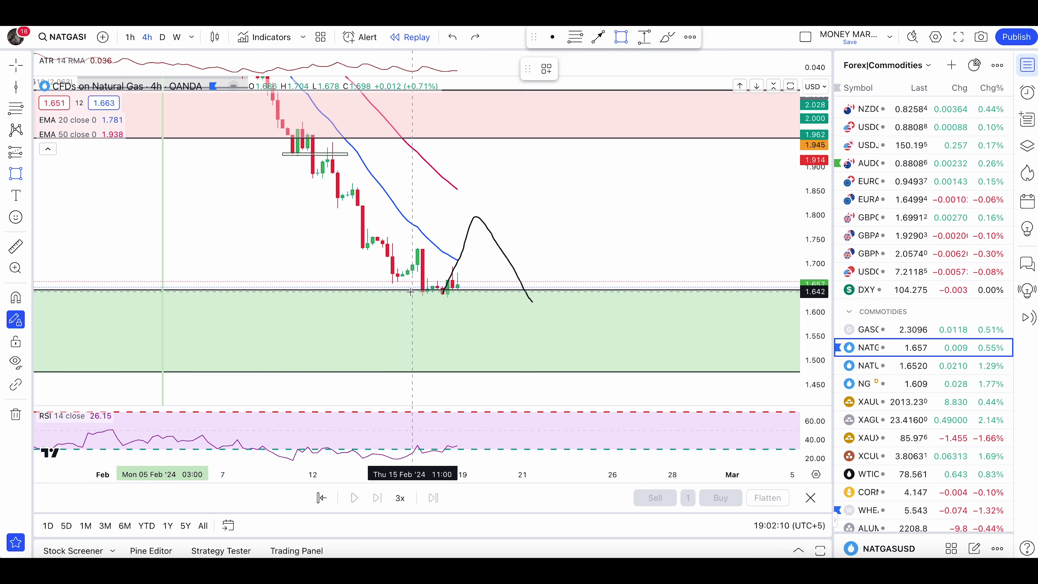
pyautogui.moveTo(411, 293); pyautogui.dragTo(537, 293)
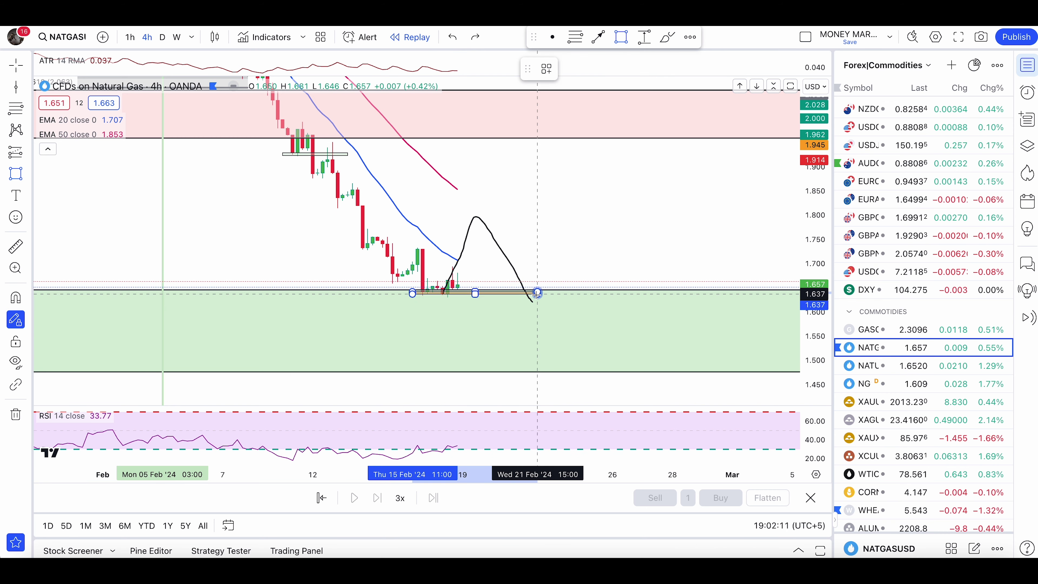
# Step: Brush a smaller arc, a wick below the orange box and a circle inside the green zone, and undo the marks around the circle
pyautogui.click(26, 171)
pyautogui.click(65, 143)
pyautogui.moveTo(469, 251)
pyautogui.mouseDown()
pyautogui.moveTo(527, 296)
pyautogui.moveTo(522, 336)
pyautogui.moveTo(527, 313)
pyautogui.moveTo(557, 308)
pyautogui.moveTo(527, 315)
pyautogui.moveTo(542, 326)
pyautogui.mouseUp()
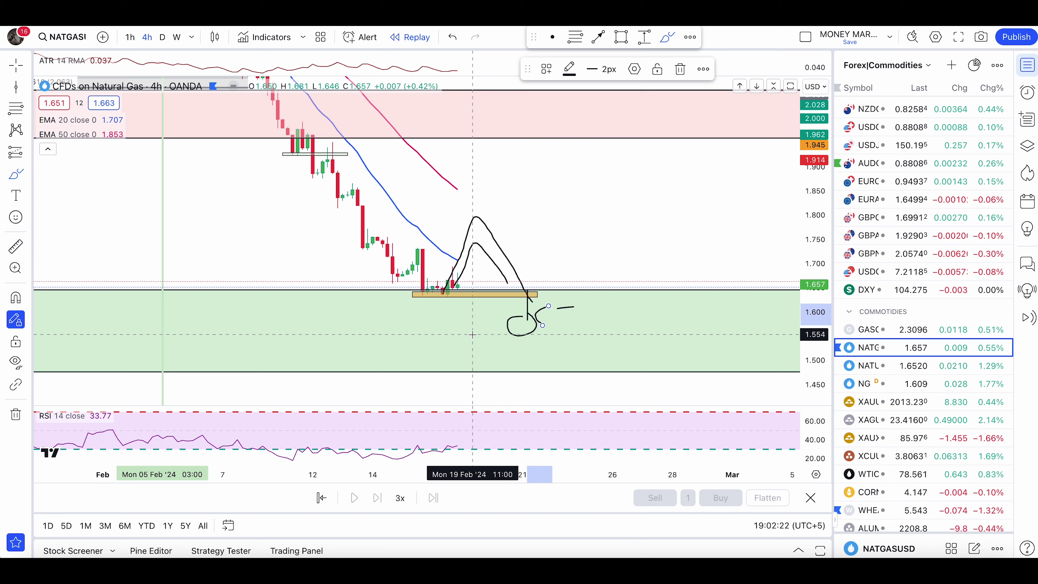
pyautogui.hotkey('ctrl', 'z')
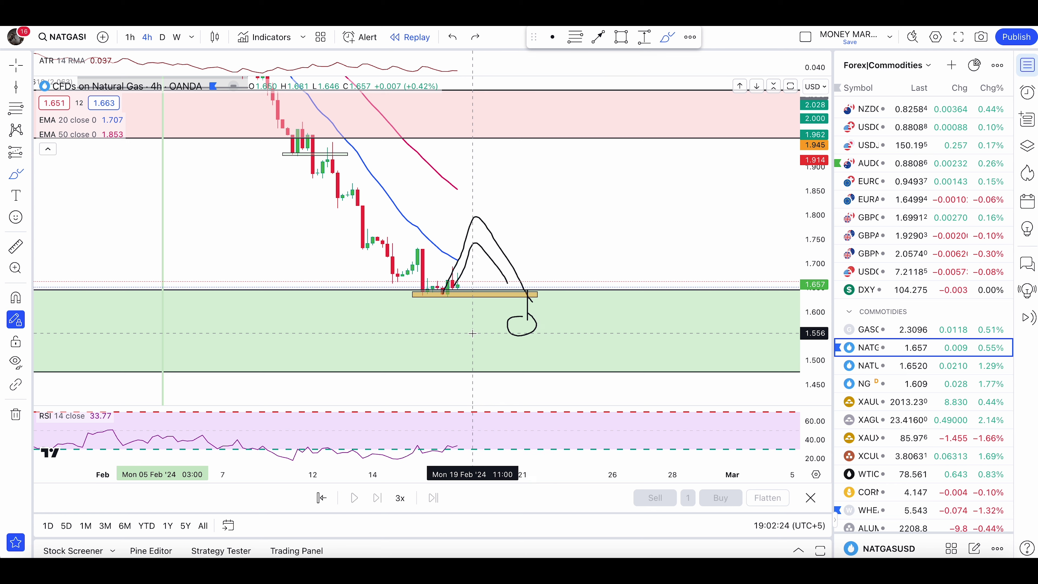
pyautogui.hotkey('ctrl', 'z')
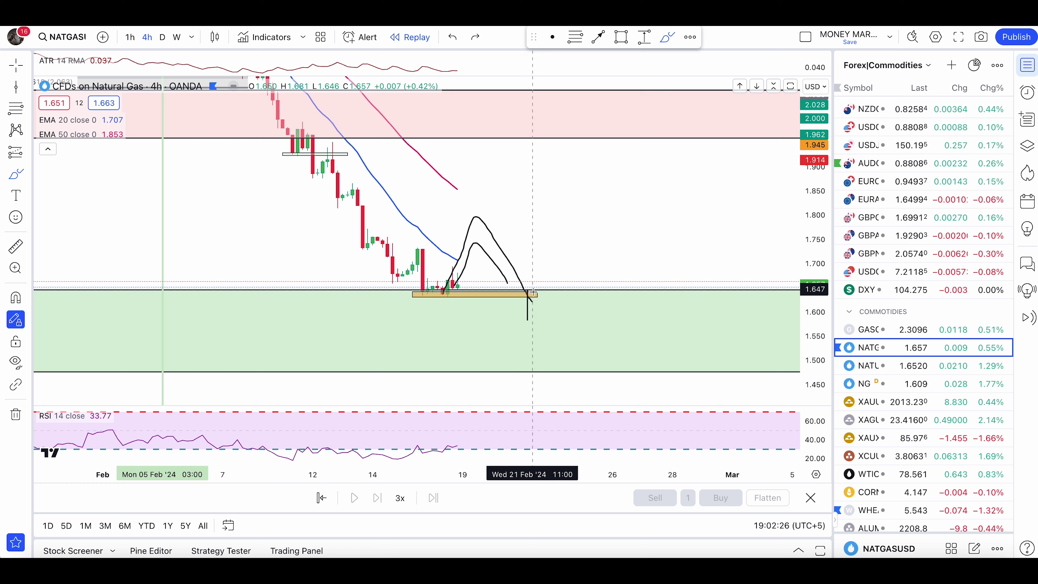
# Step: Brush a second wick and an arrow rising toward the red zone, mark the lows at the orange box, and undo everything except the large arc
pyautogui.moveTo(521, 291); pyautogui.dragTo(522, 311)
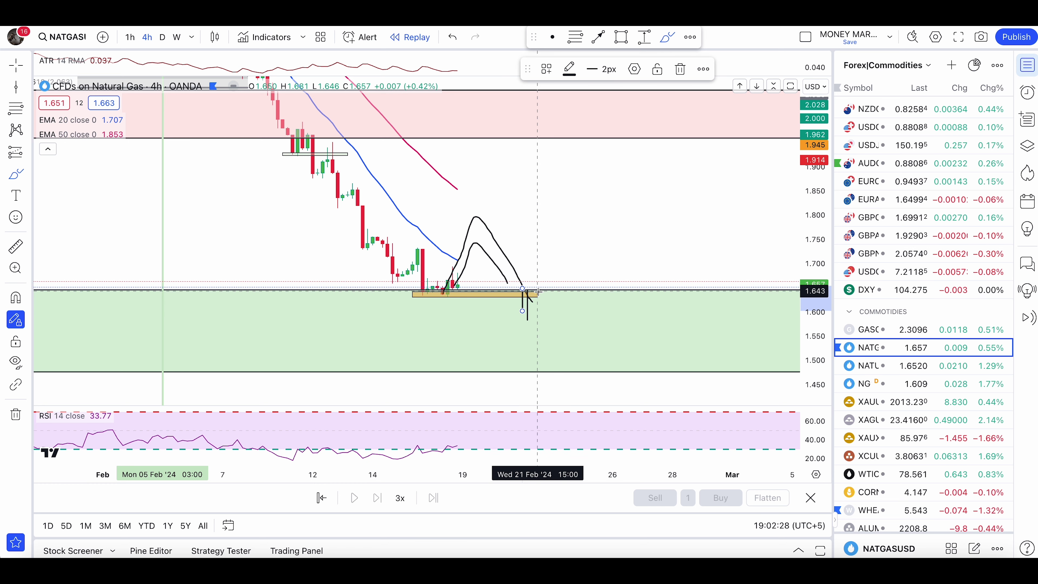
pyautogui.moveTo(517, 283)
pyautogui.mouseDown()
pyautogui.moveTo(570, 159)
pyautogui.moveTo(577, 177)
pyautogui.moveTo(577, 148)
pyautogui.mouseUp()
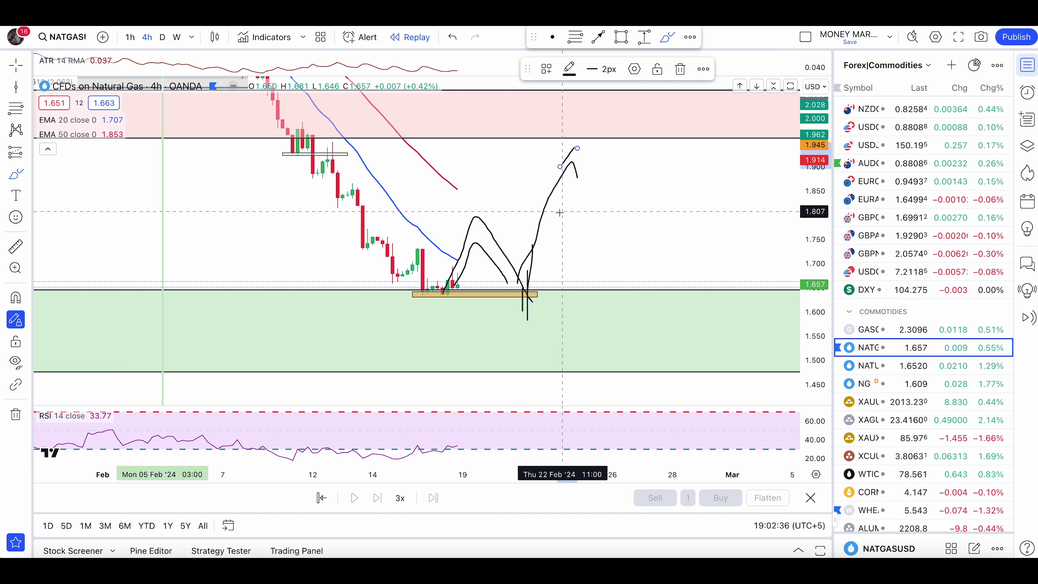
pyautogui.moveTo(434, 298); pyautogui.dragTo(452, 283)
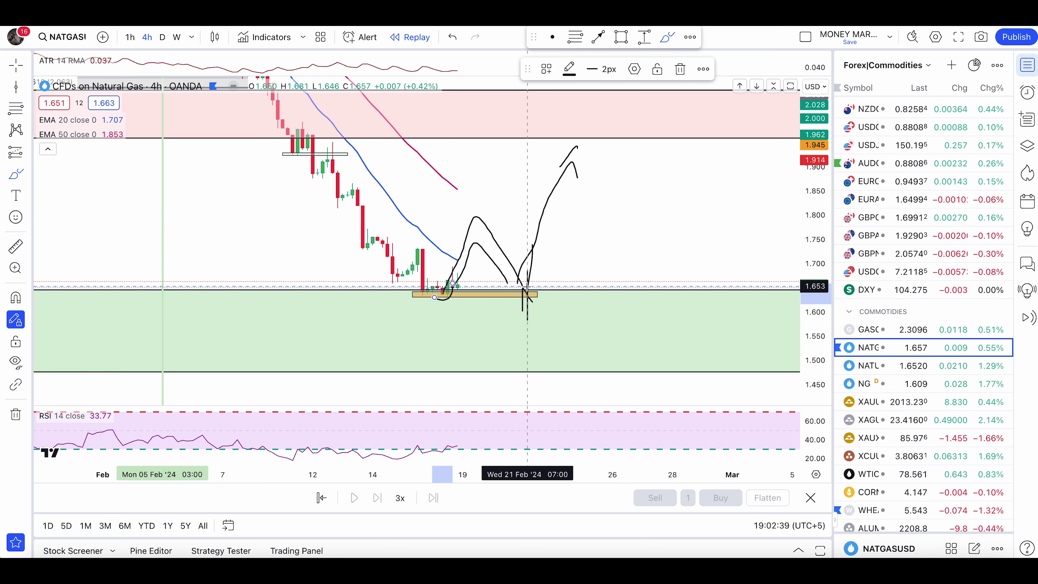
pyautogui.moveTo(527, 288); pyautogui.dragTo(525, 287)
pyautogui.moveTo(423, 419)
pyautogui.mouseDown()
pyautogui.moveTo(412, 433)
pyautogui.moveTo(595, 362)
pyautogui.mouseUp()
pyautogui.hotkey('ctrl', 'z')
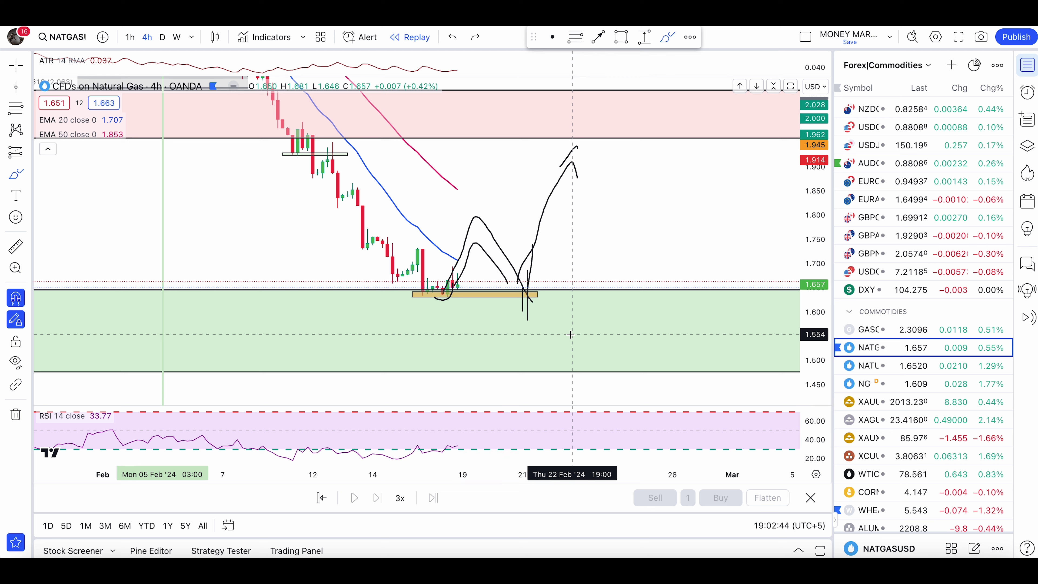
pyautogui.hotkey('ctrl', 'z')
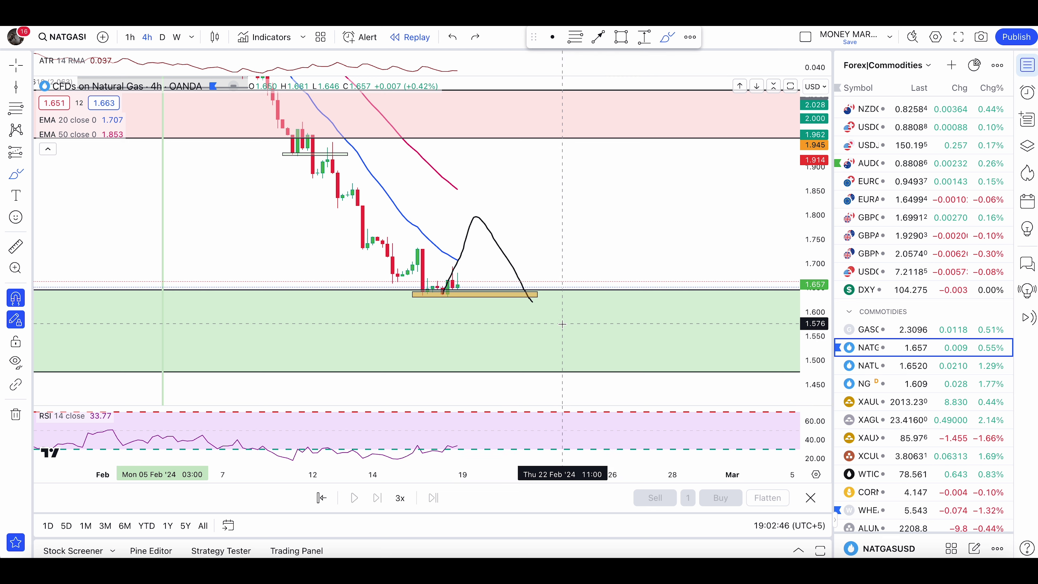
# Step: Clear the large arc and orange box, brush a rise through the red zone with a pullback, rally arrow and circled low, and undo the marks
pyautogui.hotkey('ctrl', 'z')
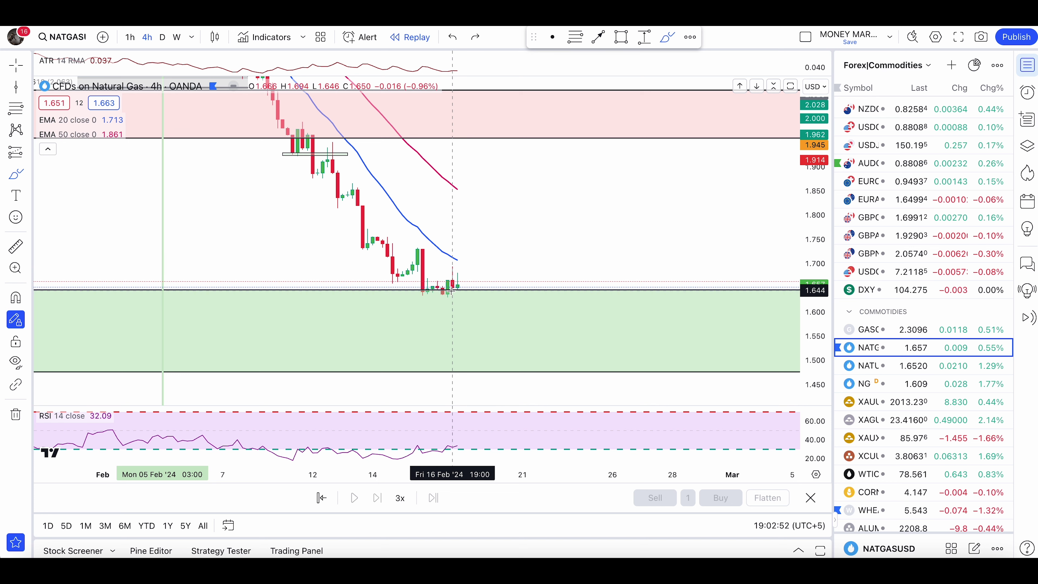
pyautogui.moveTo(452, 273)
pyautogui.mouseDown()
pyautogui.moveTo(442, 282)
pyautogui.moveTo(467, 295)
pyautogui.moveTo(454, 286)
pyautogui.moveTo(484, 210)
pyautogui.moveTo(478, 150)
pyautogui.moveTo(523, 135)
pyautogui.mouseUp()
pyautogui.press('Escape')
pyautogui.moveTo(540, 202); pyautogui.dragTo(511, 273)
pyautogui.click(15, 153)
pyautogui.click(17, 174)
pyautogui.moveTo(434, 224)
pyautogui.mouseDown()
pyautogui.moveTo(458, 216)
pyautogui.moveTo(559, 107)
pyautogui.mouseUp()
pyautogui.moveTo(521, 135); pyautogui.dragTo(563, 92)
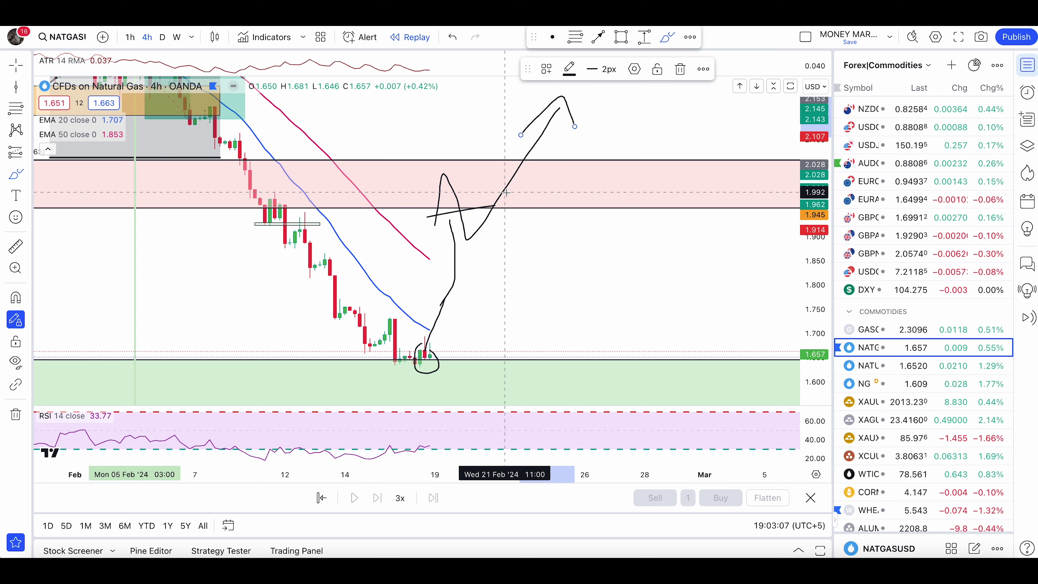
pyautogui.press('super+z')
pyautogui.press('super+z')
pyautogui.press('super+z')
pyautogui.press('super+z')
# Step: Brush a double bottom near 1.54 inside the green zone followed by a rise to about 1.75, and undo it
pyautogui.moveTo(459, 359)
pyautogui.mouseDown()
pyautogui.moveTo(487, 289)
pyautogui.moveTo(449, 286)
pyautogui.moveTo(476, 251)
pyautogui.moveTo(527, 301)
pyautogui.moveTo(597, 201)
pyautogui.mouseUp()
pyautogui.press('super+z')
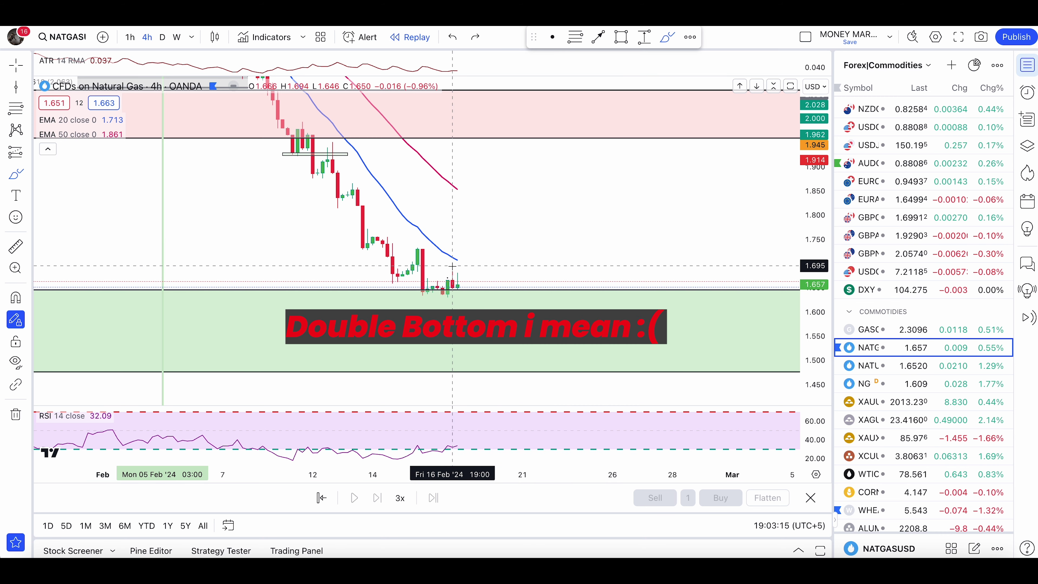
pyautogui.moveTo(453, 266); pyautogui.dragTo(497, 345)
pyautogui.moveTo(530, 299)
pyautogui.mouseDown()
pyautogui.moveTo(567, 329)
pyautogui.moveTo(632, 197)
pyautogui.mouseUp()
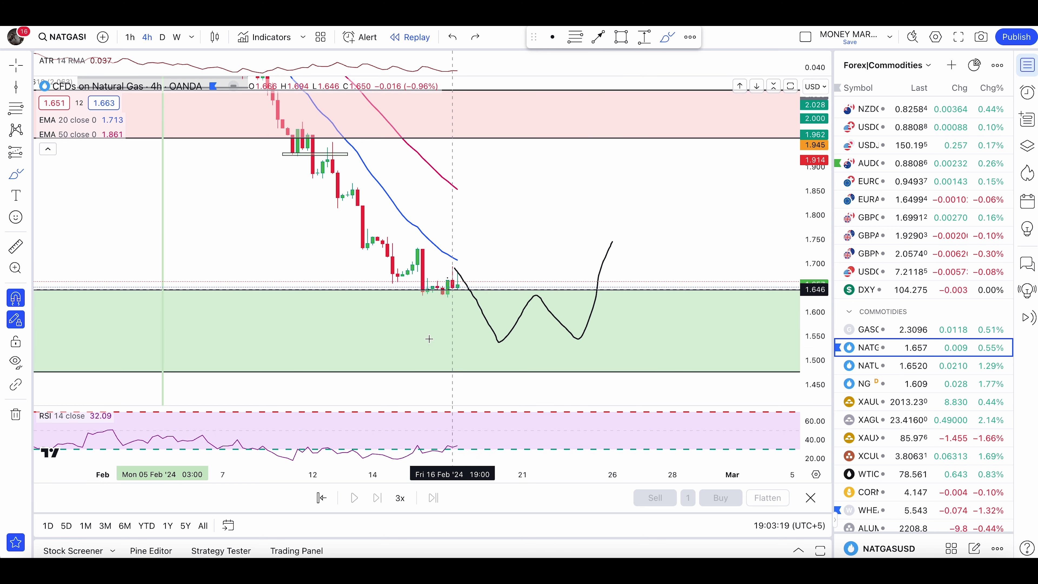
pyautogui.press('super+z')
# Step: Brush an arrow falling to about 1.51, circle its tip and add a rally toward the red zone, and undo the rally and circle
pyautogui.moveTo(448, 282); pyautogui.dragTo(502, 366)
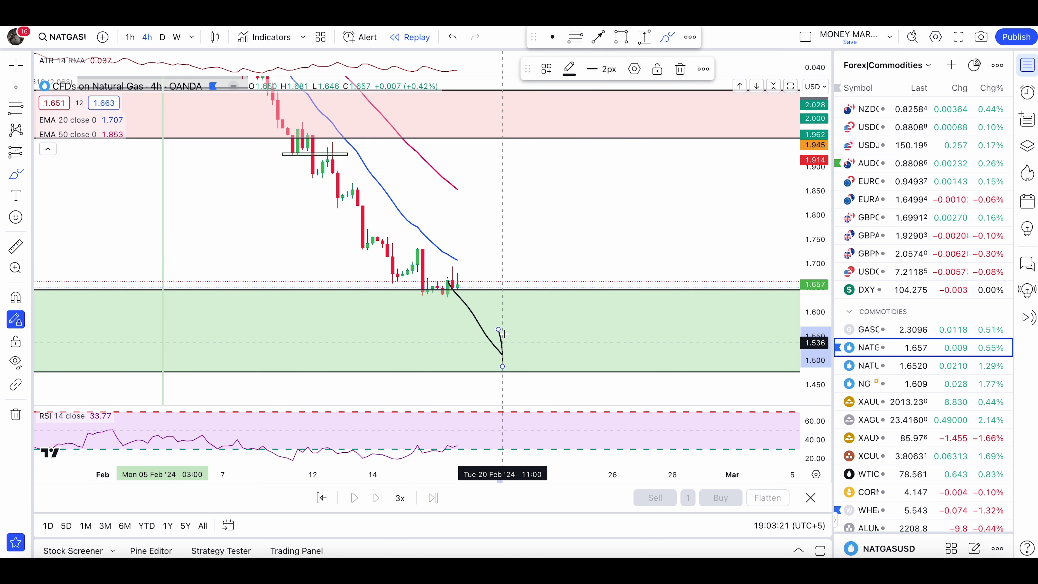
pyautogui.moveTo(505, 303)
pyautogui.mouseDown()
pyautogui.moveTo(491, 386)
pyautogui.moveTo(527, 317)
pyautogui.mouseUp()
pyautogui.moveTo(514, 374); pyautogui.dragTo(643, 161)
pyautogui.moveTo(544, 250); pyautogui.dragTo(617, 151)
pyautogui.press('super+z')
pyautogui.press('super+z')
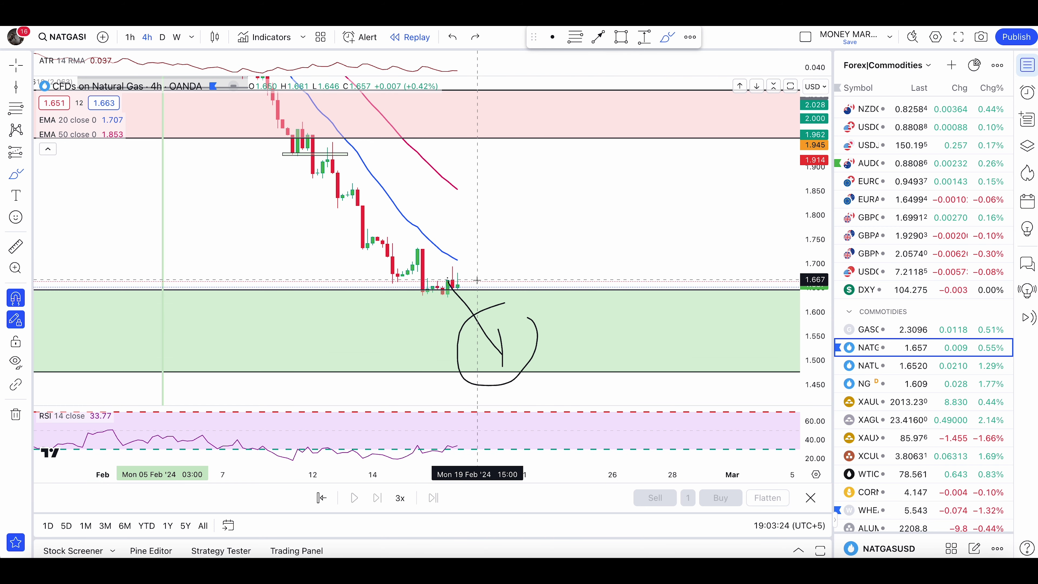
pyautogui.press('super+z')
# Step: Brush a second falling stroke and another mark beside the arrow in the green zone, and undo everything including the arrow
pyautogui.moveTo(450, 279)
pyautogui.mouseDown()
pyautogui.moveTo(458, 256)
pyautogui.moveTo(497, 334)
pyautogui.mouseUp()
pyautogui.press('super+z')
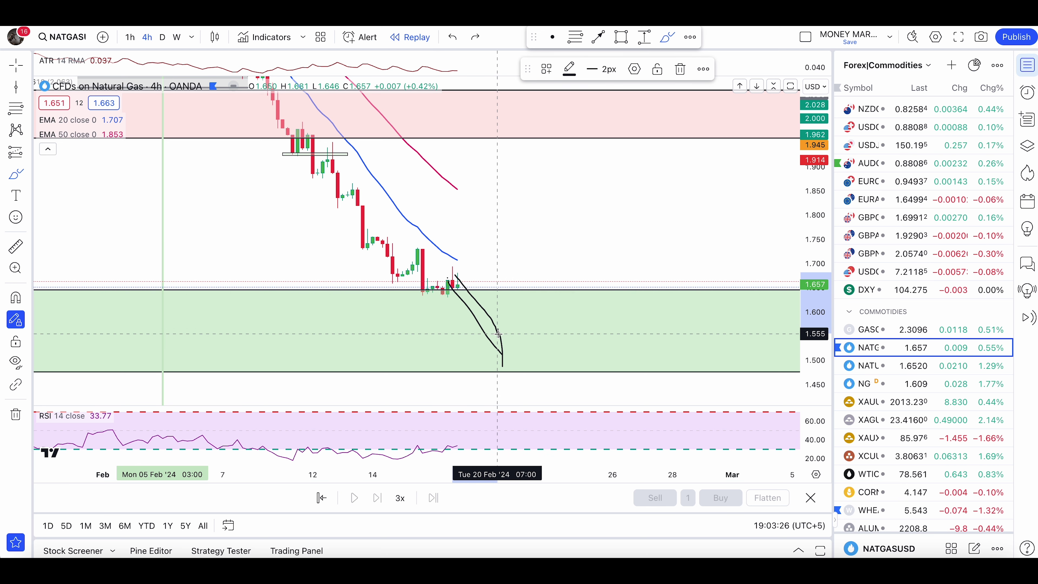
pyautogui.moveTo(500, 294); pyautogui.dragTo(533, 349)
pyautogui.press('super+z')
pyautogui.press('super+z')
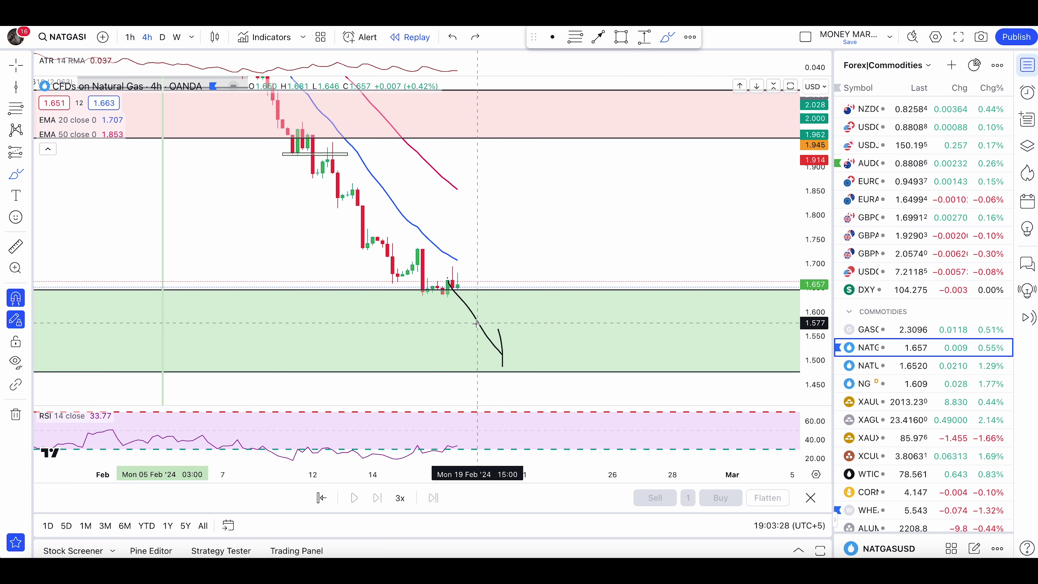
pyautogui.press('super+z')
# Step: Brush a drop to about 1.53 with a circled wick, a rebound and a curve from the recent lows, and undo the marks
pyautogui.moveTo(453, 281)
pyautogui.mouseDown()
pyautogui.moveTo(517, 344)
pyautogui.moveTo(517, 363)
pyautogui.mouseUp()
pyautogui.moveTo(513, 306)
pyautogui.mouseDown()
pyautogui.moveTo(508, 370)
pyautogui.moveTo(524, 311)
pyautogui.moveTo(513, 309)
pyautogui.mouseUp()
pyautogui.moveTo(513, 362)
pyautogui.mouseDown()
pyautogui.moveTo(609, 212)
pyautogui.moveTo(632, 153)
pyautogui.moveTo(654, 223)
pyautogui.mouseUp()
pyautogui.press('super+z')
pyautogui.moveTo(432, 298); pyautogui.dragTo(558, 324)
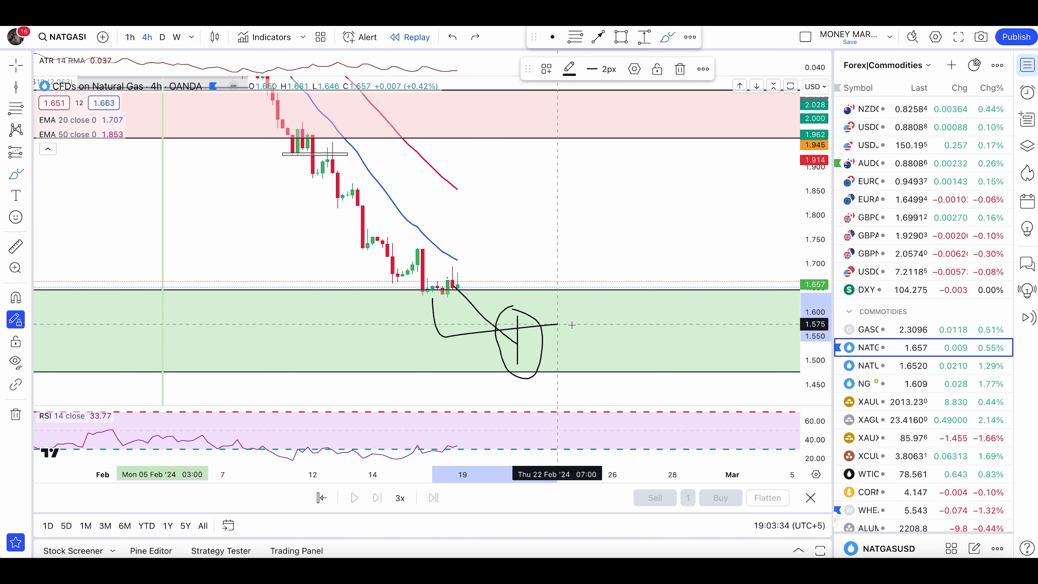
pyautogui.press('super+z')
pyautogui.press('super+z')
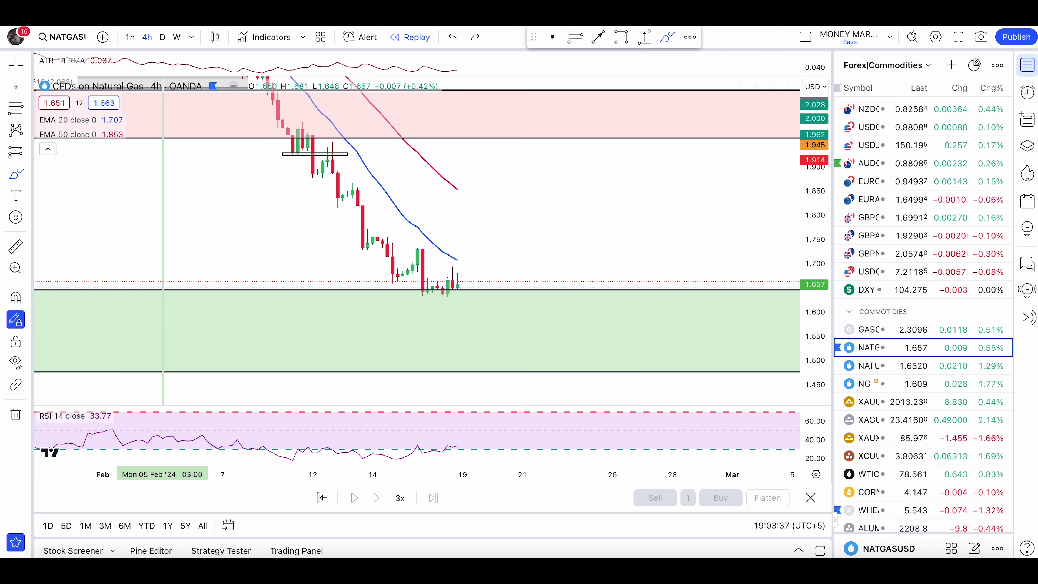
# Step: Switch to the daily timeframe and brush the price swings between the green and red zones from late February to April 2020
pyautogui.click(162, 37)
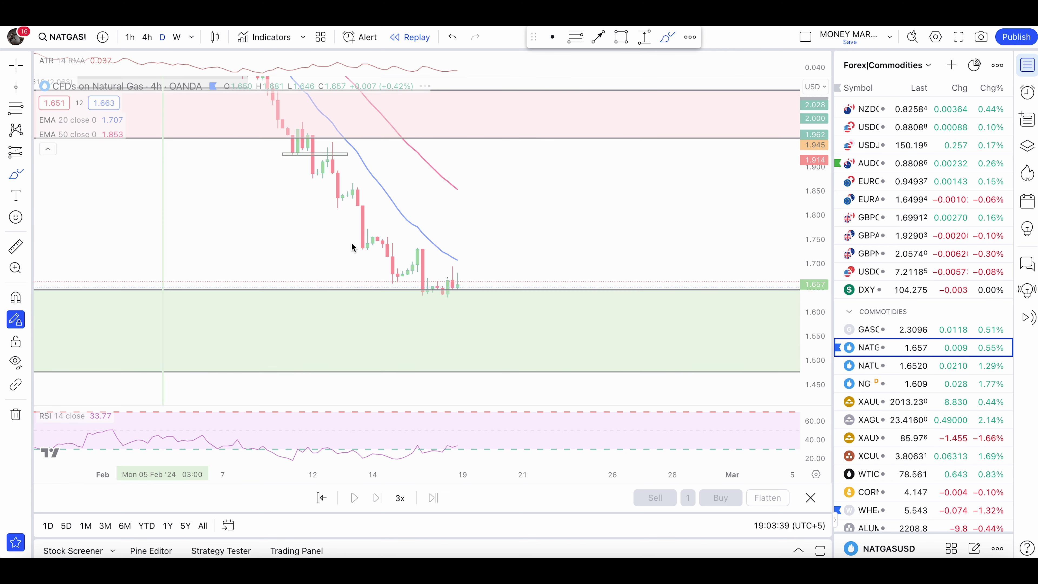
pyautogui.press('Escape')
pyautogui.moveTo(309, 246); pyautogui.dragTo(923, 207)
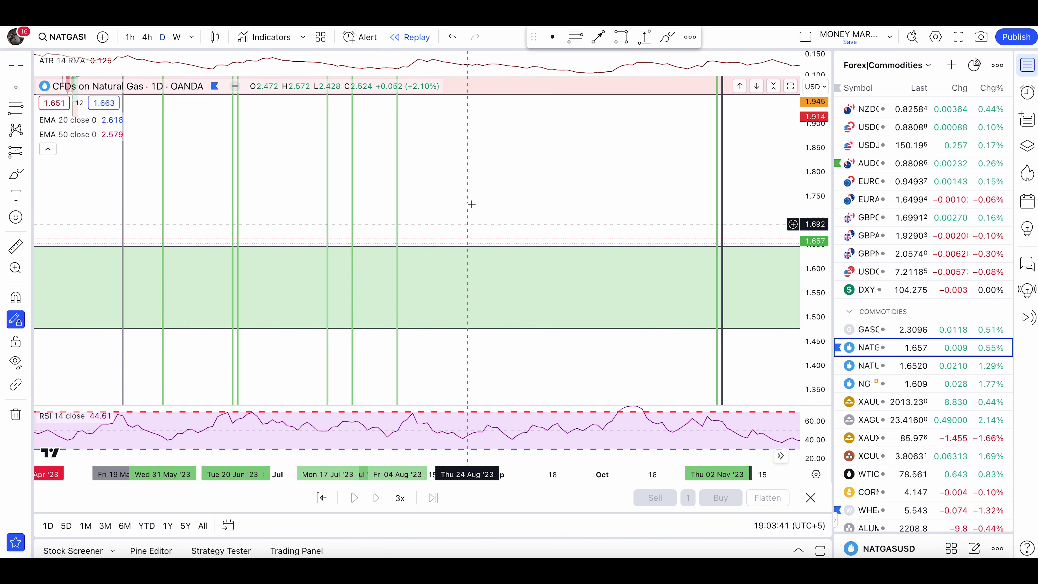
pyautogui.moveTo(368, 305); pyautogui.dragTo(423, 337)
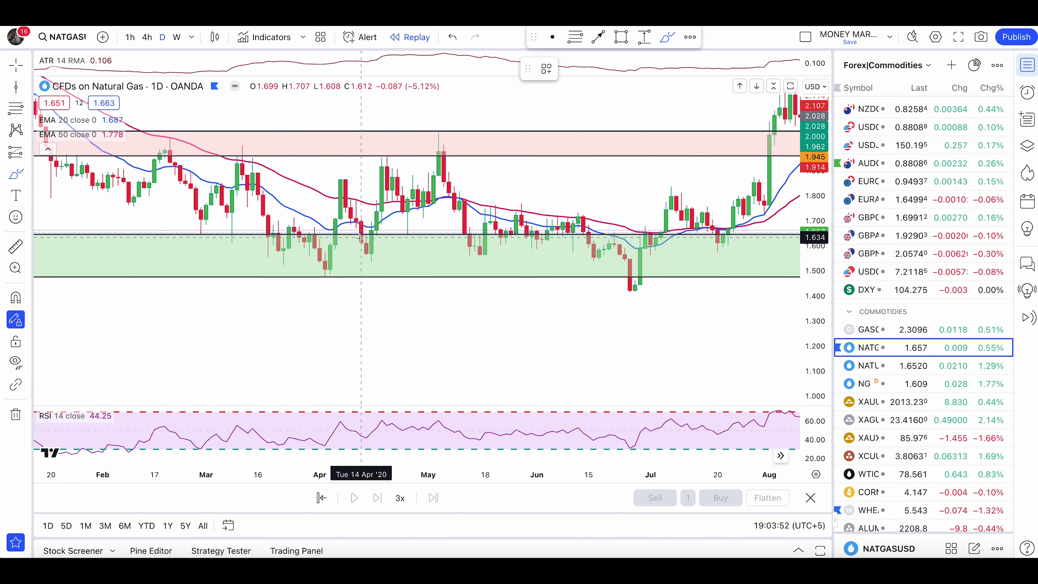
pyautogui.moveTo(203, 204)
pyautogui.mouseDown()
pyautogui.moveTo(202, 222)
pyautogui.moveTo(248, 163)
pyautogui.moveTo(293, 242)
pyautogui.moveTo(322, 243)
pyautogui.moveTo(343, 275)
pyautogui.moveTo(320, 260)
pyautogui.moveTo(335, 174)
pyautogui.moveTo(361, 182)
pyautogui.mouseUp()
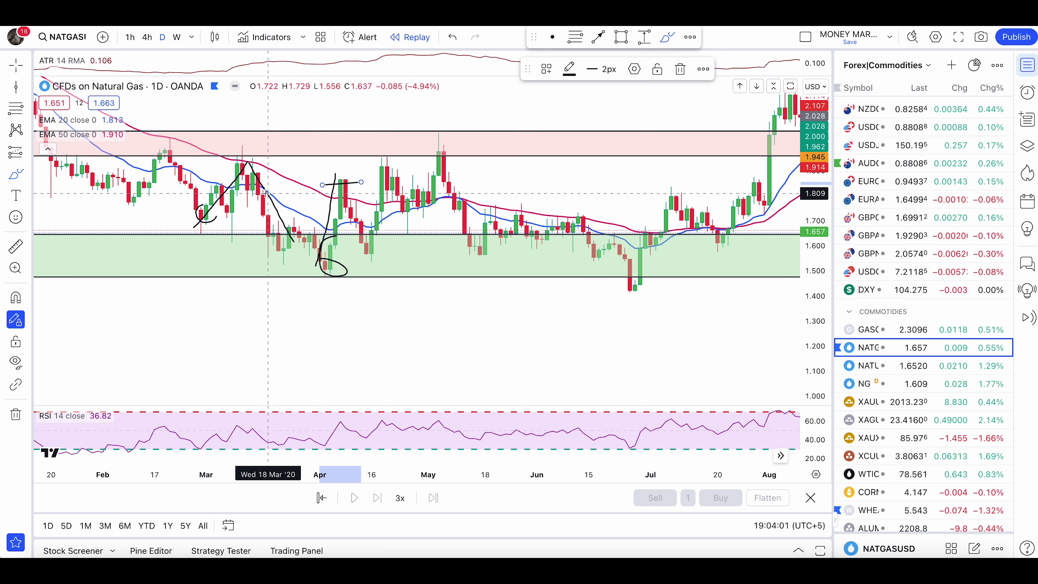
pyautogui.moveTo(177, 179); pyautogui.dragTo(268, 178)
pyautogui.hotkey('ctrl', 'z')
# Step: Brush the swings from May 2020 through the green zone and the rally above the red zone to September, and undo all 2020 marks
pyautogui.moveTo(340, 253)
pyautogui.mouseDown()
pyautogui.moveTo(393, 219)
pyautogui.moveTo(454, 215)
pyautogui.mouseUp()
pyautogui.moveTo(475, 211)
pyautogui.mouseDown()
pyautogui.moveTo(663, 258)
pyautogui.moveTo(738, 181)
pyautogui.moveTo(514, 199)
pyautogui.moveTo(577, 193)
pyautogui.moveTo(746, 87)
pyautogui.mouseUp()
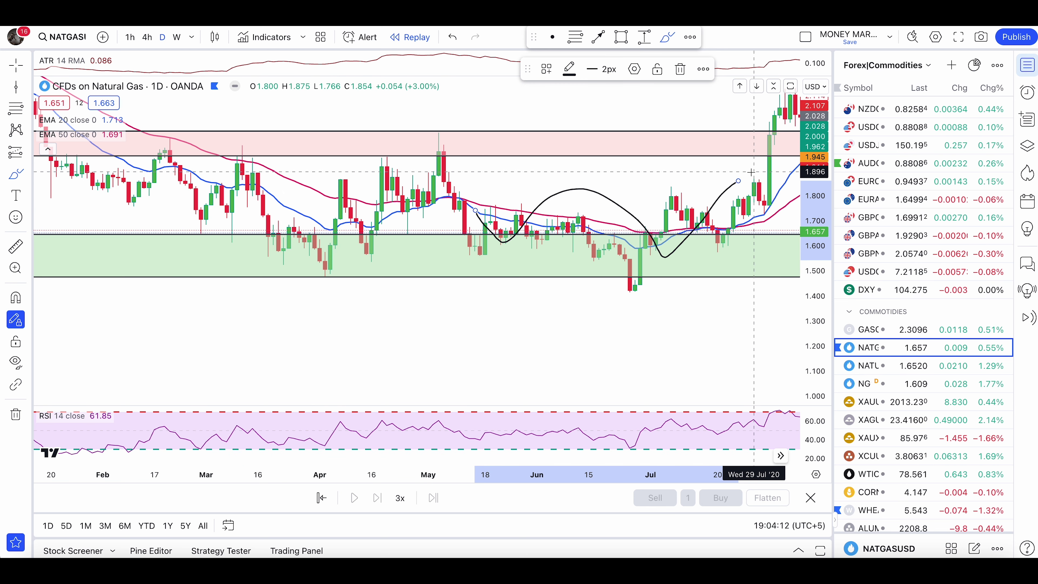
pyautogui.click(11, 174)
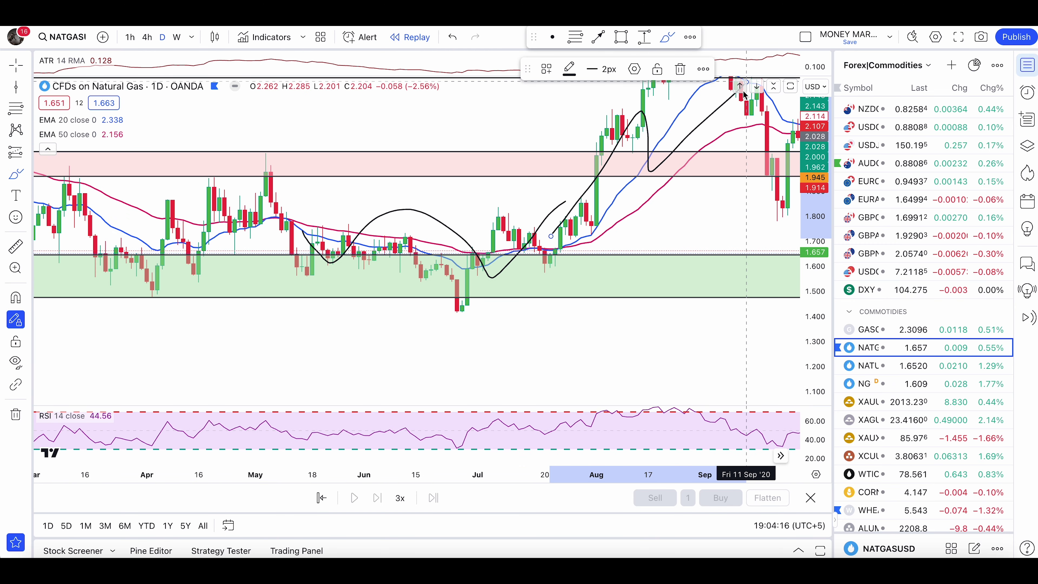
pyautogui.hotkey('ctrl', 'z')
pyautogui.hotkey('ctrl', 'z')
pyautogui.hotkey('ctrl', 'z')
pyautogui.moveTo(514, 131); pyautogui.dragTo(503, 107)
pyautogui.hotkey('ctrl', 'z')
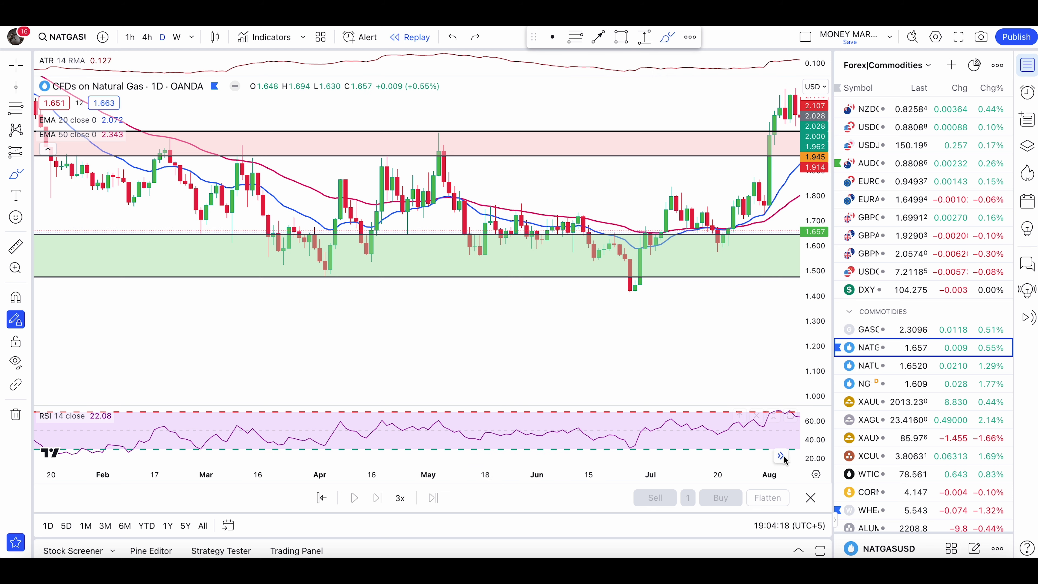
# Step: Return to the latest bars and switch back to the 4-hour timeframe, framing the candles at the green zone
pyautogui.click(781, 455)
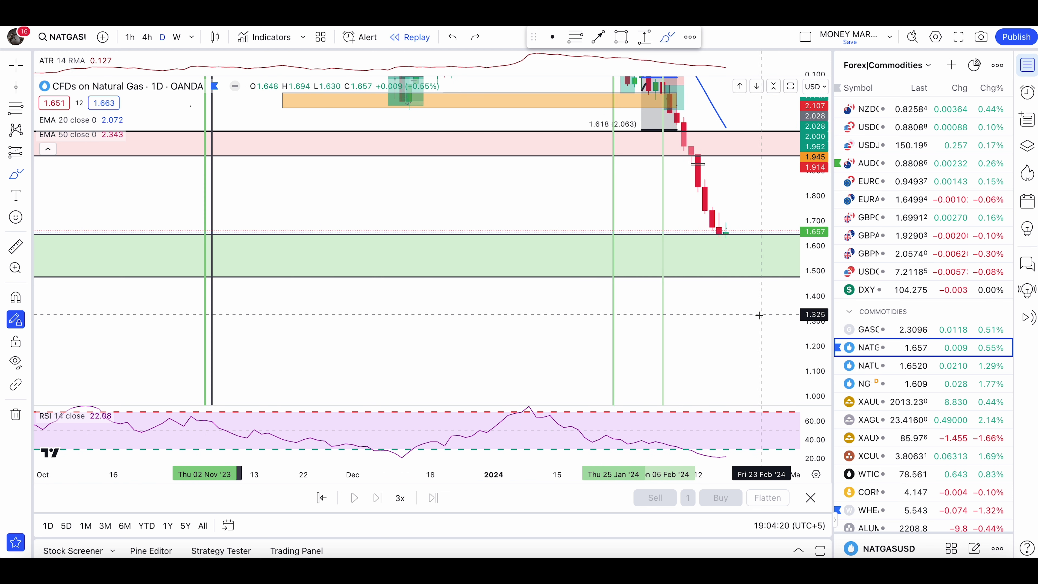
pyautogui.moveTo(706, 312); pyautogui.dragTo(609, 333)
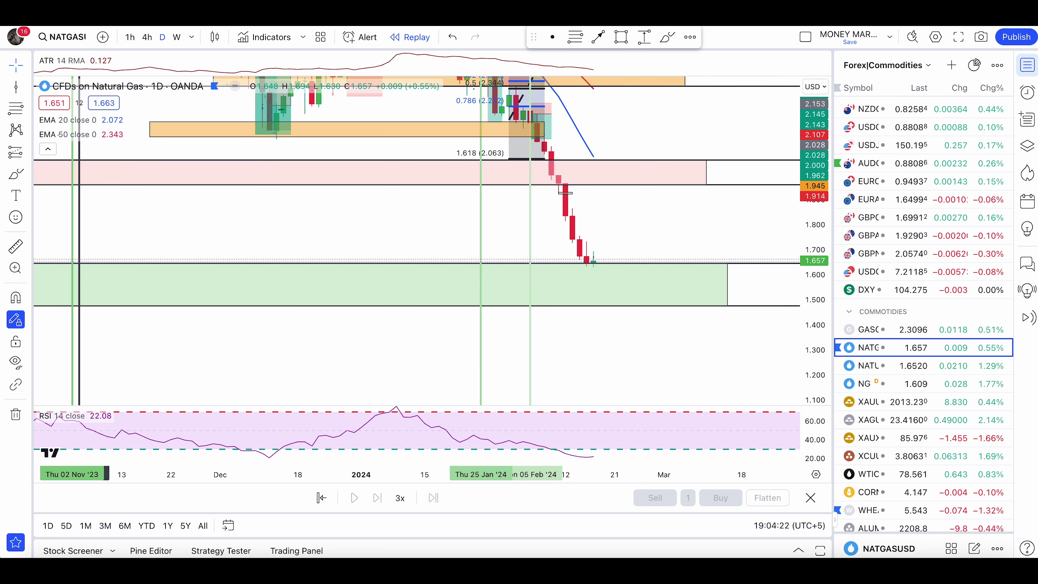
pyautogui.click(146, 38)
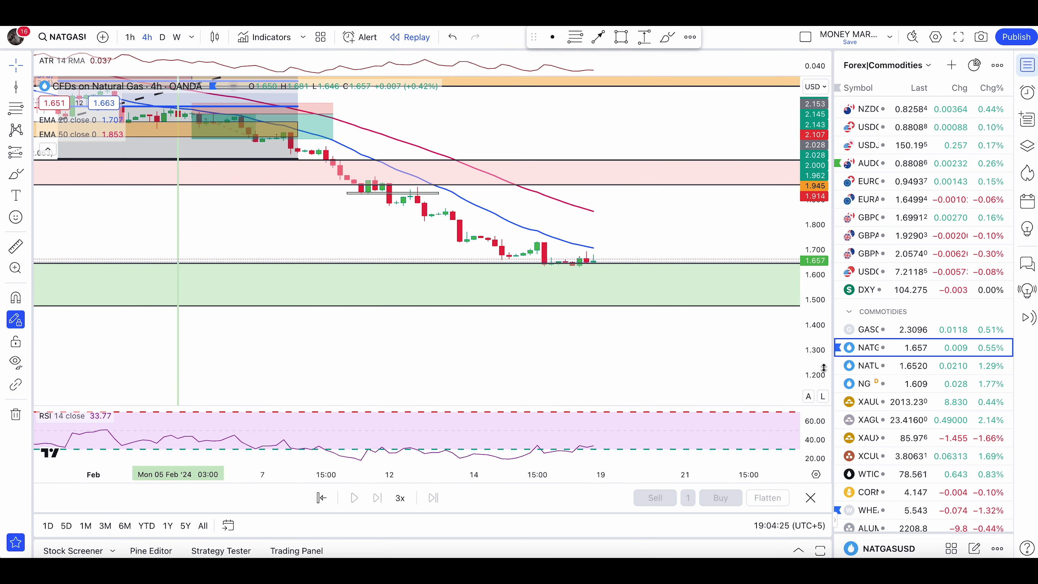
pyautogui.moveTo(824, 368); pyautogui.dragTo(821, 172)
pyautogui.moveTo(689, 222); pyautogui.dragTo(647, 176)
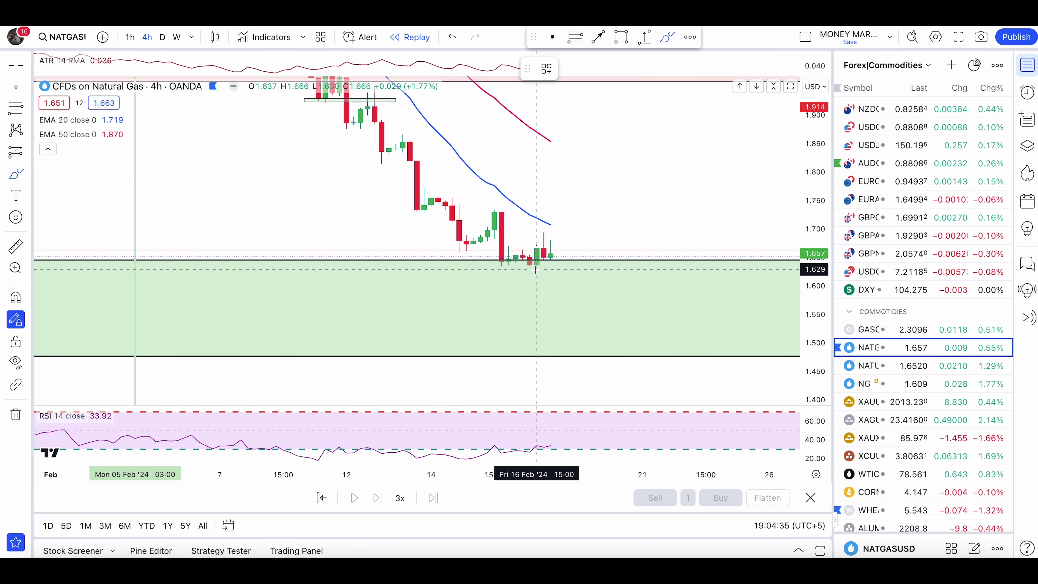
# Step: Brush a rise from the lows to about 1.86, circle its peak, add an arrow falling to about 1.67, and undo the marks
pyautogui.moveTo(537, 268); pyautogui.dragTo(542, 208)
pyautogui.moveTo(545, 164)
pyautogui.mouseDown()
pyautogui.moveTo(550, 147)
pyautogui.moveTo(571, 204)
pyautogui.mouseUp()
pyautogui.moveTo(563, 135)
pyautogui.mouseDown()
pyautogui.moveTo(551, 169)
pyautogui.moveTo(571, 129)
pyautogui.moveTo(628, 219)
pyautogui.mouseUp()
pyautogui.moveTo(629, 171); pyautogui.dragTo(629, 237)
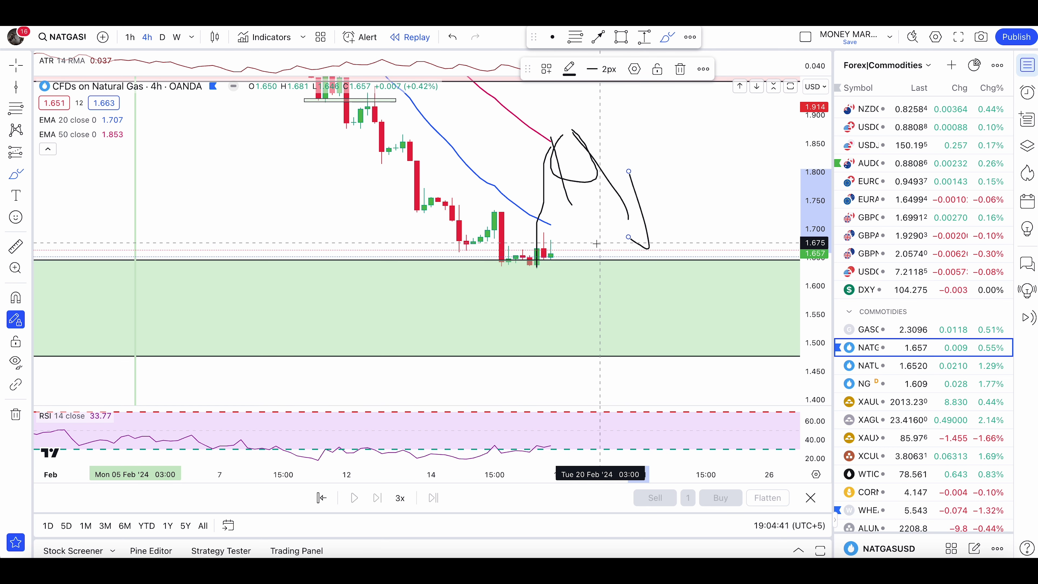
pyautogui.moveTo(532, 179)
pyautogui.mouseDown()
pyautogui.moveTo(571, 93)
pyautogui.moveTo(574, 116)
pyautogui.mouseUp()
pyautogui.press('super+z')
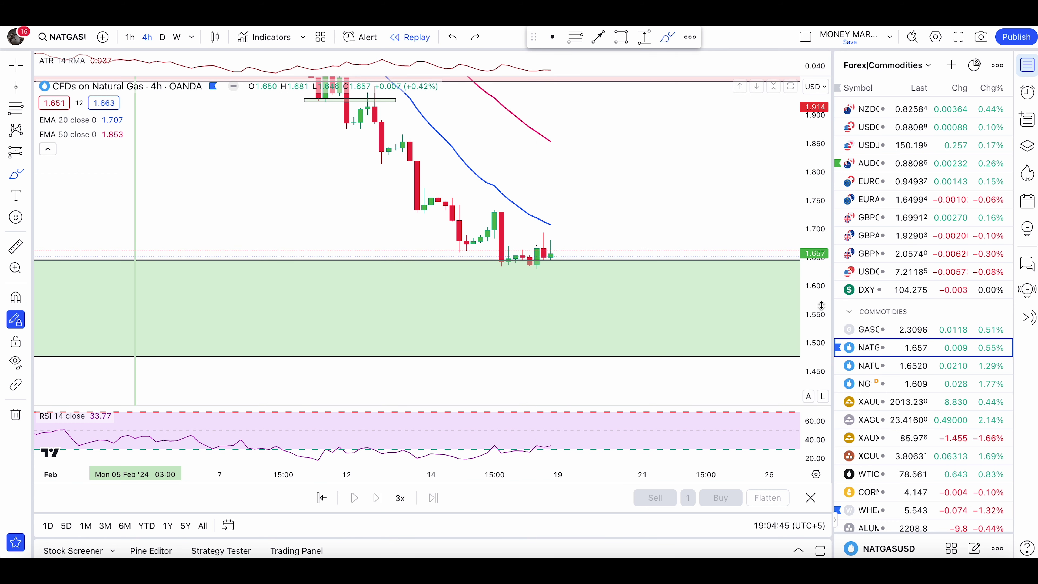
# Step: Open the Capital.com Natural Gas chart and frame the orange box and projected arrow in the green zone
pyautogui.click(899, 365)
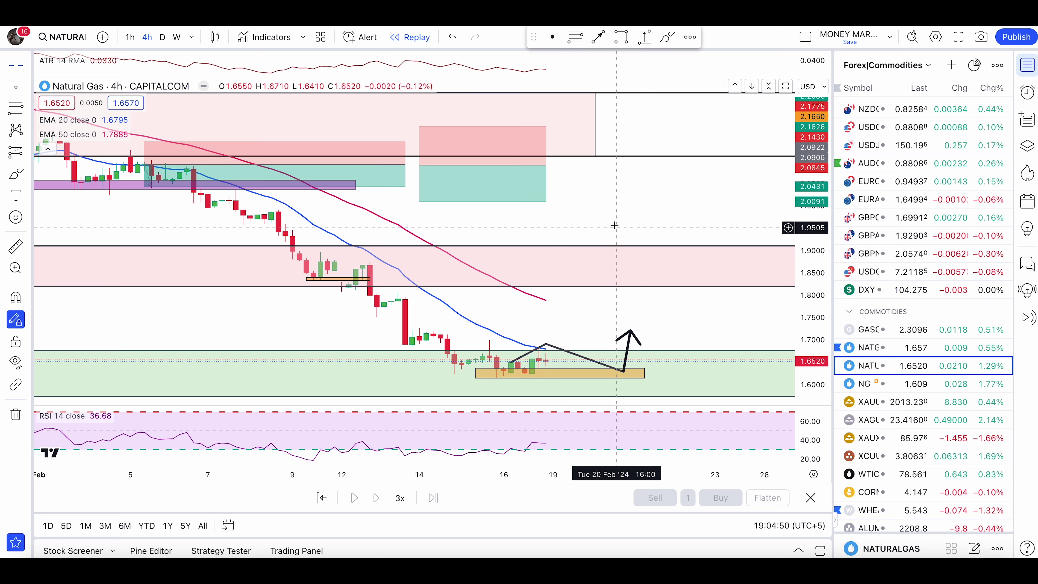
pyautogui.moveTo(617, 227); pyautogui.dragTo(609, 181)
pyautogui.moveTo(818, 340); pyautogui.dragTo(811, 239)
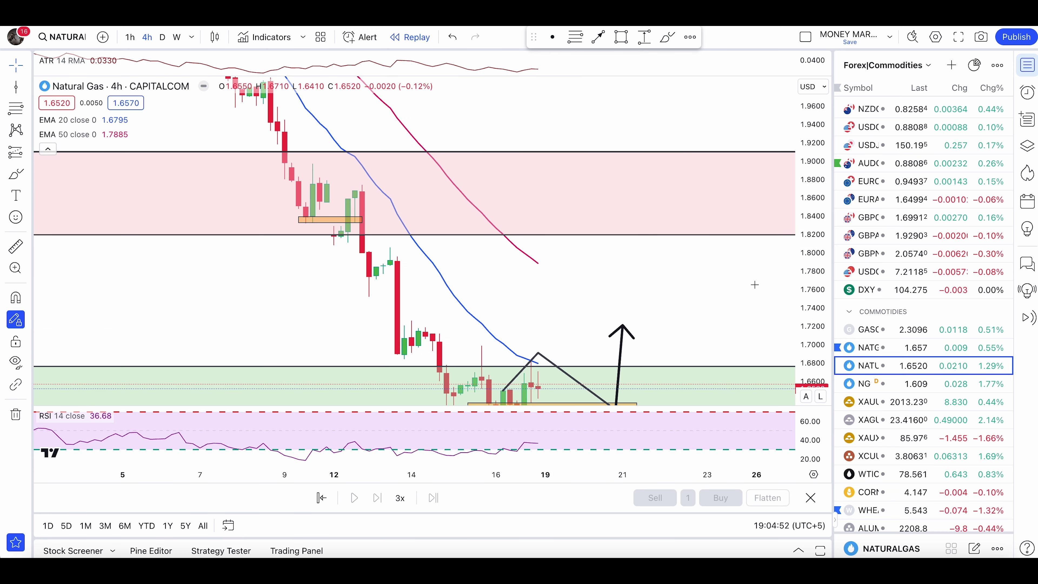
pyautogui.moveTo(725, 276); pyautogui.dragTo(745, 190)
# Step: Brush the drop into the orange box, the rebound and second test, circle the latest candles, and undo the marks
pyautogui.click(667, 37)
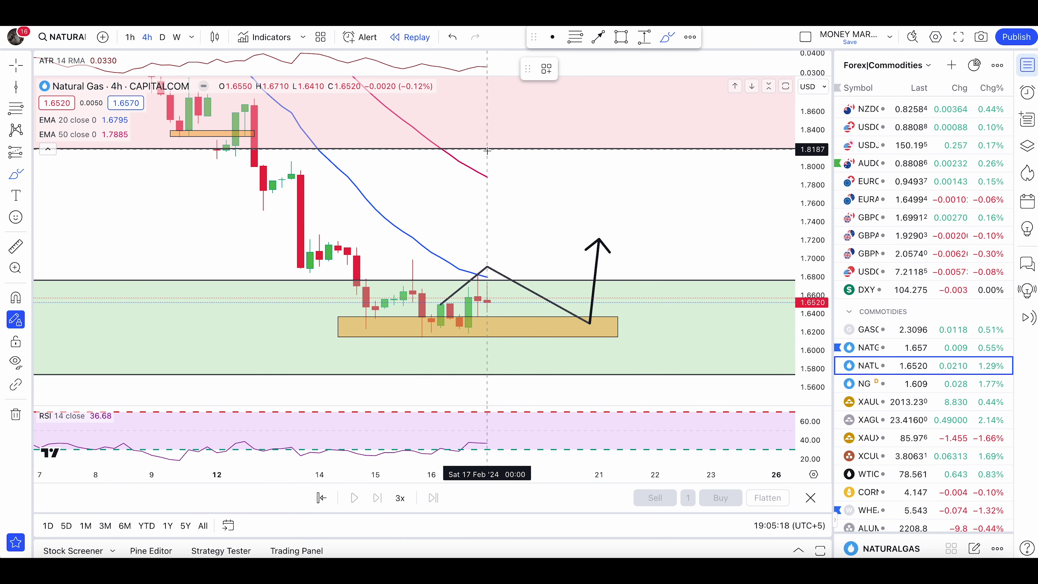
pyautogui.moveTo(310, 201)
pyautogui.mouseDown()
pyautogui.moveTo(343, 305)
pyautogui.moveTo(382, 312)
pyautogui.moveTo(410, 271)
pyautogui.mouseUp()
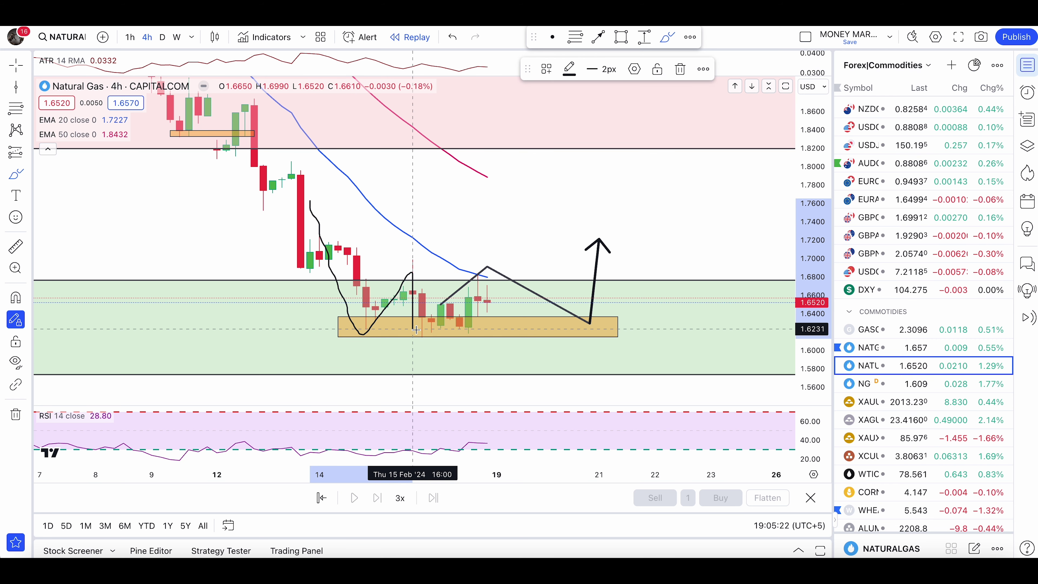
pyautogui.moveTo(416, 329)
pyautogui.mouseDown()
pyautogui.moveTo(455, 303)
pyautogui.moveTo(469, 326)
pyautogui.moveTo(509, 303)
pyautogui.moveTo(459, 283)
pyautogui.moveTo(441, 289)
pyautogui.mouseUp()
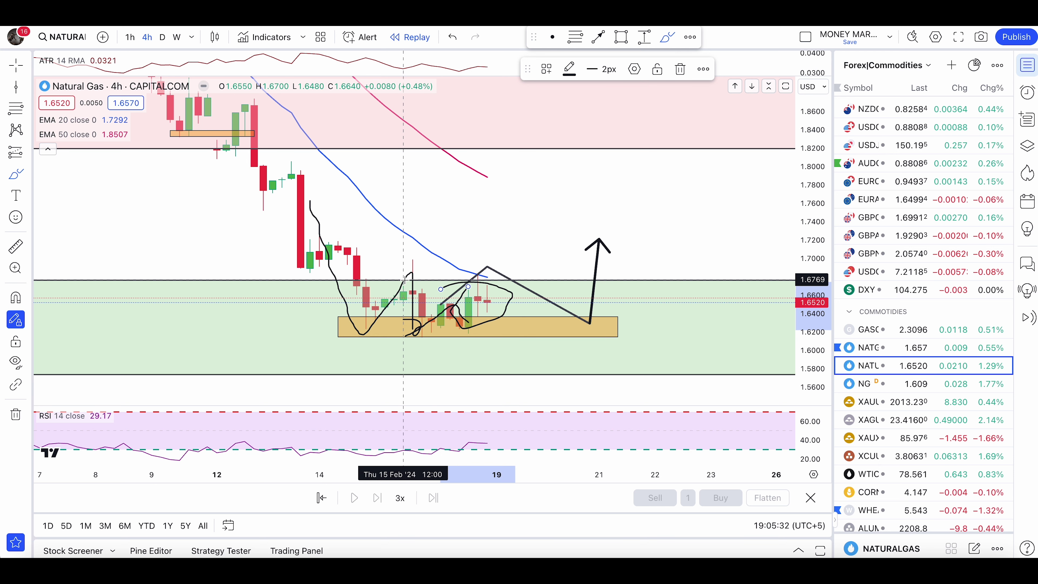
pyautogui.hotkey('ctrl', 'z')
pyautogui.hotkey('ctrl', 'z')
pyautogui.hotkey('ctrl', 'z')
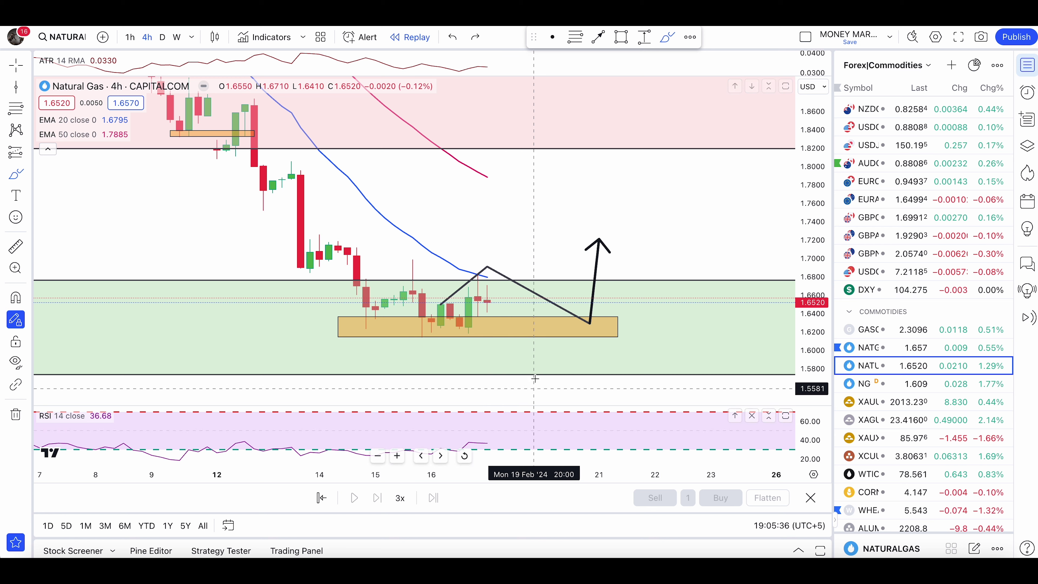
# Step: Circle the lows at the orange box and undo it, brush short level marks at about 1.60, 1.74 and 1.80, and undo them
pyautogui.moveTo(485, 291); pyautogui.dragTo(424, 324)
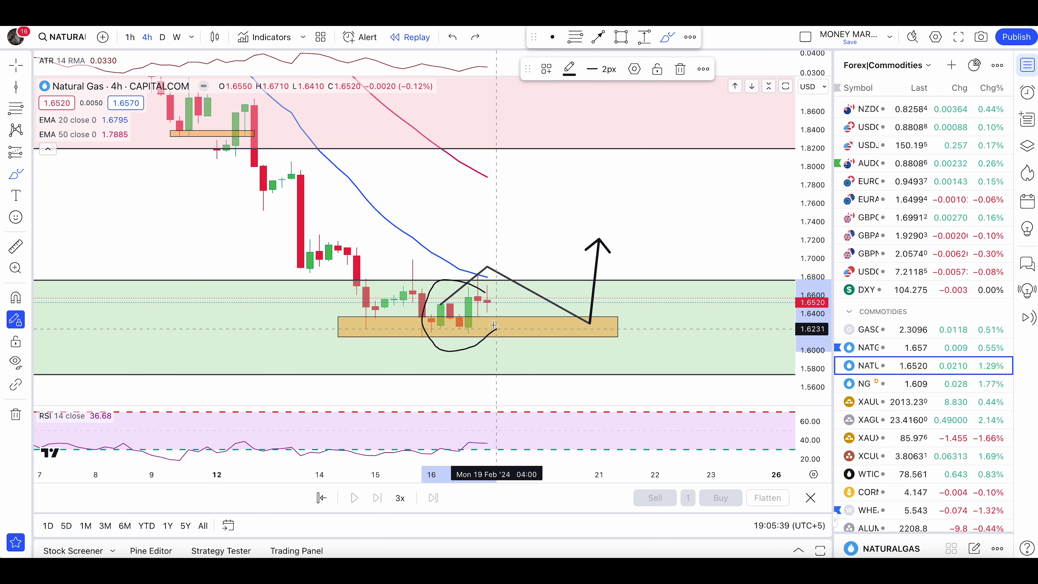
pyautogui.hotkey('ctrl', 'z')
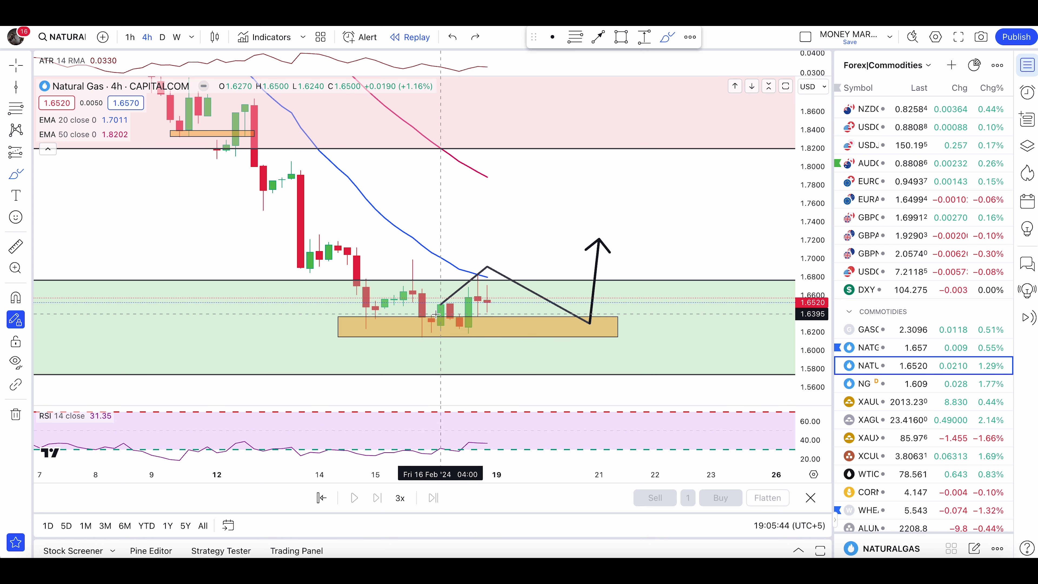
pyautogui.moveTo(451, 357); pyautogui.dragTo(497, 353)
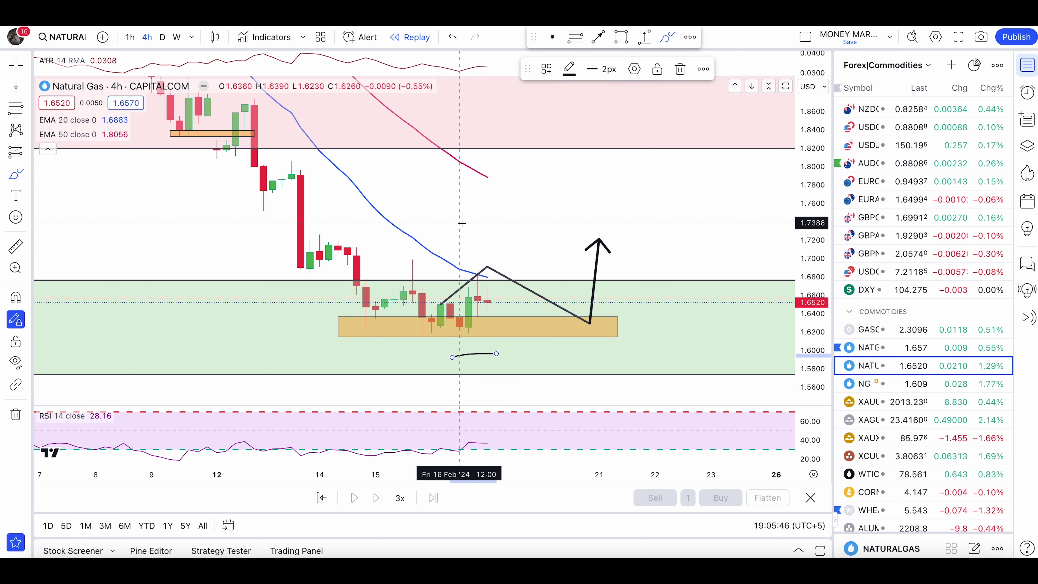
pyautogui.moveTo(459, 230); pyautogui.dragTo(492, 224)
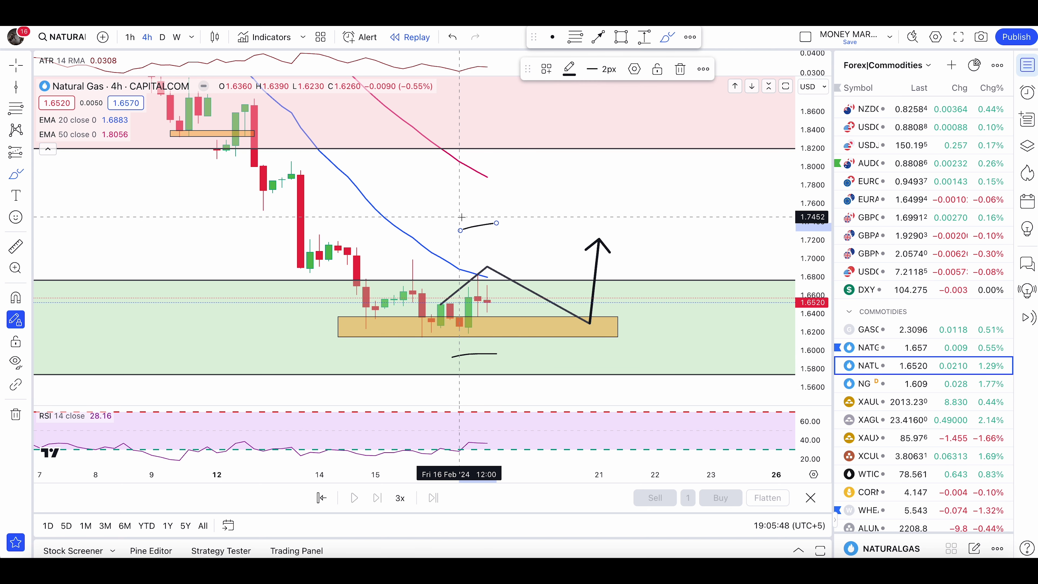
pyautogui.moveTo(452, 186); pyautogui.dragTo(516, 163)
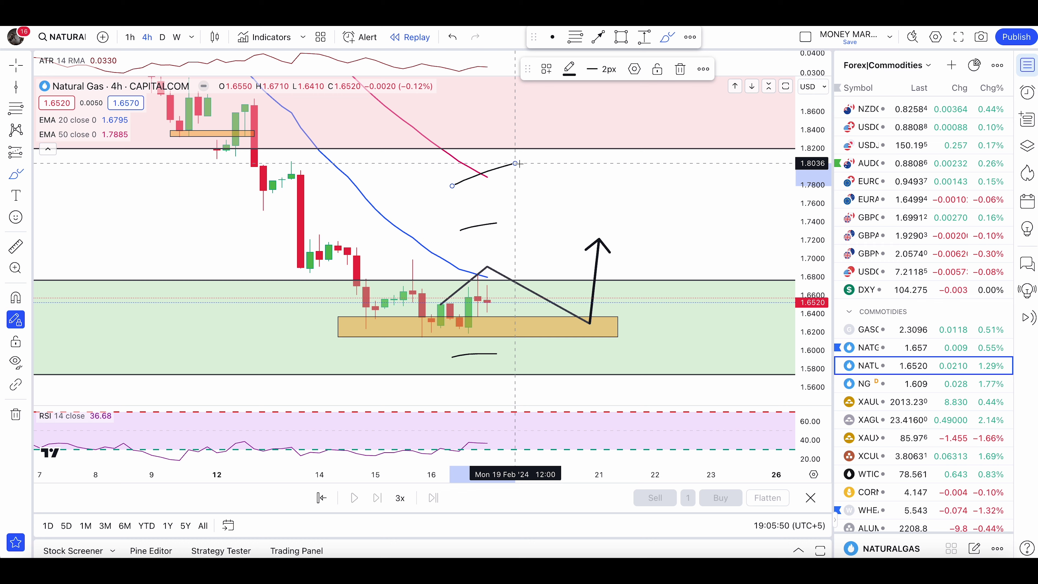
pyautogui.hotkey('ctrl', 'z')
pyautogui.hotkey('ctrl', 'z')
pyautogui.hotkey('ctrl', 'z')
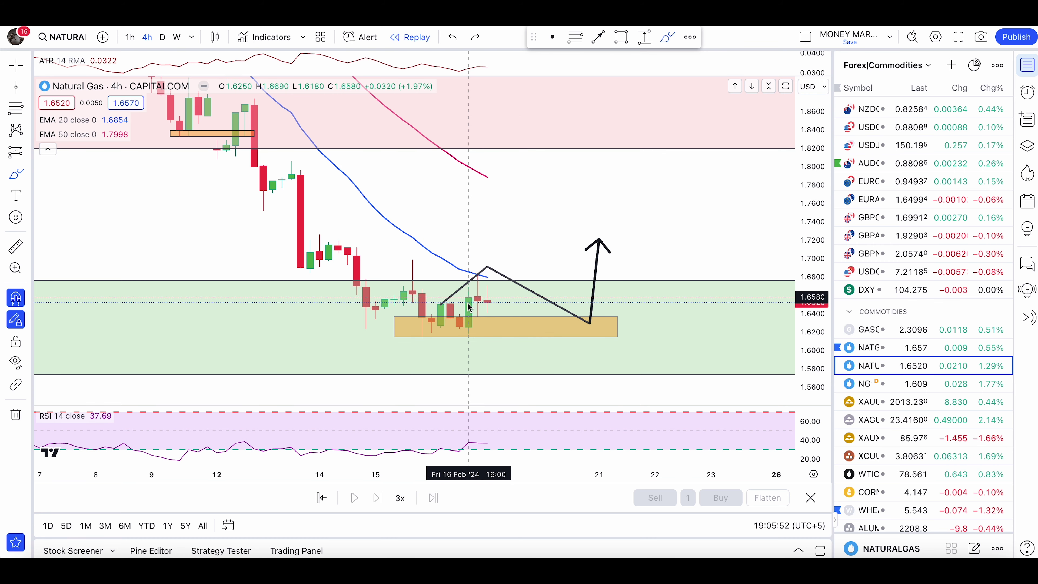
# Step: Brush a rise to about 1.72, a drop into the orange box and rebounds up to about 1.78, and remove the marks
pyautogui.moveTo(488, 309)
pyautogui.mouseDown()
pyautogui.moveTo(552, 243)
pyautogui.moveTo(602, 325)
pyautogui.moveTo(674, 196)
pyautogui.mouseUp()
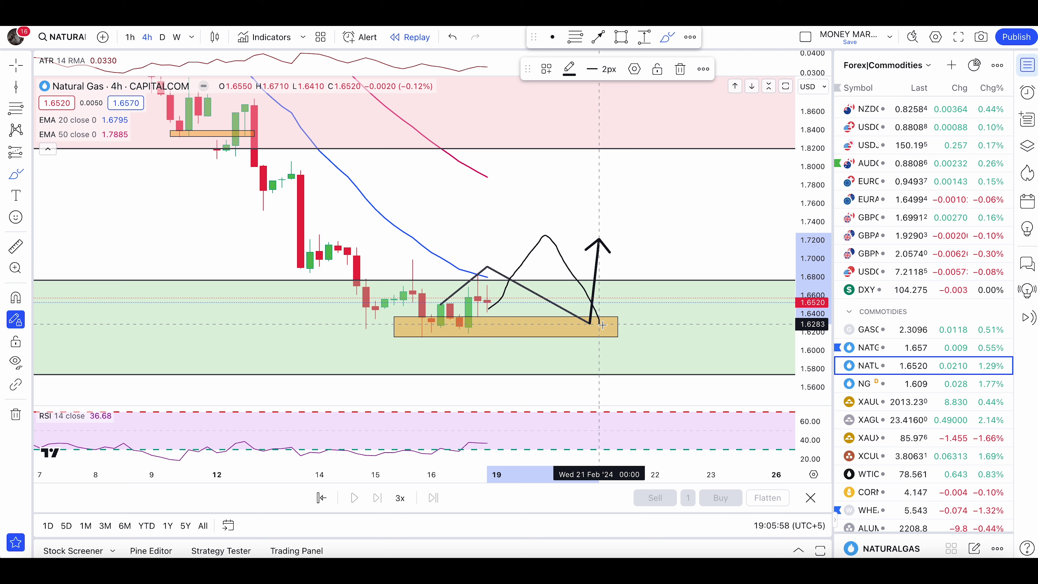
pyautogui.moveTo(608, 288)
pyautogui.mouseDown()
pyautogui.moveTo(598, 331)
pyautogui.moveTo(646, 275)
pyautogui.mouseUp()
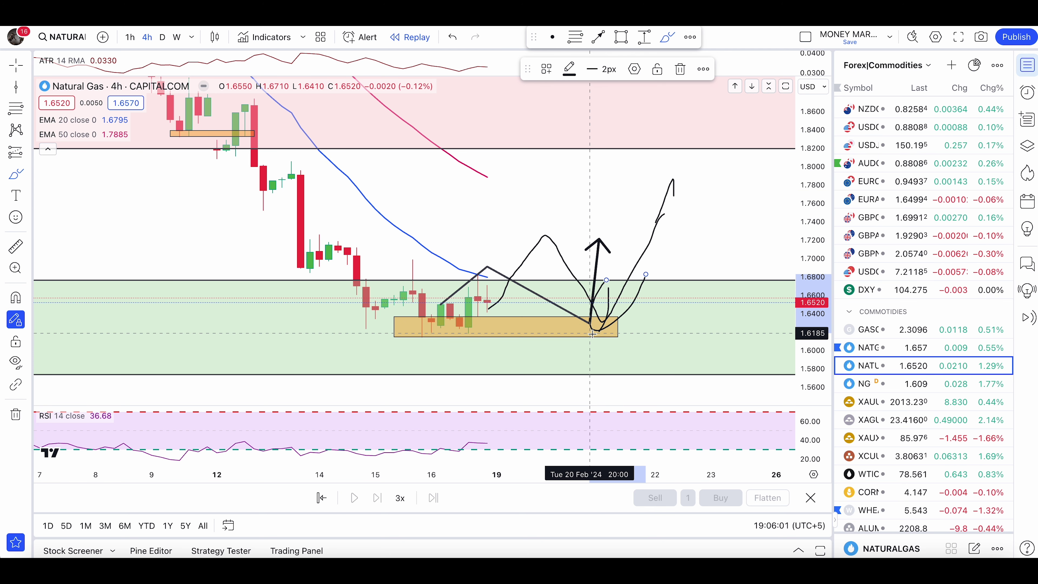
pyautogui.moveTo(589, 332); pyautogui.dragTo(609, 288)
pyautogui.hotkey('ctrl', 'z')
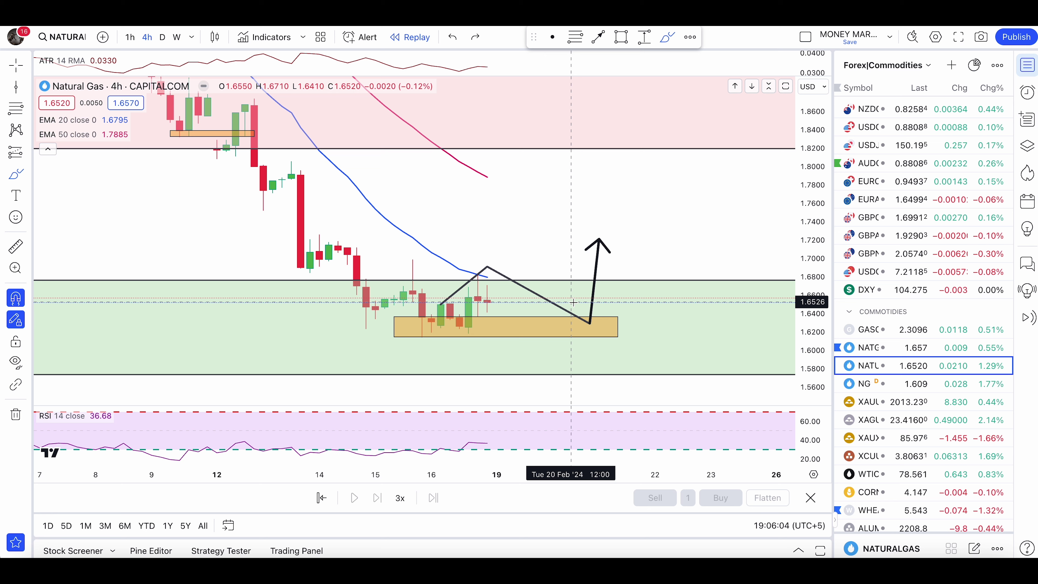
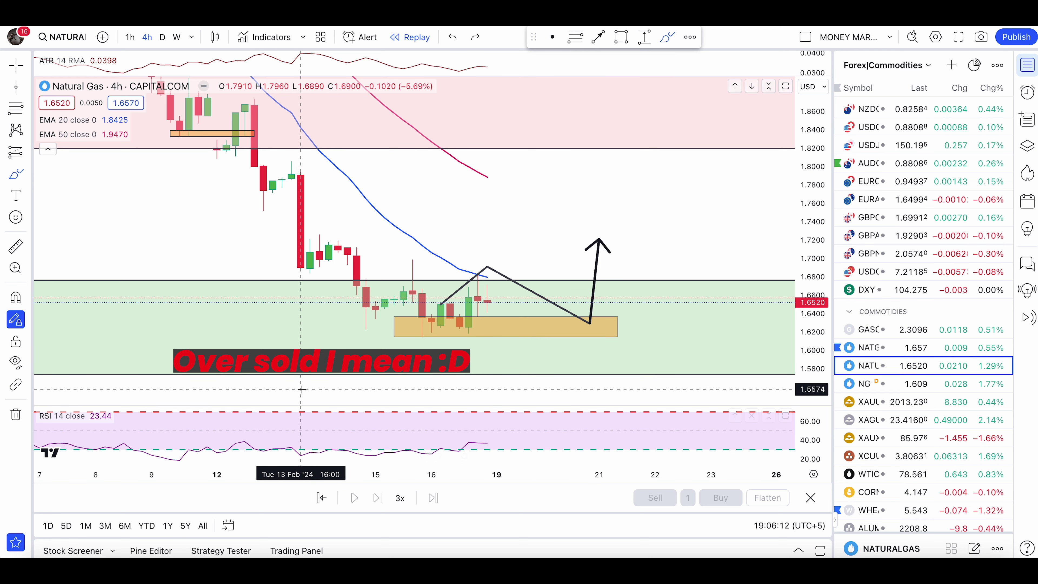
pyautogui.moveTo(310, 354); pyautogui.dragTo(394, 335)
pyautogui.press('Delete')
# Step: Place a Long Position at the latest candles with entry 1.6605, stop 1.5450 and target 1.7996
pyautogui.press('Escape')
pyautogui.moveTo(521, 245); pyautogui.dragTo(496, 210)
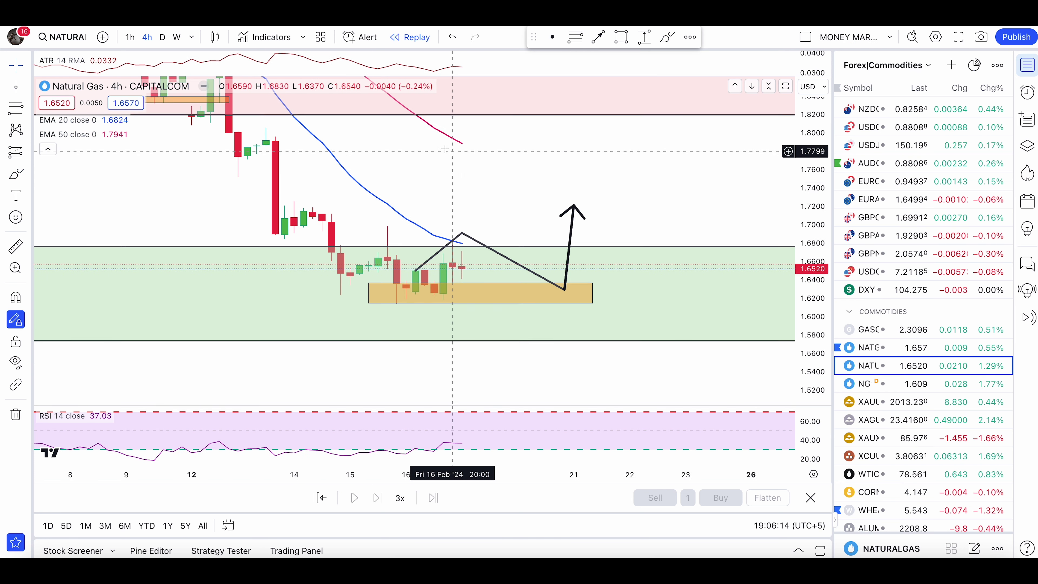
pyautogui.click(28, 155)
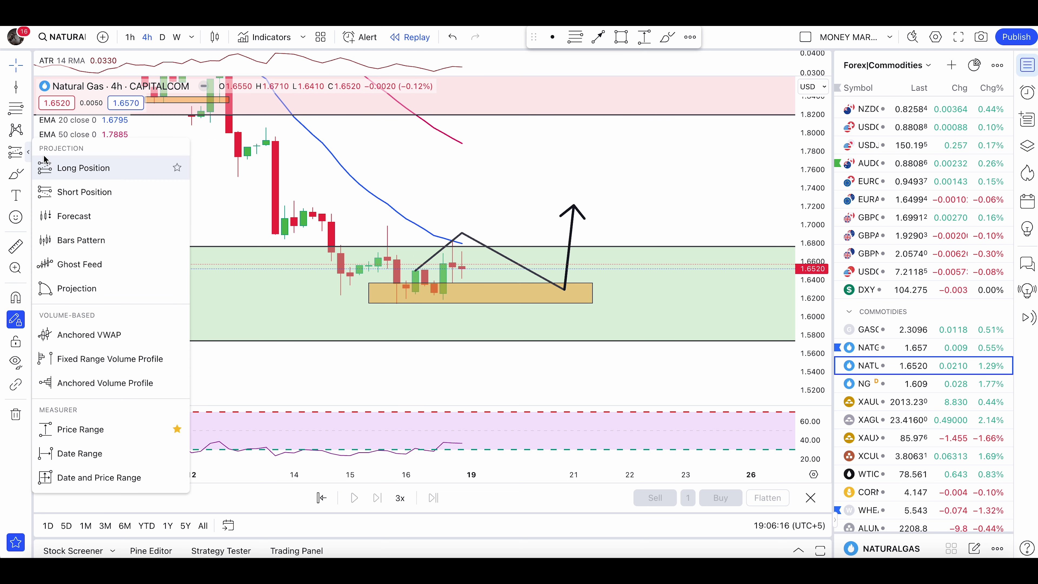
pyautogui.click(61, 168)
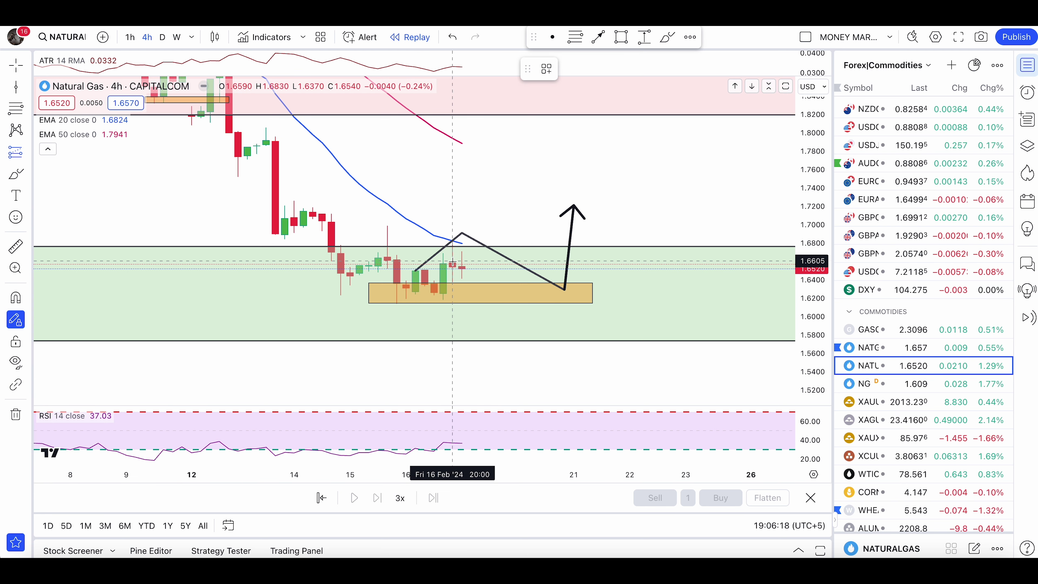
pyautogui.click(452, 259)
pyautogui.moveTo(452, 340); pyautogui.dragTo(451, 367)
pyautogui.moveTo(452, 183); pyautogui.dragTo(463, 133)
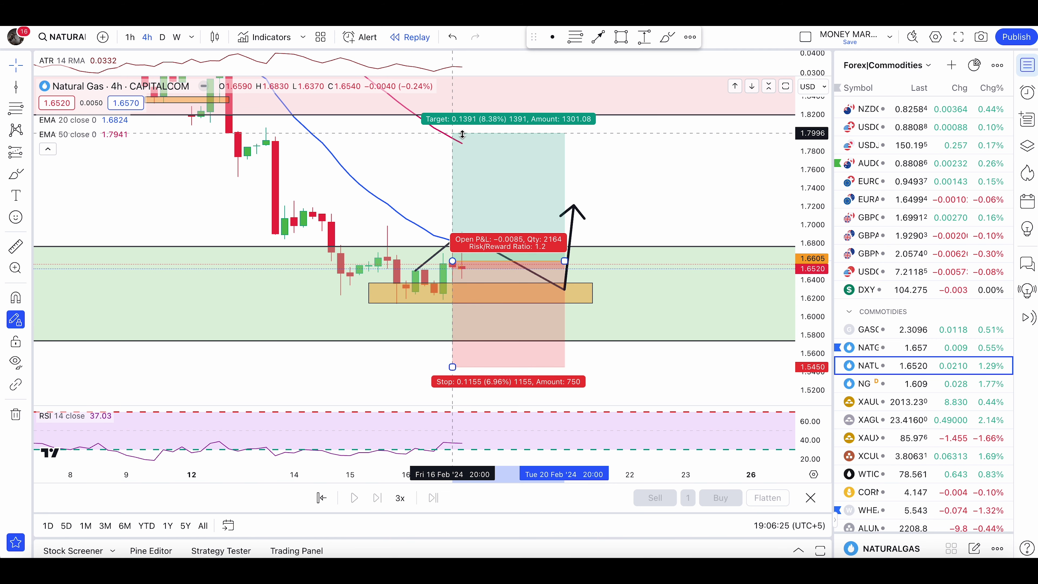
# Step: Brush a dip to about 1.59 below the orange box and strokes around the stop area below it, undoing each mark
pyautogui.click(16, 174)
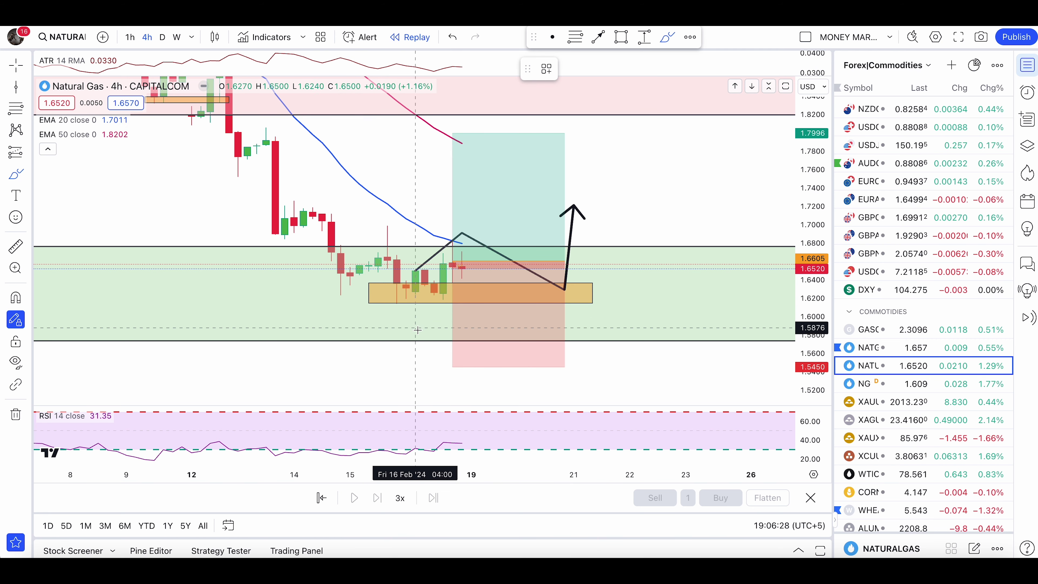
pyautogui.moveTo(424, 306)
pyautogui.mouseDown()
pyautogui.moveTo(453, 299)
pyautogui.moveTo(548, 307)
pyautogui.mouseUp()
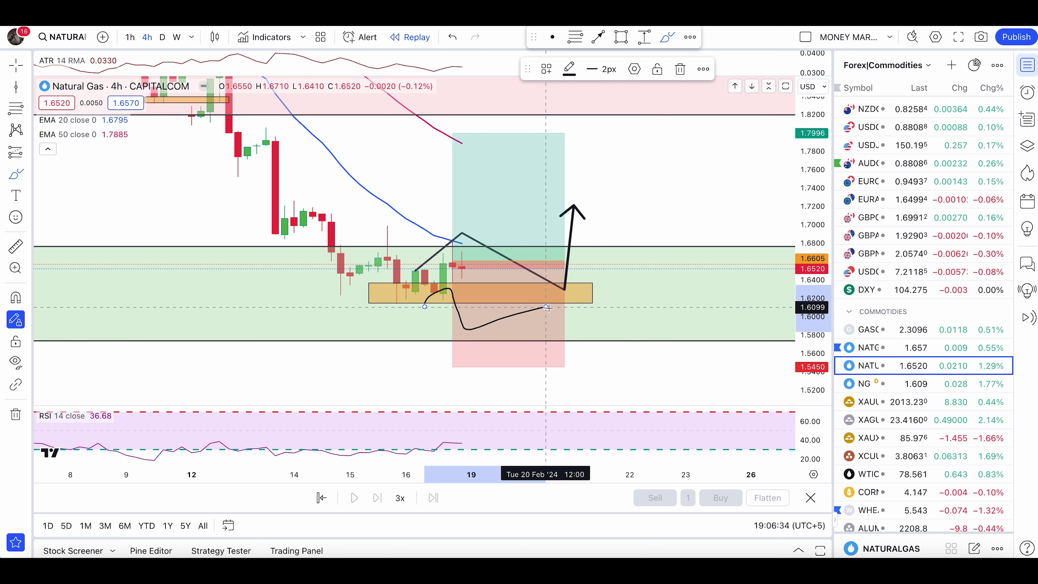
pyautogui.hotkey('ctrl', 'z')
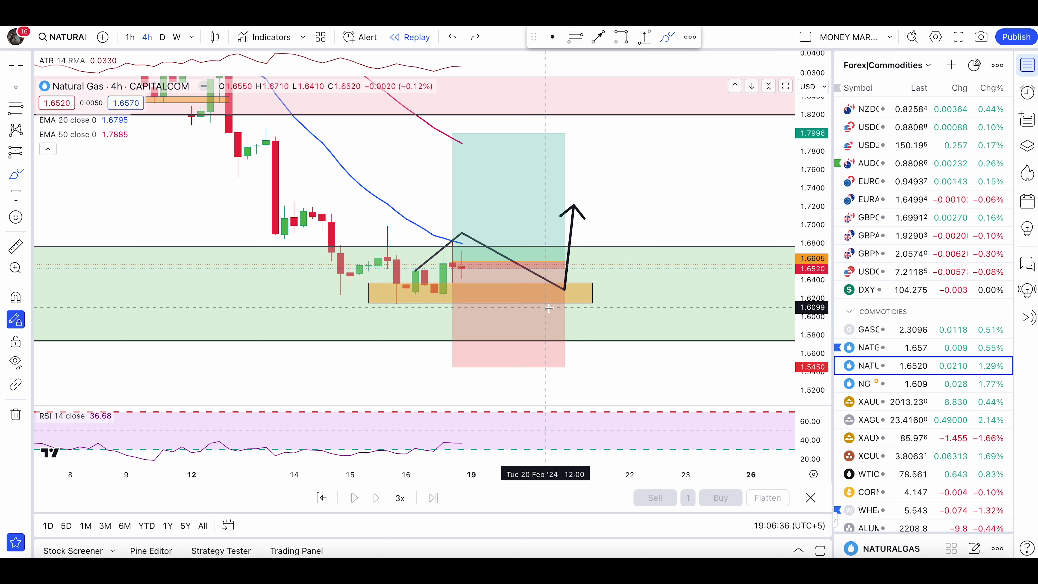
pyautogui.moveTo(525, 283)
pyautogui.mouseDown()
pyautogui.moveTo(447, 321)
pyautogui.moveTo(456, 360)
pyautogui.moveTo(543, 347)
pyautogui.mouseUp()
pyautogui.hotkey('ctrl', 'z')
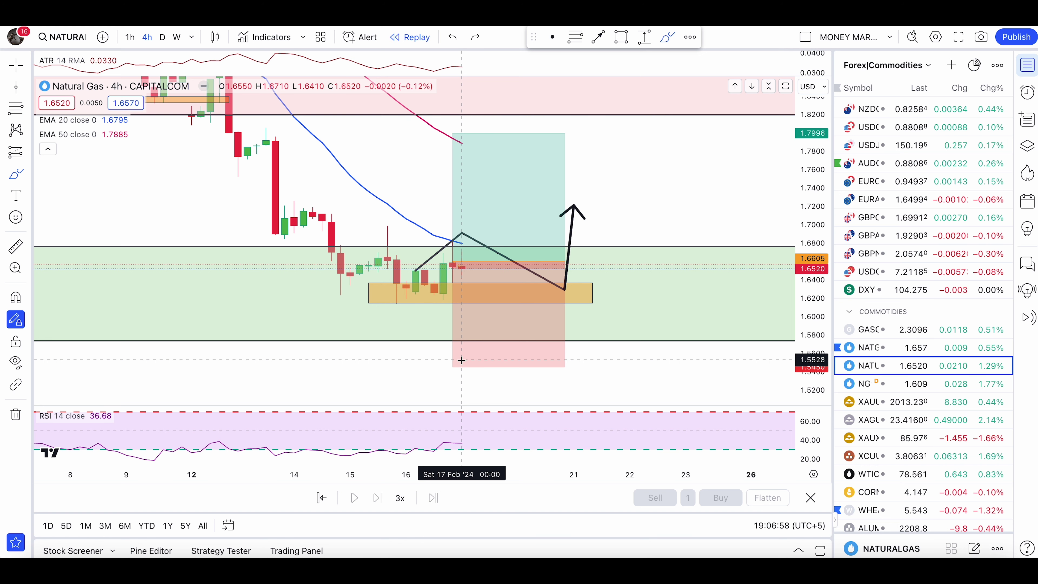
pyautogui.moveTo(371, 358); pyautogui.dragTo(582, 352)
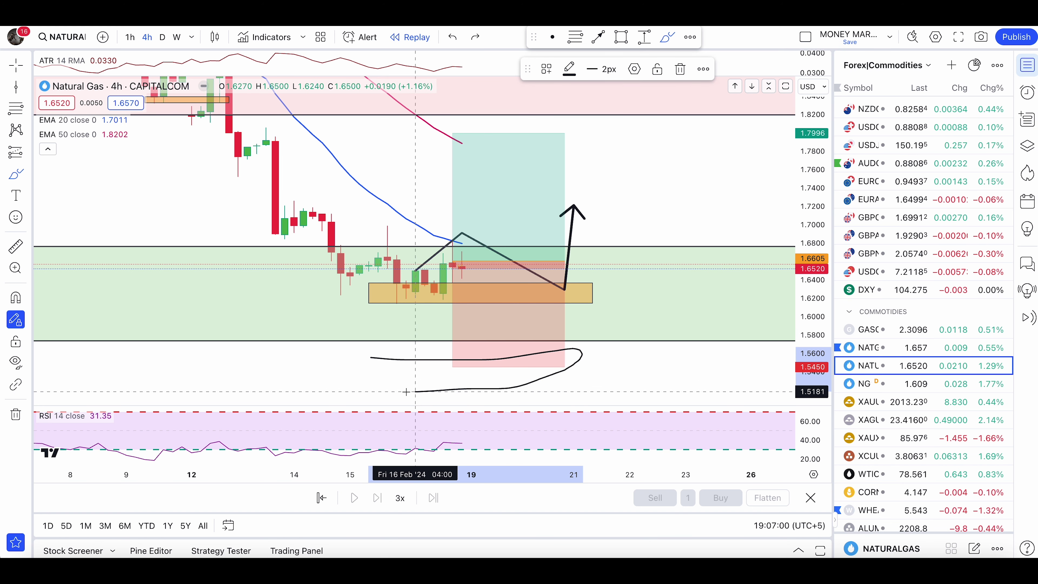
pyautogui.hotkey('ctrl', 'z')
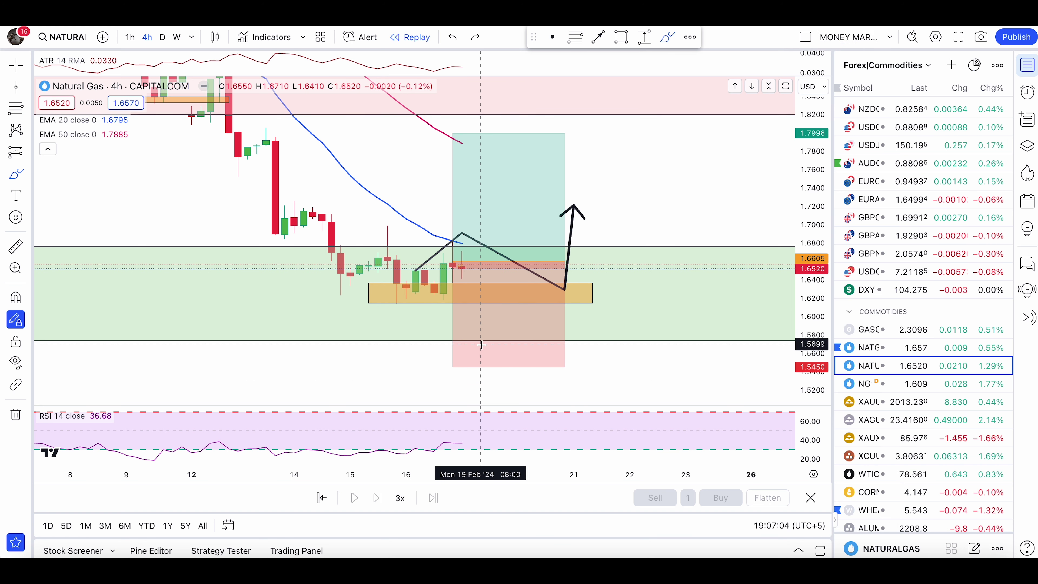
# Step: Compare the lower green zone on the NYMEX futures, Capital.com and OANDA natural gas daily charts
pyautogui.press('Down')
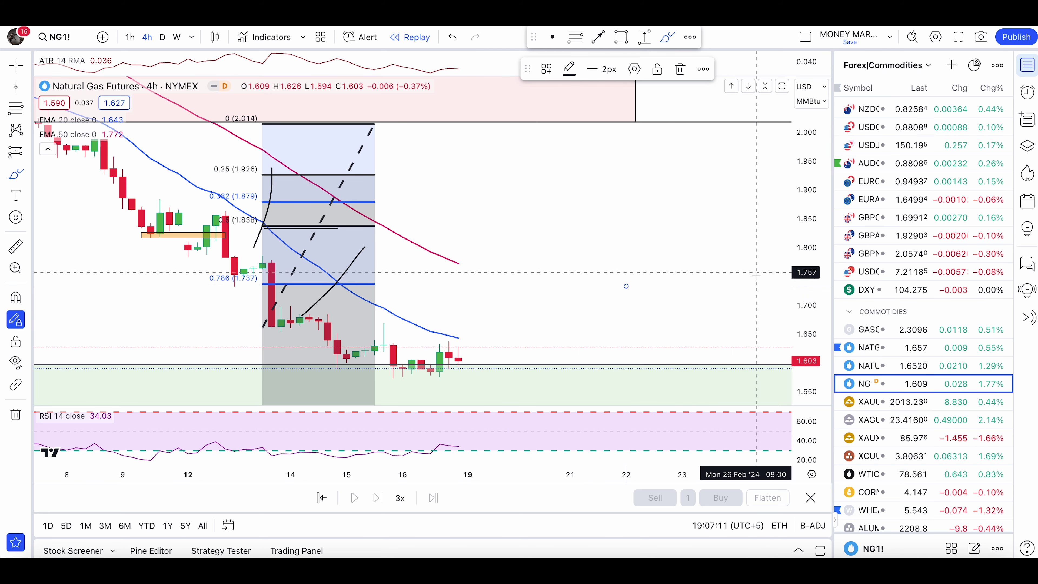
pyautogui.moveTo(812, 308); pyautogui.dragTo(815, 248)
pyautogui.moveTo(719, 260); pyautogui.dragTo(710, 179)
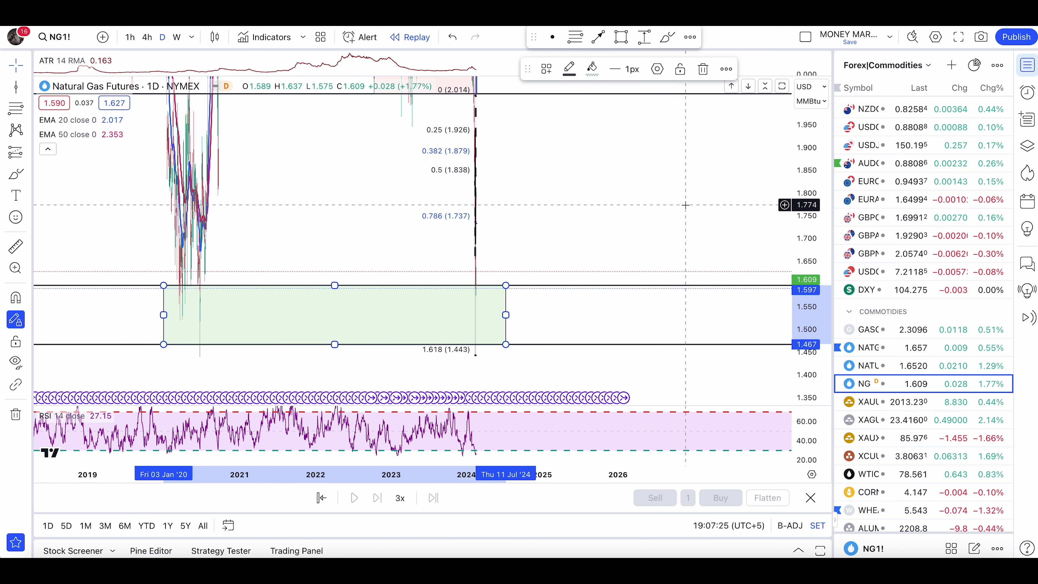
pyautogui.click(907, 365)
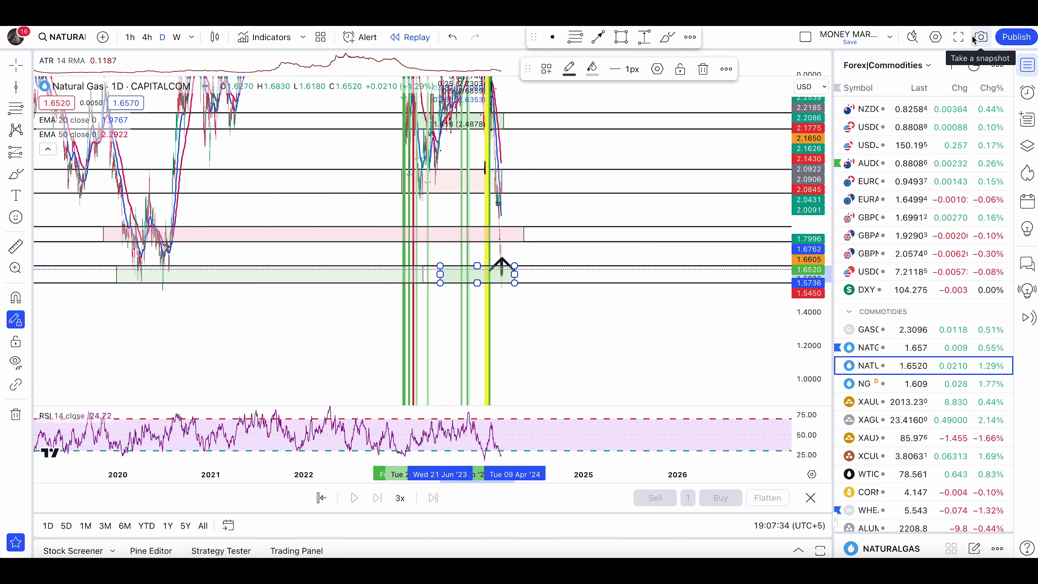
pyautogui.click(899, 347)
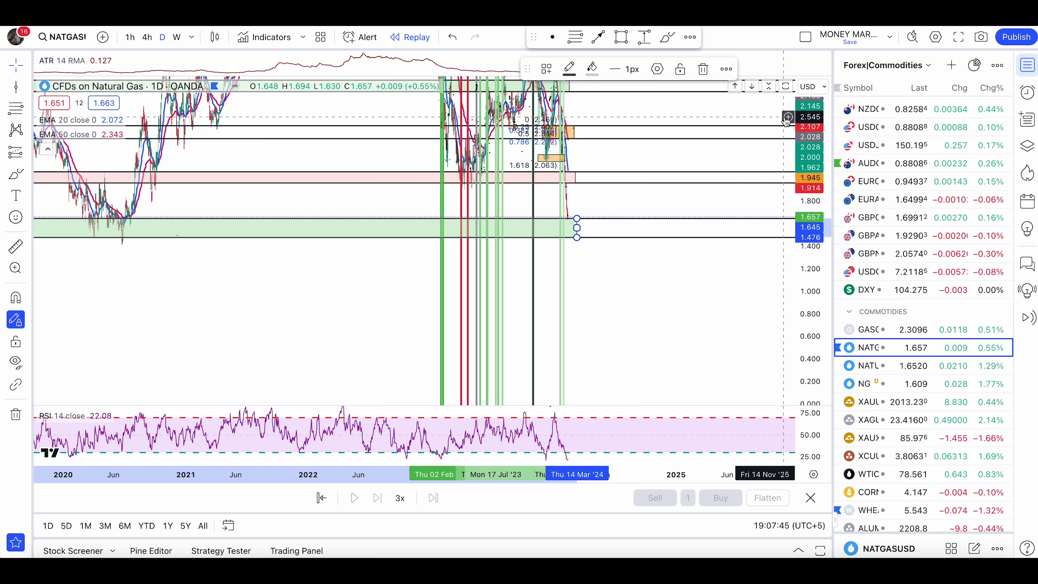
# Step: Brush a level at about 1.37 below the green zone, circle the latest price inside the zone, and undo the marks
pyautogui.click(16, 173)
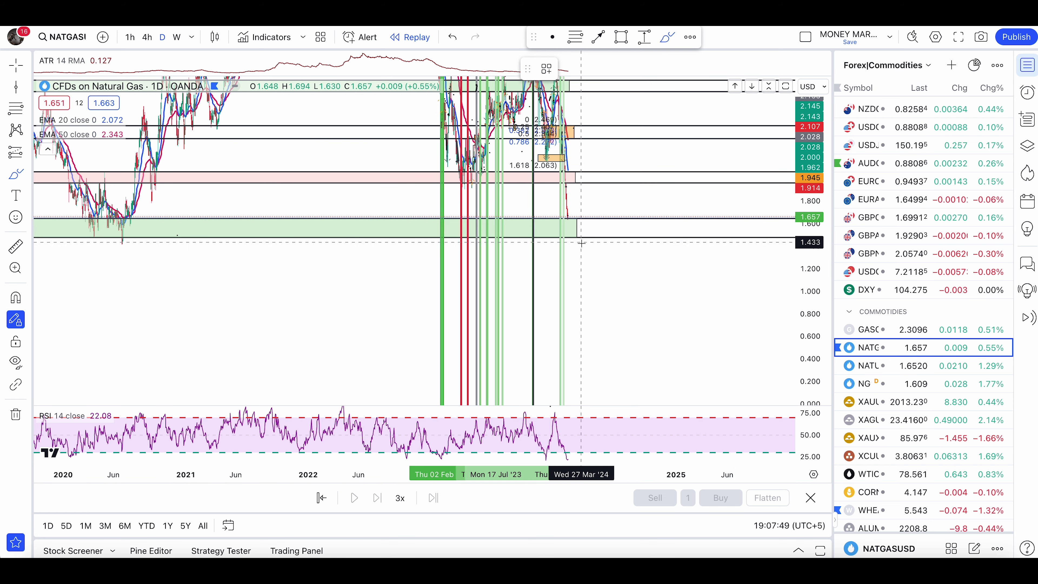
pyautogui.moveTo(532, 250); pyautogui.dragTo(607, 249)
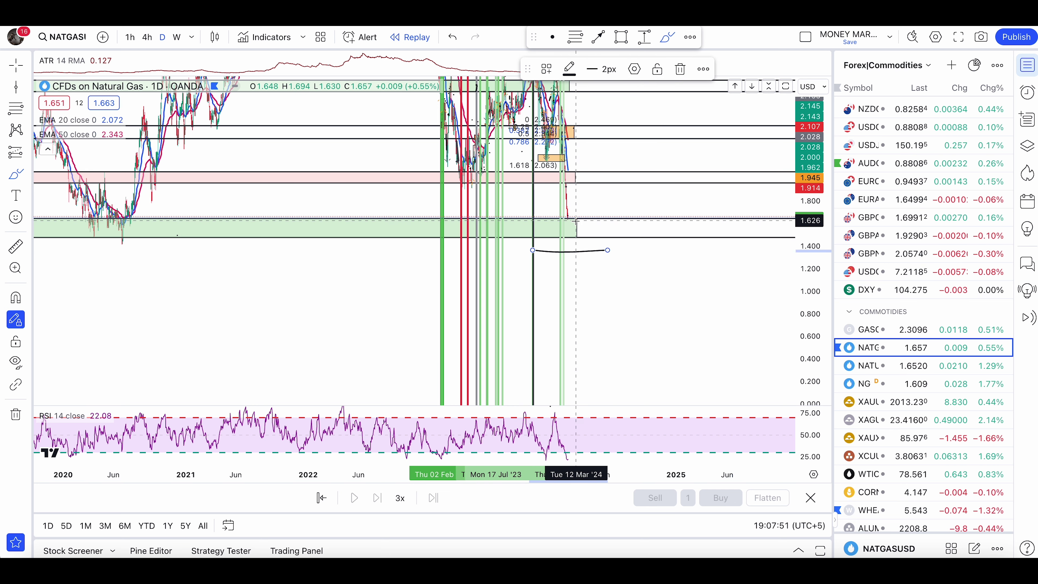
pyautogui.moveTo(567, 217)
pyautogui.mouseDown()
pyautogui.moveTo(540, 244)
pyautogui.moveTo(577, 221)
pyautogui.moveTo(564, 216)
pyautogui.moveTo(570, 236)
pyautogui.mouseUp()
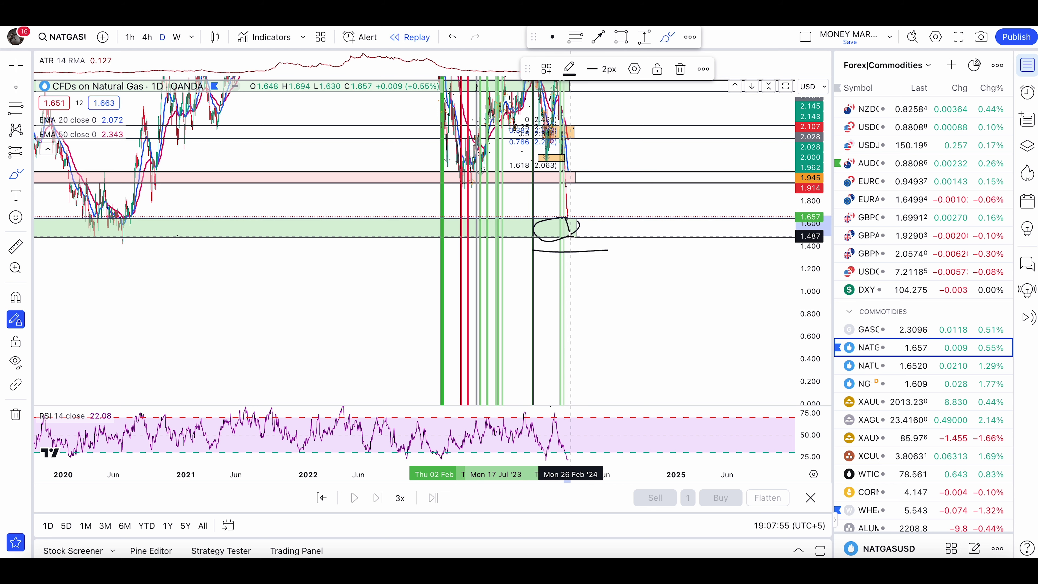
pyautogui.press('super+z')
pyautogui.press('super+z')
pyautogui.press('super+z')
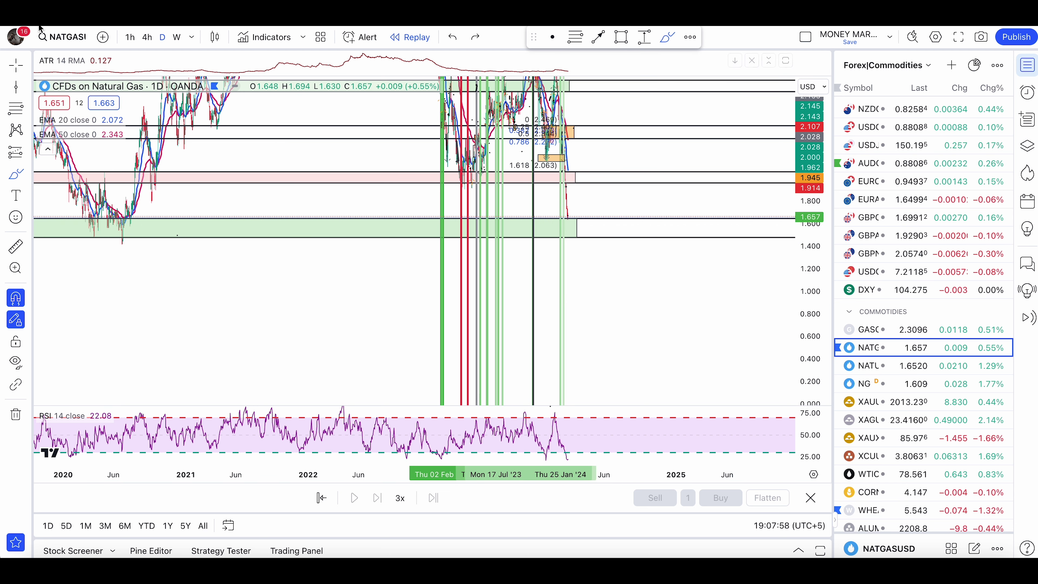
# Step: Switch the OANDA natural gas chart to the 4-hour timeframe and frame the decline into the green zone
pyautogui.click(147, 37)
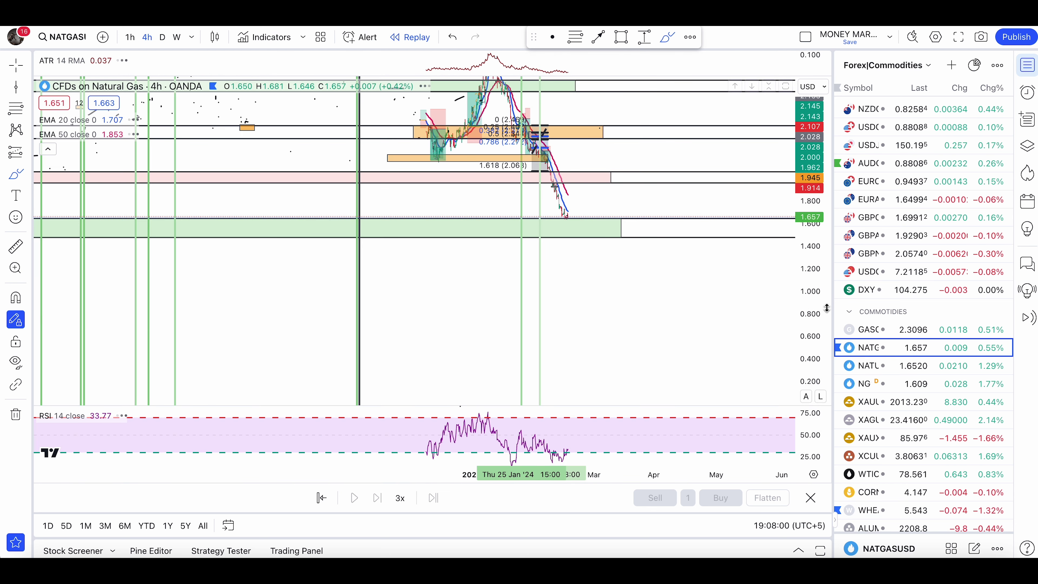
pyautogui.press('Escape')
pyautogui.scroll(9, 670, 306)
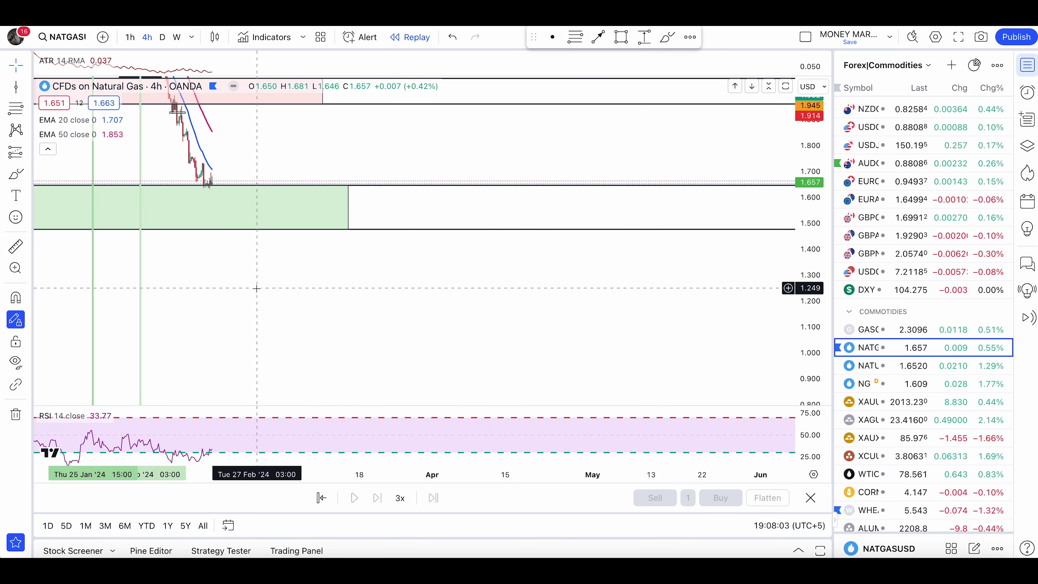
pyautogui.moveTo(297, 293); pyautogui.dragTo(640, 394)
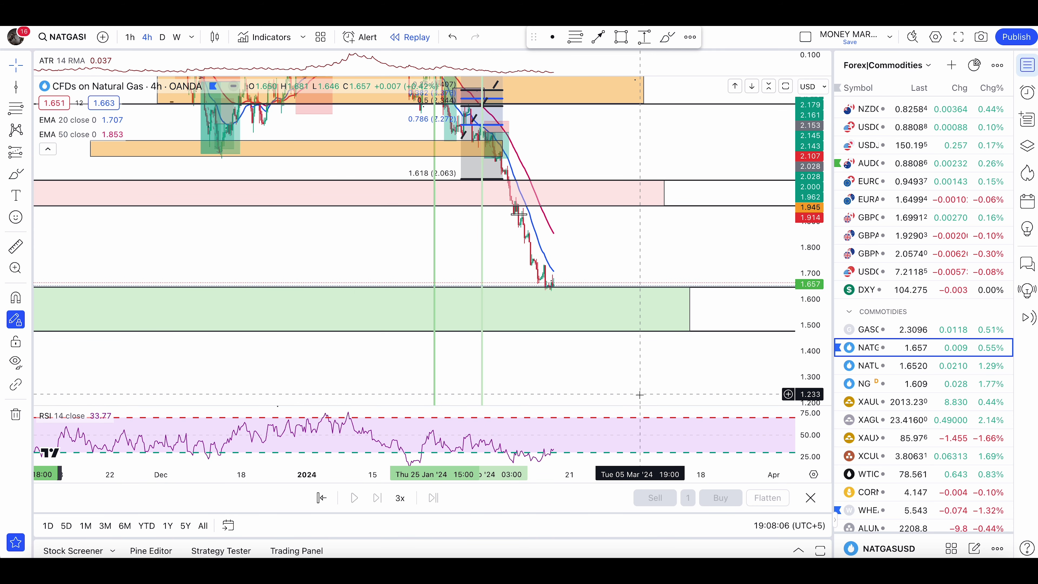
# Step: Open the XAUUSD gold chart and frame the February drop and the rebound from the green zone
pyautogui.click(878, 402)
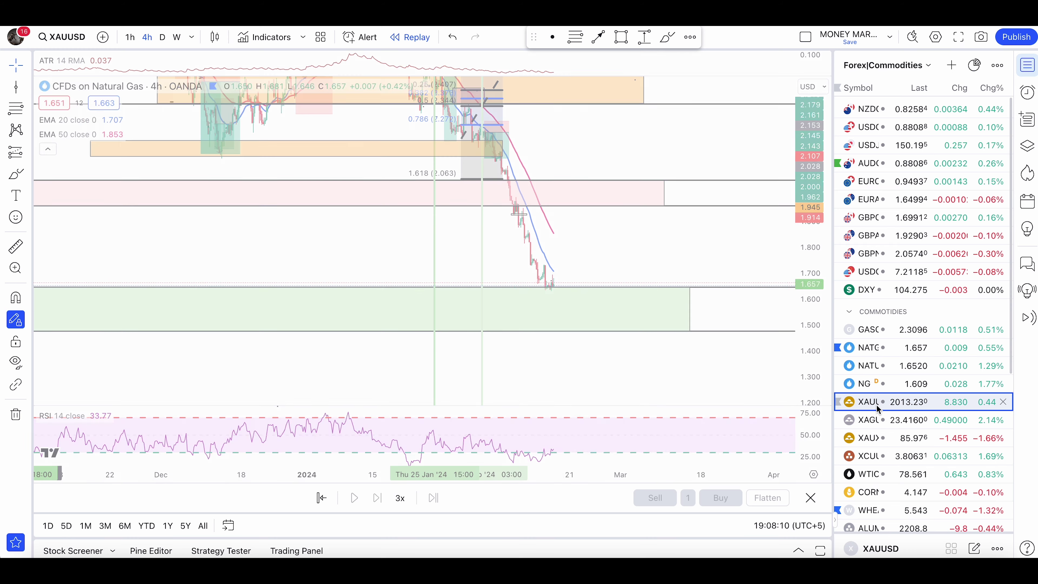
pyautogui.scroll(3, 681, 269)
pyautogui.scroll(2, 681, 269)
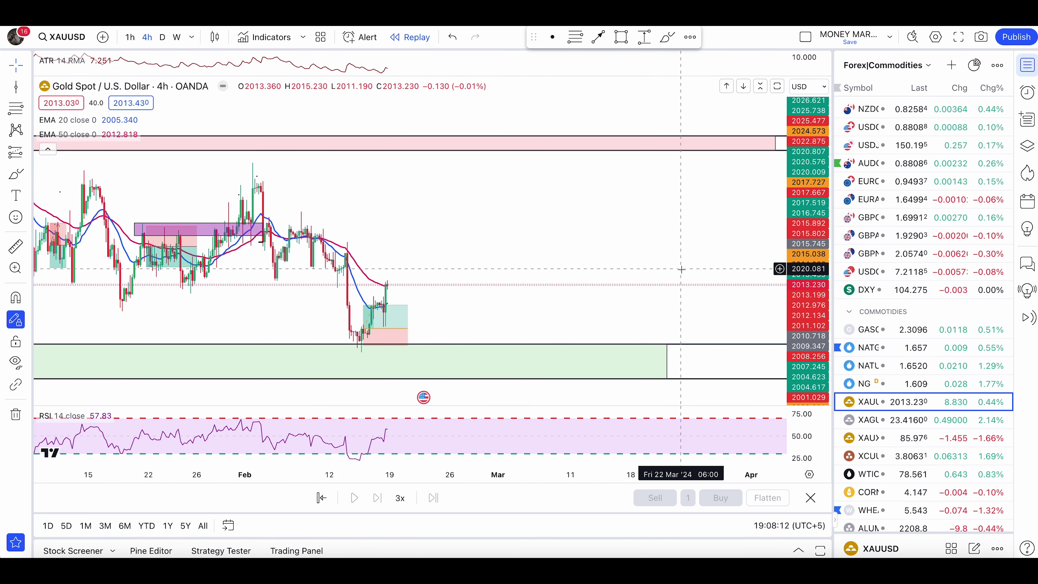
pyautogui.moveTo(607, 264); pyautogui.dragTo(730, 250)
pyautogui.scroll(3, 730, 250)
pyautogui.scroll(3, 694, 255)
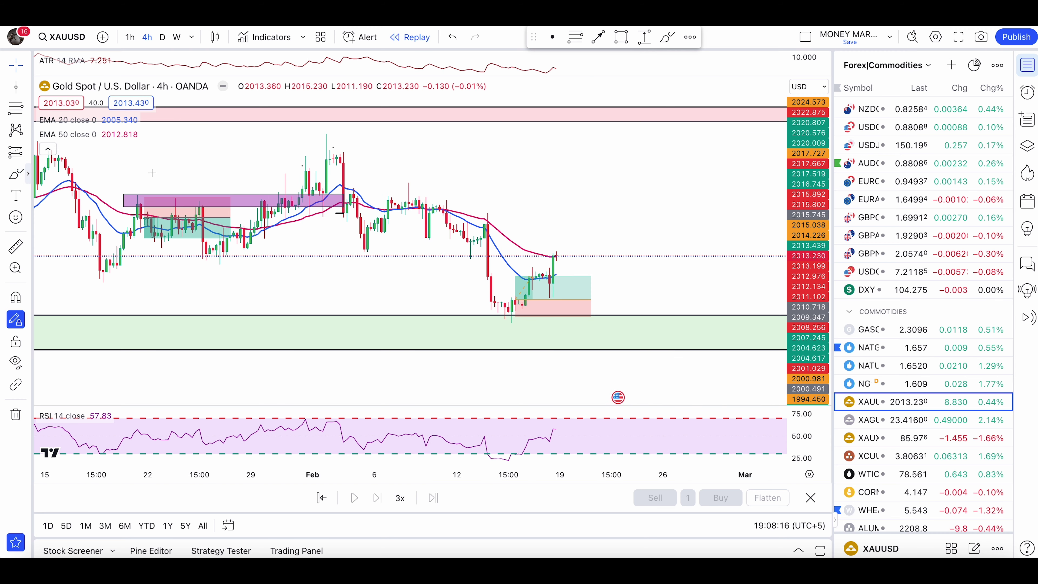
# Step: Circle the latest gold candles at the EMA 50, brush a projected rise to about 2049, and undo the marks
pyautogui.click(15, 174)
pyautogui.click(552, 251)
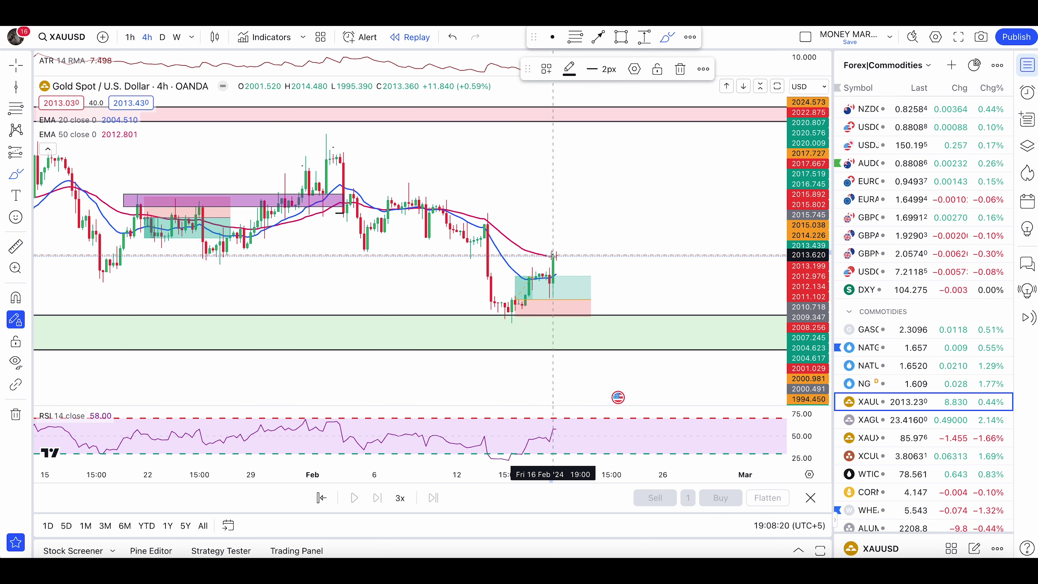
pyautogui.moveTo(566, 251); pyautogui.dragTo(546, 251)
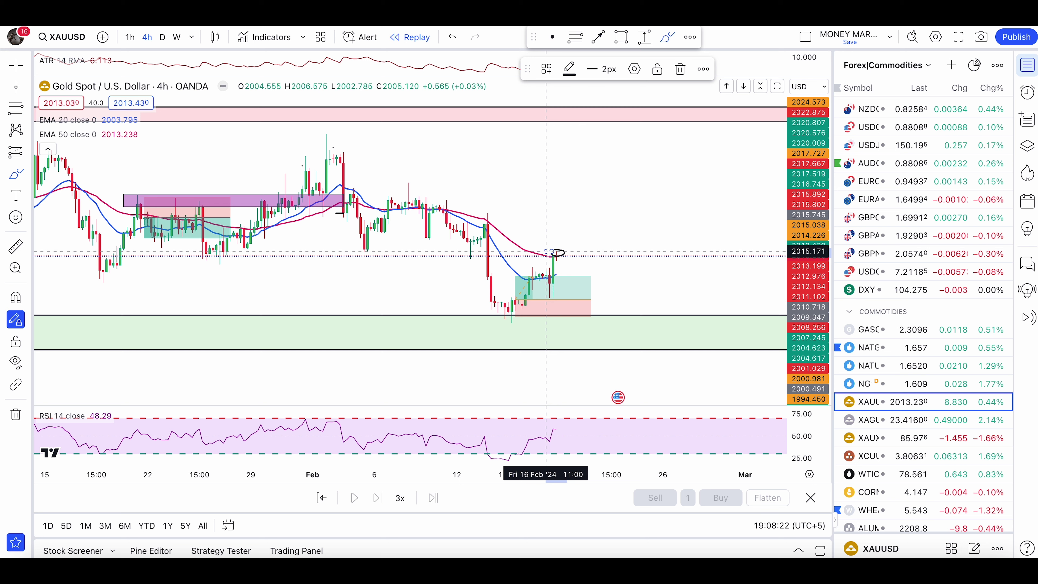
pyautogui.hotkey('ctrl', 'z')
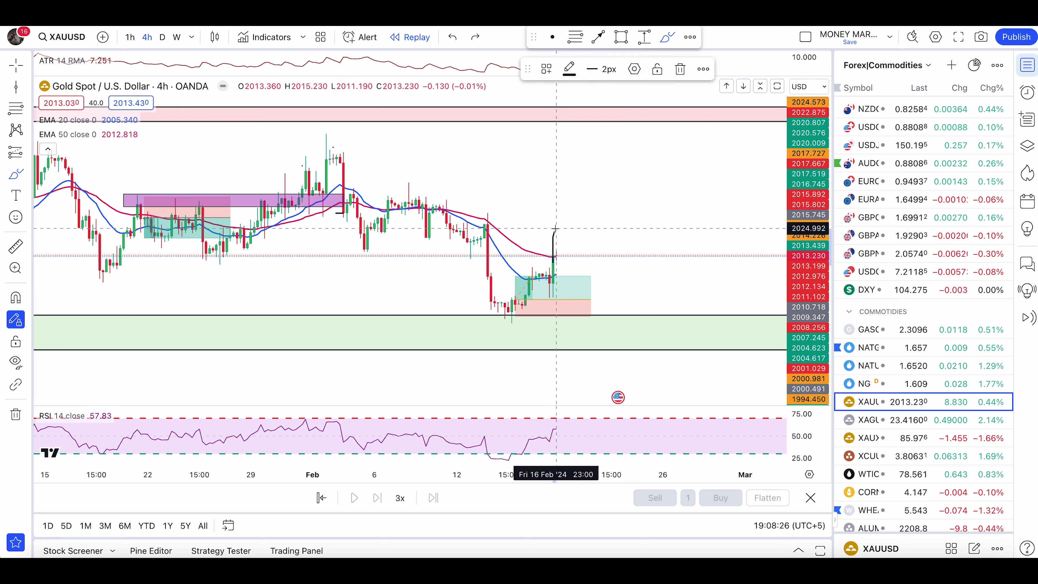
pyautogui.moveTo(556, 220)
pyautogui.mouseDown()
pyautogui.moveTo(575, 248)
pyautogui.moveTo(611, 171)
pyautogui.mouseUp()
pyautogui.hotkey('ctrl', 'z')
pyautogui.hotkey('ctrl', 'z')
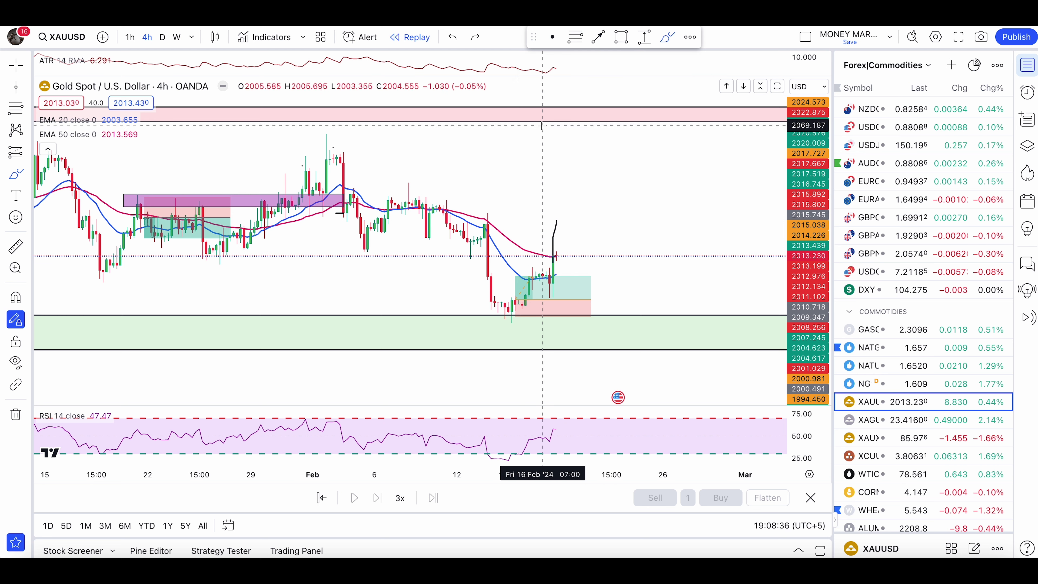
pyautogui.hotkey('ctrl', 'z')
# Step: Underline the pink zone above the gold price with a brush stroke, undo it, and examine that zone on the daily timeframe
pyautogui.moveTo(490, 116); pyautogui.dragTo(557, 124)
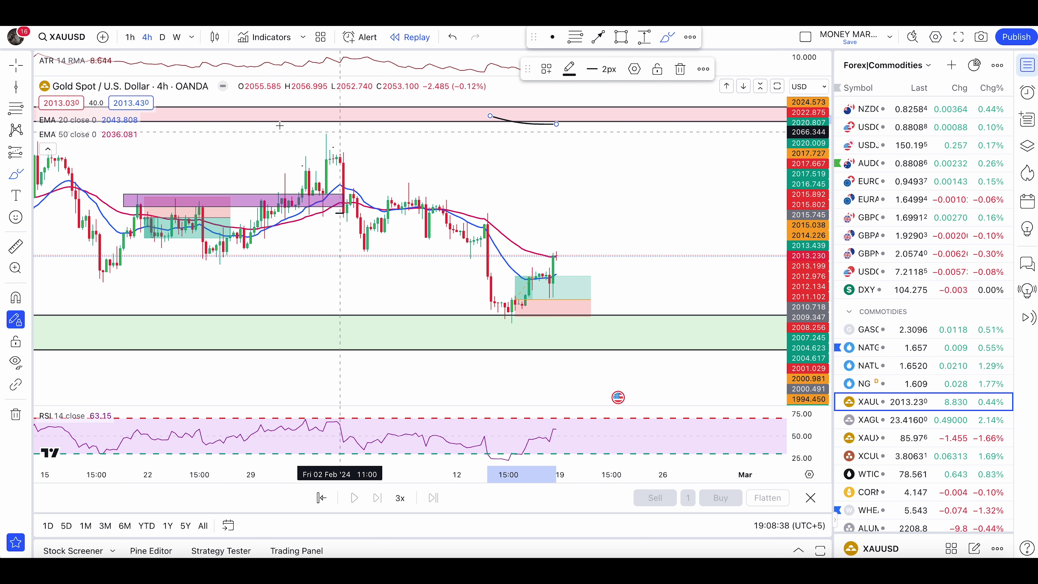
pyautogui.hotkey('ctrl', 'z')
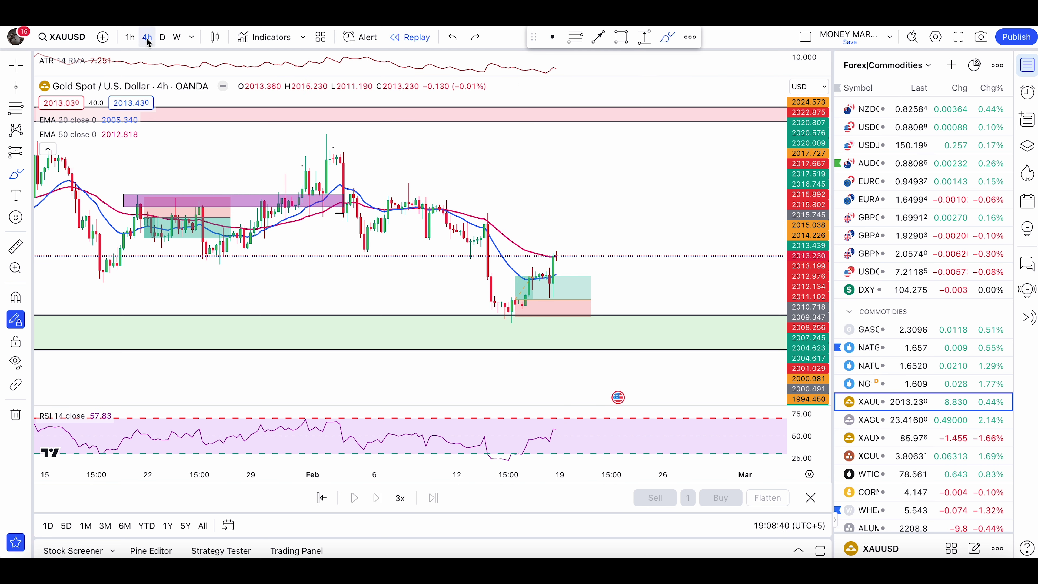
pyautogui.click(172, 37)
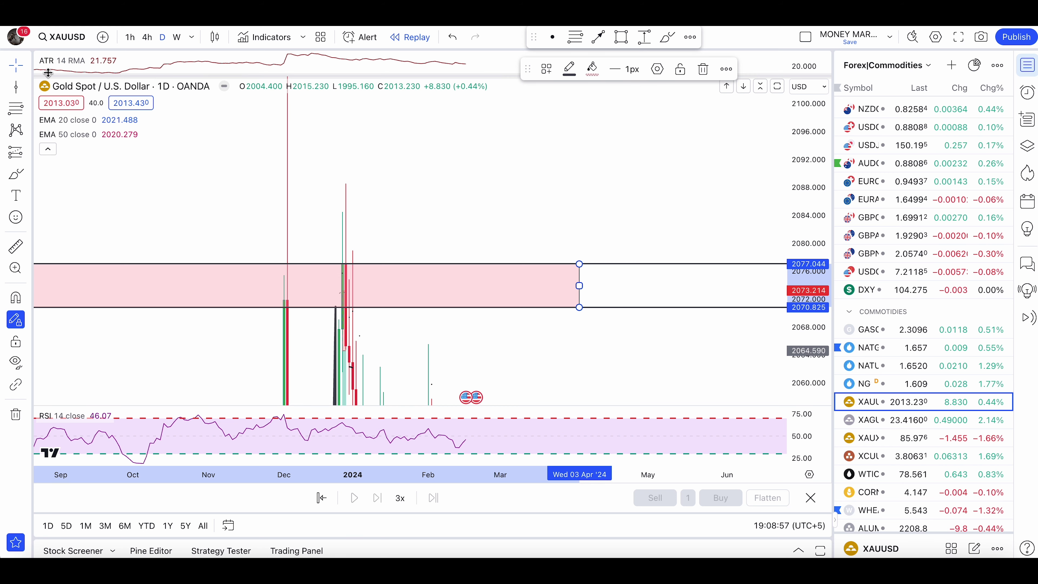
# Step: Switch the gold chart back to the 4-hour timeframe and frame the latest rebound from the green zone
pyautogui.click(147, 37)
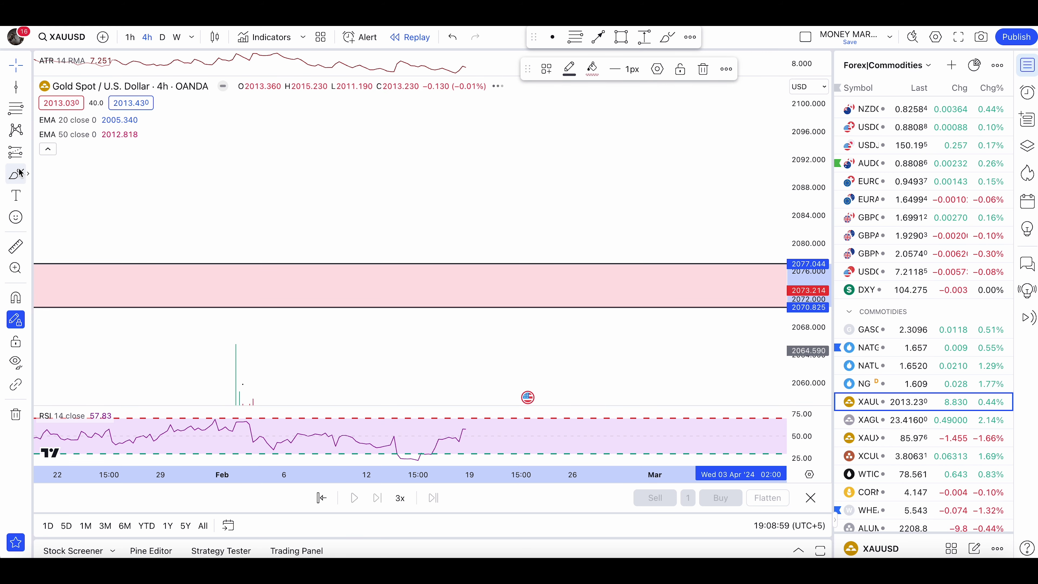
pyautogui.click(18, 174)
pyautogui.moveTo(503, 355)
pyautogui.mouseDown()
pyautogui.moveTo(584, 264)
pyautogui.moveTo(595, 316)
pyautogui.moveTo(639, 271)
pyautogui.moveTo(648, 313)
pyautogui.mouseUp()
pyautogui.moveTo(693, 260); pyautogui.dragTo(690, 339)
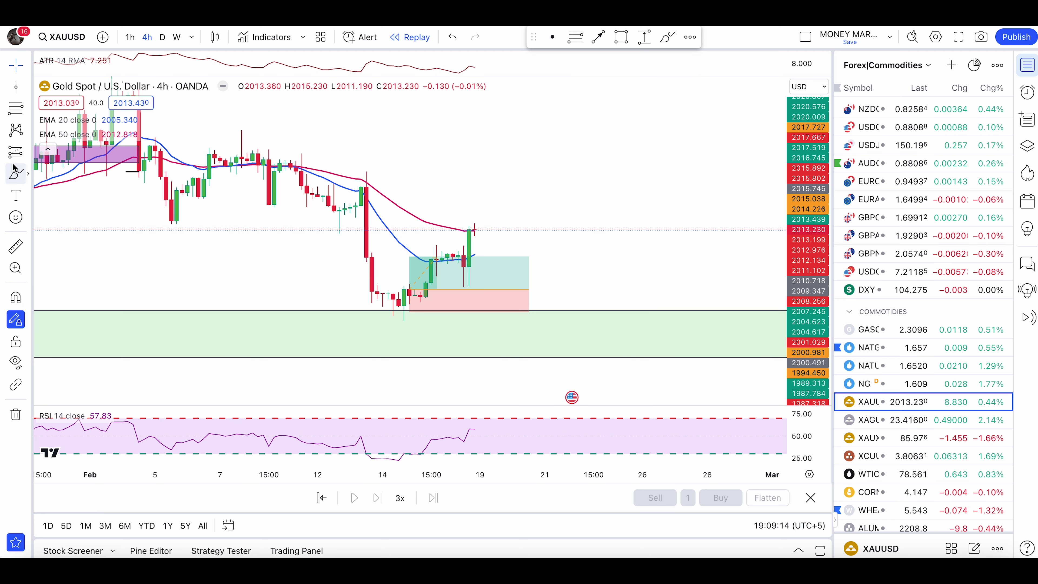
# Step: Brush a projected gold path with a push up, a pullback and a rise to about 2045, and undo it
pyautogui.click(15, 172)
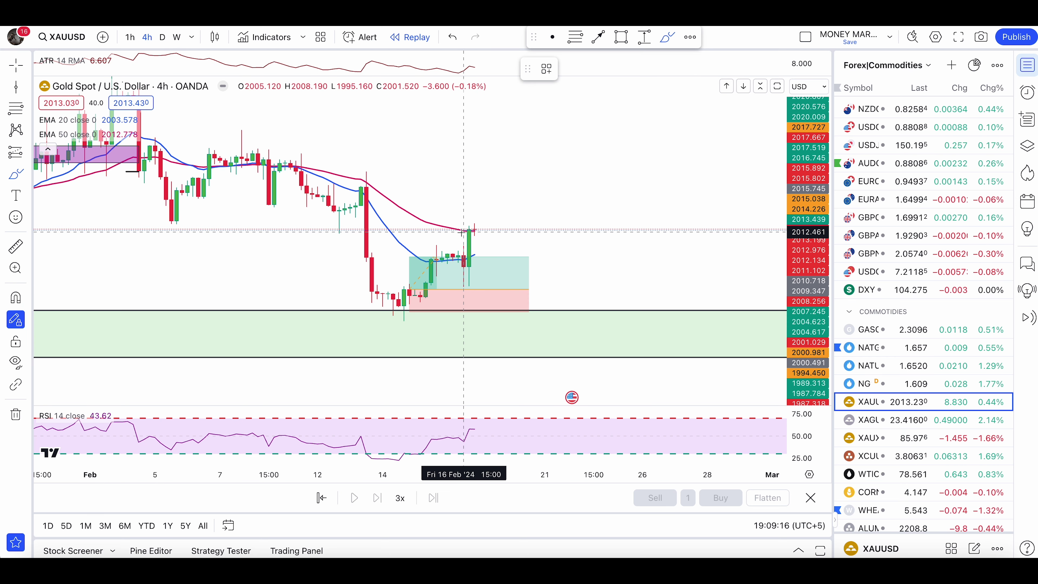
pyautogui.moveTo(464, 232)
pyautogui.mouseDown()
pyautogui.moveTo(473, 162)
pyautogui.moveTo(485, 241)
pyautogui.moveTo(568, 129)
pyautogui.mouseUp()
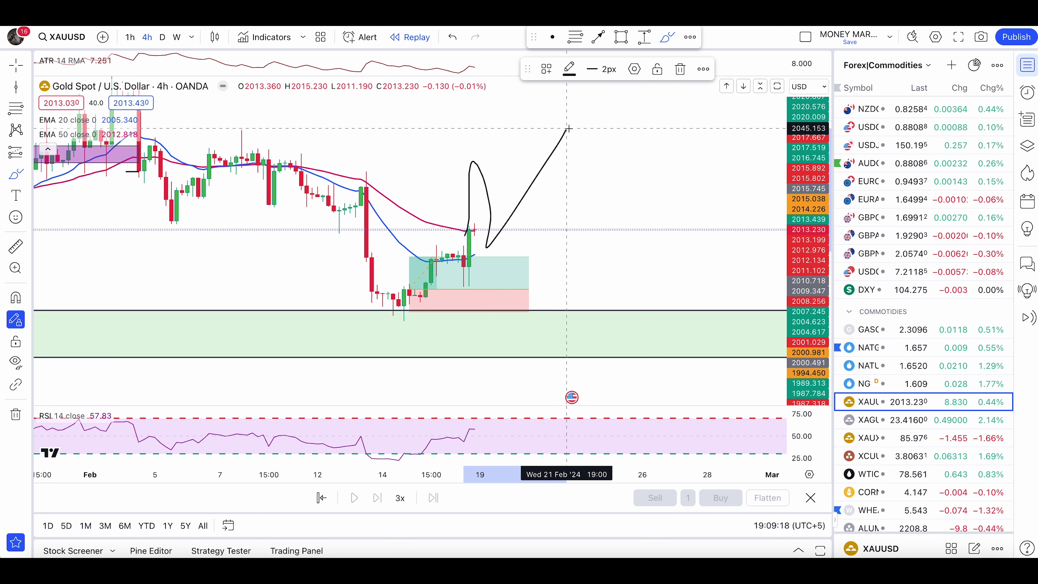
pyautogui.hotkey('ctrl', 'z')
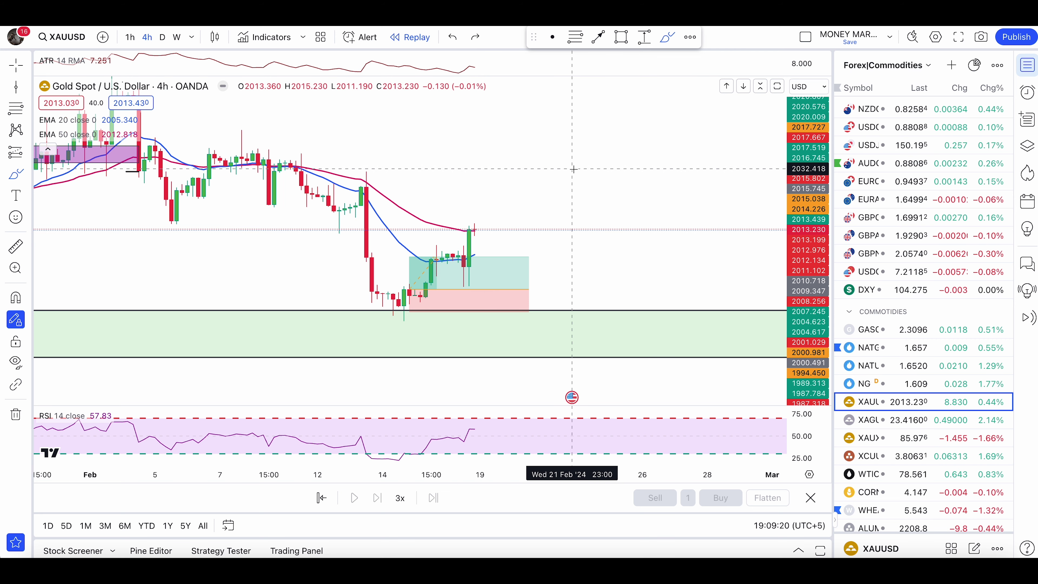
# Step: Open the XAGUSD silver chart, circle the swing high before the mid-February drop with the brush, and undo the circle
pyautogui.click(872, 420)
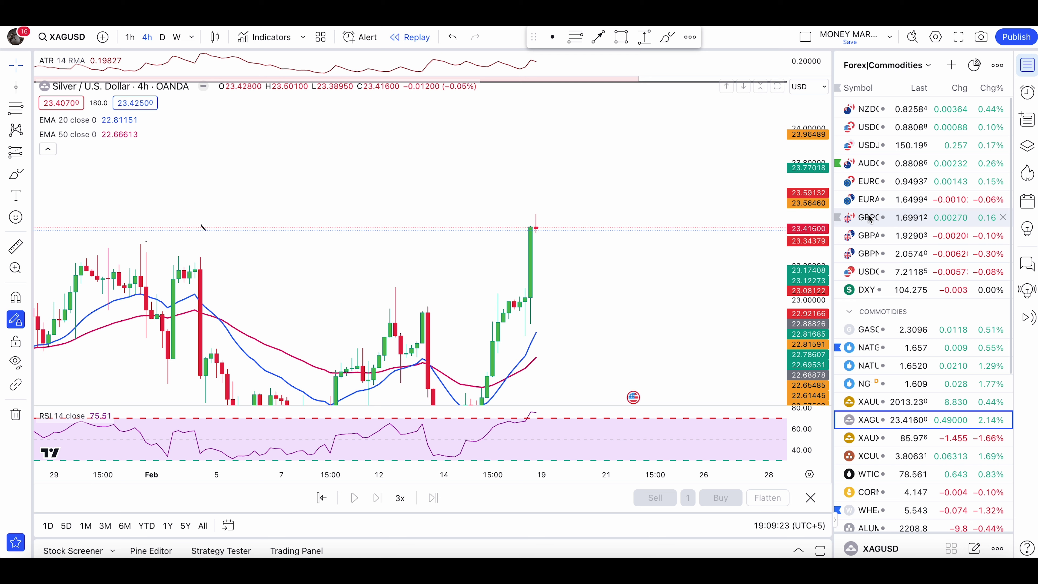
pyautogui.moveTo(799, 134); pyautogui.dragTo(799, 172)
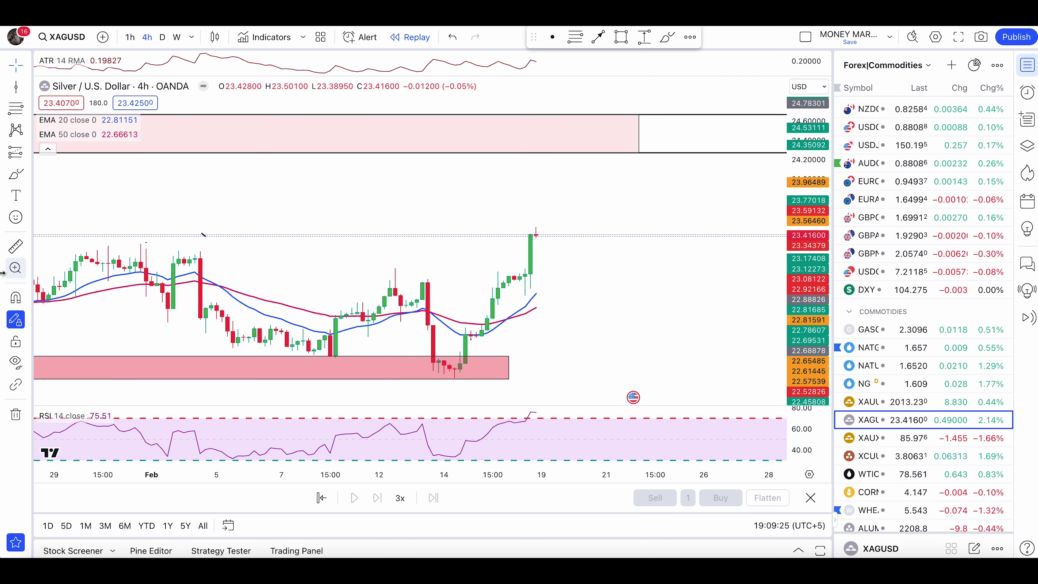
pyautogui.click(16, 174)
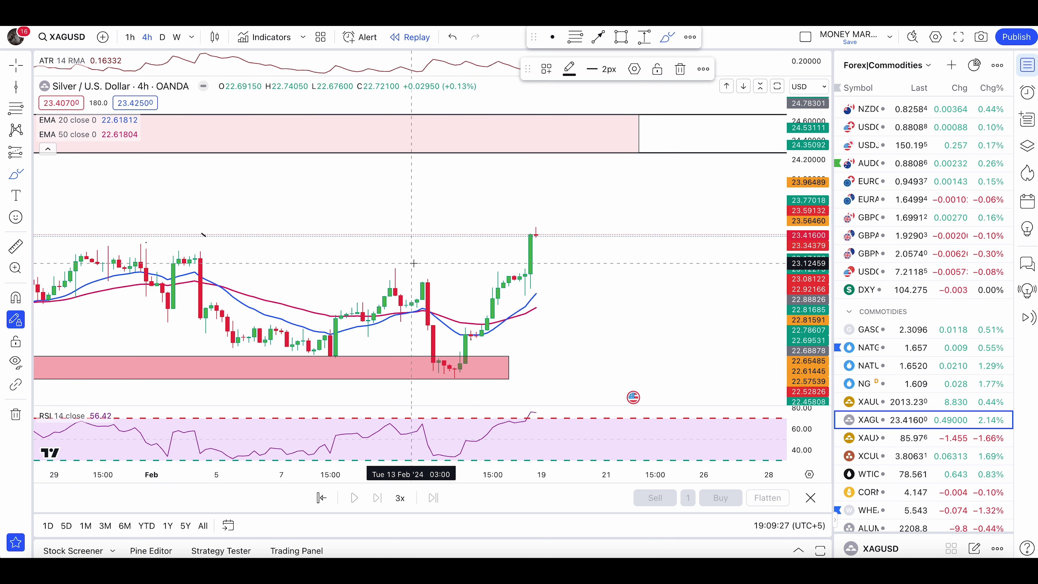
pyautogui.moveTo(408, 263)
pyautogui.mouseDown()
pyautogui.moveTo(379, 300)
pyautogui.moveTo(437, 266)
pyautogui.mouseUp()
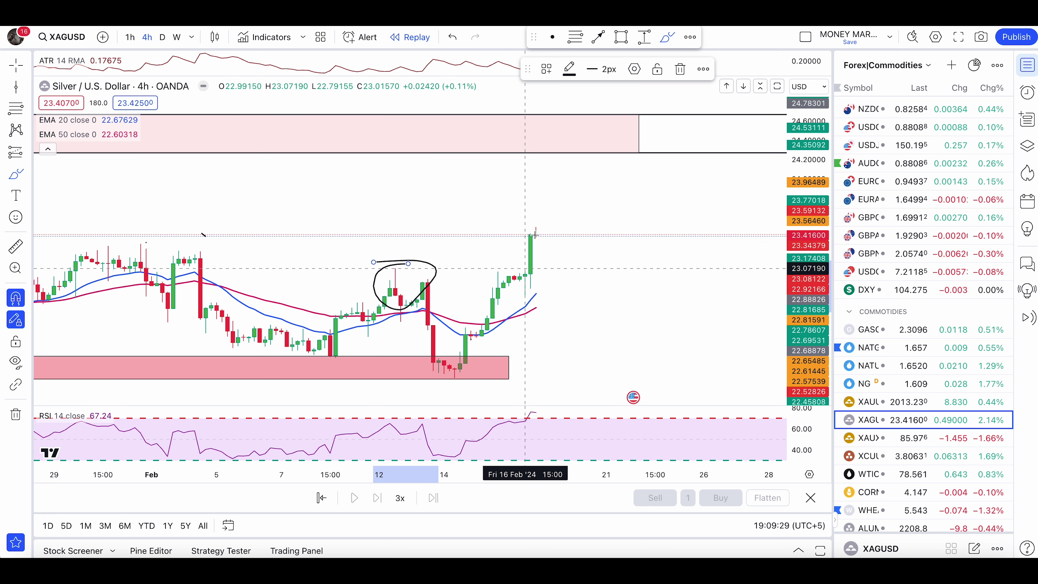
pyautogui.hotkey('ctrl', 'z')
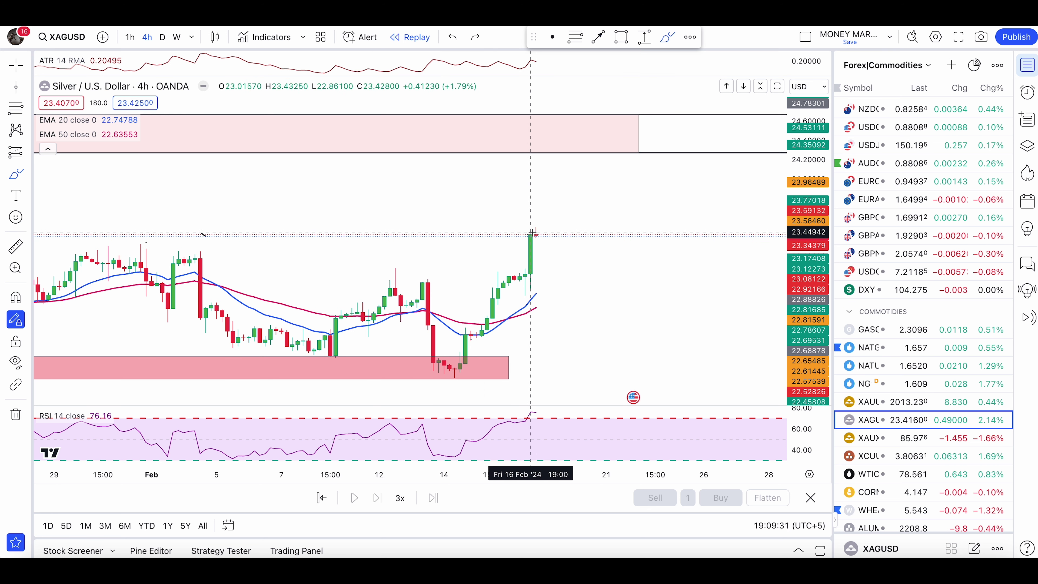
# Step: Brush a possible silver pullback towards the EMAs with an arrow, a circle and a rise from there, and undo all the marks
pyautogui.moveTo(533, 233); pyautogui.dragTo(557, 276)
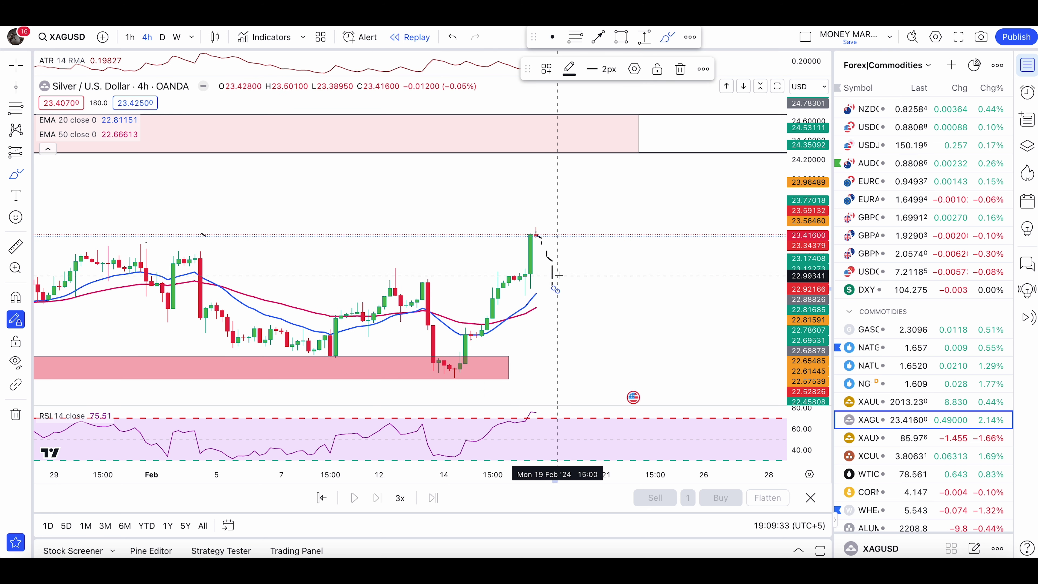
pyautogui.moveTo(536, 350)
pyautogui.mouseDown()
pyautogui.moveTo(547, 326)
pyautogui.moveTo(557, 331)
pyautogui.mouseUp()
pyautogui.moveTo(568, 275)
pyautogui.mouseDown()
pyautogui.moveTo(563, 311)
pyautogui.moveTo(596, 297)
pyautogui.moveTo(539, 270)
pyautogui.mouseUp()
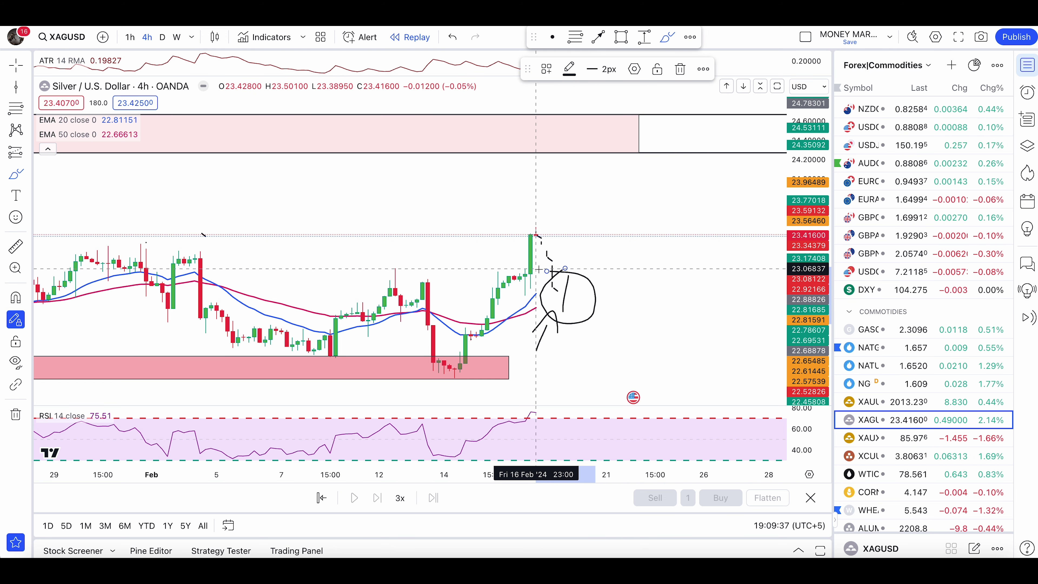
pyautogui.moveTo(549, 306); pyautogui.dragTo(655, 169)
pyautogui.hotkey('ctrl', 'z')
pyautogui.hotkey('ctrl', 'z')
pyautogui.hotkey('ctrl', 'z')
pyautogui.hotkey('ctrl', 'z')
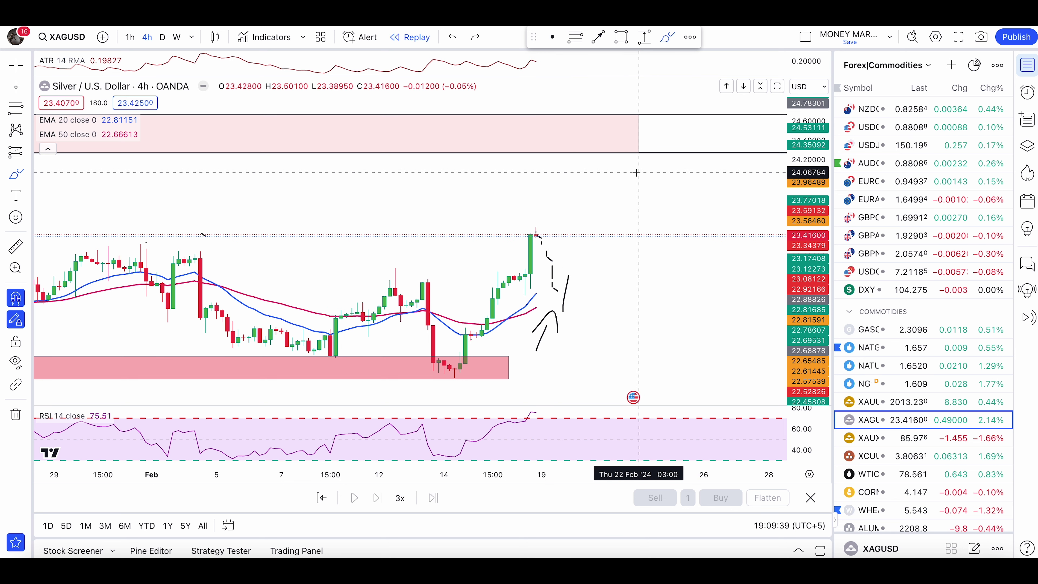
pyautogui.press('super+z')
pyautogui.press('super+z')
pyautogui.press('super+z')
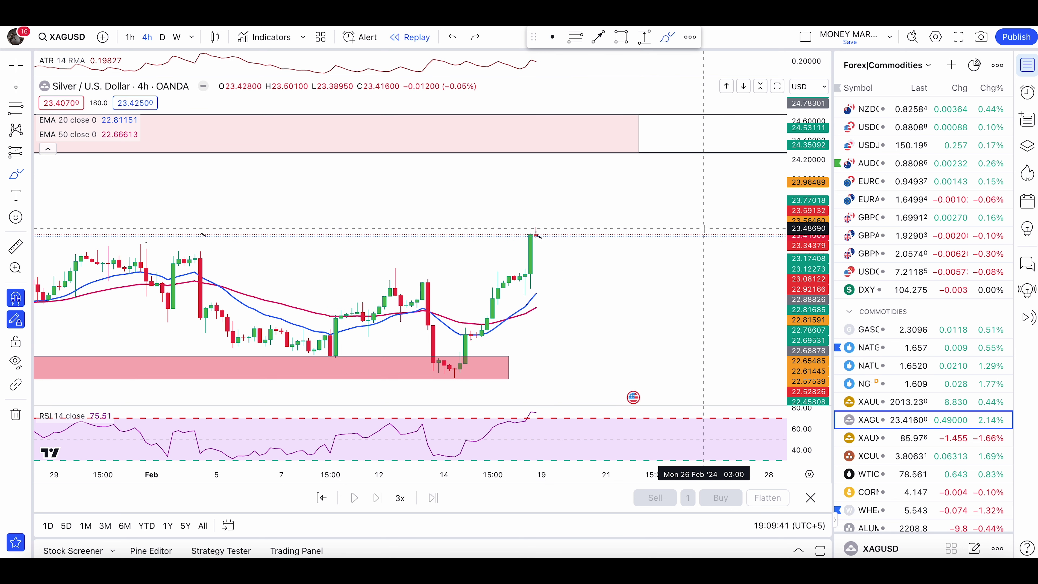
pyautogui.press('super+z')
# Step: Frame the upper pink zone on silver, brush a projected rise into it, and undo the strokes
pyautogui.press('Escape')
pyautogui.moveTo(697, 225); pyautogui.dragTo(674, 261)
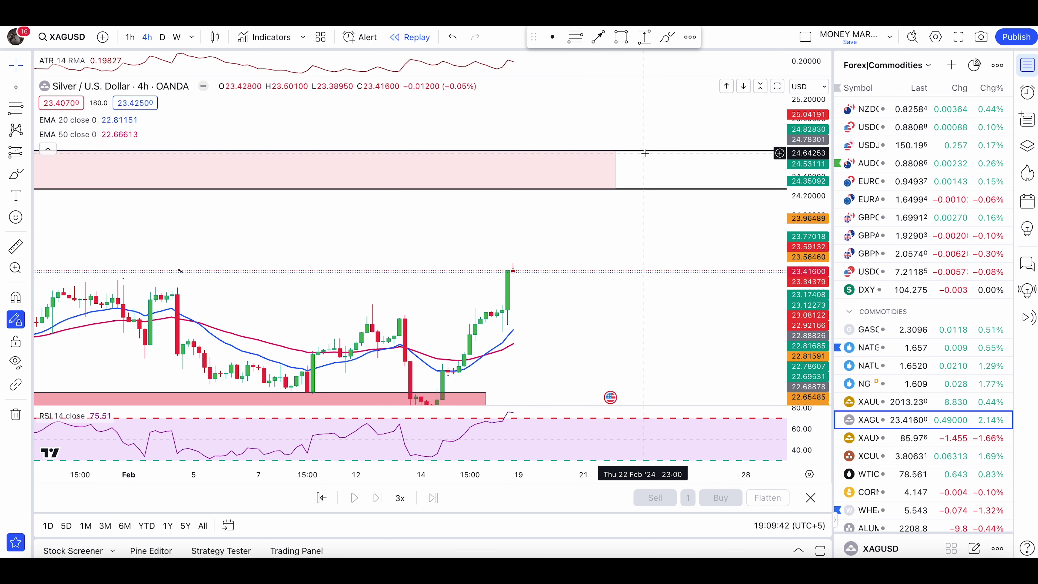
pyautogui.click(616, 182)
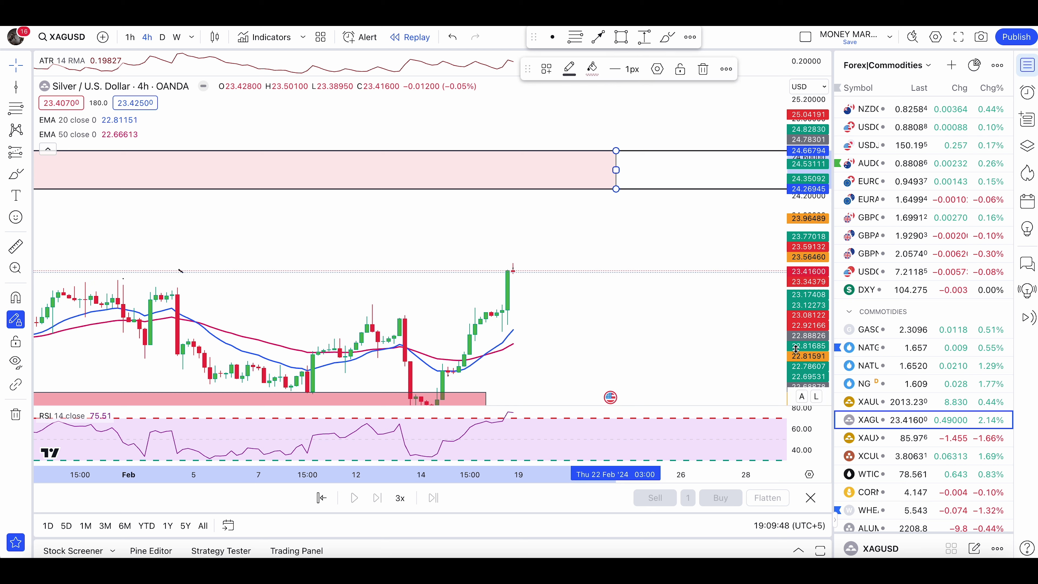
pyautogui.click(17, 174)
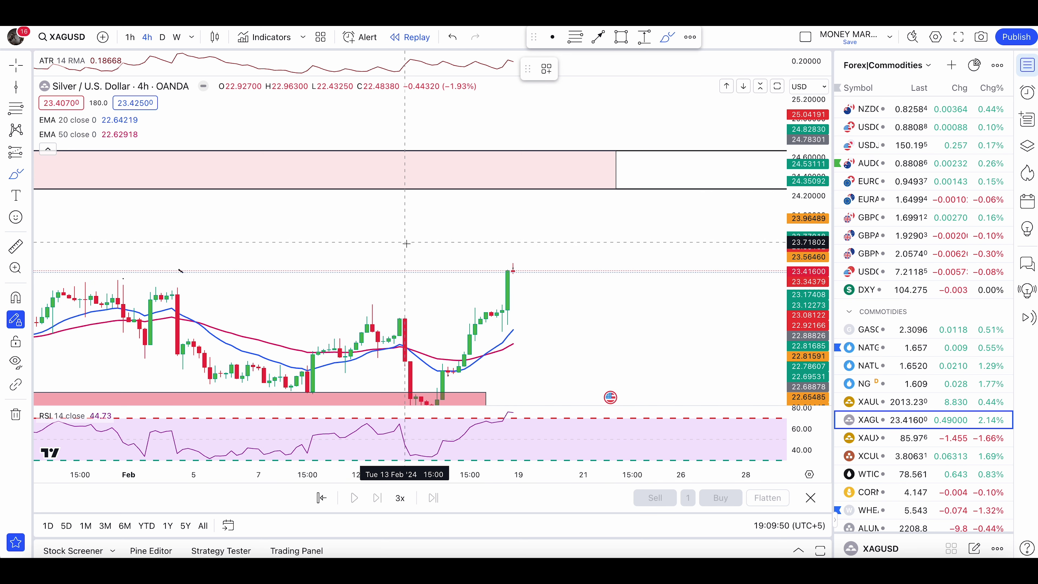
pyautogui.moveTo(498, 283)
pyautogui.mouseDown()
pyautogui.moveTo(545, 188)
pyautogui.moveTo(565, 206)
pyautogui.moveTo(600, 205)
pyautogui.mouseUp()
pyautogui.moveTo(606, 168); pyautogui.dragTo(611, 235)
pyautogui.hotkey('ctrl', 'z')
pyautogui.hotkey('ctrl', 'z')
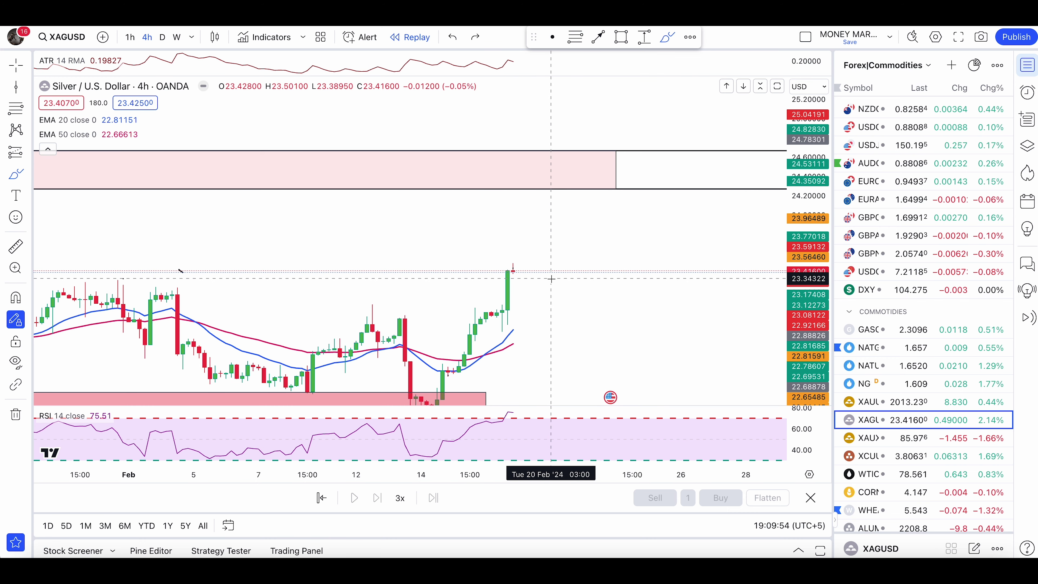
# Step: Circle the small silver candles before the last rally and the large green candle in turn, undoing each mark
pyautogui.press('Escape')
pyautogui.moveTo(680, 305); pyautogui.dragTo(714, 241)
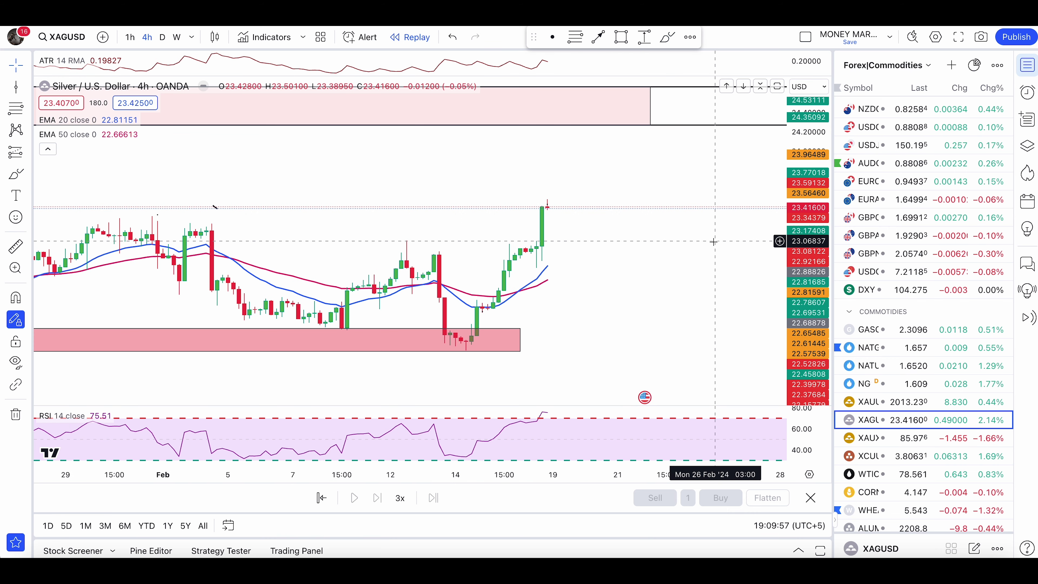
pyautogui.click(15, 173)
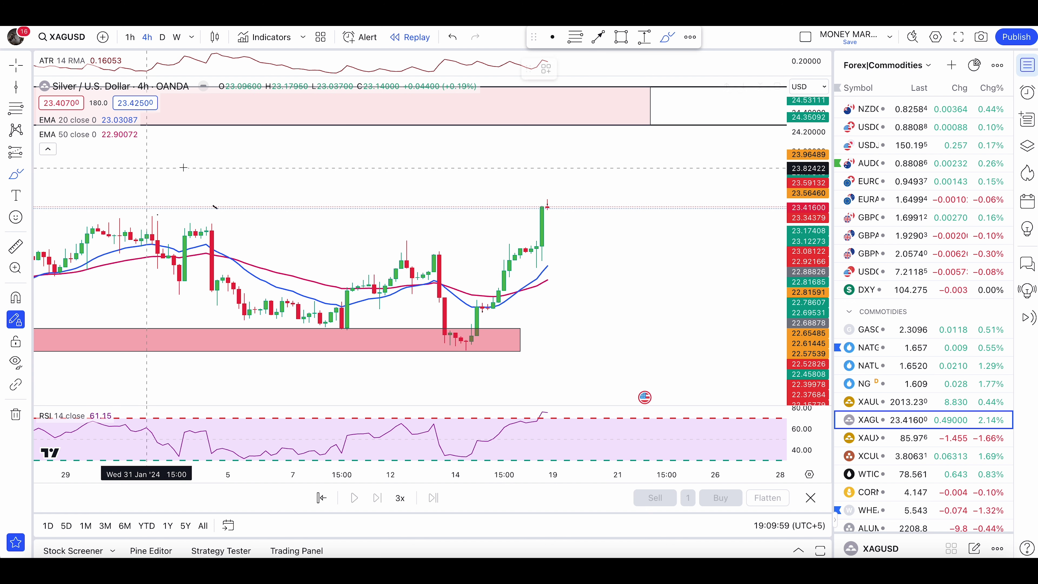
pyautogui.moveTo(537, 242)
pyautogui.mouseDown()
pyautogui.moveTo(533, 253)
pyautogui.moveTo(519, 238)
pyautogui.mouseUp()
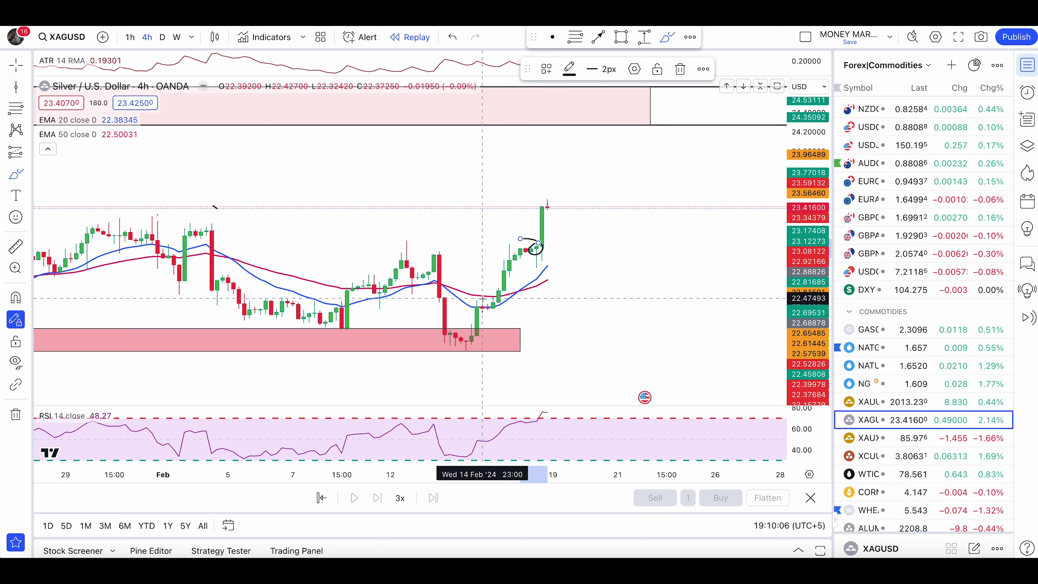
pyautogui.hotkey('ctrl', 'z')
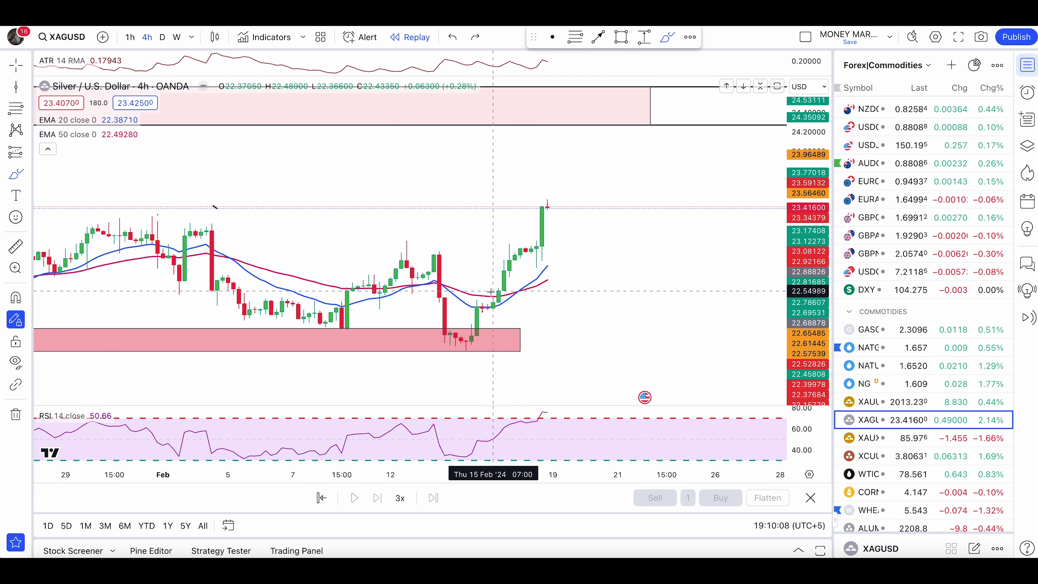
pyautogui.moveTo(546, 200)
pyautogui.mouseDown()
pyautogui.moveTo(538, 241)
pyautogui.moveTo(553, 199)
pyautogui.mouseUp()
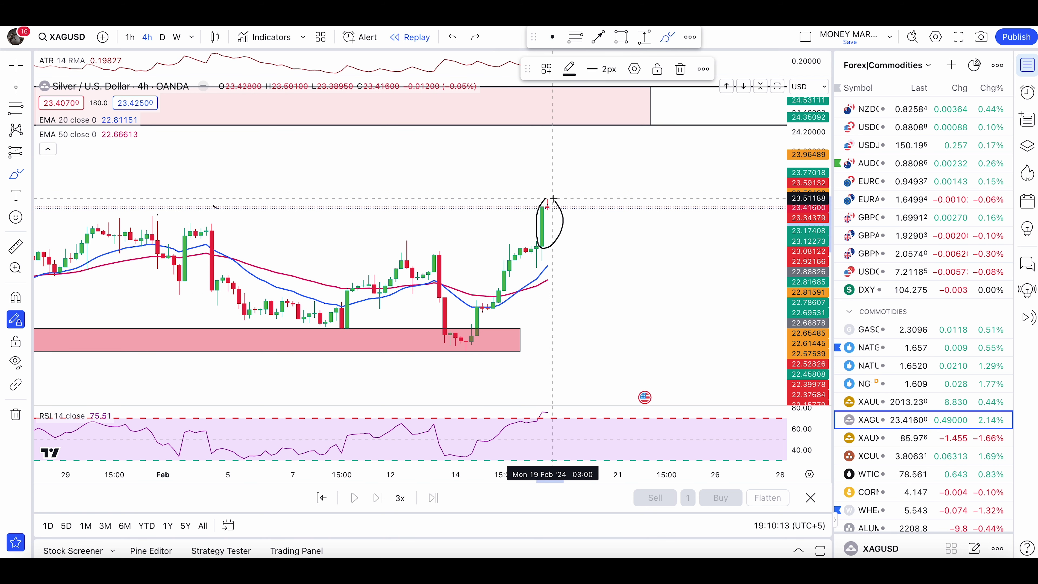
pyautogui.hotkey('ctrl', 'z')
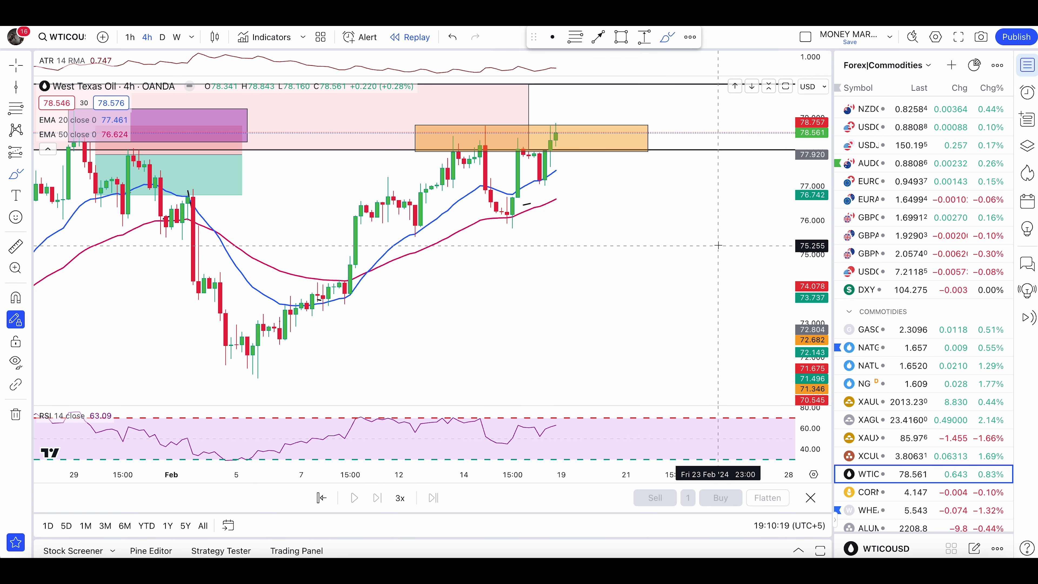
# Step: Open the West Texas Oil chart and frame the latest candles inside the orange zone
pyautogui.moveTo(699, 234); pyautogui.dragTo(704, 294)
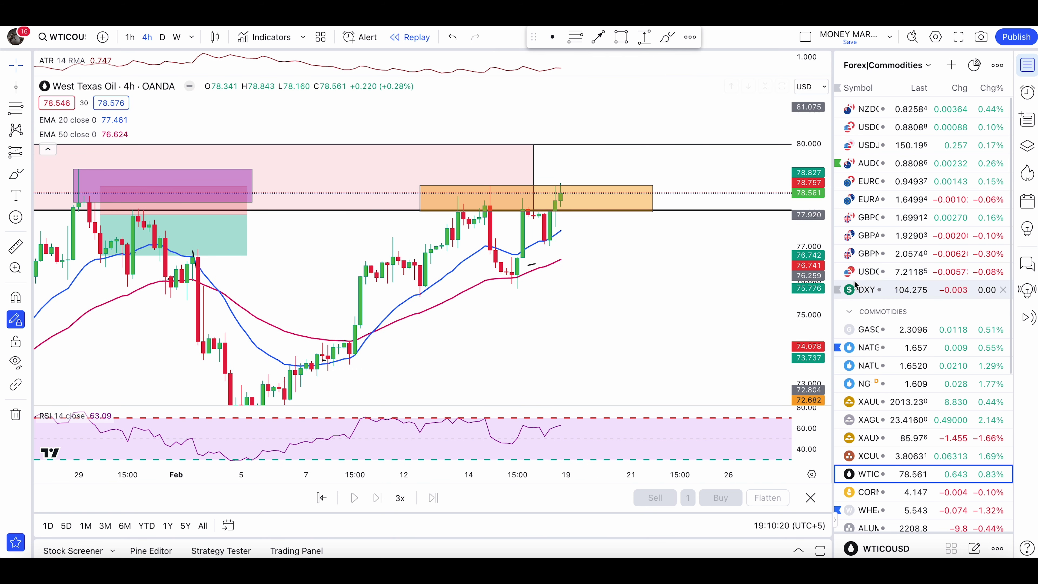
pyautogui.moveTo(823, 318); pyautogui.dragTo(817, 251)
pyautogui.moveTo(647, 235); pyautogui.dragTo(642, 261)
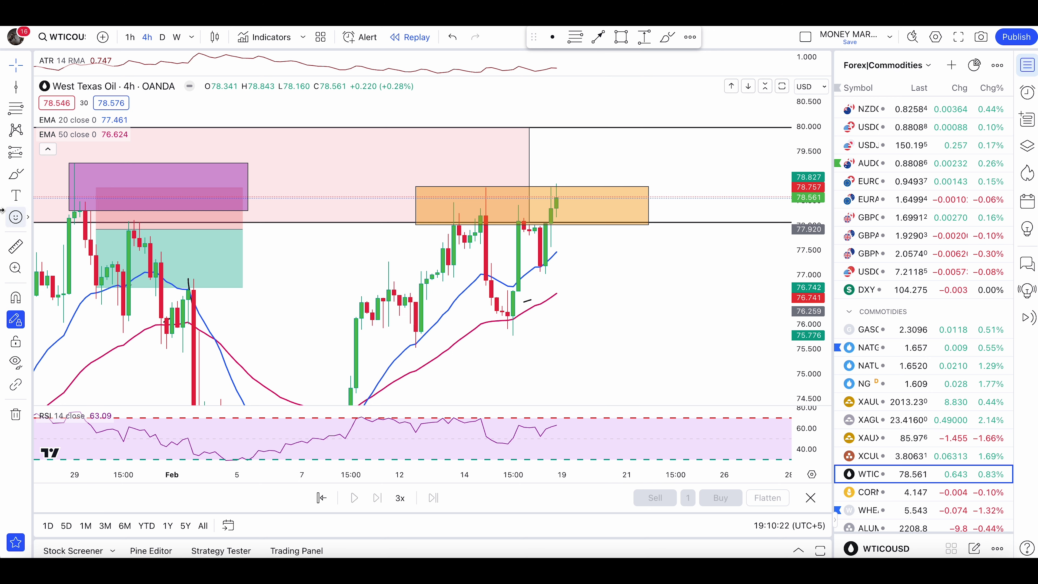
# Step: Brush marks around the recent oil highs and below the EMA 50, circle the latest candles in the orange zone, and undo the circle
pyautogui.click(8, 181)
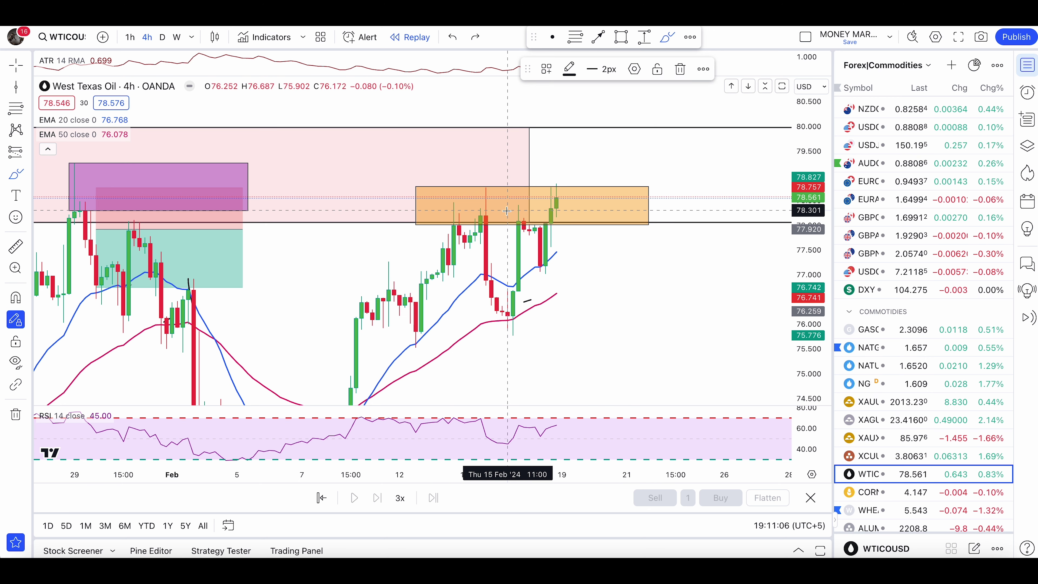
pyautogui.moveTo(507, 210)
pyautogui.mouseDown()
pyautogui.moveTo(516, 230)
pyautogui.moveTo(527, 221)
pyautogui.mouseUp()
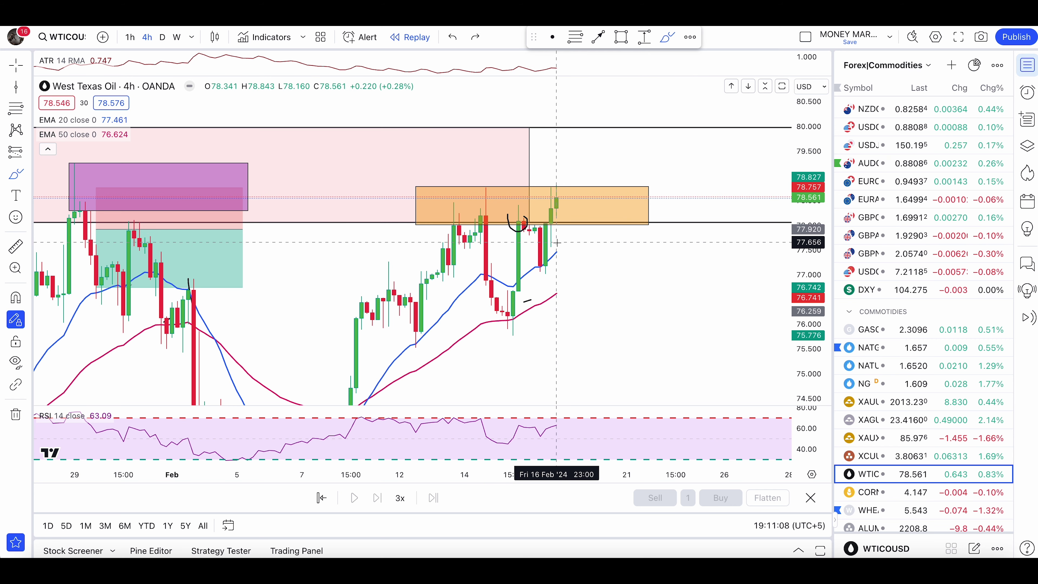
pyautogui.moveTo(541, 322); pyautogui.dragTo(536, 340)
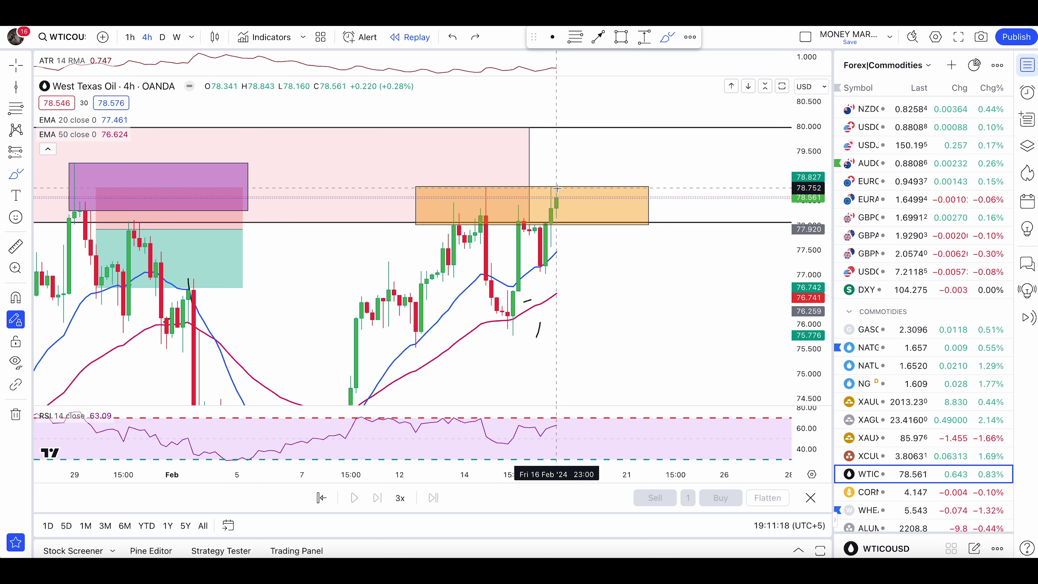
pyautogui.moveTo(583, 186)
pyautogui.mouseDown()
pyautogui.moveTo(545, 186)
pyautogui.moveTo(583, 200)
pyautogui.mouseUp()
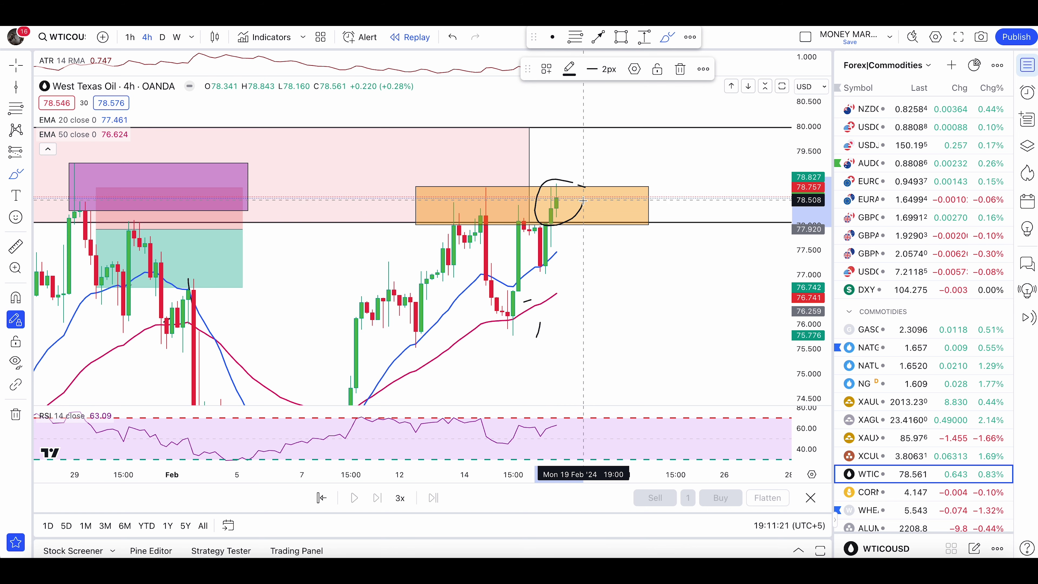
pyautogui.hotkey('ctrl', 'z')
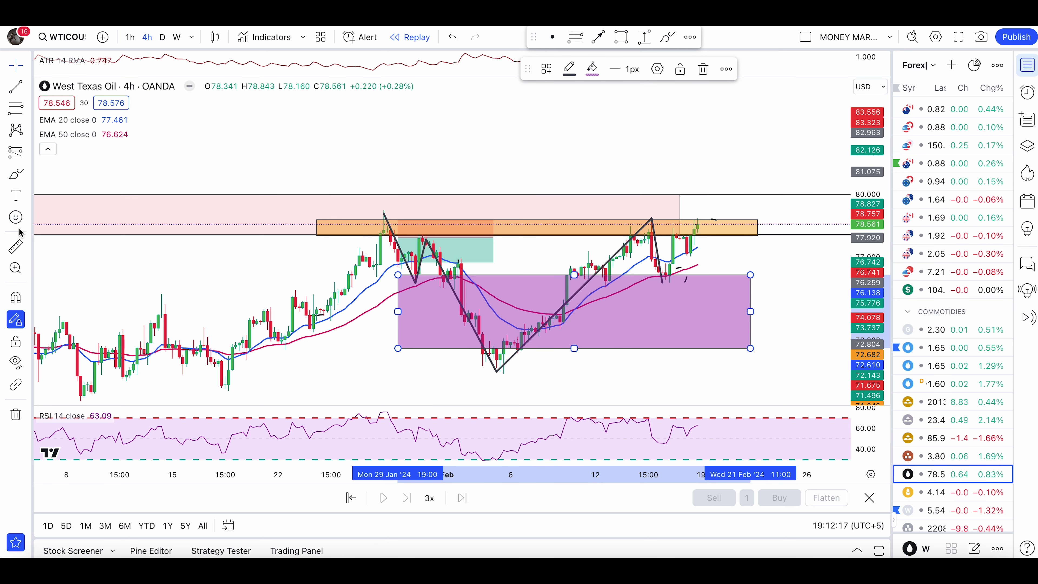
# Step: Brush over the final drop of the oil W pattern, mark the low at the purple zone's upper edge, and undo the latest marks
pyautogui.click(29, 174)
pyautogui.click(61, 139)
pyautogui.moveTo(648, 228)
pyautogui.mouseDown()
pyautogui.moveTo(651, 274)
pyautogui.moveTo(662, 263)
pyautogui.moveTo(666, 279)
pyautogui.moveTo(676, 264)
pyautogui.mouseUp()
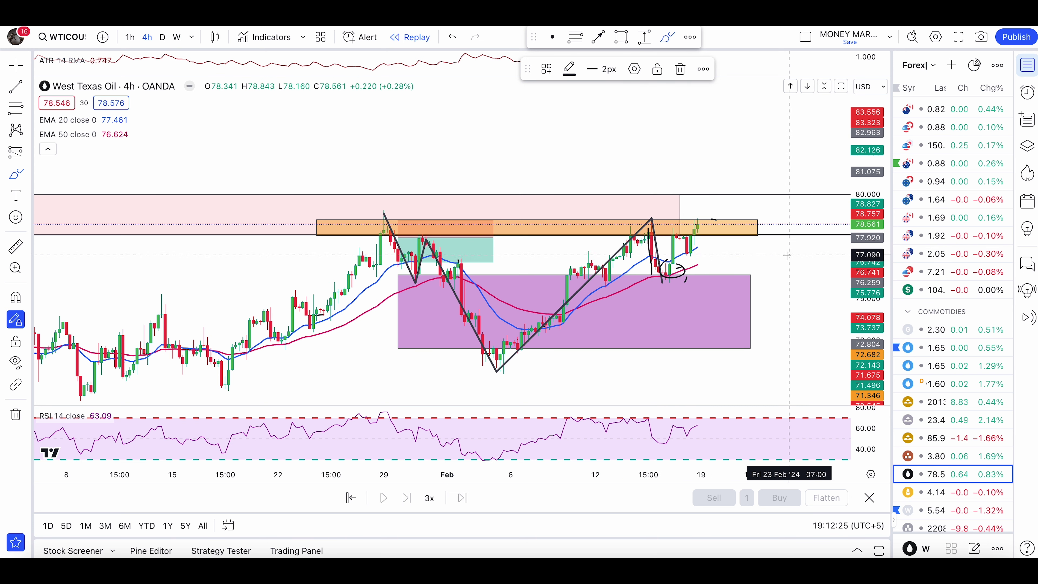
pyautogui.moveTo(786, 256)
pyautogui.mouseDown()
pyautogui.moveTo(730, 268)
pyautogui.moveTo(756, 274)
pyautogui.mouseUp()
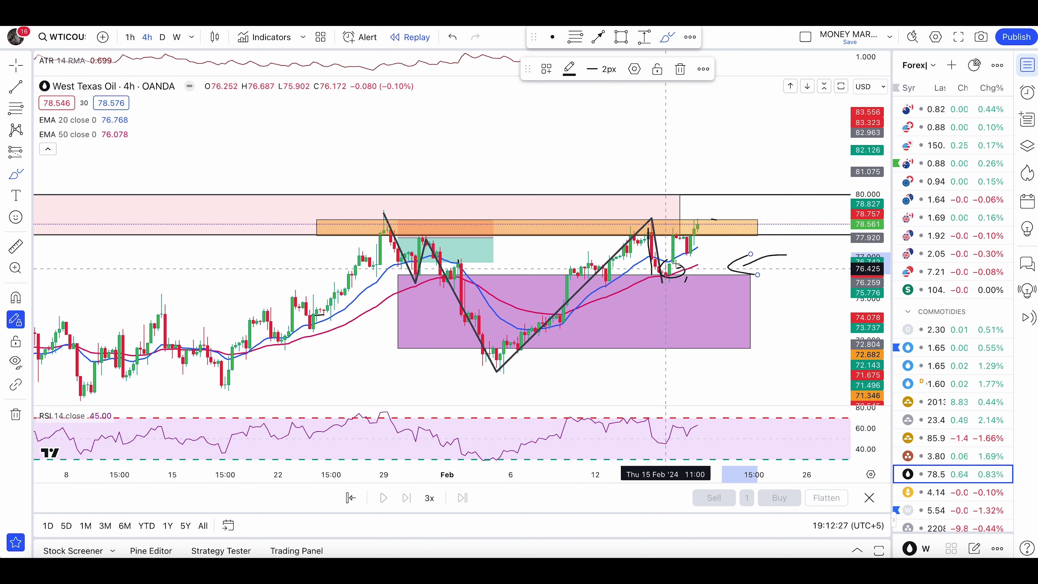
pyautogui.moveTo(676, 259)
pyautogui.mouseDown()
pyautogui.moveTo(645, 263)
pyautogui.moveTo(694, 275)
pyautogui.moveTo(669, 265)
pyautogui.moveTo(652, 288)
pyautogui.moveTo(665, 233)
pyautogui.mouseUp()
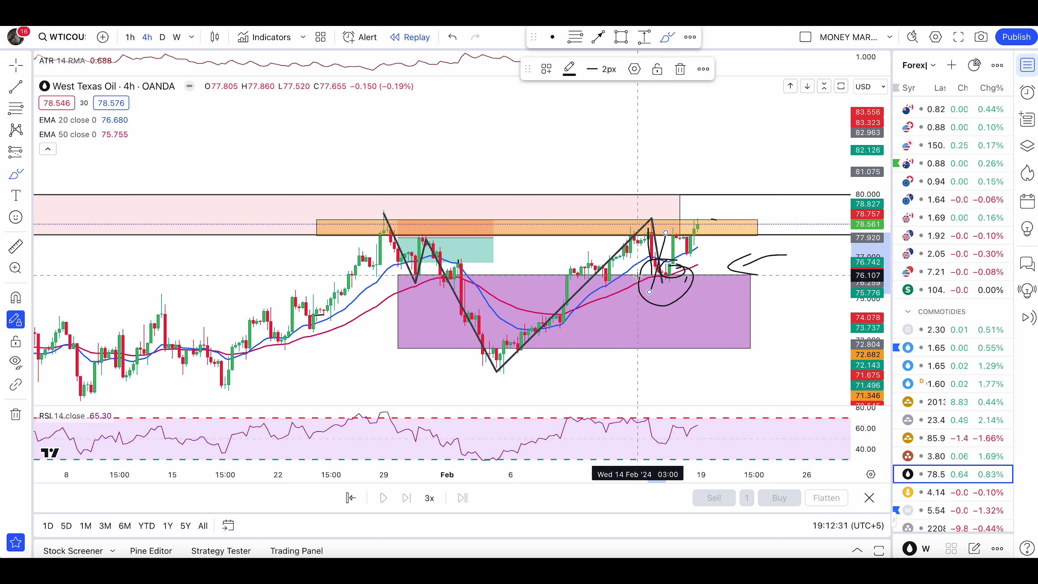
pyautogui.hotkey('ctrl', 'z')
pyautogui.hotkey('ctrl', 'z')
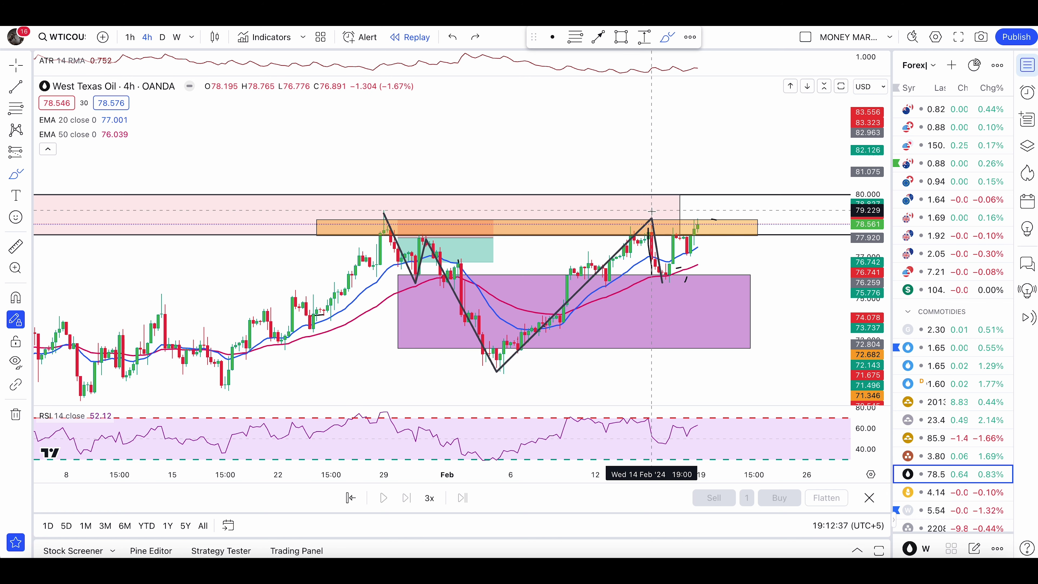
# Step: Raise the upper edge of the orange zone on the West Texas Oil chart to about 79.171
pyautogui.click(623, 223)
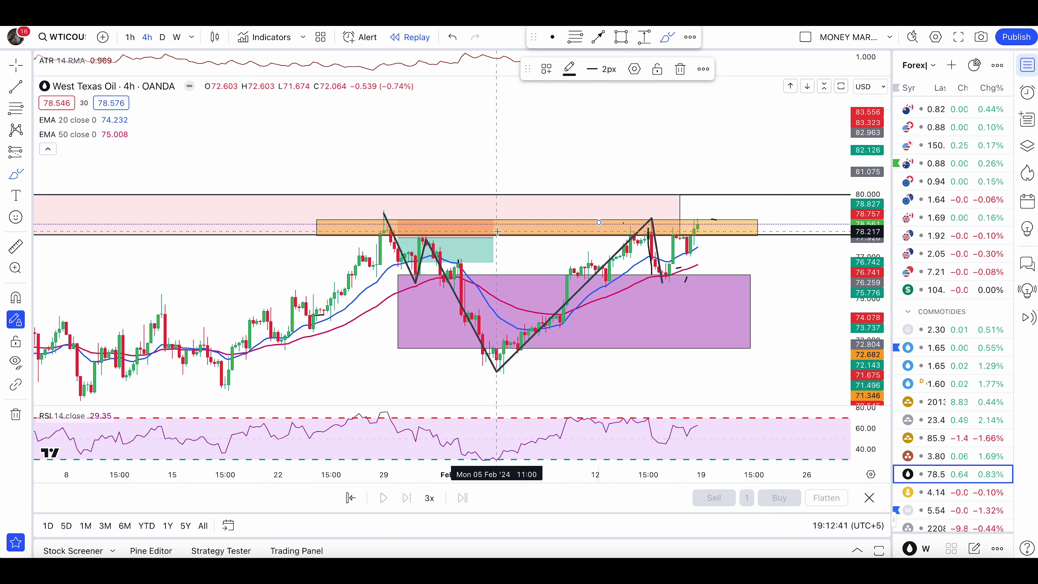
pyautogui.click(407, 183)
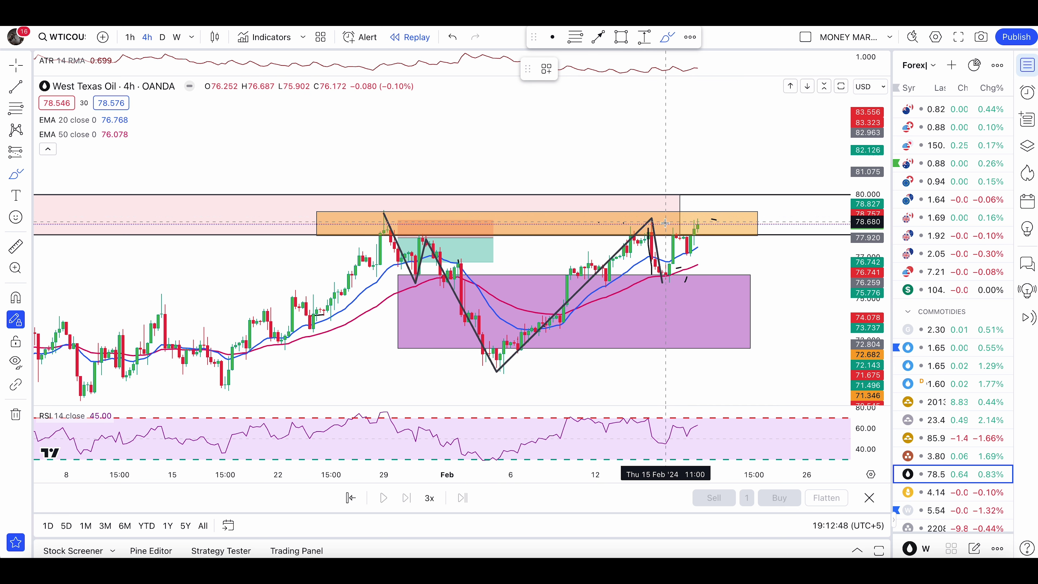
# Step: Brush a T-shaped mark above the latest oil candle, open the orange zone's settings and cancel them, and undo the mark
pyautogui.moveTo(701, 225); pyautogui.dragTo(704, 203)
pyautogui.press('Escape')
pyautogui.moveTo(761, 227); pyautogui.dragTo(760, 228)
pyautogui.doubleClick(759, 227)
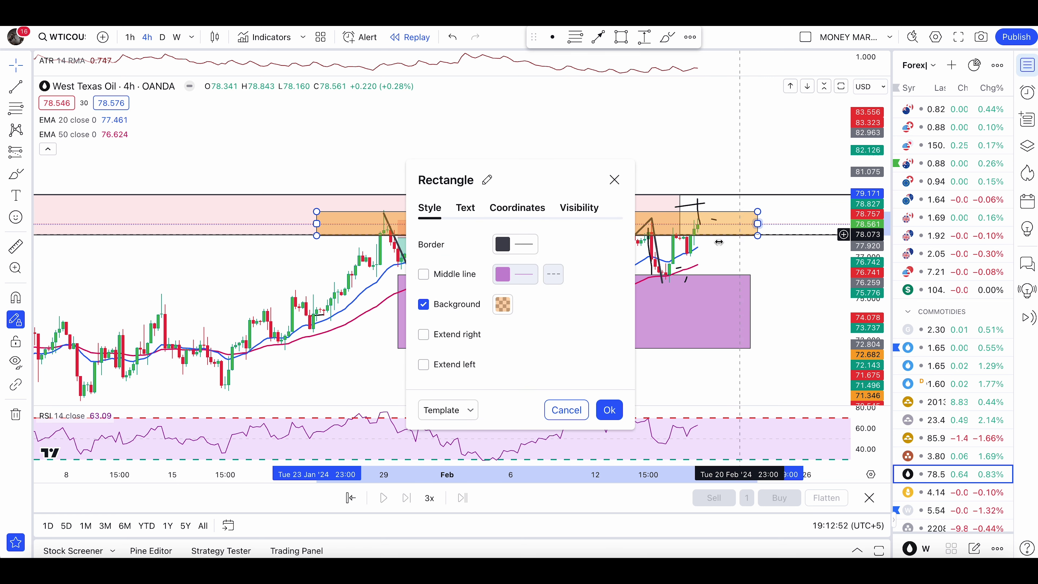
pyautogui.click(557, 410)
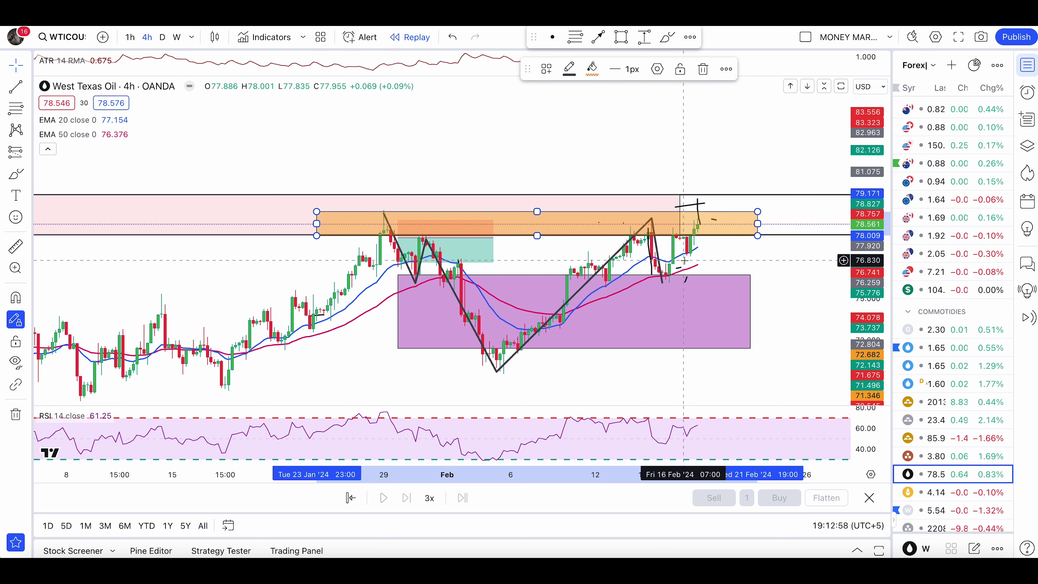
pyautogui.hotkey('ctrl', 'z')
pyautogui.hotkey('ctrl', 'z')
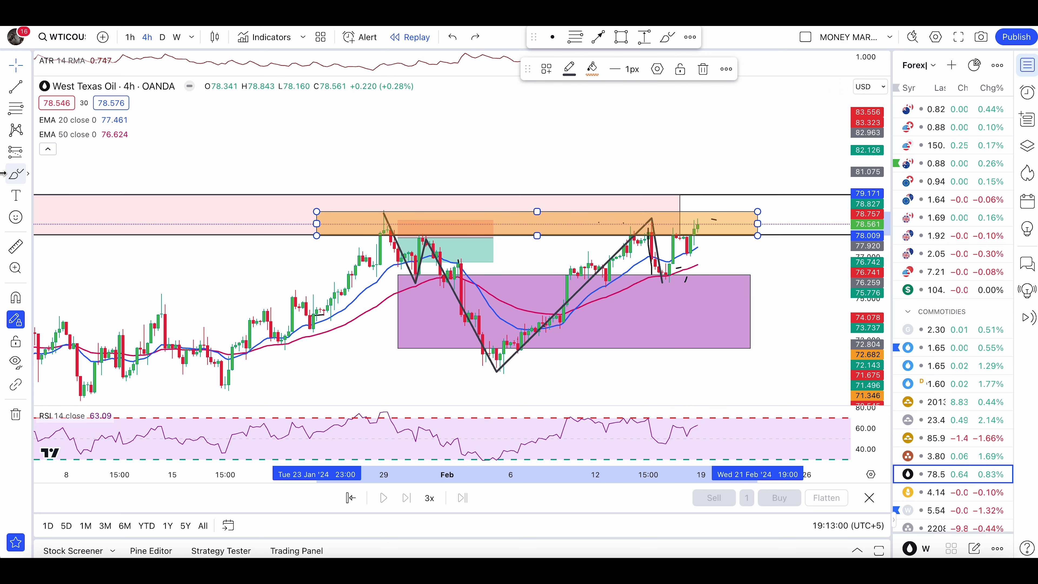
# Step: Brush marks above the latest oil candle, sketch a pullback to the orange zone's lower edge followed by a rally, and undo that path
pyautogui.click(16, 173)
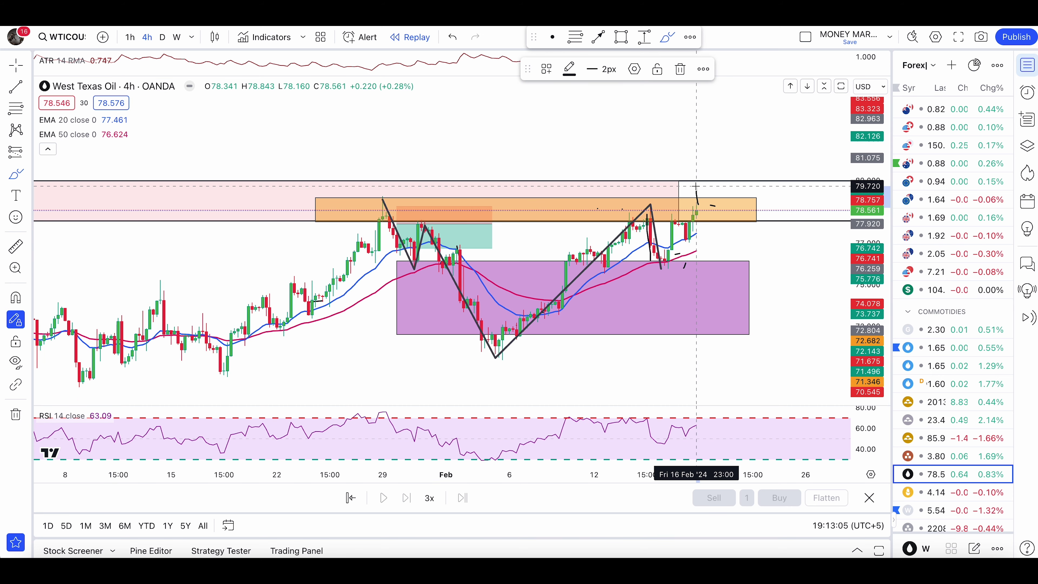
pyautogui.moveTo(688, 187); pyautogui.dragTo(696, 191)
pyautogui.hotkey('ctrl', 'z')
pyautogui.hotkey('ctrl', 'z')
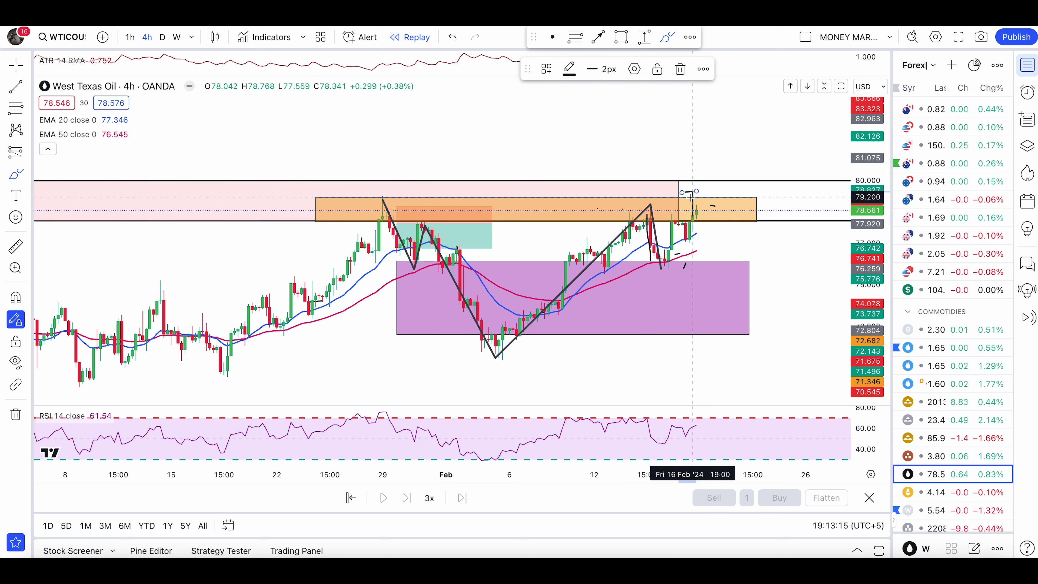
pyautogui.moveTo(691, 198)
pyautogui.mouseDown()
pyautogui.moveTo(694, 186)
pyautogui.moveTo(711, 214)
pyautogui.moveTo(758, 109)
pyautogui.moveTo(763, 123)
pyautogui.mouseUp()
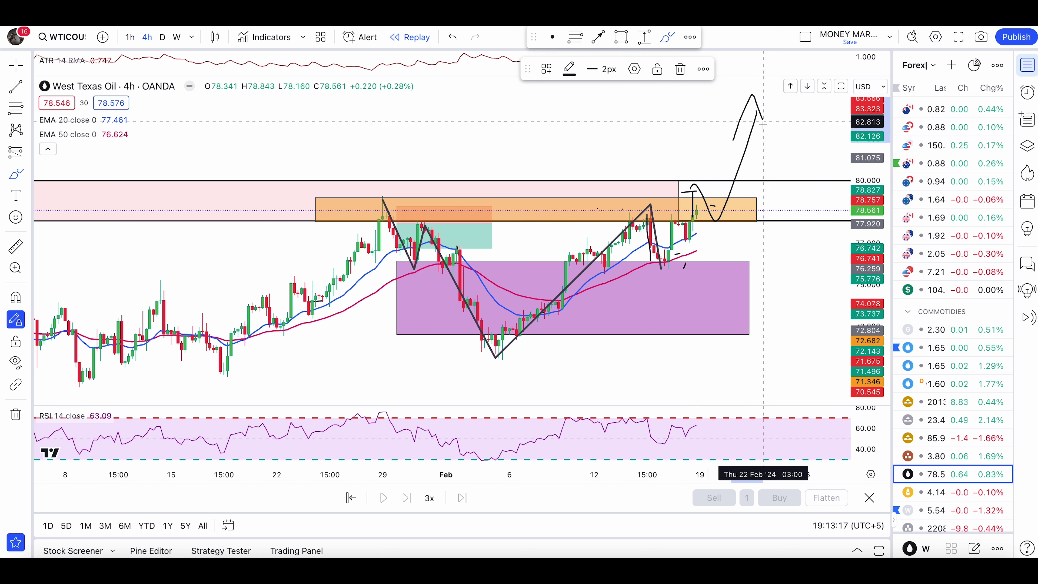
pyautogui.hotkey('ctrl', 'z')
# Step: Underline the recent oil lows near the purple zone's upper edge, draw a rising line above the pink zone, and undo both
pyautogui.moveTo(646, 274); pyautogui.dragTo(699, 268)
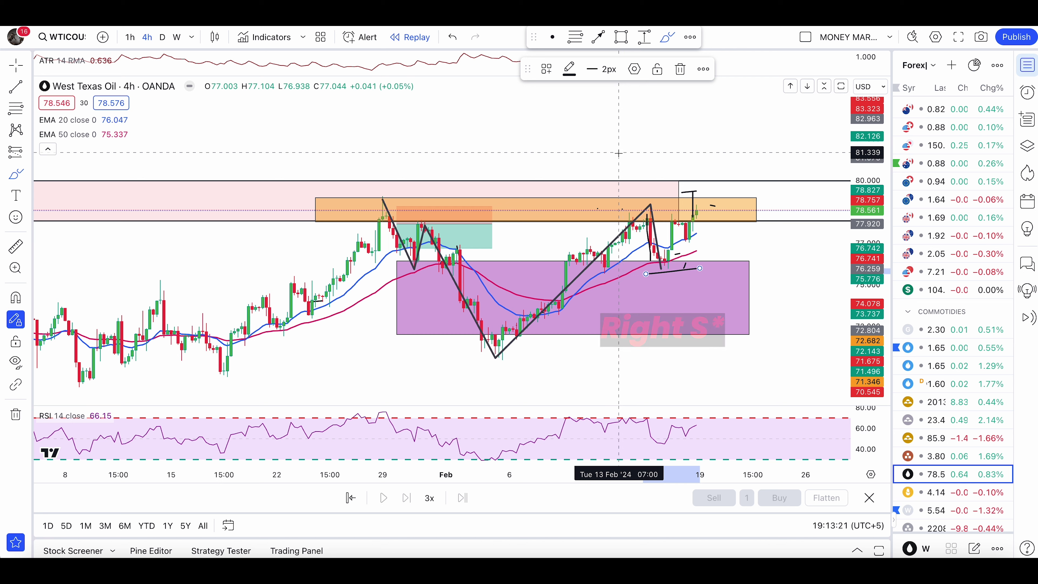
pyautogui.moveTo(621, 152); pyautogui.dragTo(731, 111)
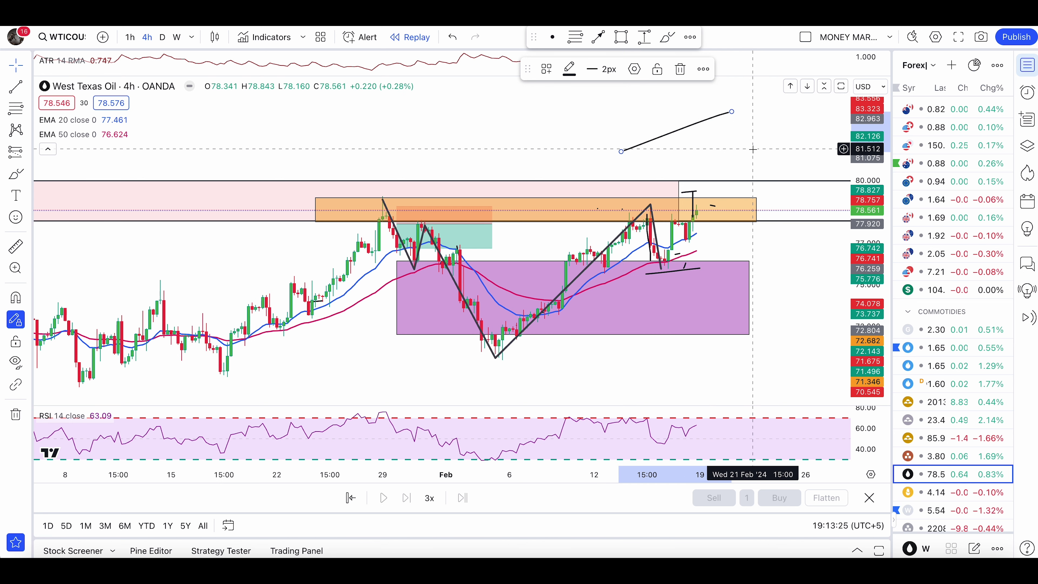
pyautogui.hotkey('ctrl', 'z')
pyautogui.hotkey('ctrl', 'z')
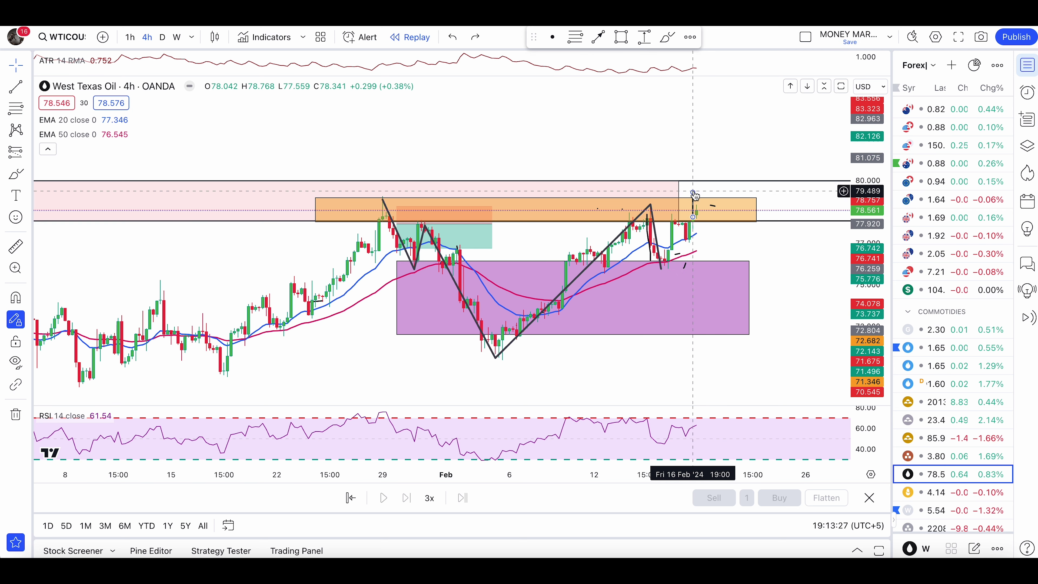
# Step: Circle the latest oil candles, sketch a breakout, a retest of the orange zone's lower edge and a second rally, and undo these marks
pyautogui.click(15, 174)
pyautogui.moveTo(717, 192)
pyautogui.mouseDown()
pyautogui.moveTo(664, 195)
pyautogui.moveTo(715, 207)
pyautogui.moveTo(774, 133)
pyautogui.mouseUp()
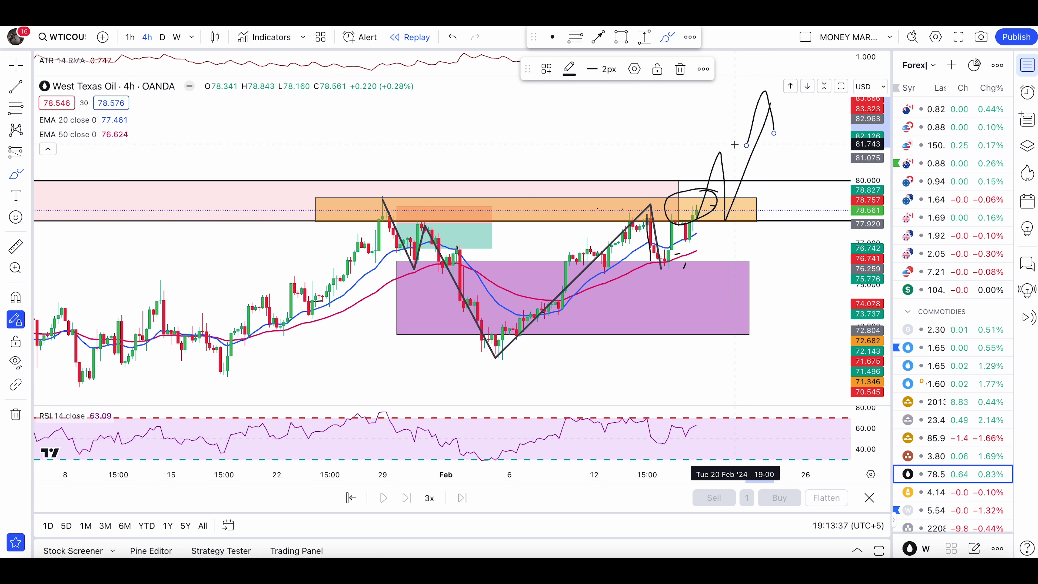
pyautogui.hotkey('ctrl', 'z')
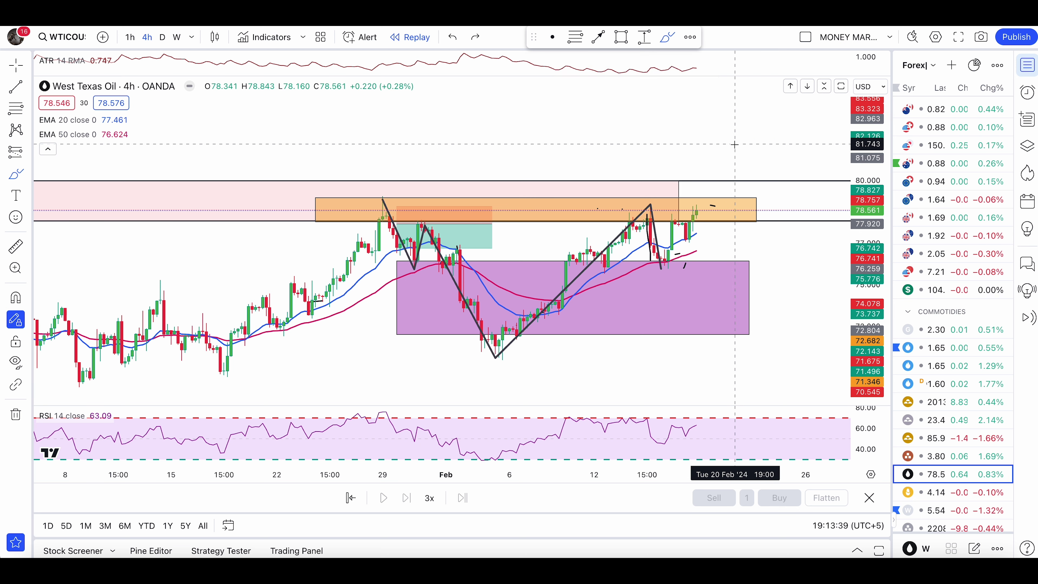